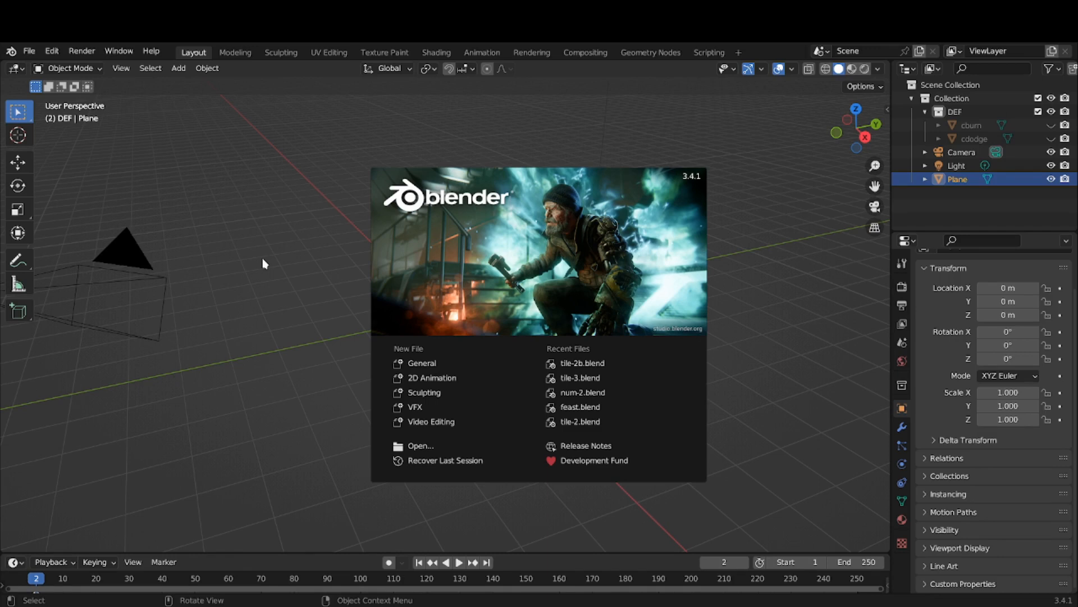
Dismiss the splash screen and switch to the Shading workspace to show the plane's material nodes.
click(262, 258)
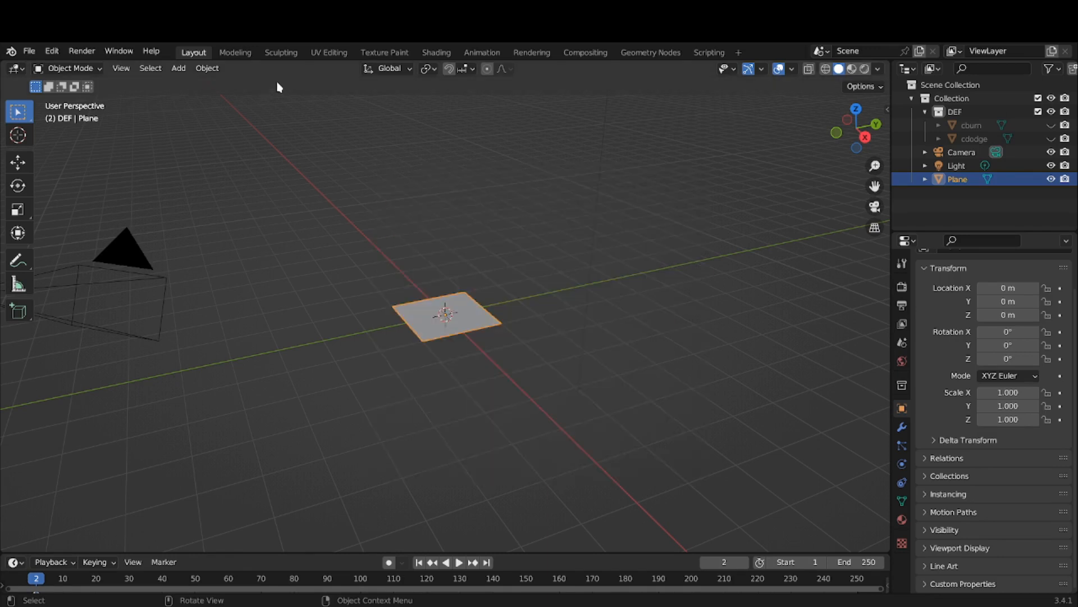
click(431, 51)
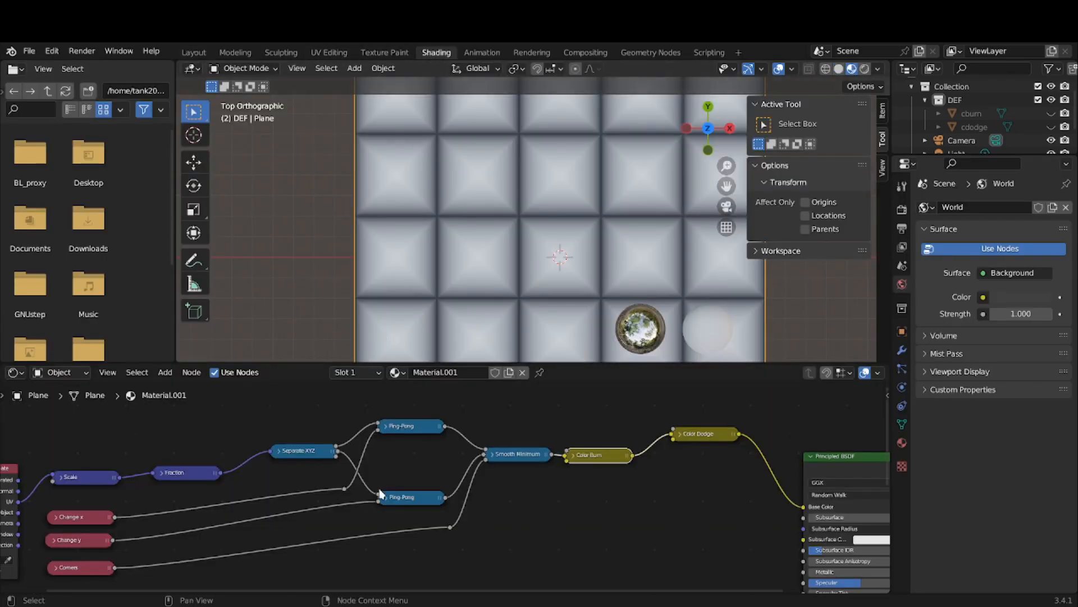
middle_drag(380, 495, 248, 506)
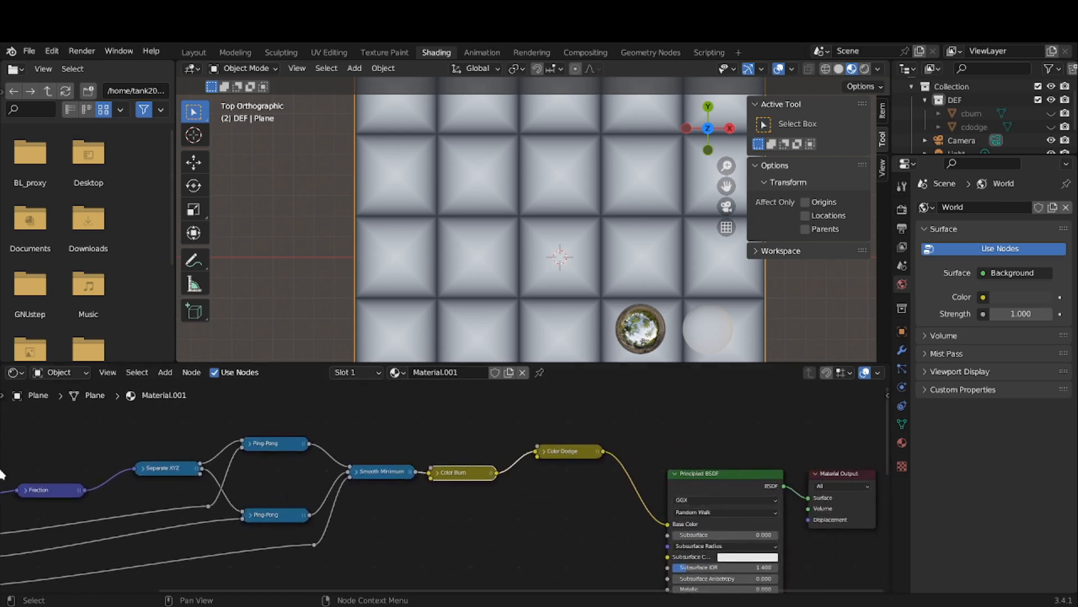
Mark the Color Burn node with a freehand check mark annotation above it and erase the mark again.
key(t)
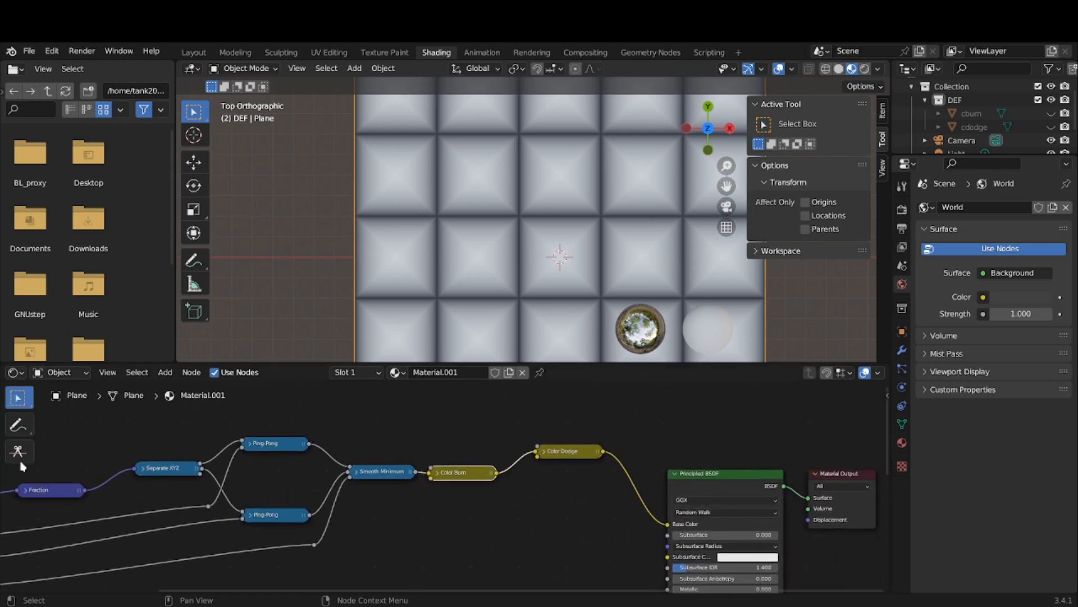
click(27, 428)
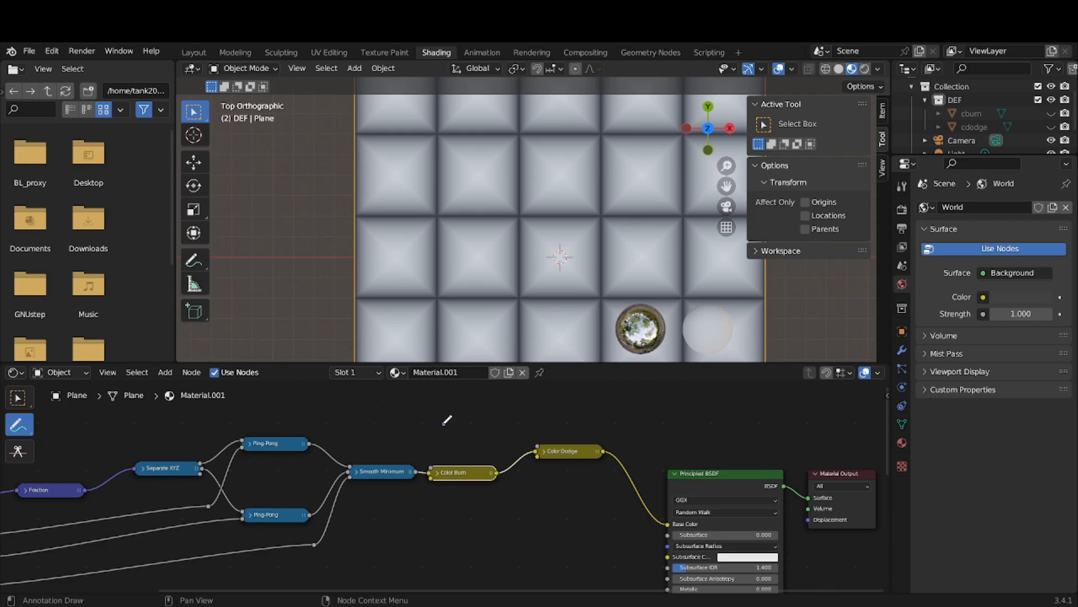
mouse_move(443, 424)
mouse_down()
mouse_move(452, 446)
mouse_move(475, 428)
mouse_up()
scroll(475, 434, up, 2)
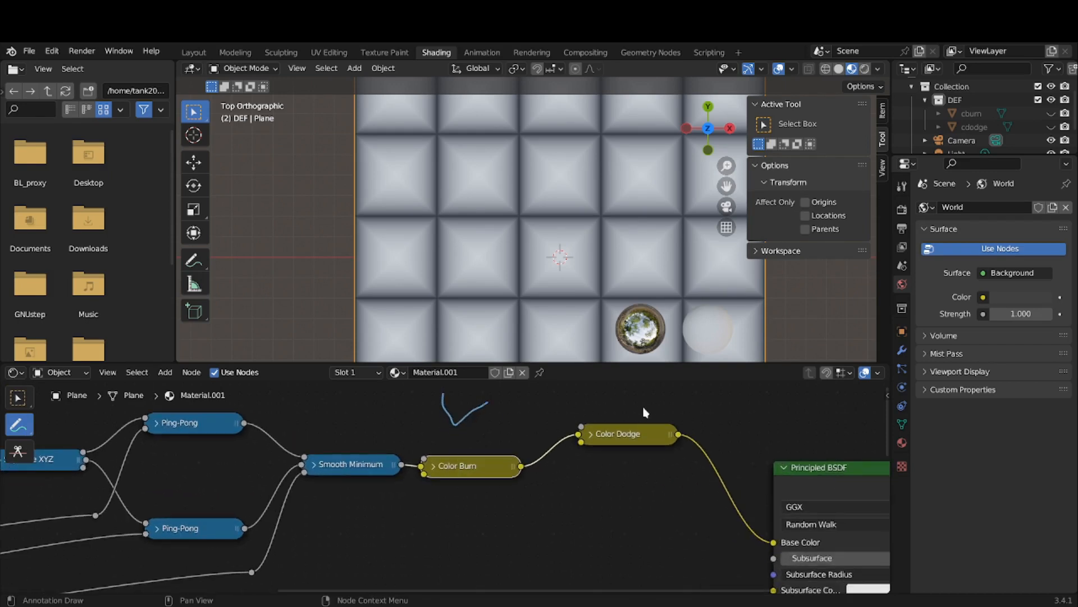
mouse_move(626, 406)
mouse_down()
mouse_move(631, 416)
mouse_move(663, 399)
mouse_move(426, 416)
mouse_up()
Check the Color Burn node's settings, then use the selection tool to move the node closer to Color Dodge.
click(434, 468)
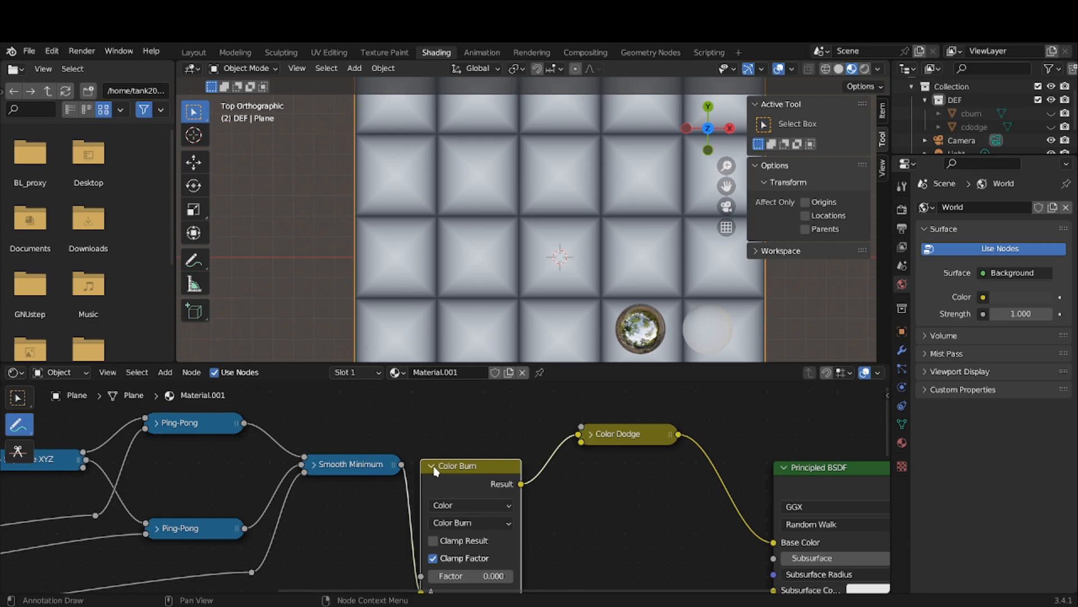
click(432, 466)
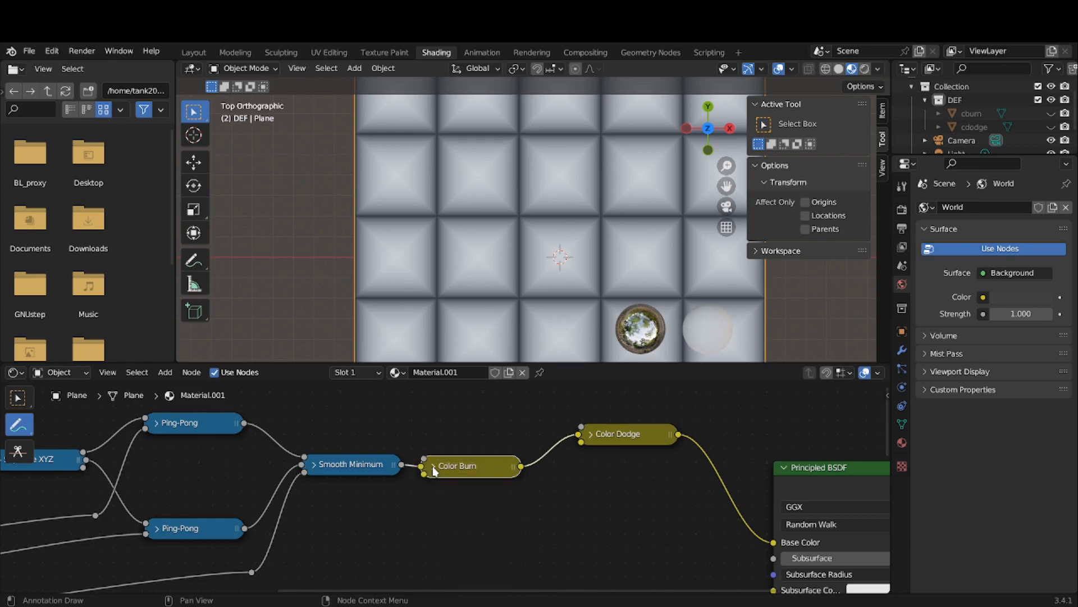
drag(452, 465, 470, 453)
ctrl+click(466, 456)
click(19, 397)
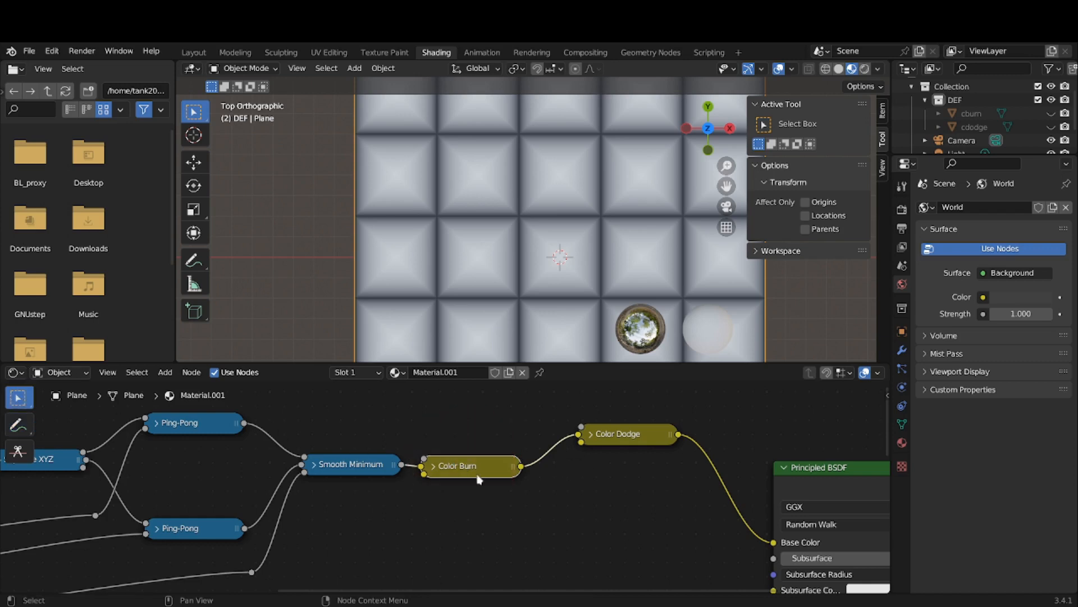
drag(475, 467, 498, 442)
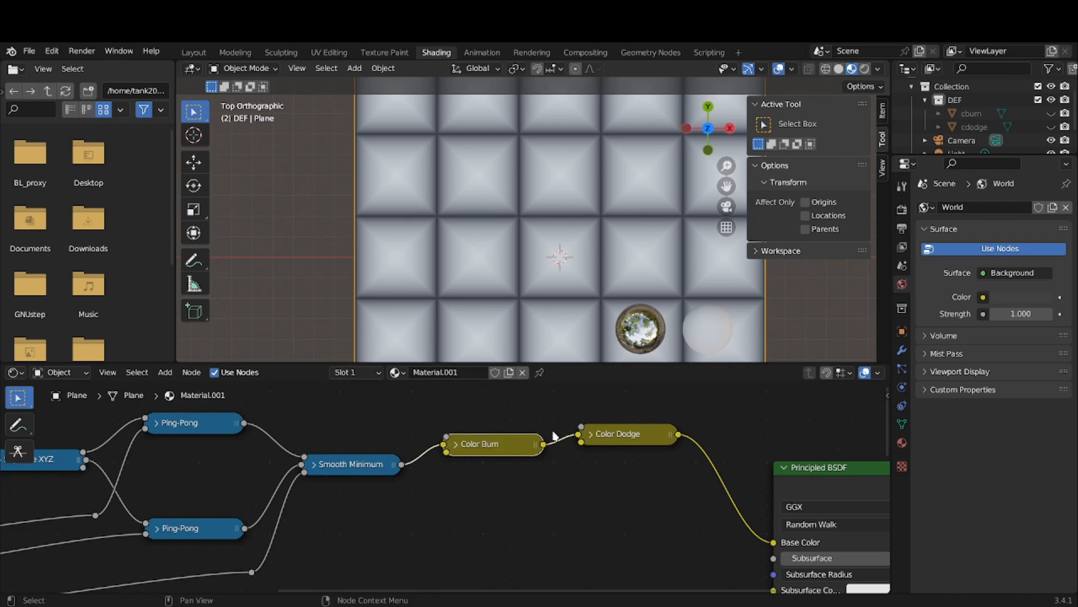
click(458, 443)
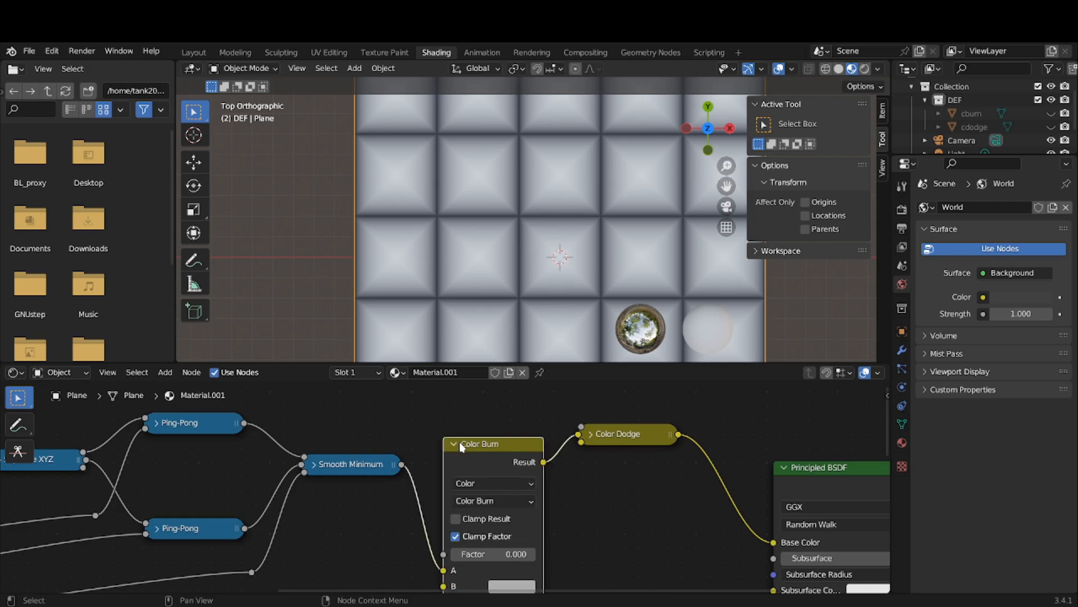
click(459, 443)
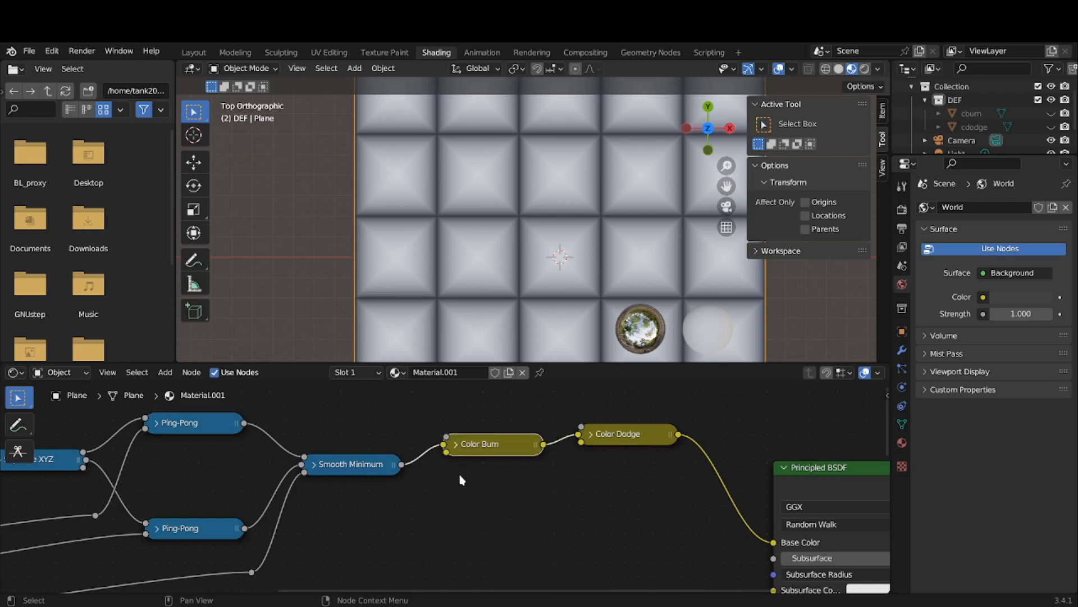
Add a Value node below the Corners node and connect its output to the Color Burn node's Factor input.
scroll(462, 479, down, 5)
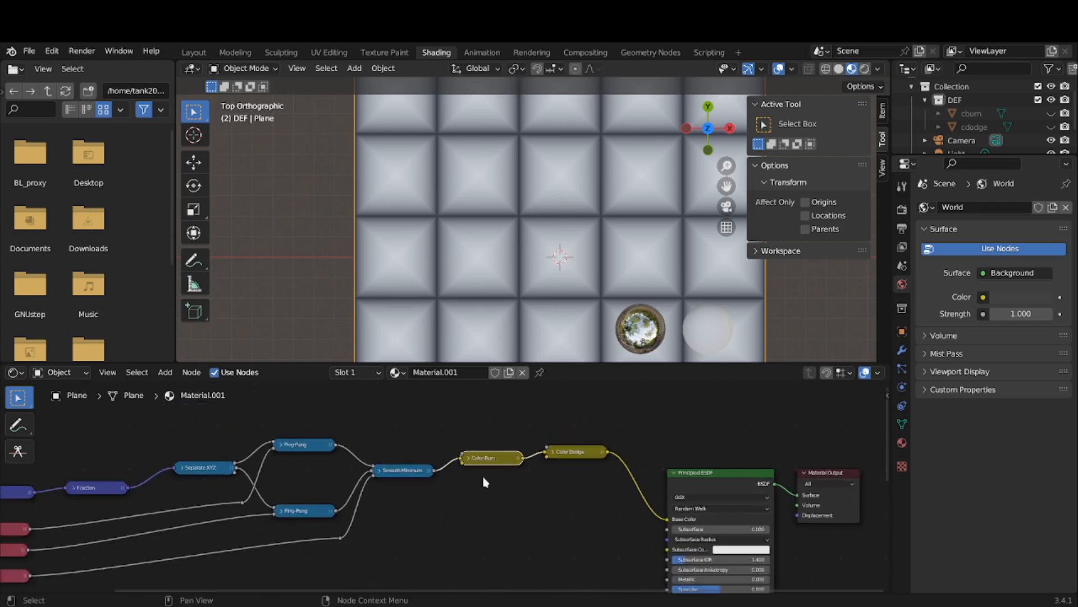
middle_drag(486, 482, 643, 445)
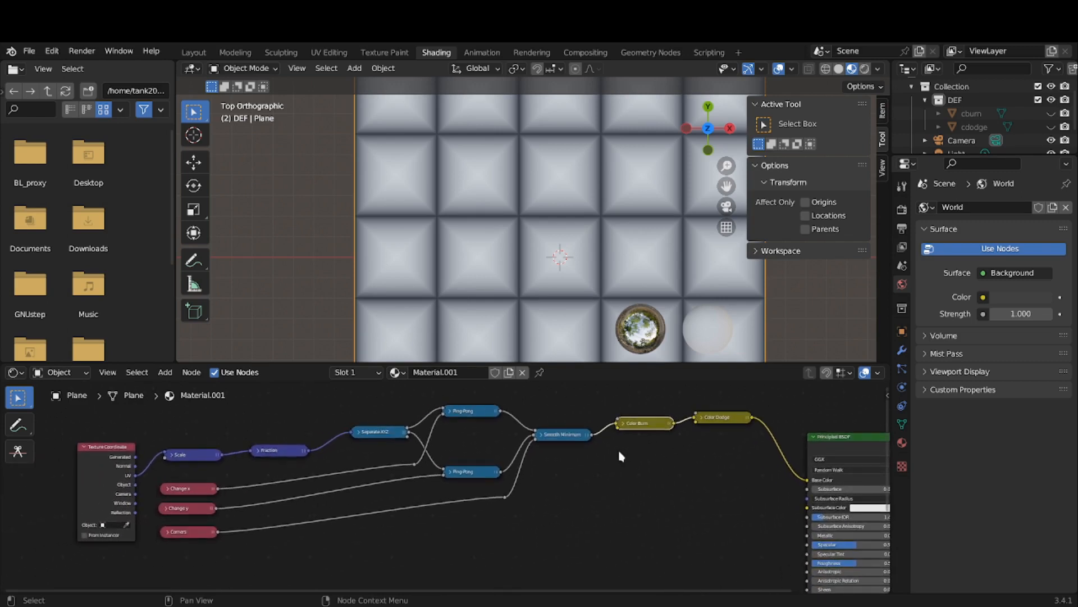
click(164, 373)
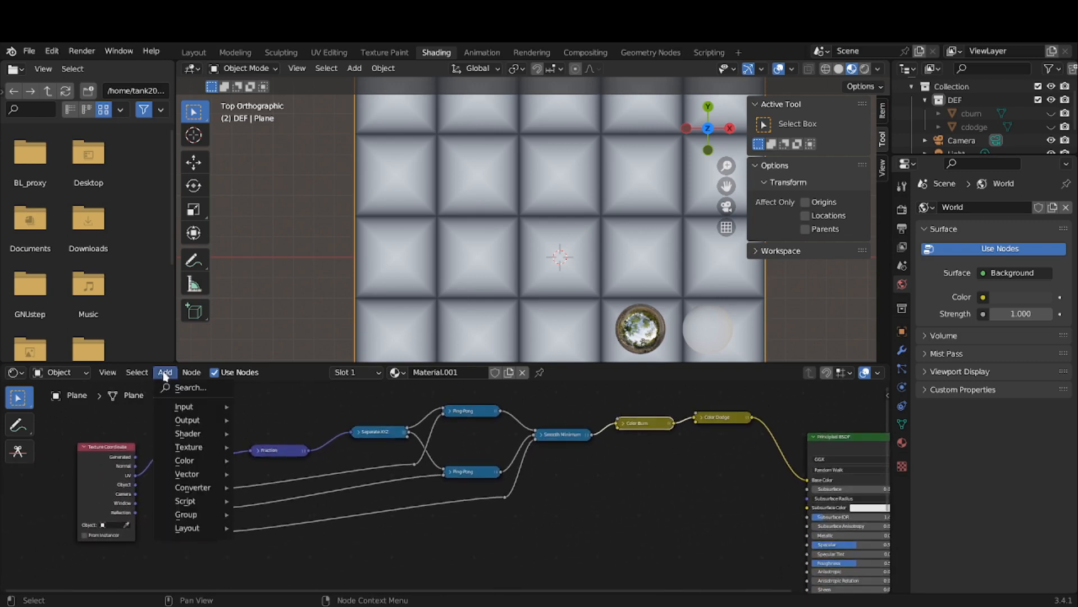
mouse_move(186, 407)
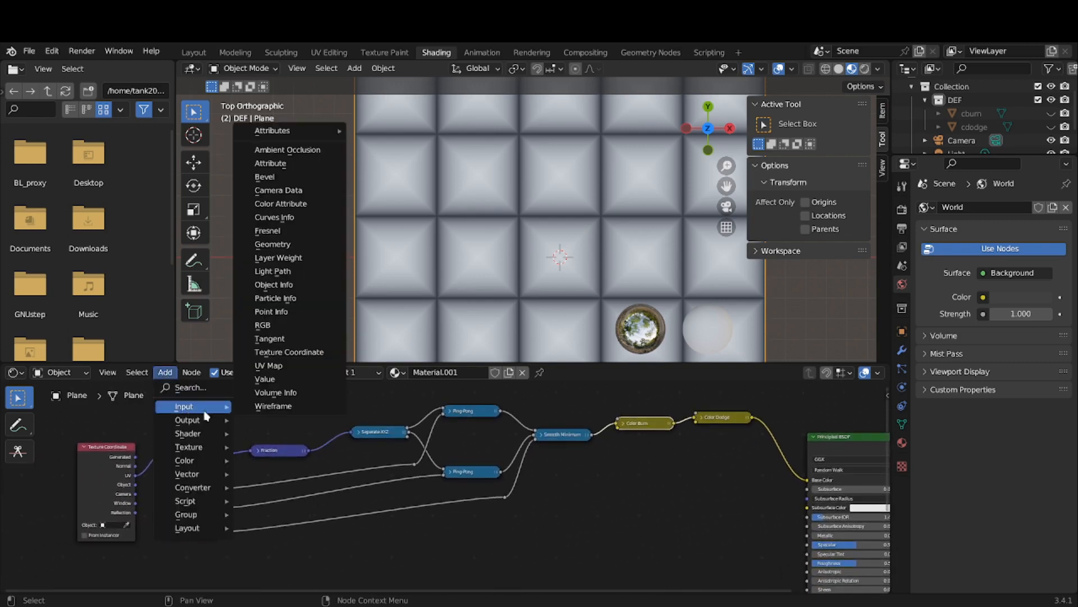
click(264, 379)
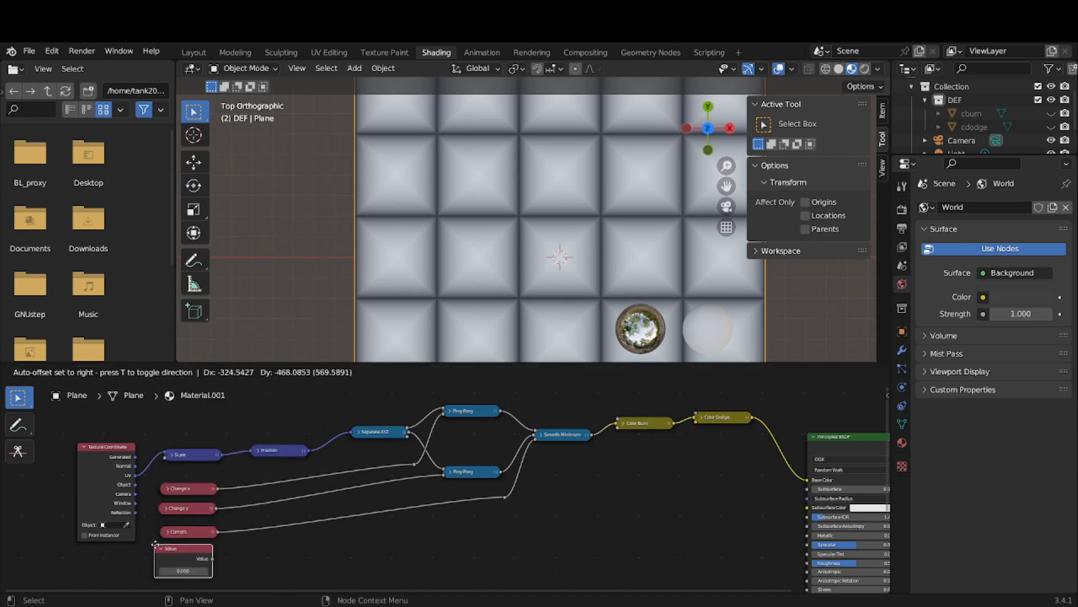
click(155, 547)
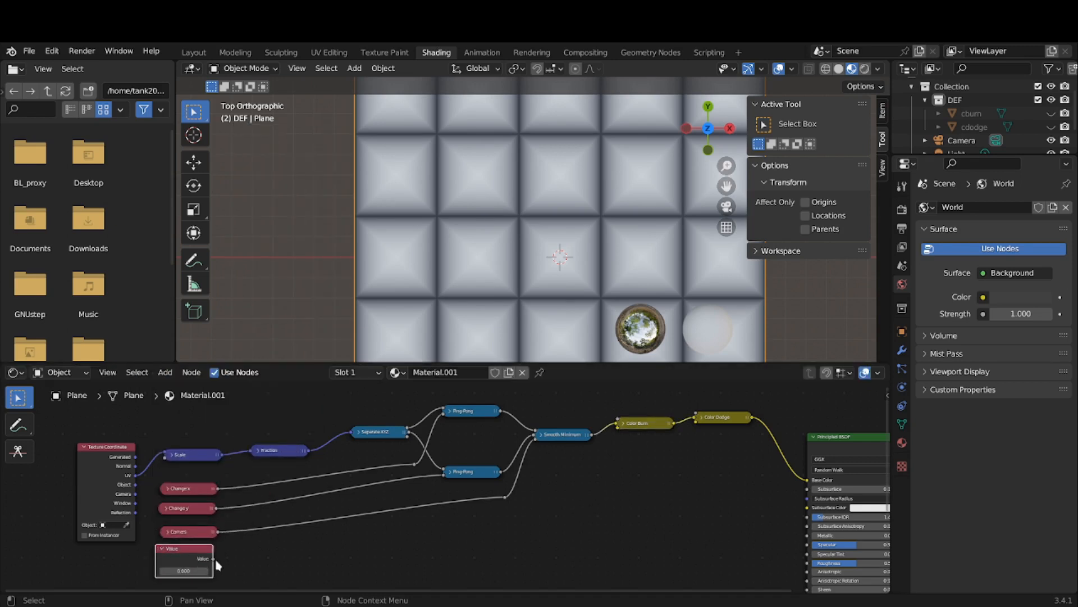
mouse_move(212, 559)
mouse_down()
mouse_move(518, 469)
mouse_move(517, 438)
mouse_move(622, 425)
mouse_up()
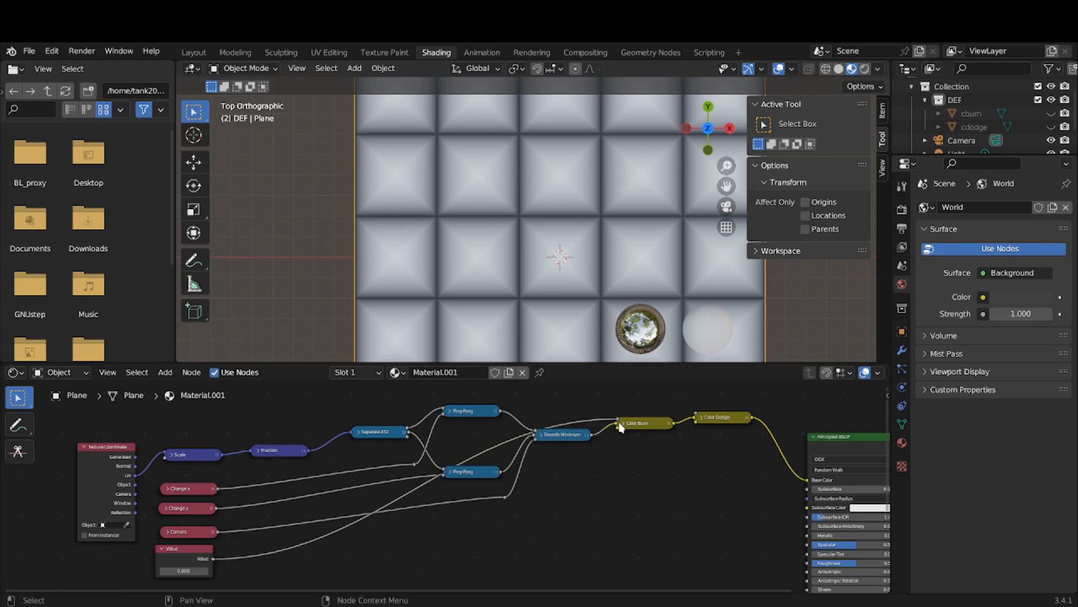
Expand the Color Burn node to check which input the Value node feeds, and collapse it again.
scroll(625, 437, up, 2)
scroll(627, 439, up, 1)
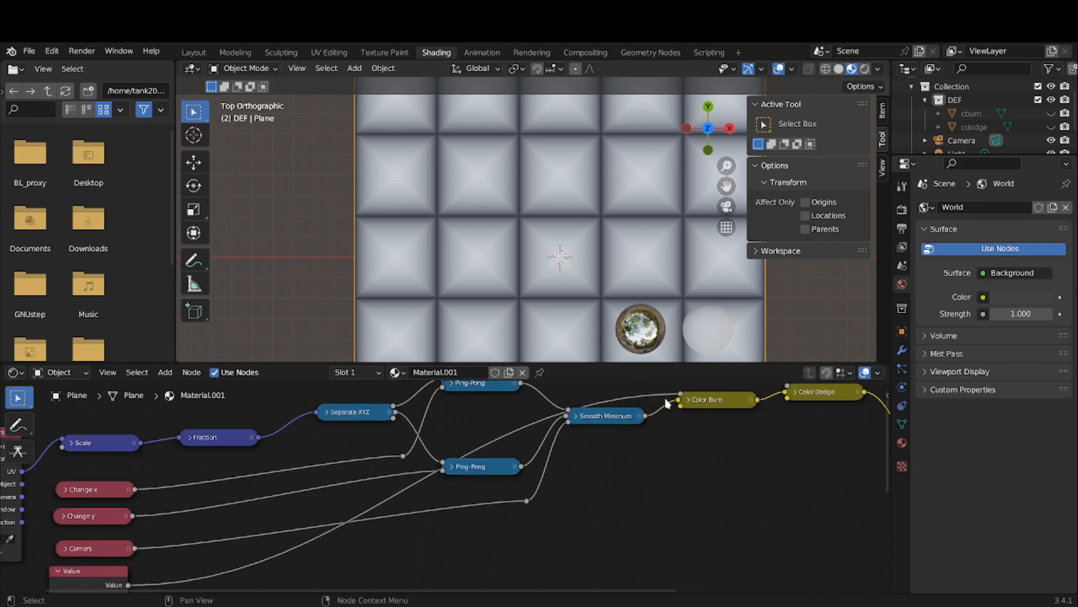
click(696, 404)
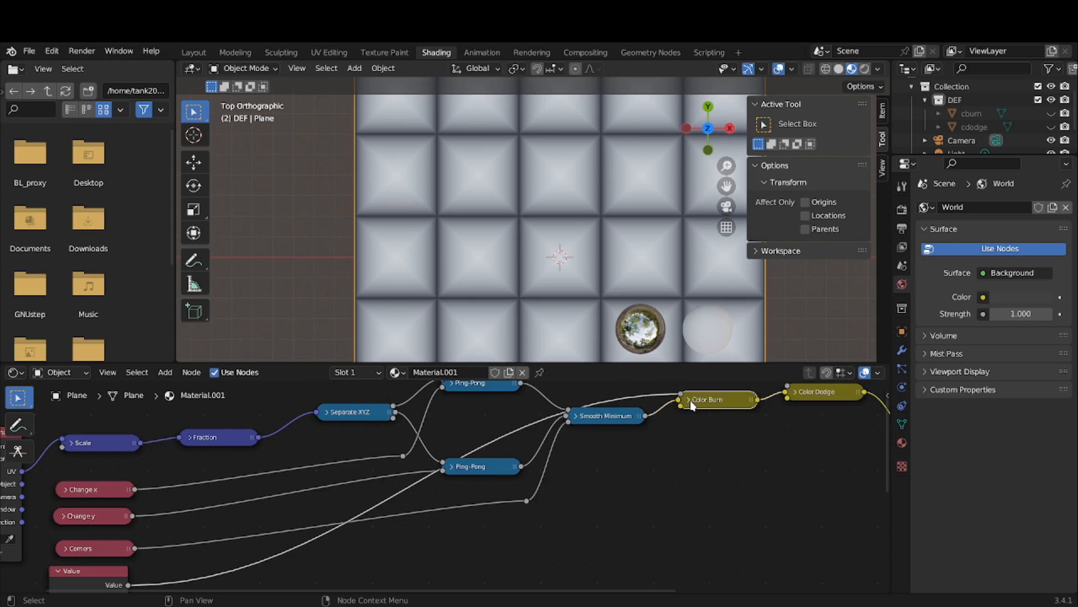
click(690, 400)
scroll(715, 434, up, 1)
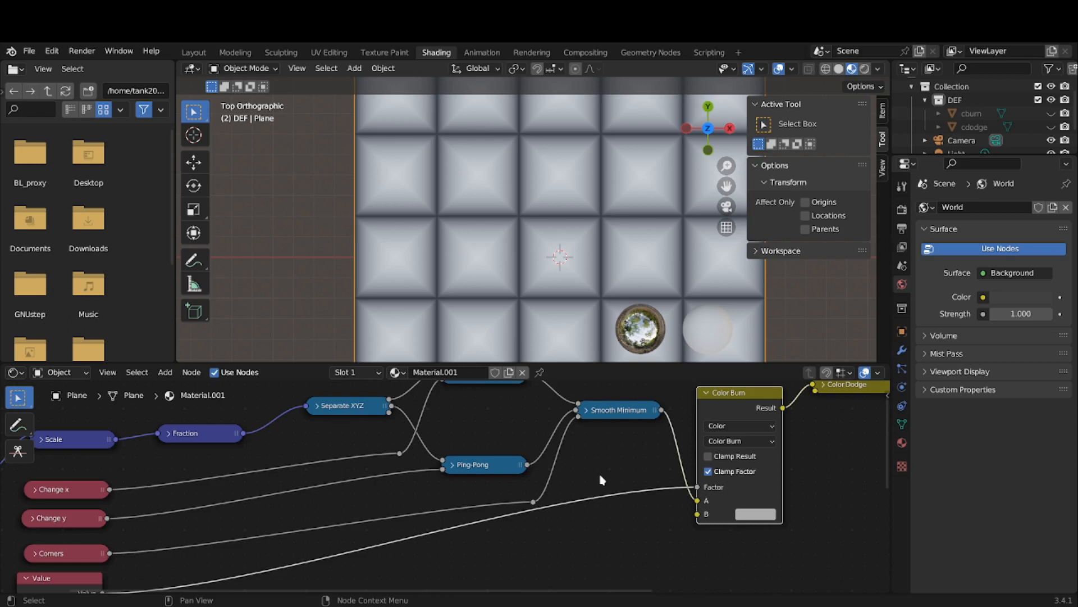
click(705, 395)
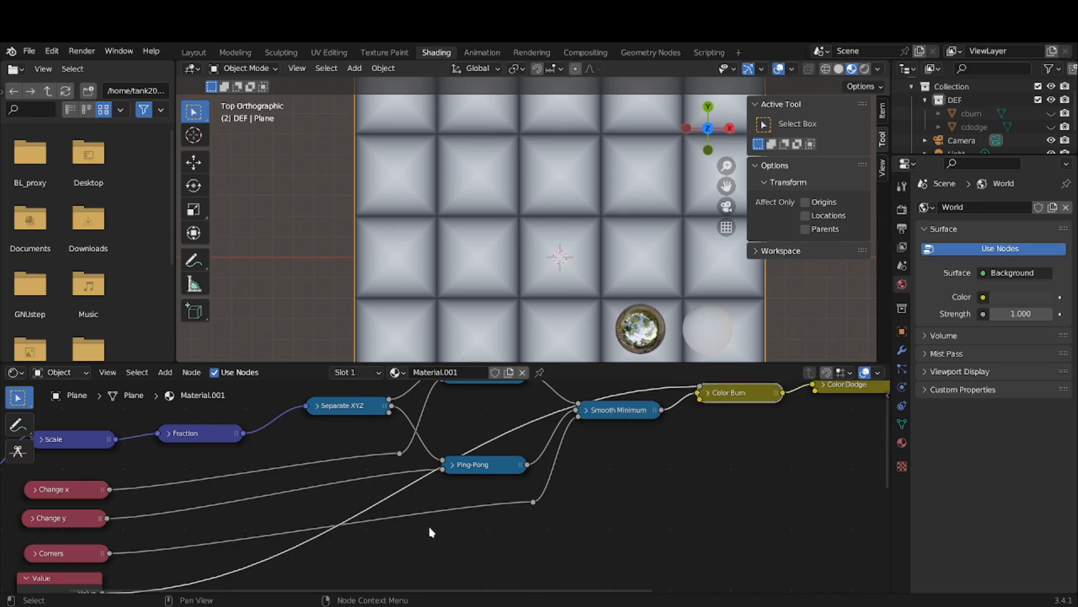
Try -1.7 in the new Value node and reset it to 0.
middle_drag(432, 529, 580, 494)
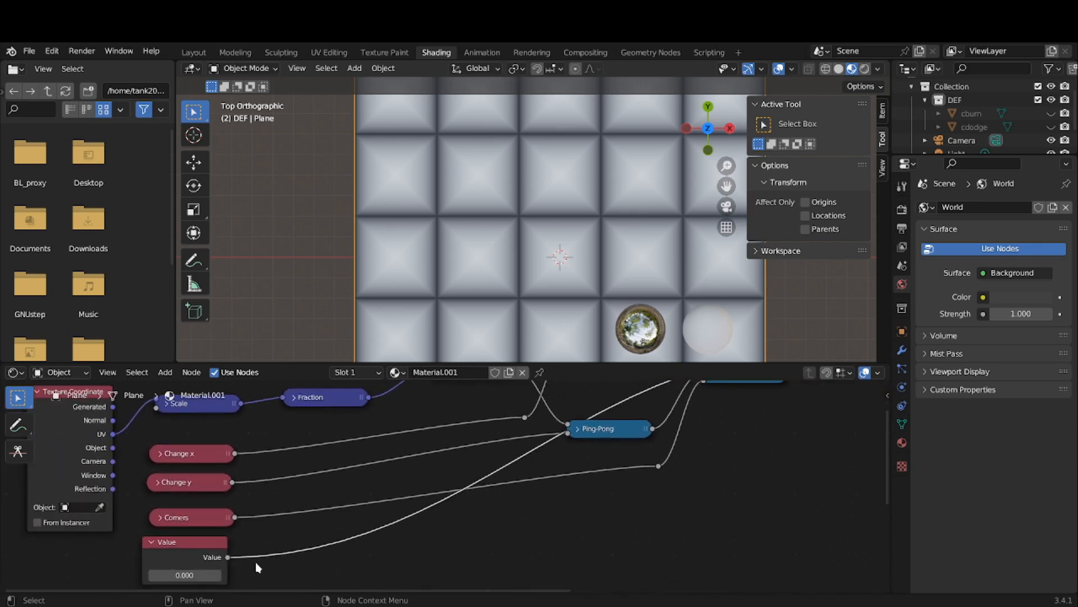
drag(193, 574, 141, 575)
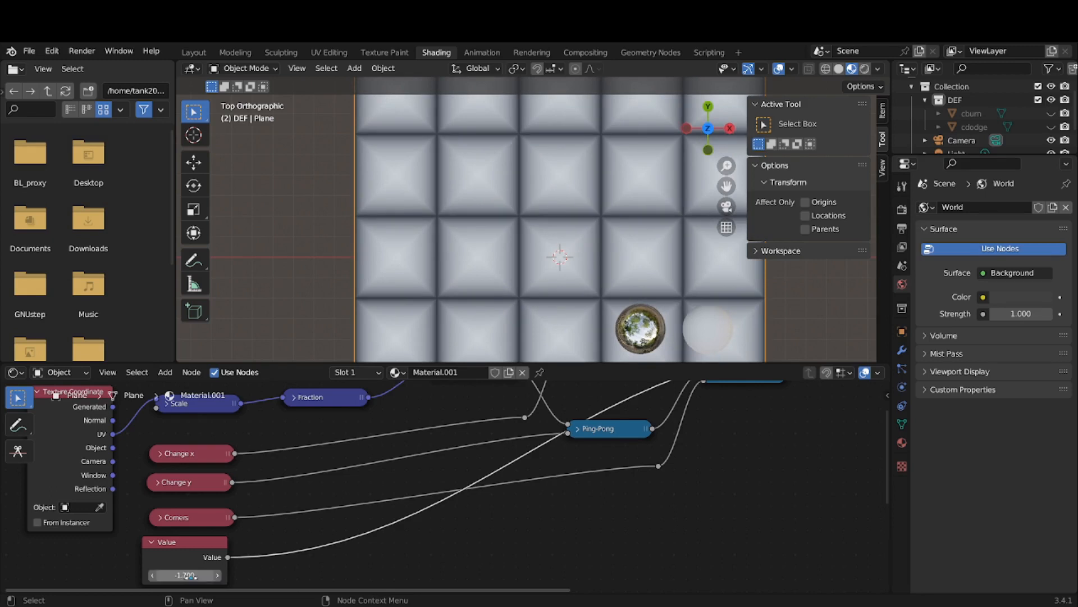
click(191, 576)
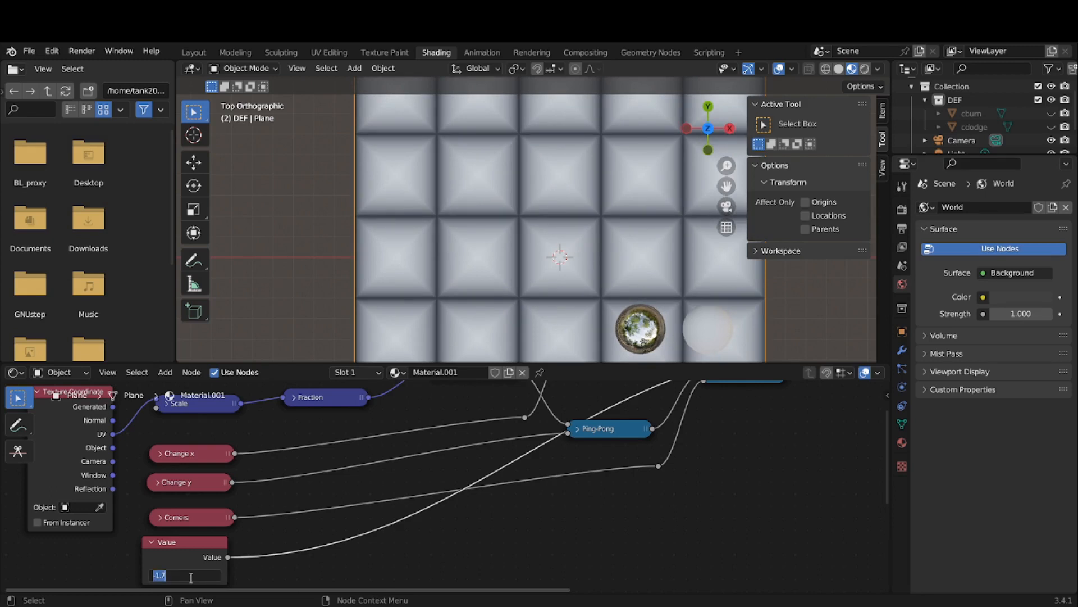
text(0)
key(Return)
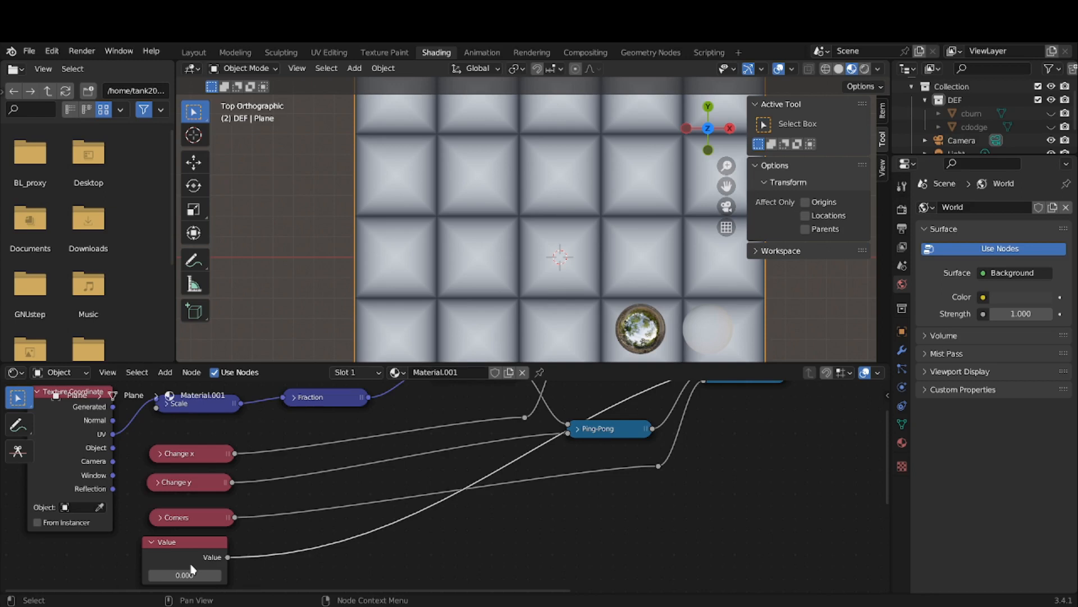
Try to label the new Value node "Tile Size".
key(n)
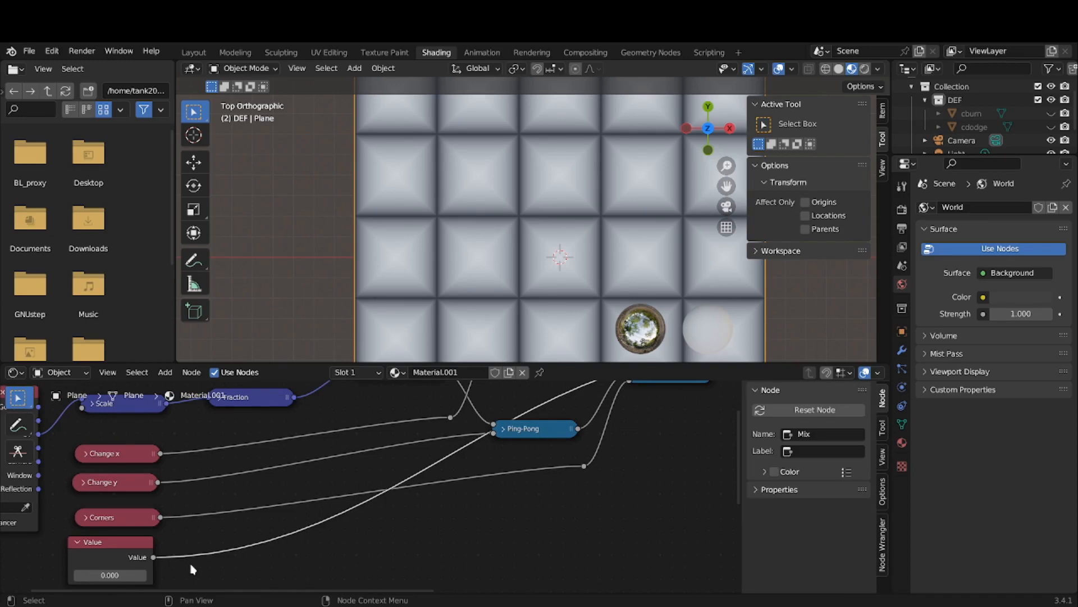
key(n)
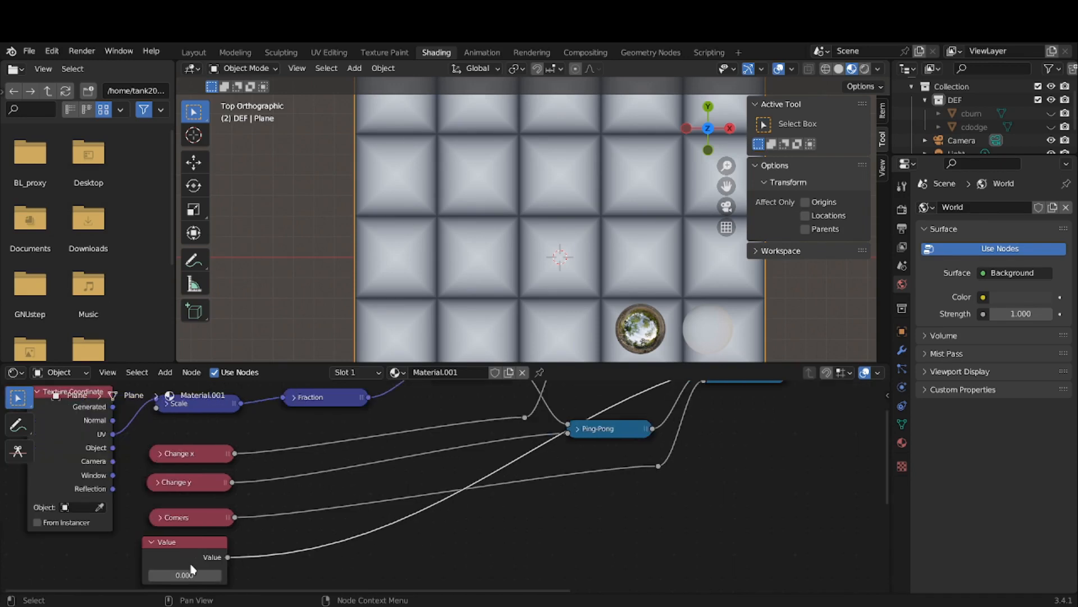
key(F2)
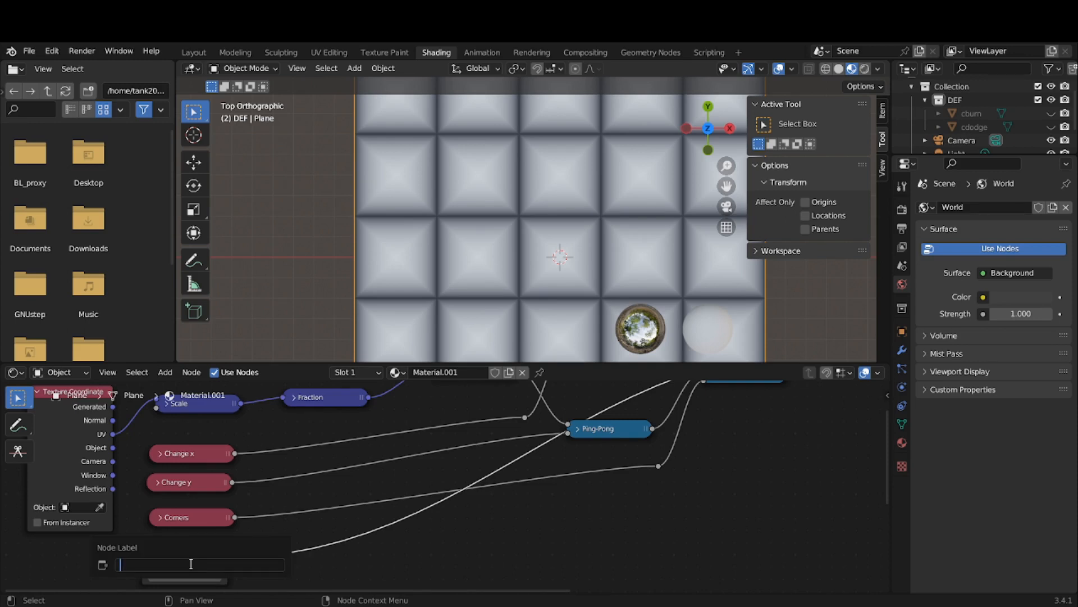
text(Tile Size)
key(Return)
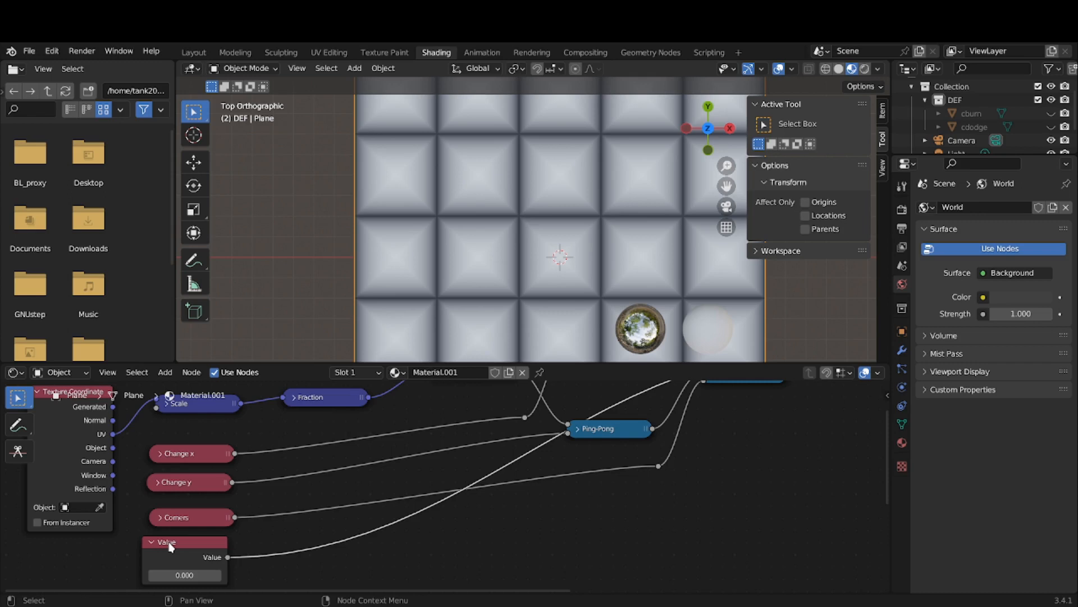
Label the new Value node below Corners "Tile Size" and collapse it.
click(171, 546)
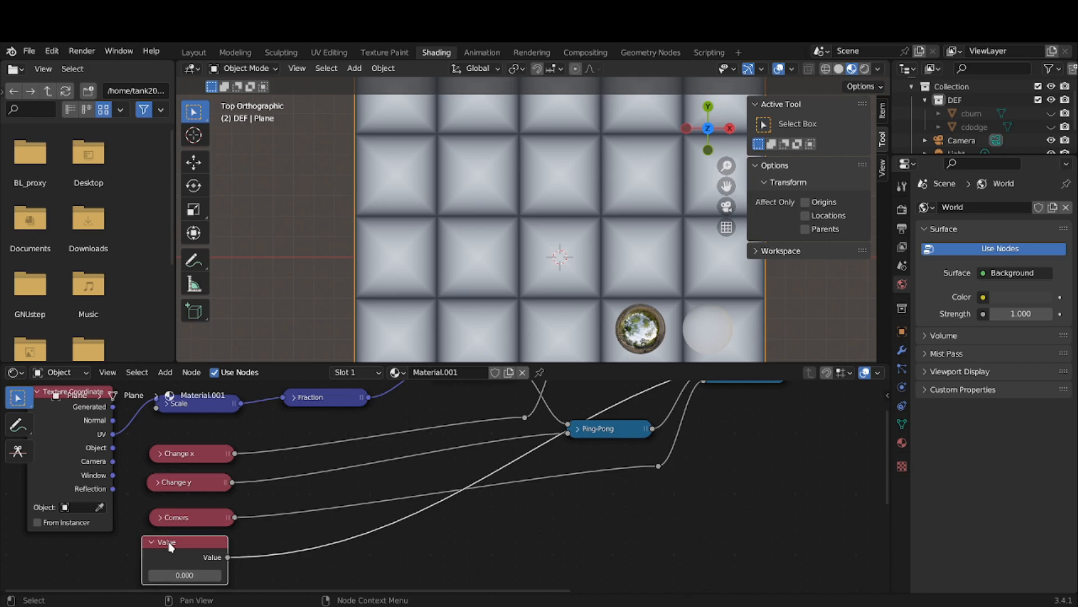
key(F3)
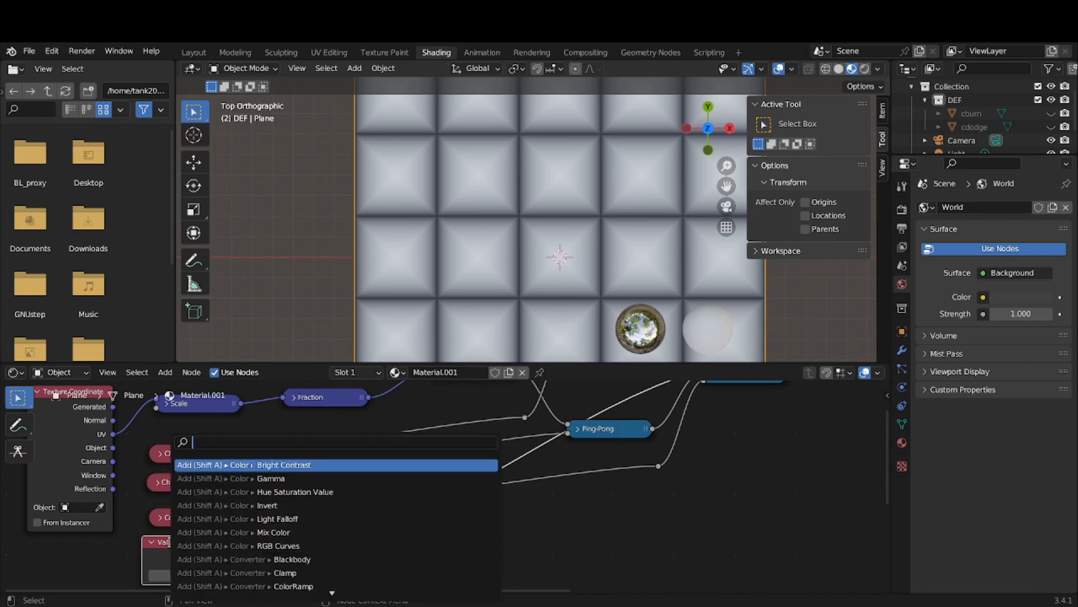
key(Escape)
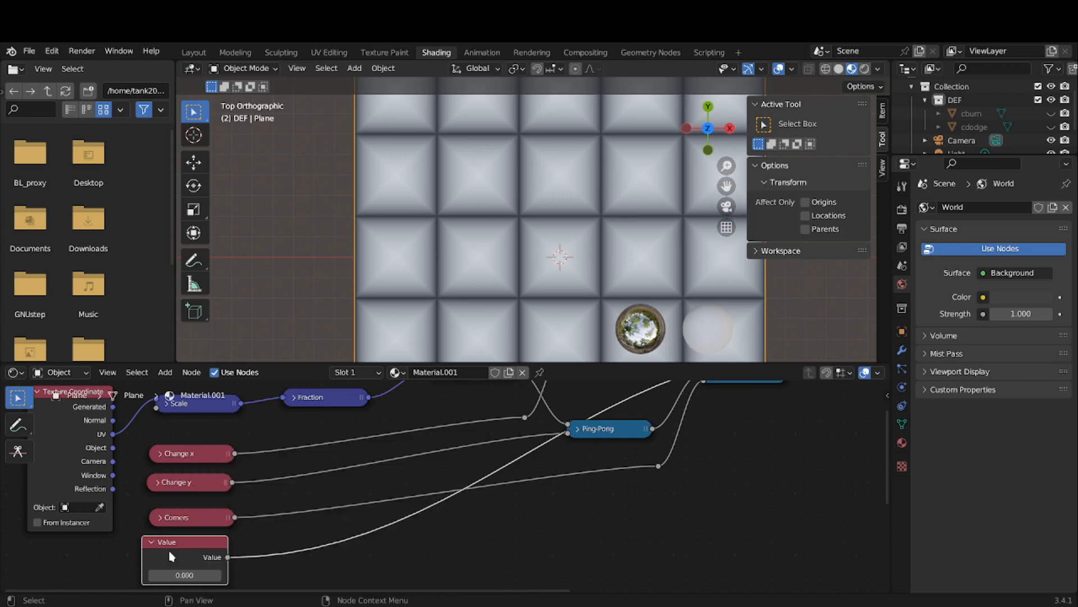
key(F2)
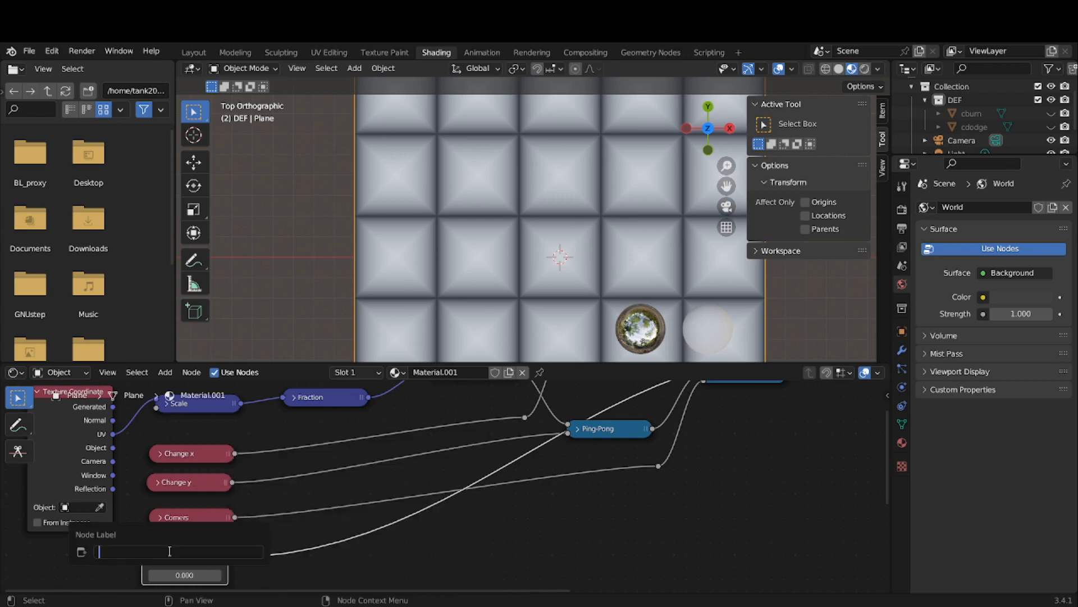
text(Tile Size)
key(Return)
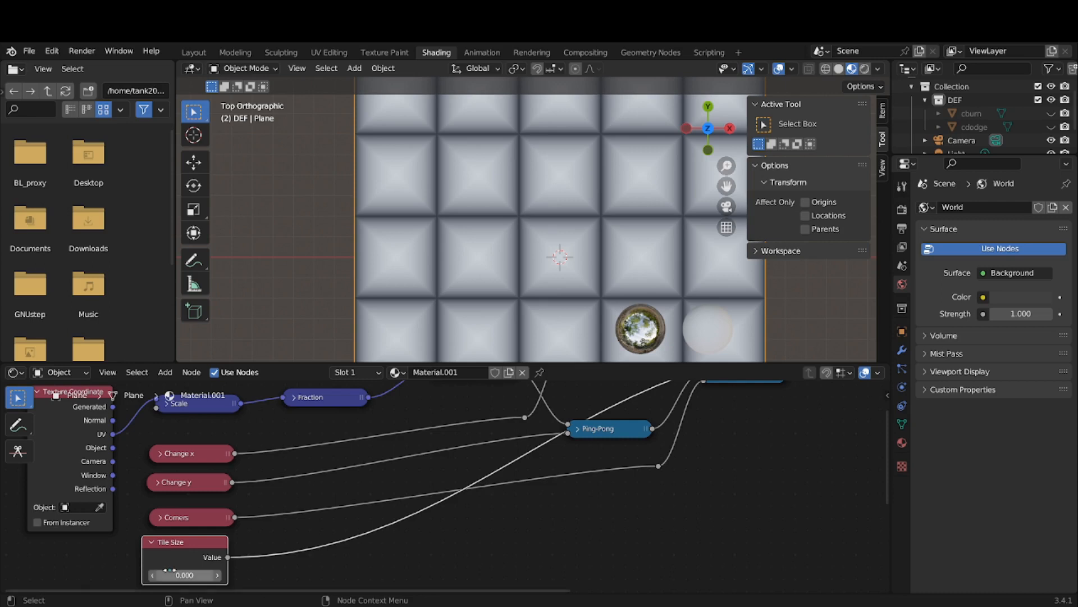
mouse_move(172, 575)
mouse_down()
mouse_move(189, 575)
mouse_move(173, 575)
mouse_up()
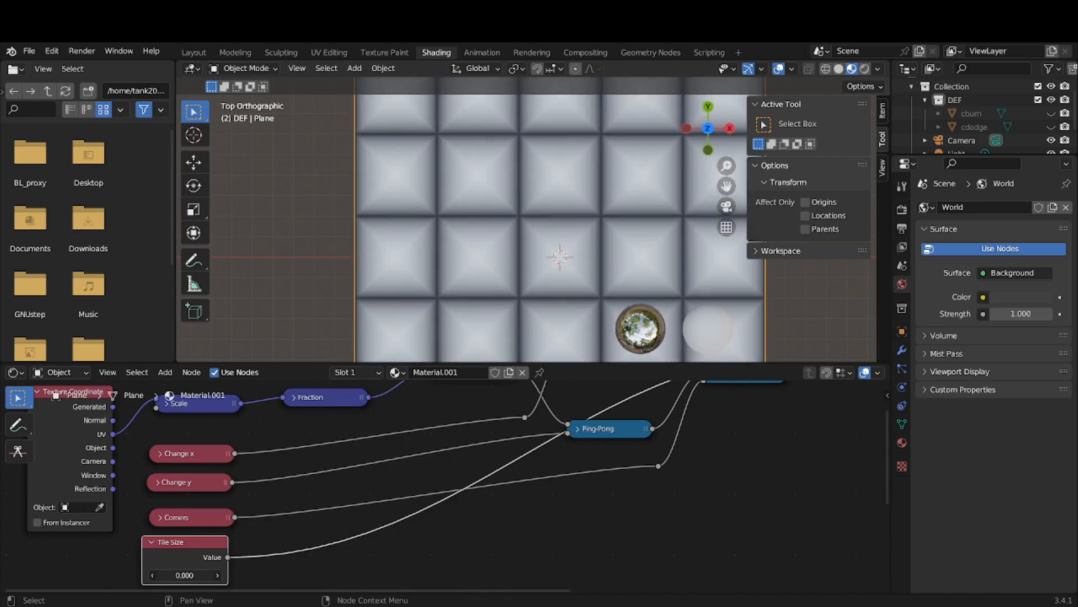
click(151, 542)
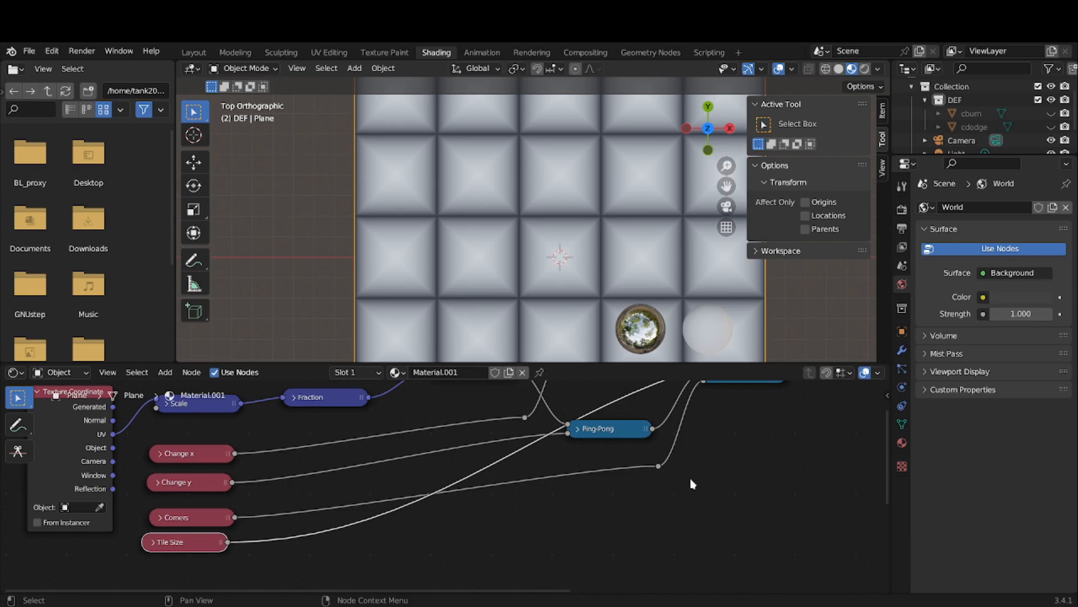
Add a reroute point on the Tile Size value link and place it just below the reroute on the Corners link.
middle_drag(693, 484, 643, 539)
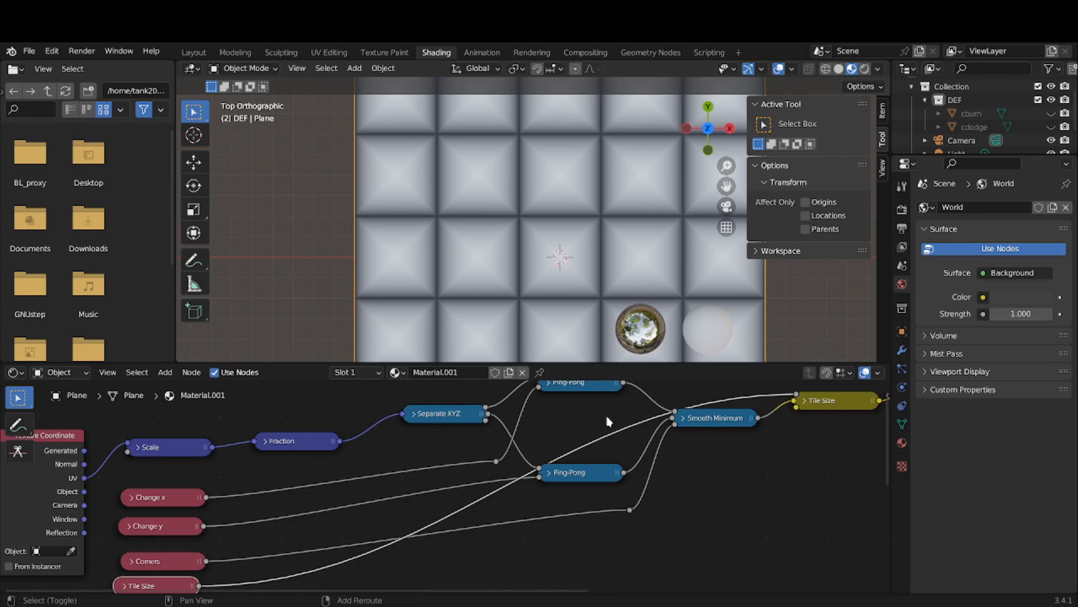
shift+right_drag(608, 420, 628, 440)
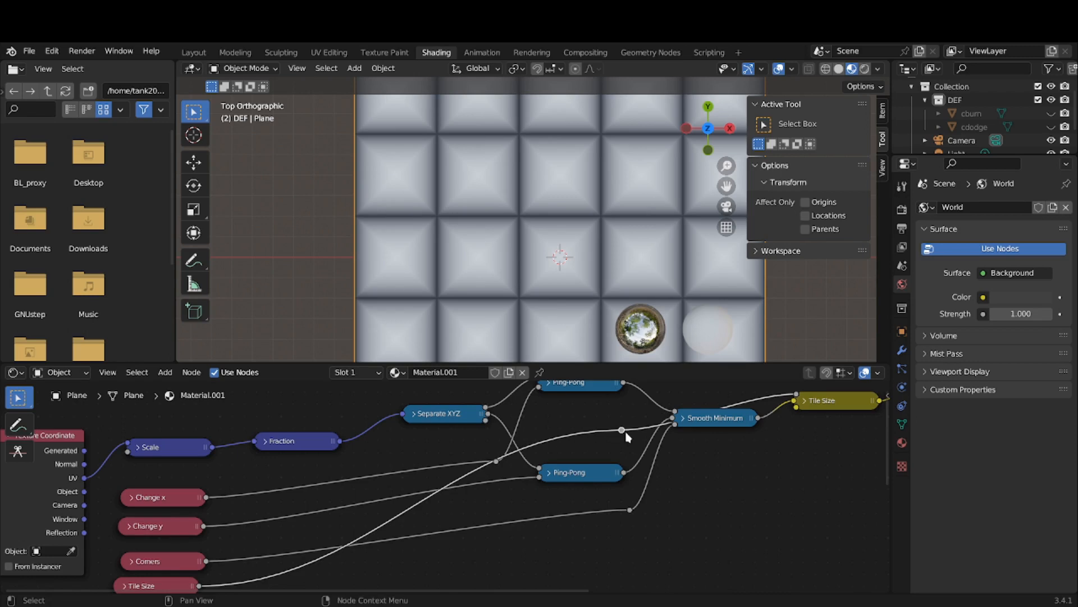
drag(626, 431, 734, 537)
drag(736, 537, 641, 543)
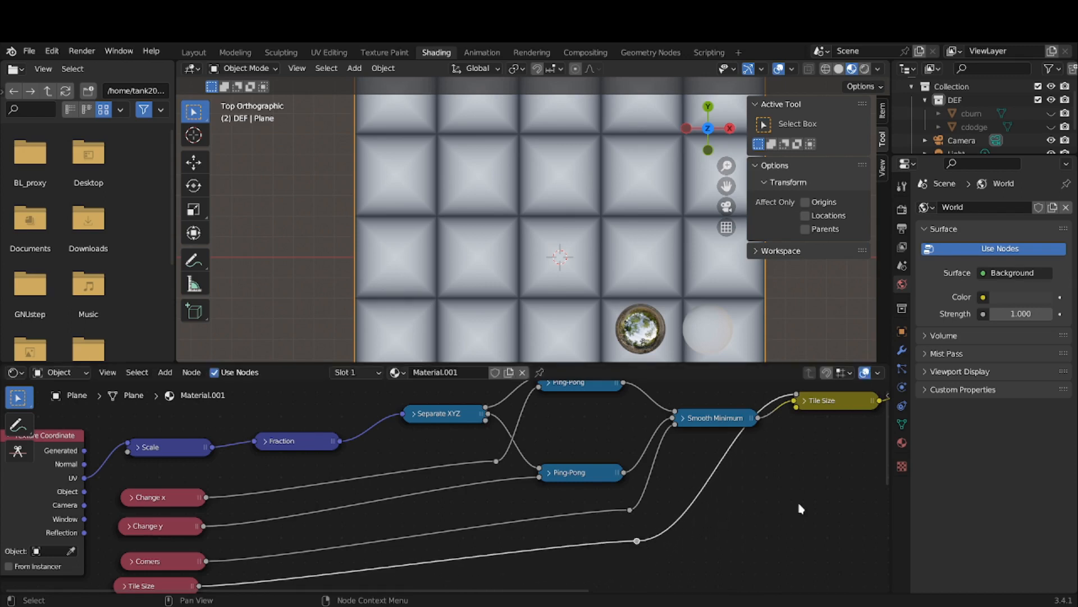
Expand the Color Dodge node to check its inputs, and collapse it again.
middle_drag(806, 482, 676, 499)
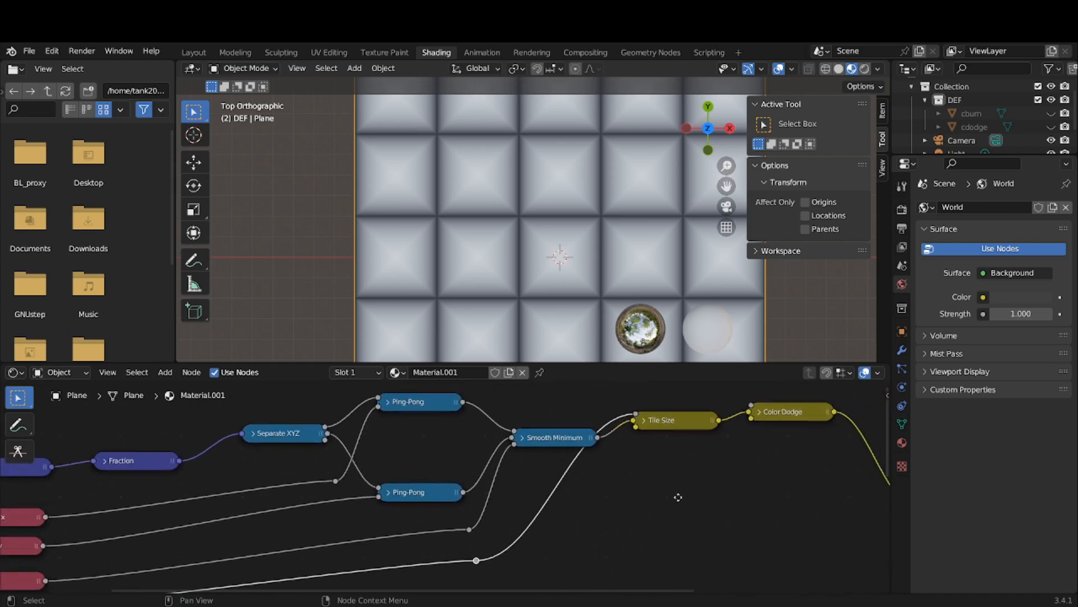
click(763, 414)
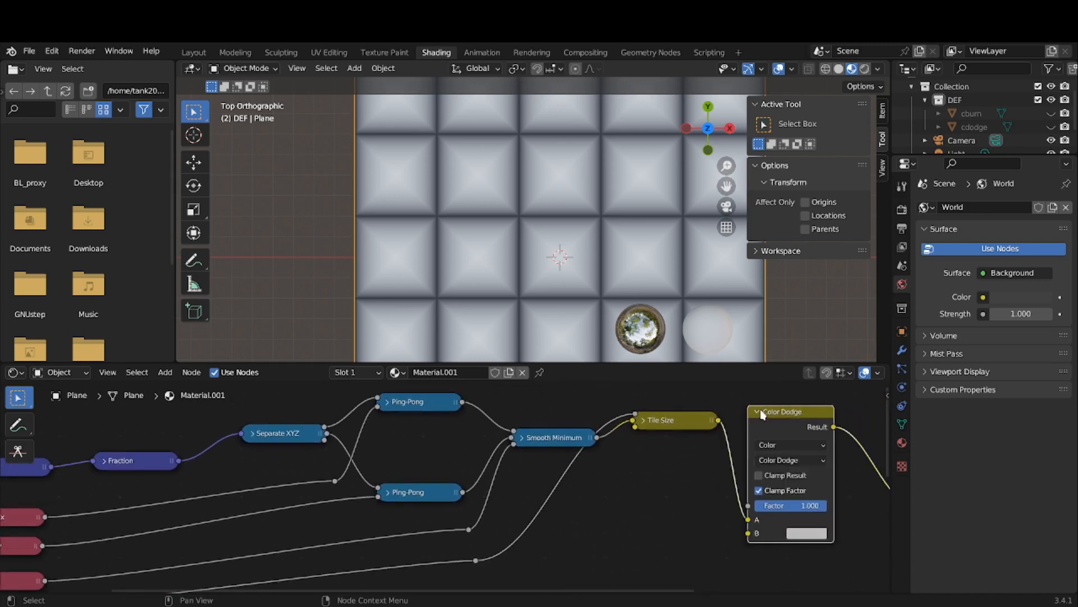
click(763, 414)
Duplicate the red Tile Size value node and place the copy directly below the original.
scroll(728, 480, down, 2)
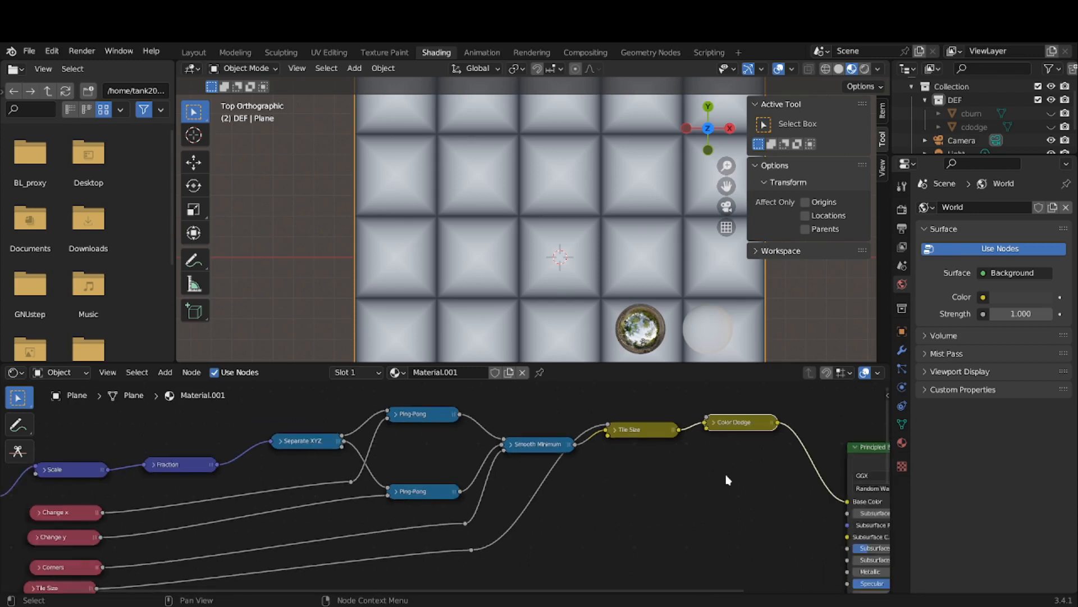
mouse_move(689, 513)
middle_down()
mouse_move(802, 462)
mouse_move(814, 469)
mouse_move(782, 480)
middle_up()
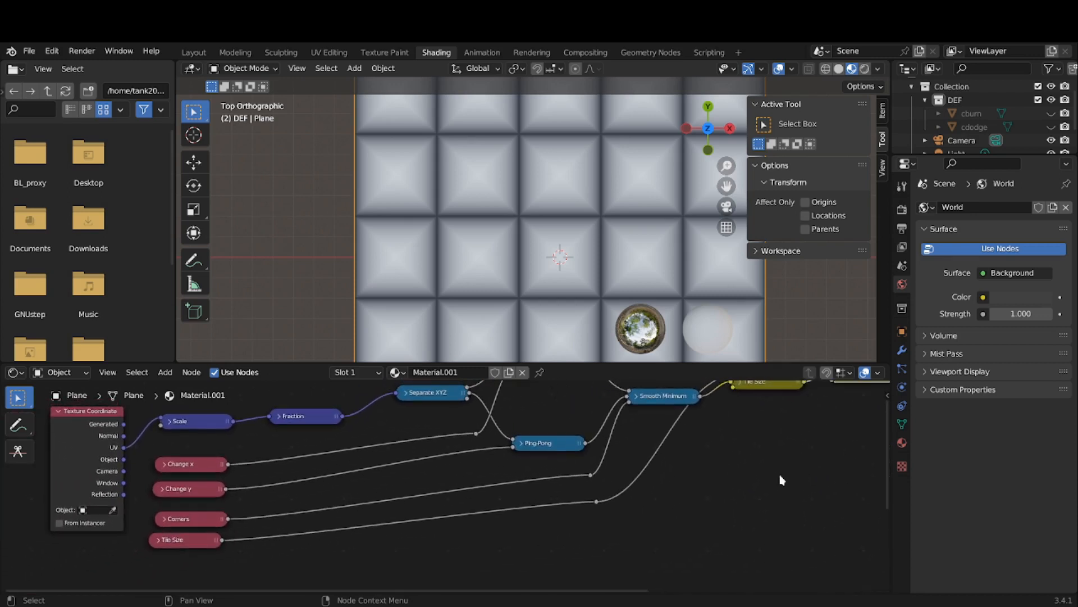
click(164, 373)
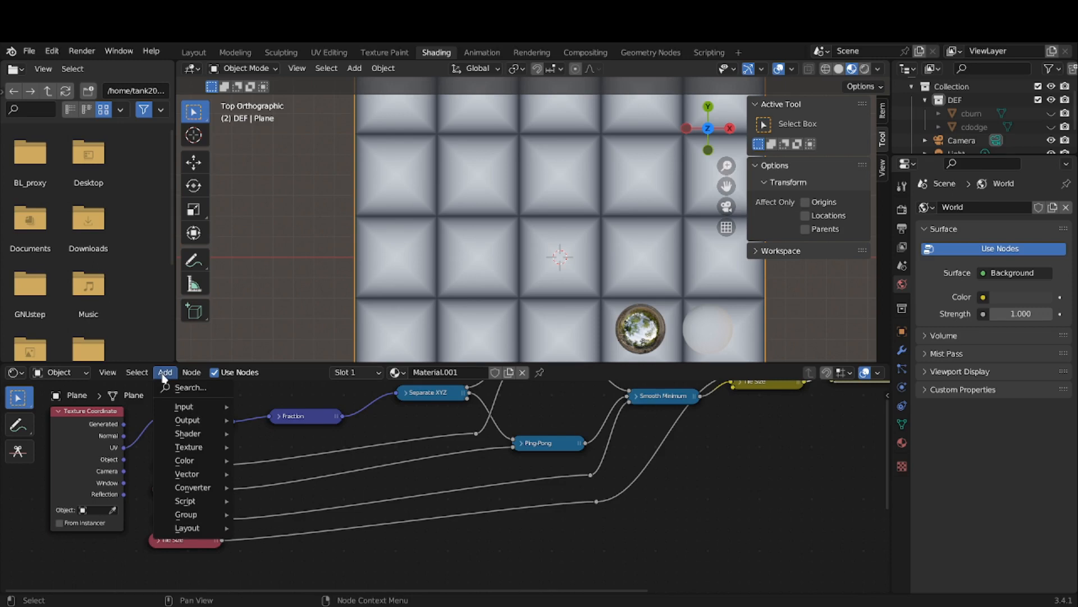
click(178, 541)
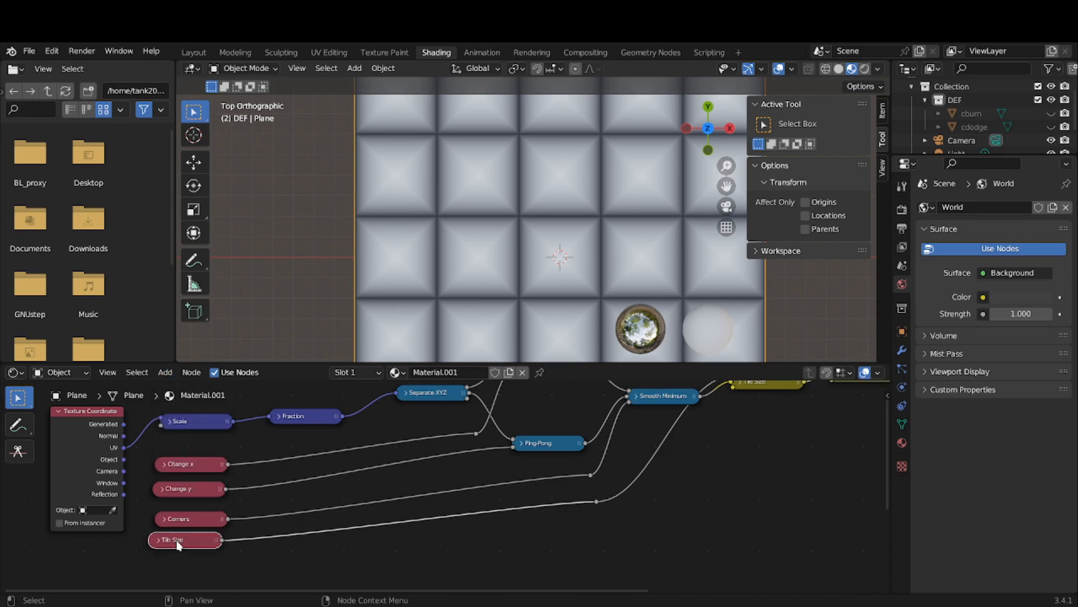
key(shift)
key(shift+d)
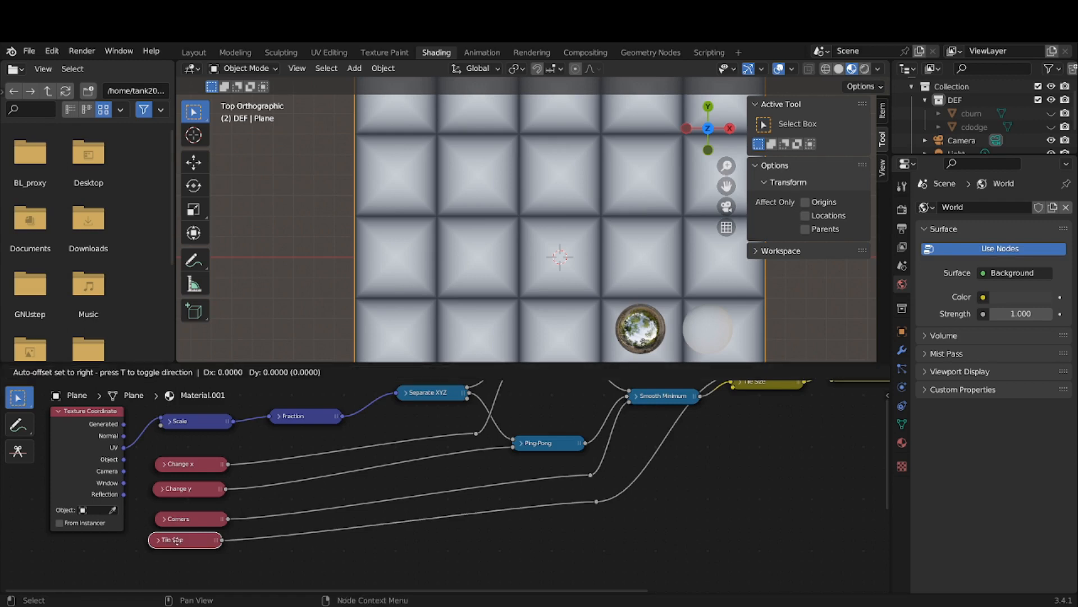
click(176, 563)
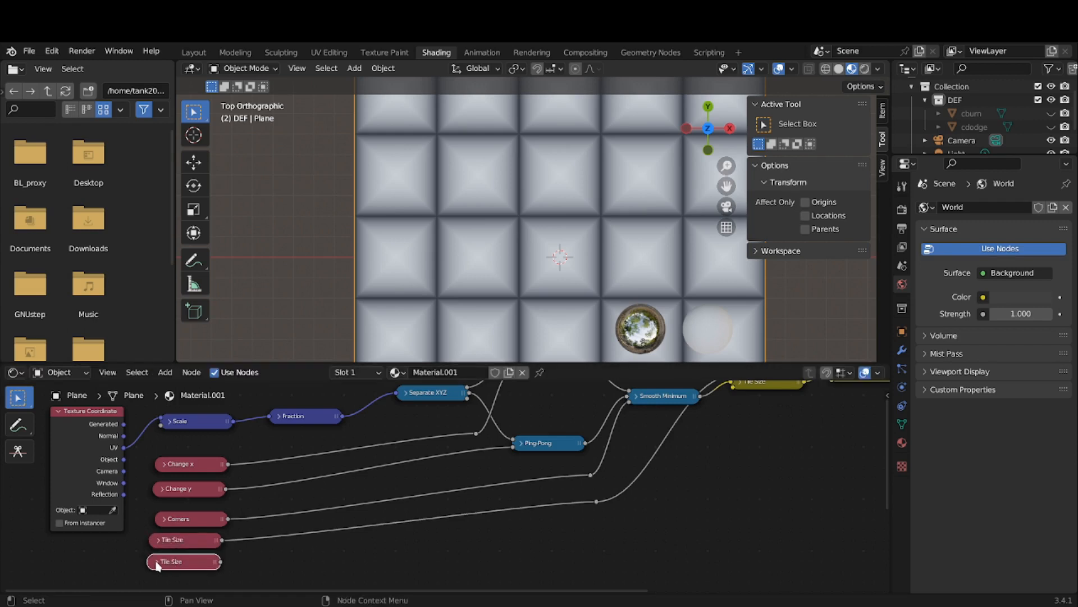
Expand the duplicated Tile Size node and set its value to 1.
click(157, 561)
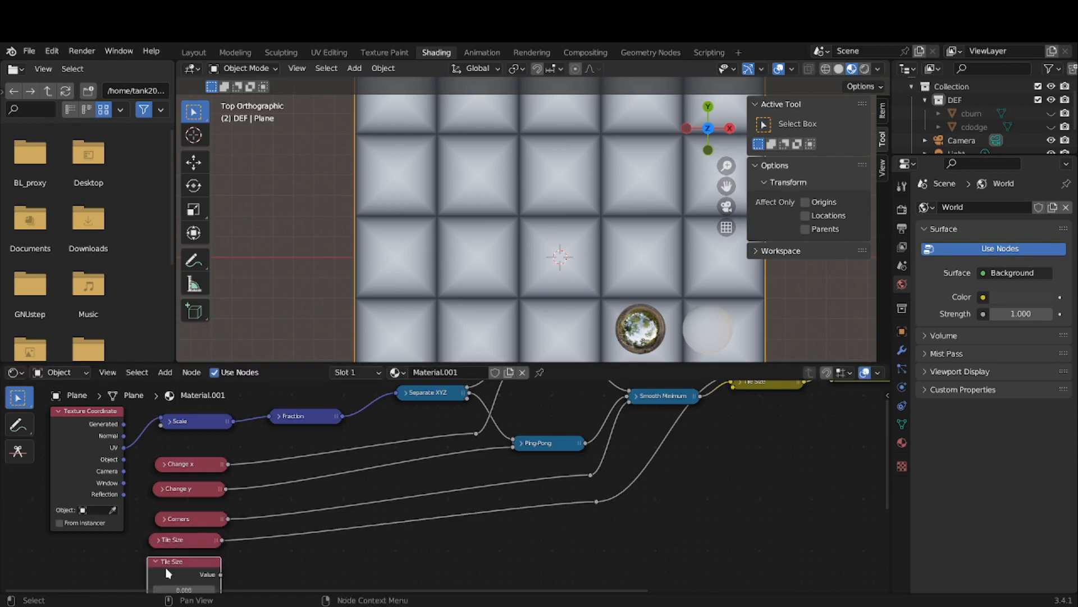
shift+scroll(212, 564, down, 2)
click(200, 557)
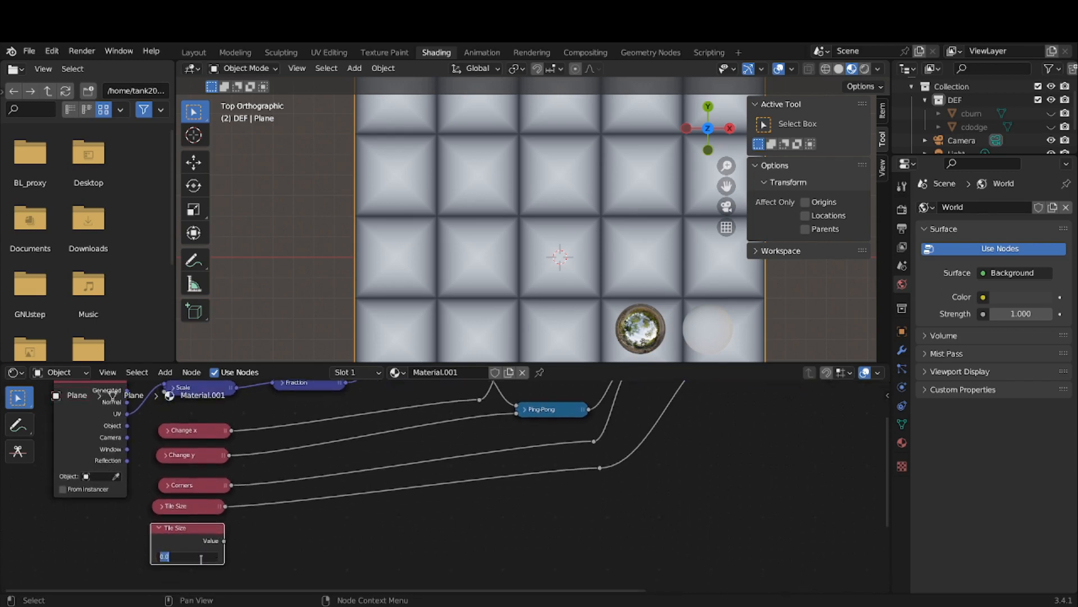
key(Return)
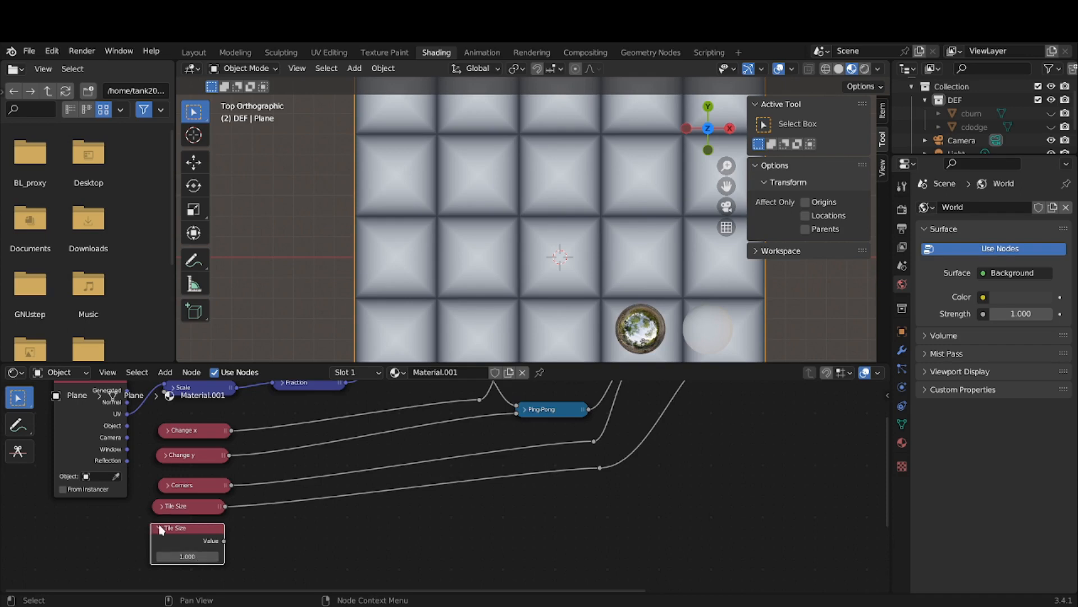
Connect the duplicated Tile Size node's Value output to the Factor input of the Color Dodge node.
scroll(556, 542, down, 2)
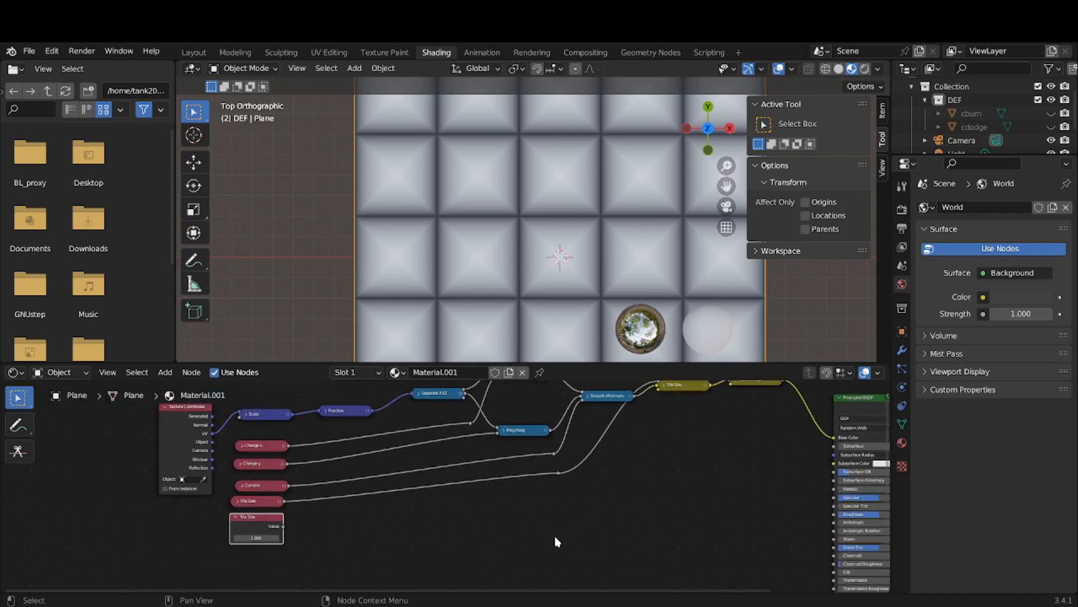
key(Home)
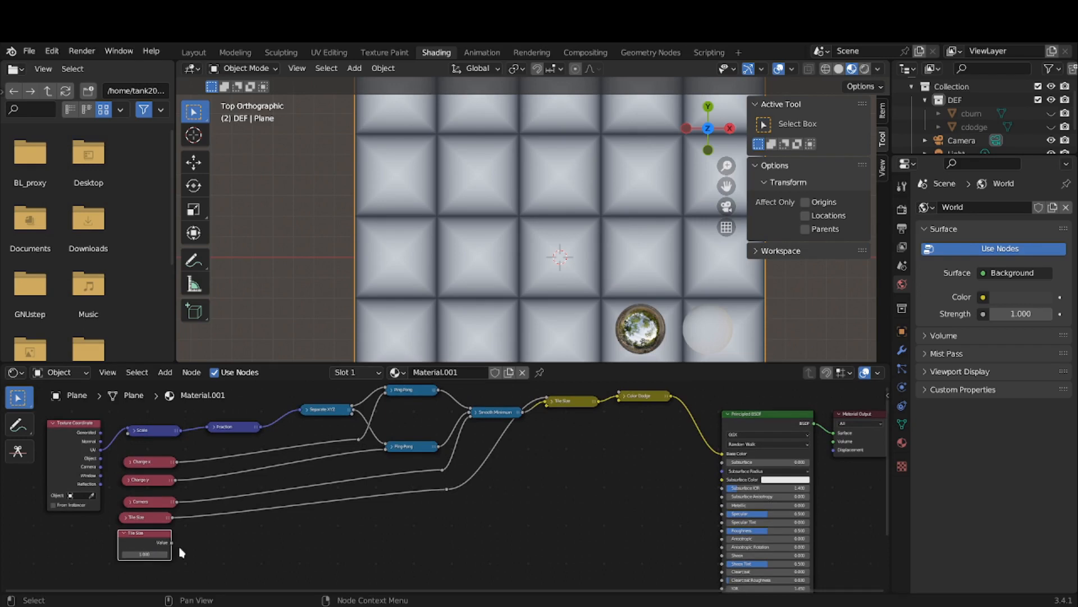
mouse_move(171, 543)
mouse_down()
mouse_move(540, 463)
mouse_move(606, 436)
mouse_move(618, 397)
mouse_move(631, 409)
mouse_move(620, 497)
mouse_up()
scroll(560, 546, down, 1)
mouse_move(560, 545)
middle_down()
mouse_move(577, 515)
mouse_move(741, 447)
middle_up()
scroll(737, 462, up, 1)
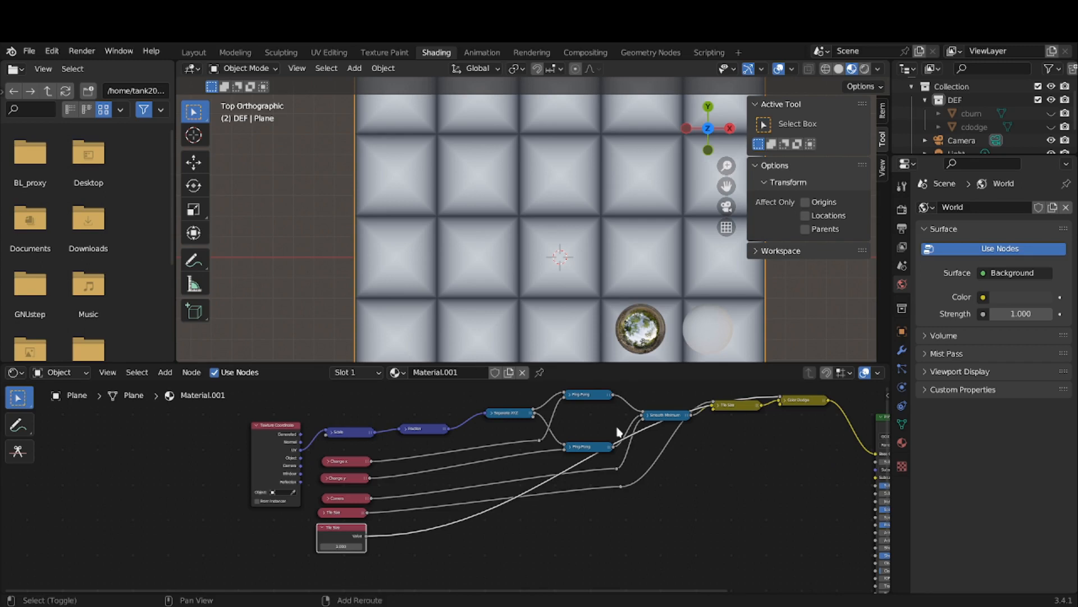
Try to add a reroute on the duplicated node's link beside the lower Ping-Pong node, and undo it.
shift+right_drag(624, 451, 625, 453)
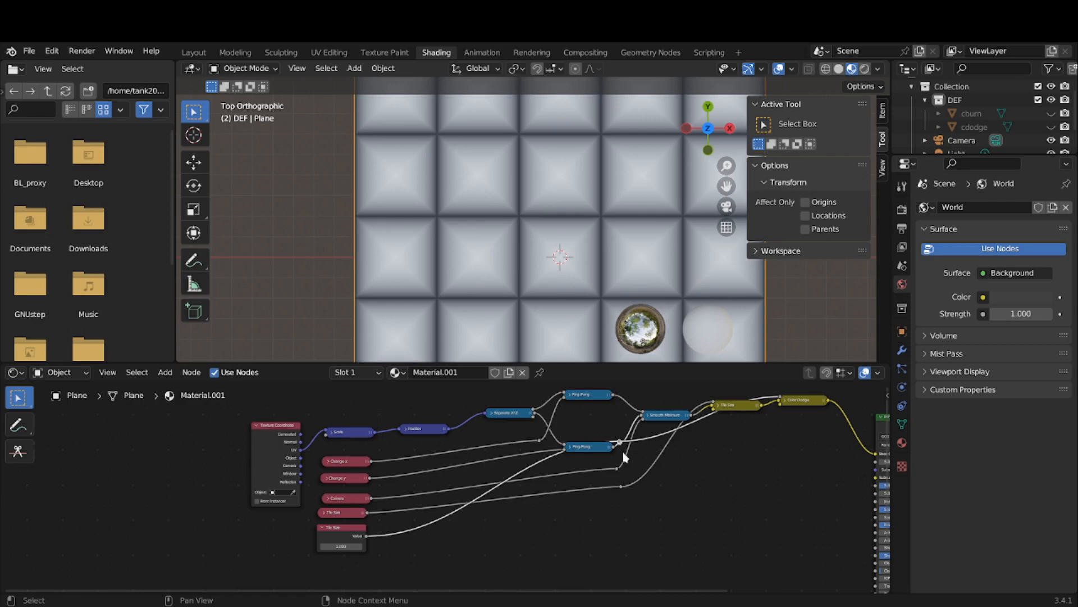
key(g)
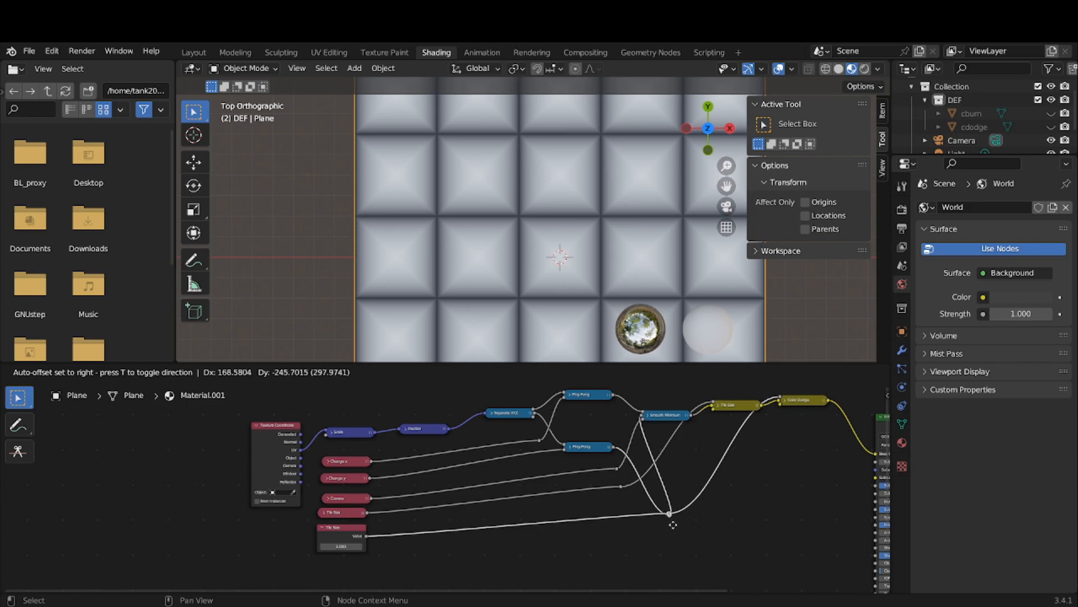
key(Escape)
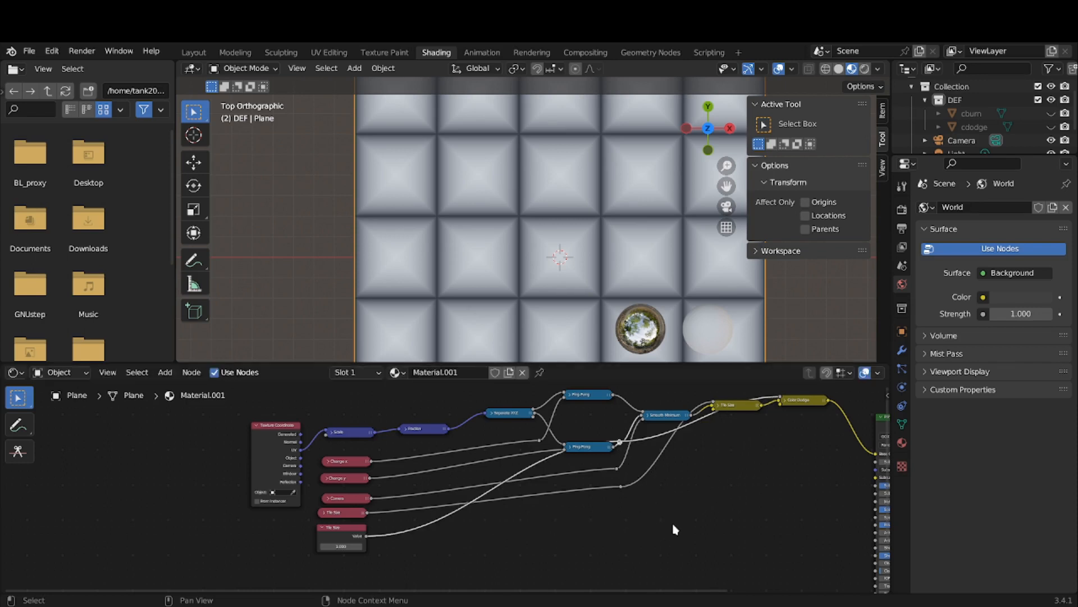
key(g)
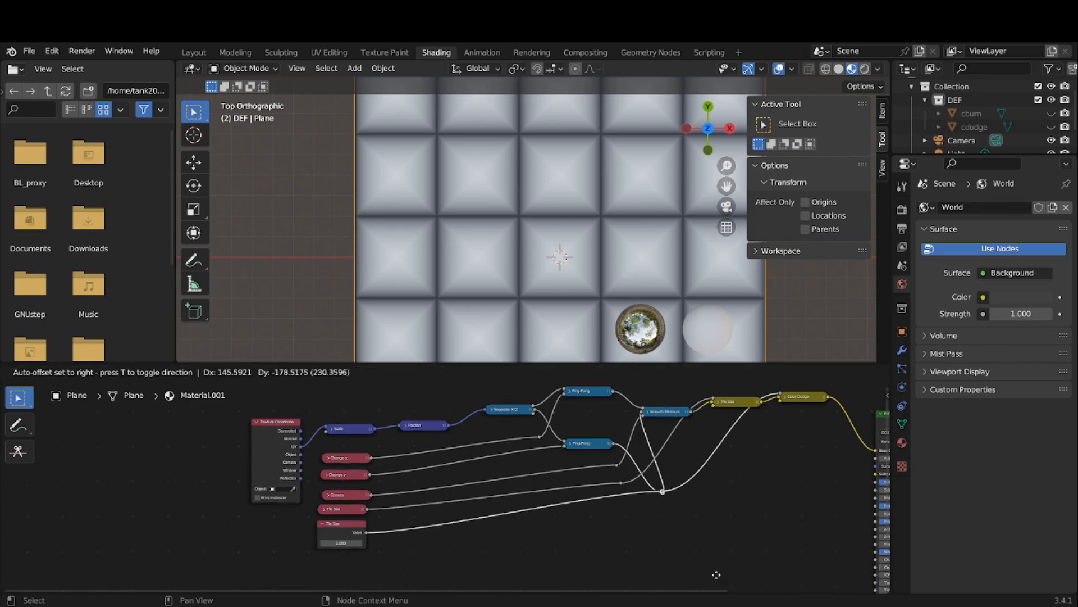
key(Escape)
key(ctrl+z)
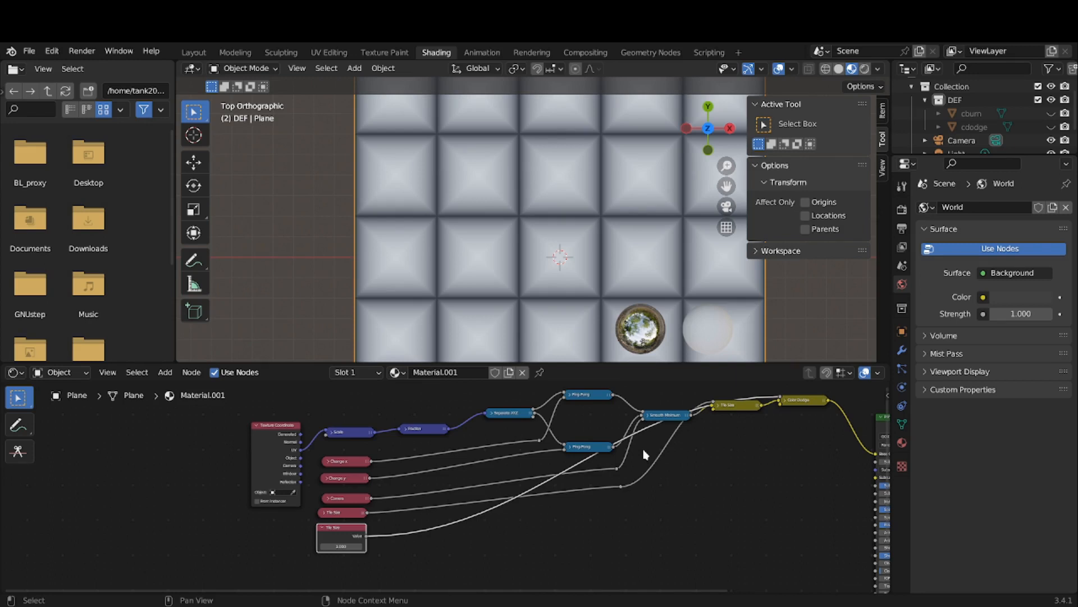
Pull the Color Dodge node down to free its Factor link, add a reroute on that link, and move the node back beside the yellow Tile Size node.
mouse_move(807, 402)
mouse_down()
mouse_move(824, 448)
mouse_move(821, 492)
mouse_up()
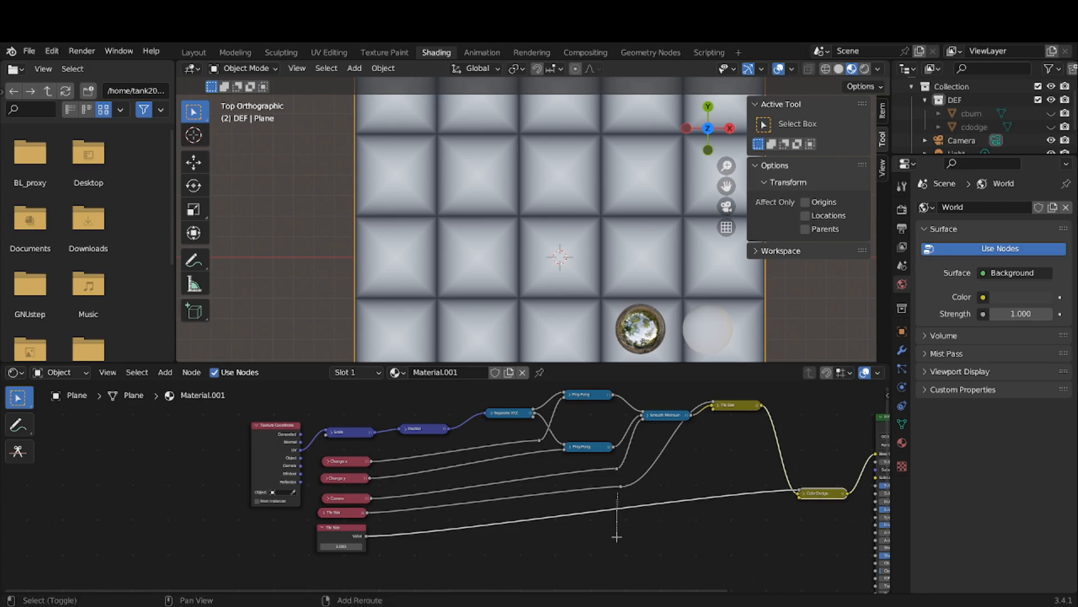
shift+right_drag(617, 537, 617, 538)
click(818, 497)
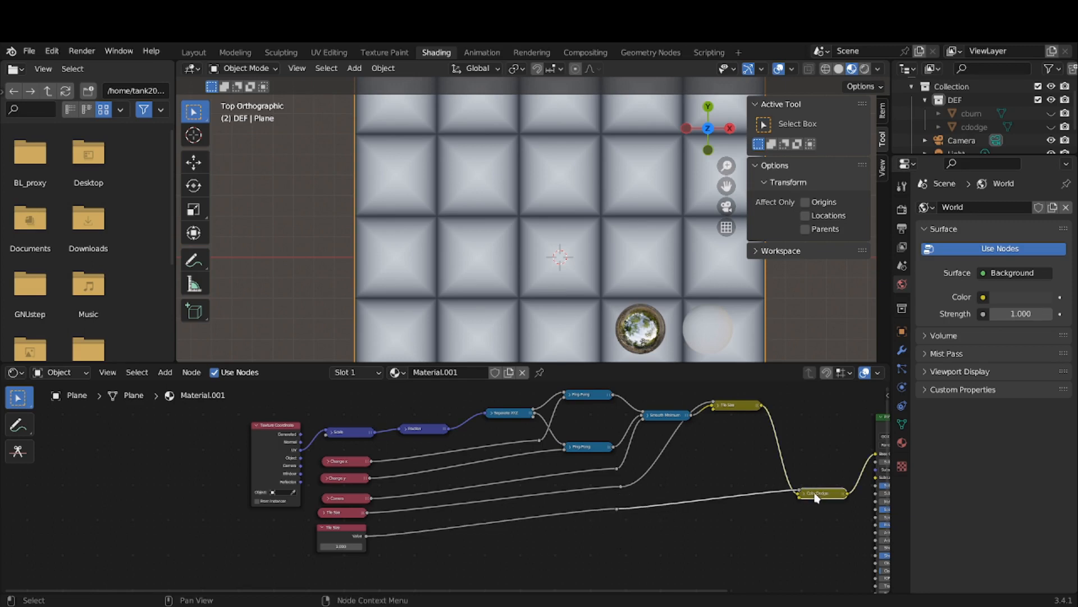
mouse_move(815, 493)
mouse_down()
mouse_move(808, 412)
mouse_move(806, 443)
mouse_move(788, 463)
mouse_move(722, 456)
mouse_move(798, 450)
mouse_move(805, 430)
mouse_up()
scroll(793, 469, up, 1)
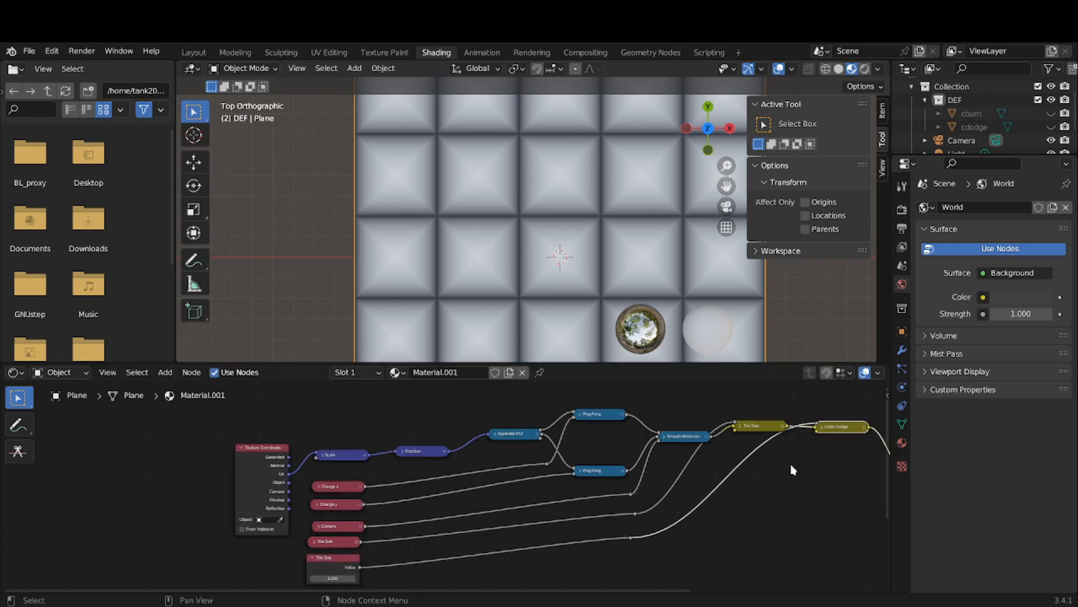
Inspect the tiled plane from a low perspective angle and return to the top view.
scroll(793, 469, down, 1)
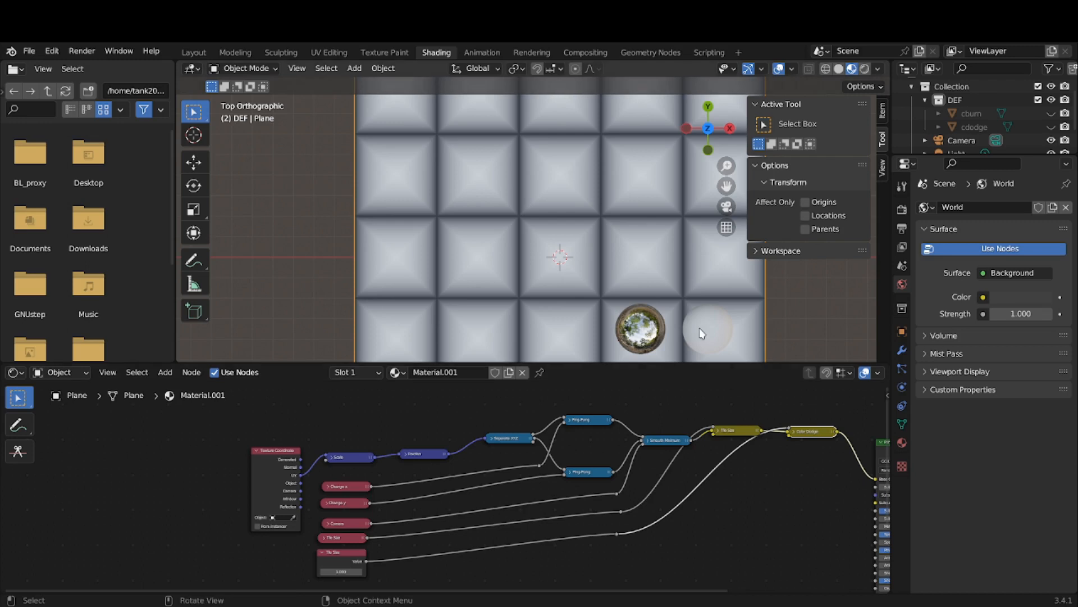
middle_drag(603, 288, 616, 161)
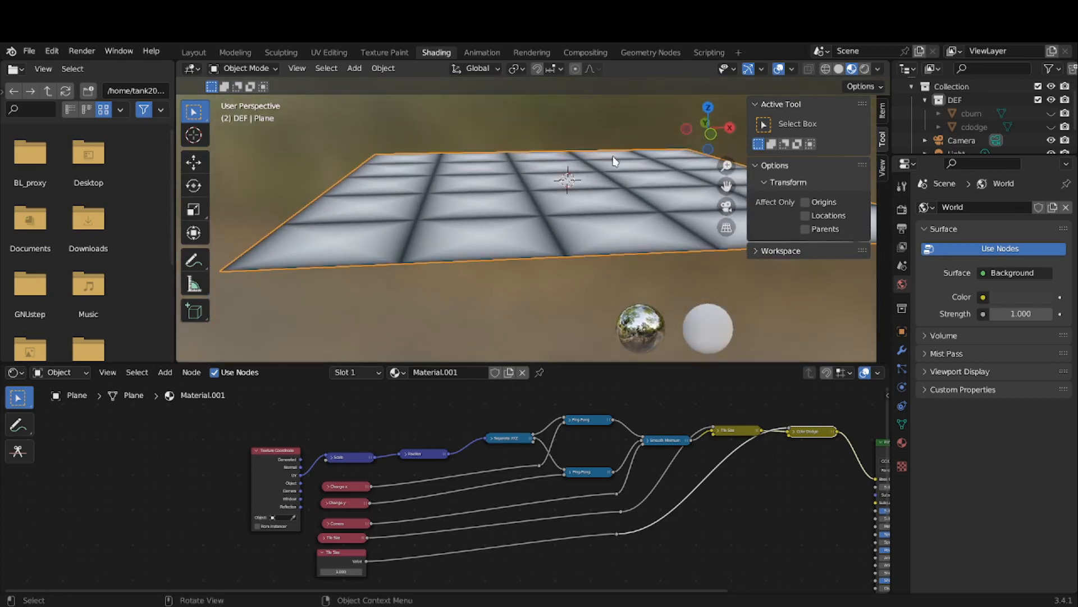
click(705, 108)
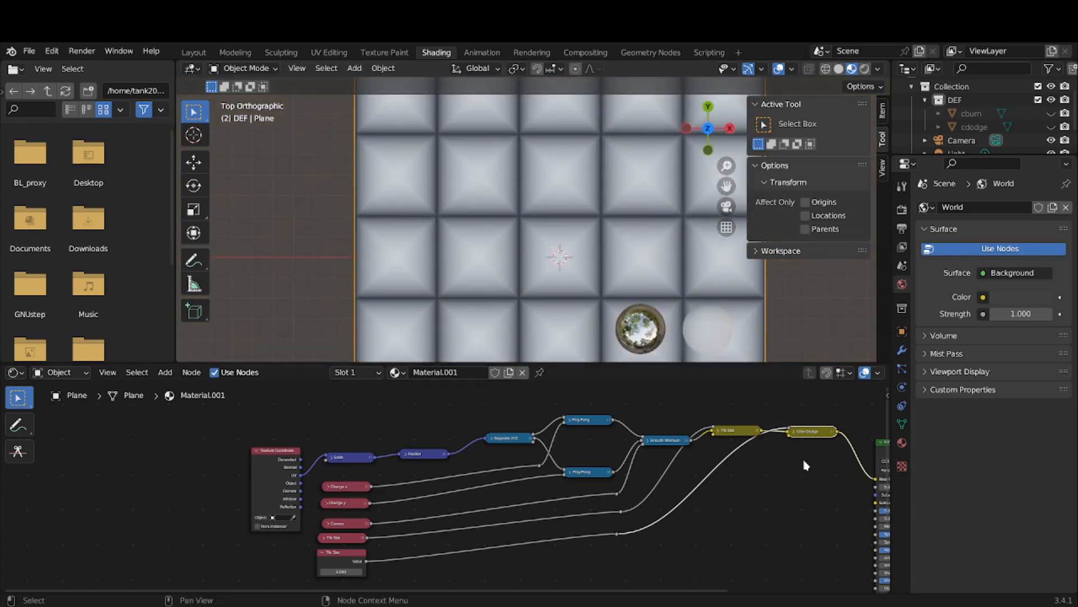
Add a Displacement node below the Color Dodge node and connect its output to the Material Output's Displacement input.
middle_drag(807, 465, 570, 475)
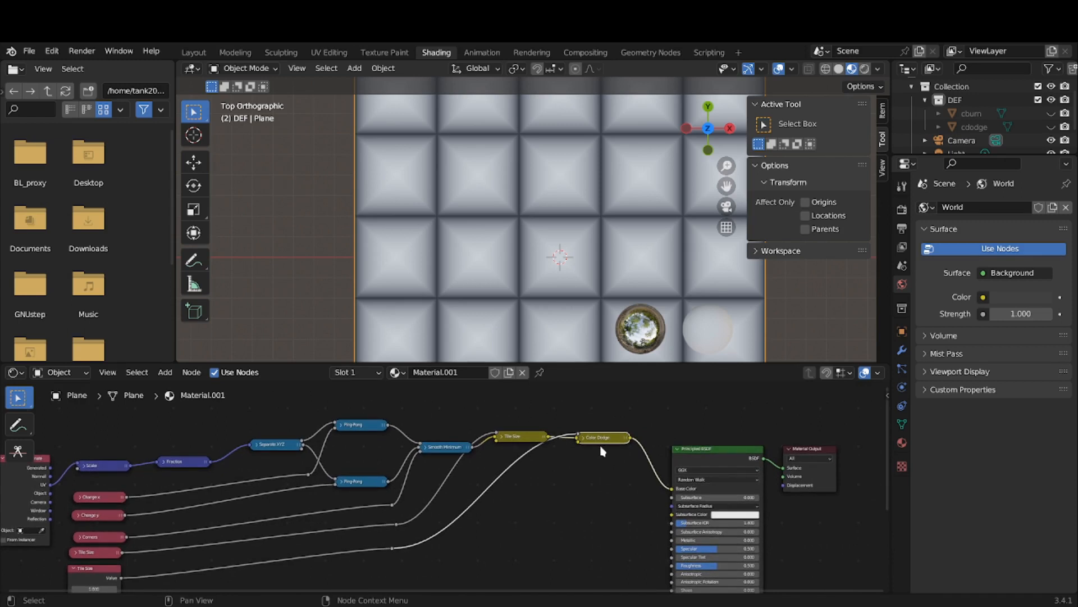
click(167, 372)
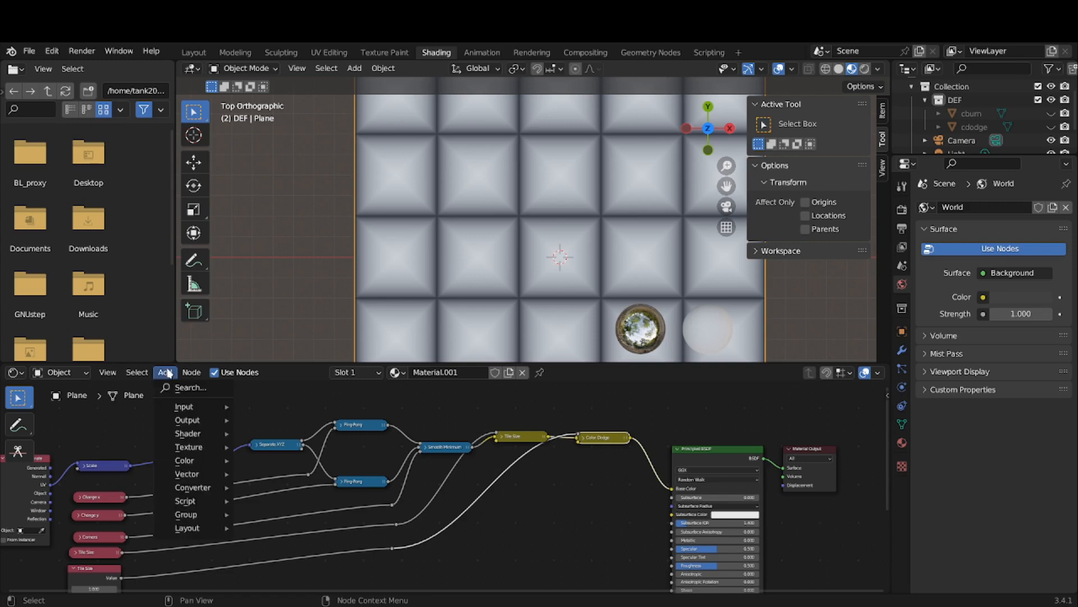
mouse_move(190, 475)
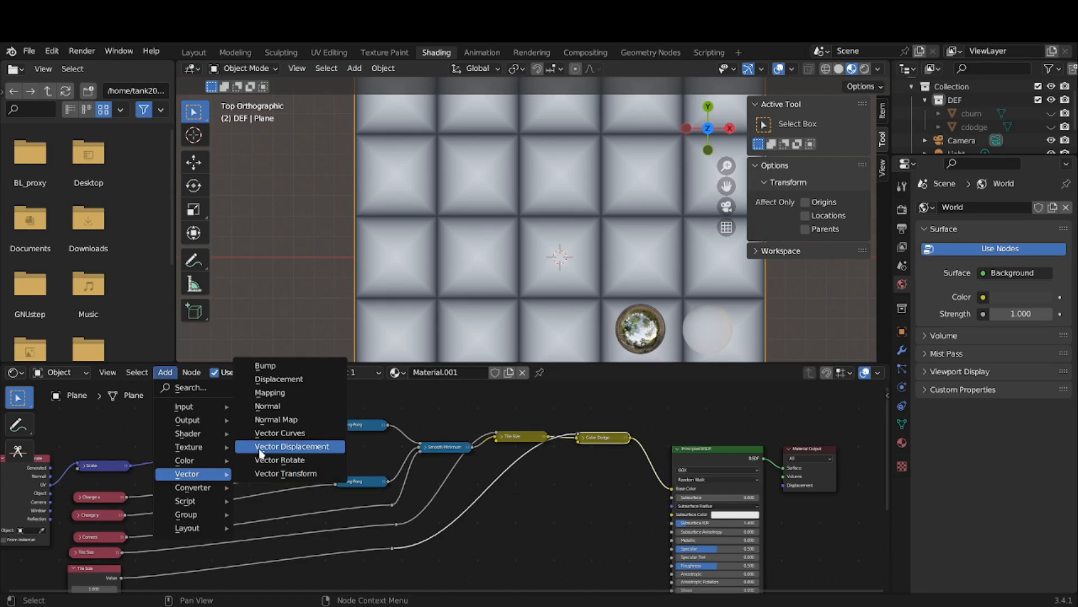
click(269, 381)
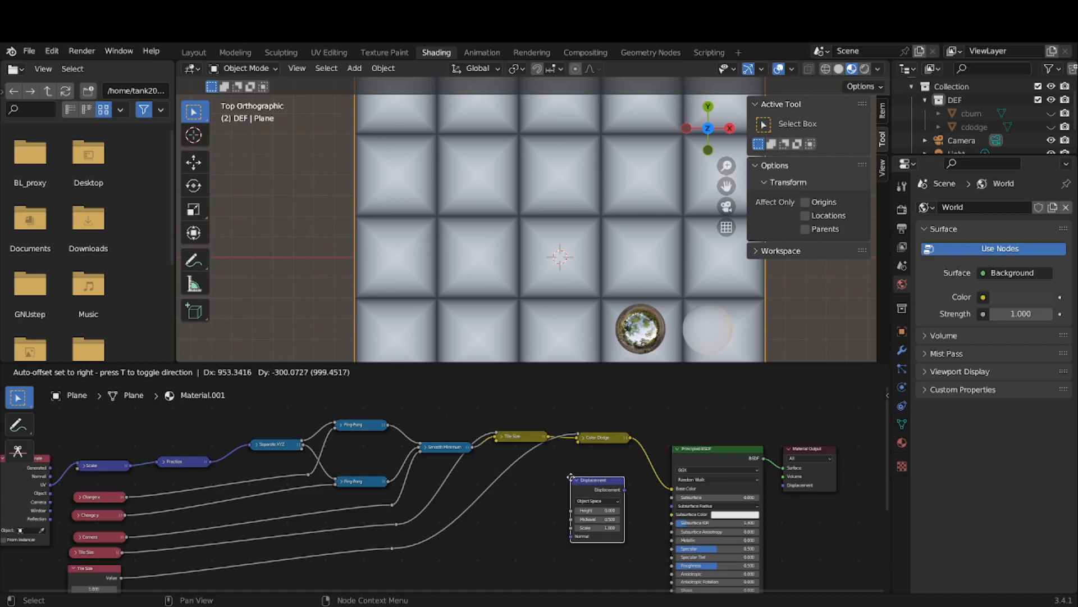
click(570, 477)
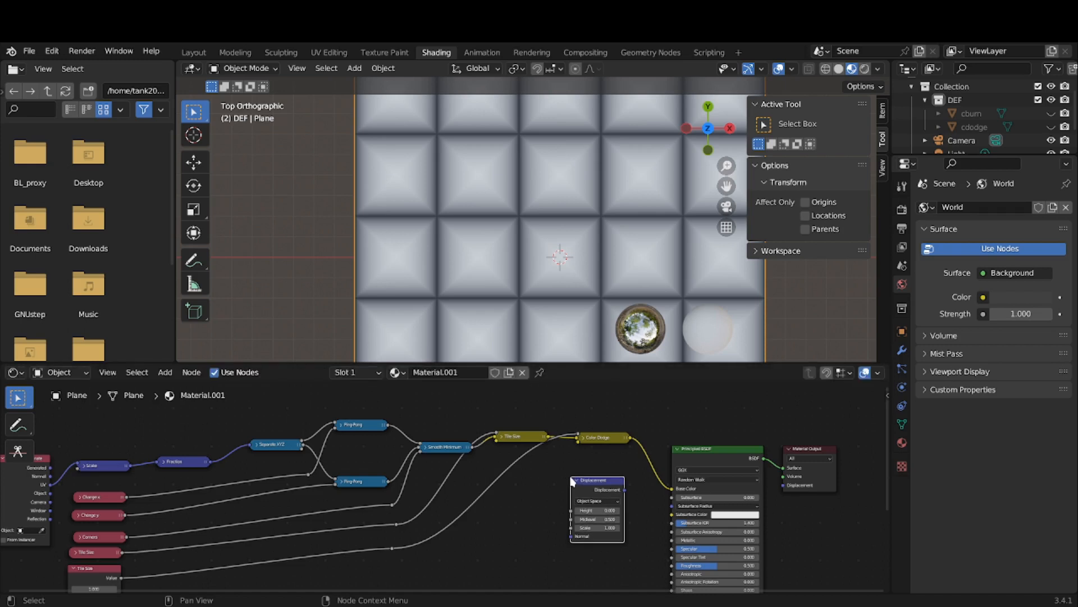
click(629, 494)
drag(628, 493, 786, 487)
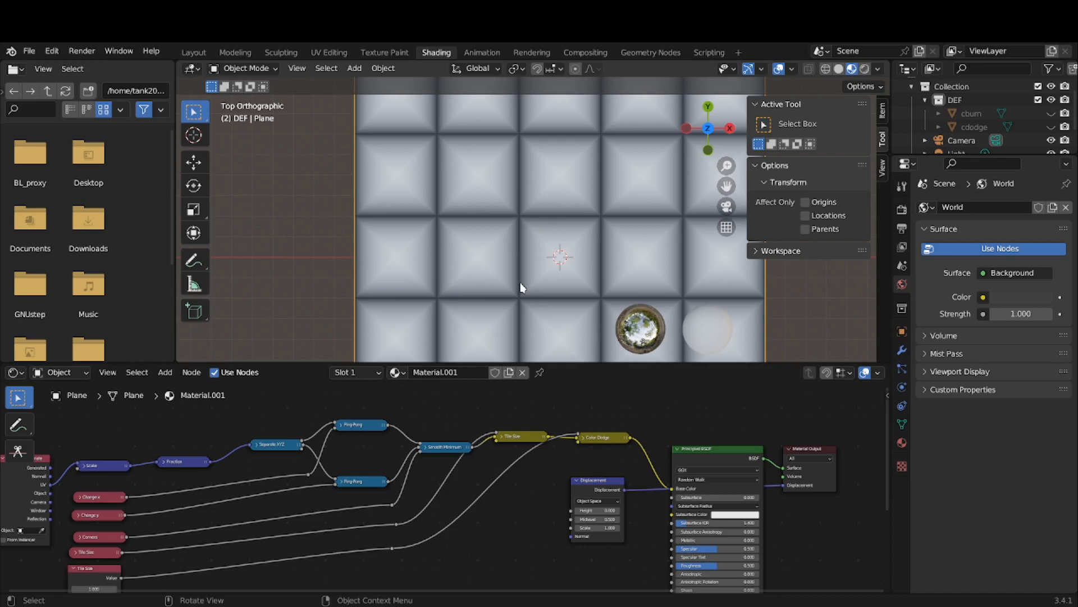
middle_drag(521, 287, 523, 194)
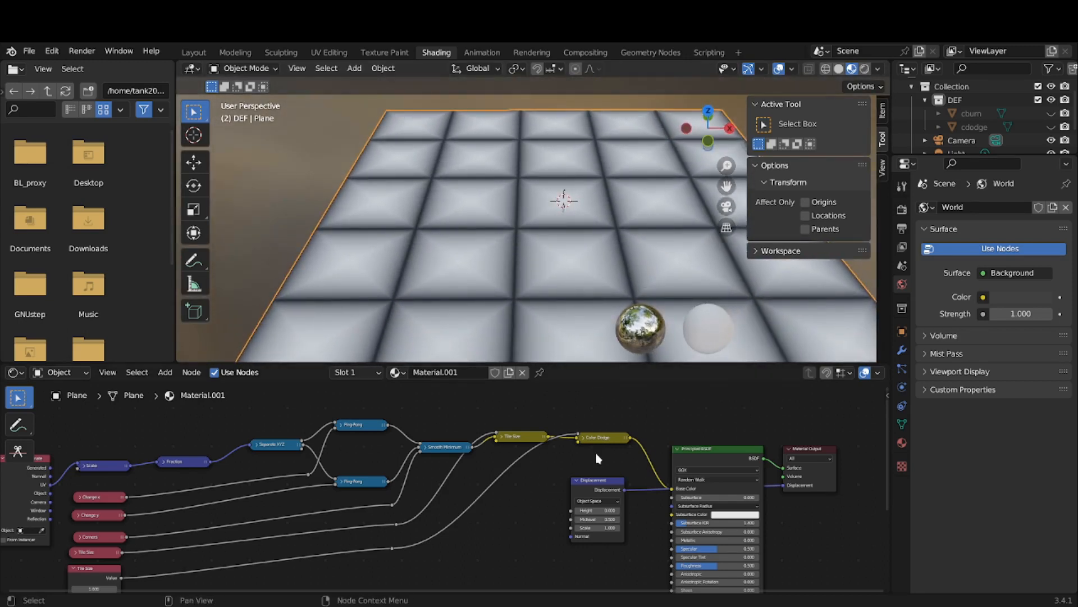
drag(597, 483, 587, 516)
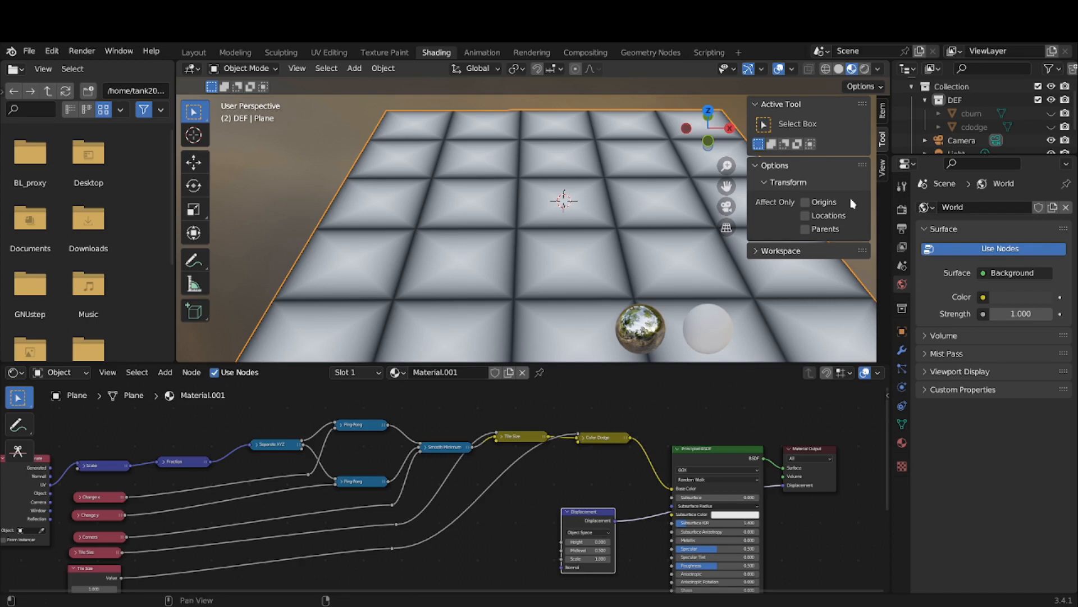
Switch the render engine to Cycles with the Supported feature set and show the viewport in Rendered shading.
click(903, 211)
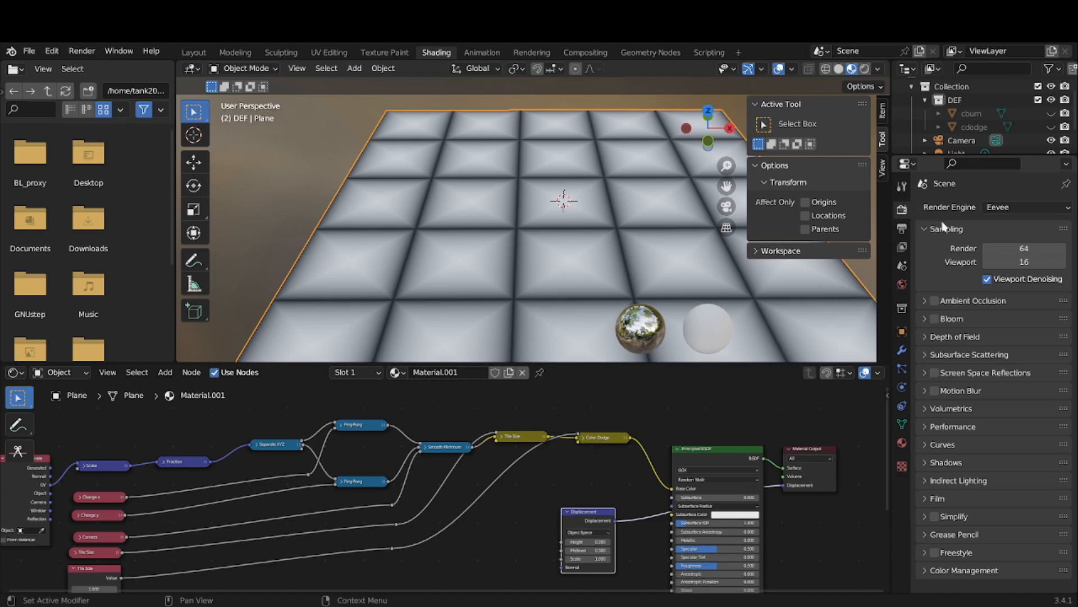
click(1010, 208)
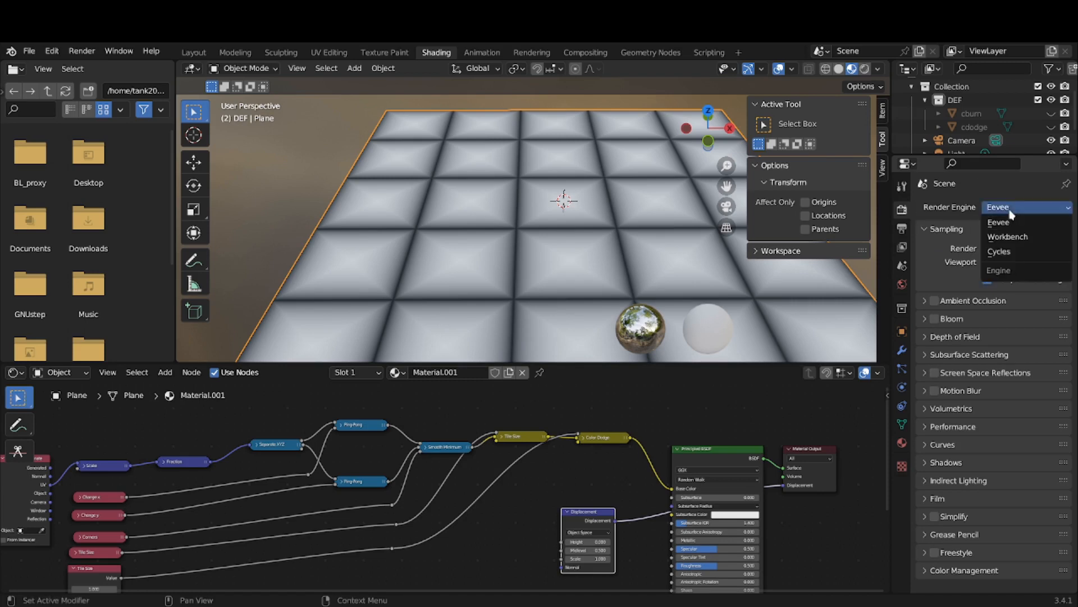
click(1009, 252)
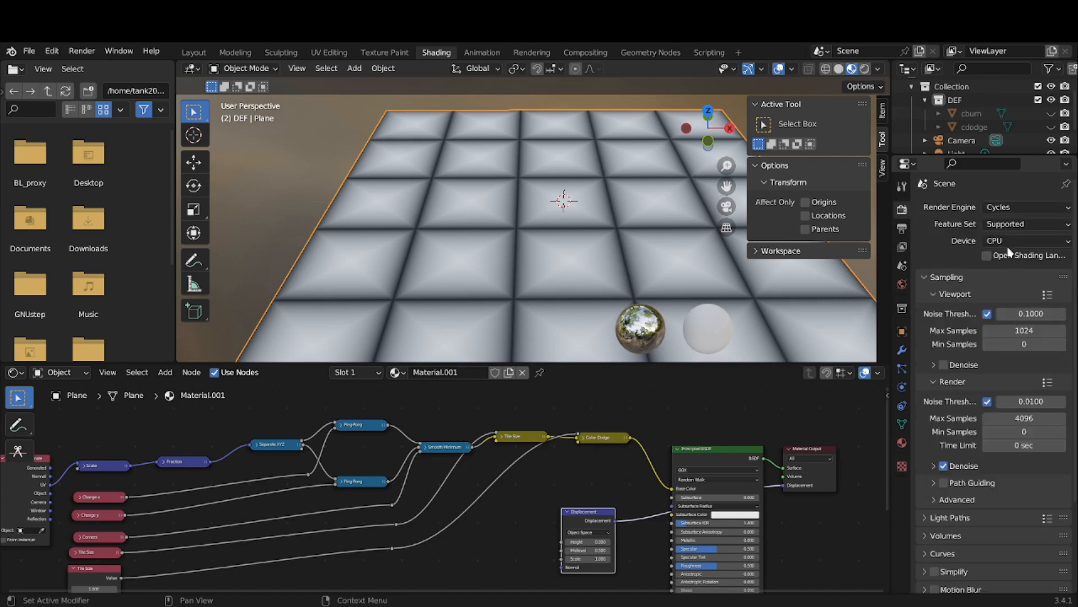
click(1010, 225)
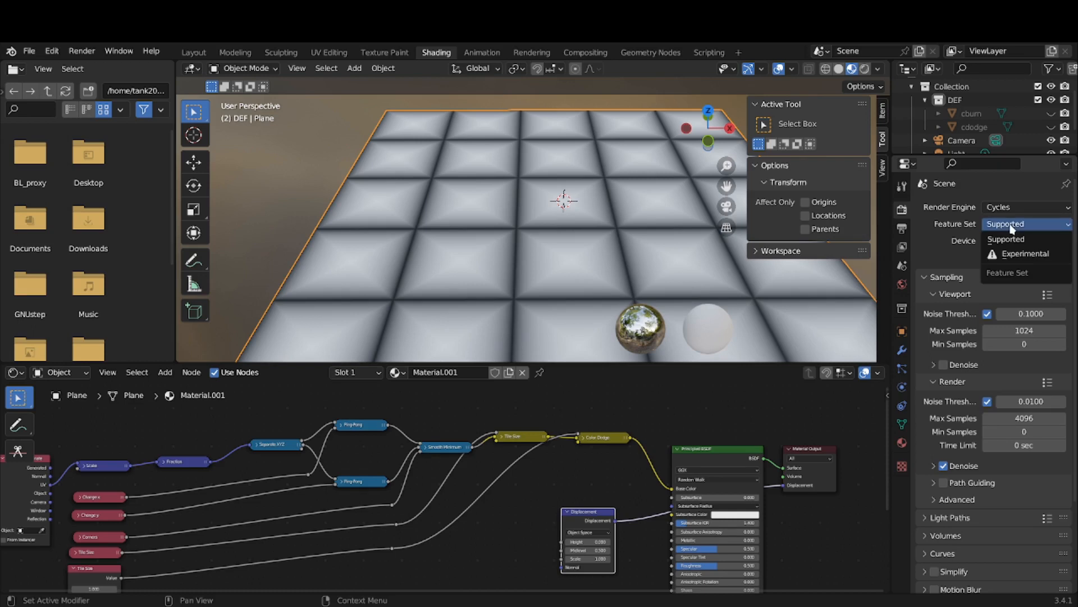
click(1010, 226)
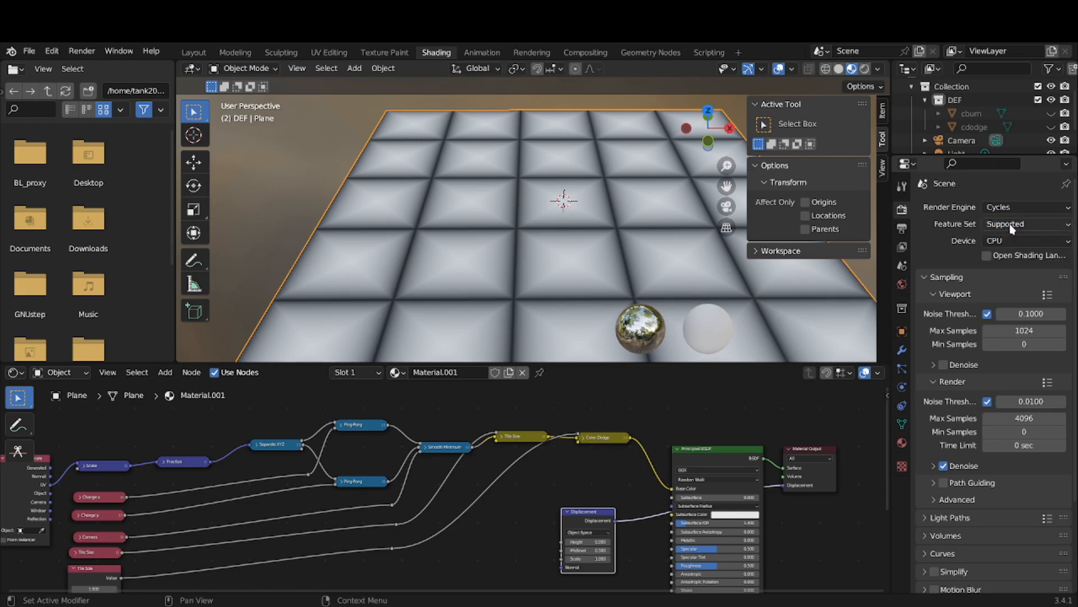
click(866, 69)
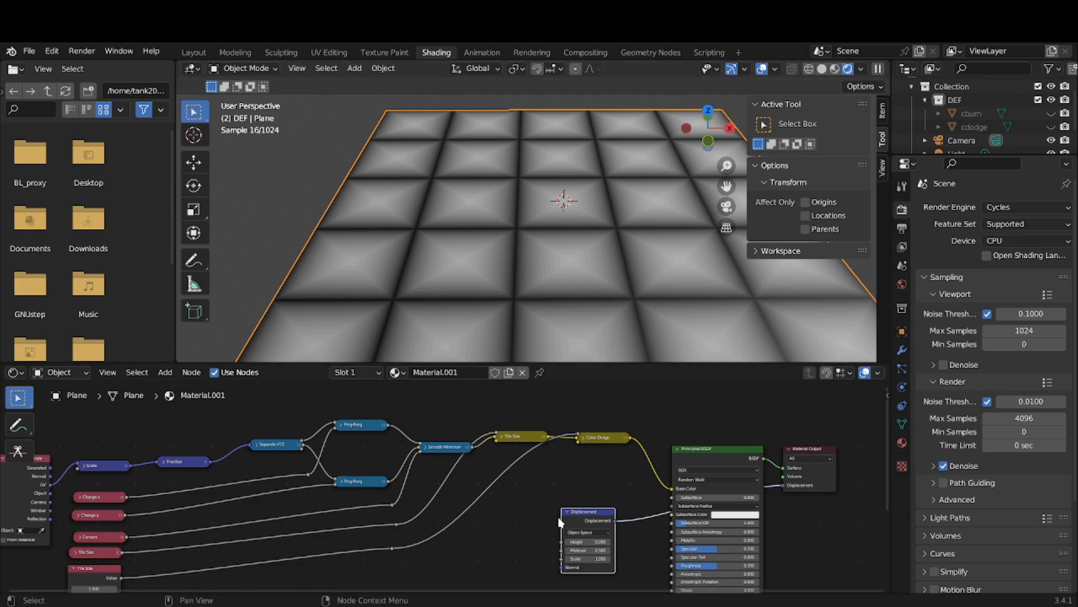
Connect the Color Dodge output to the Displacement node's Height input and place the node lower beside the Principled BSDF.
scroll(593, 550, up, 3)
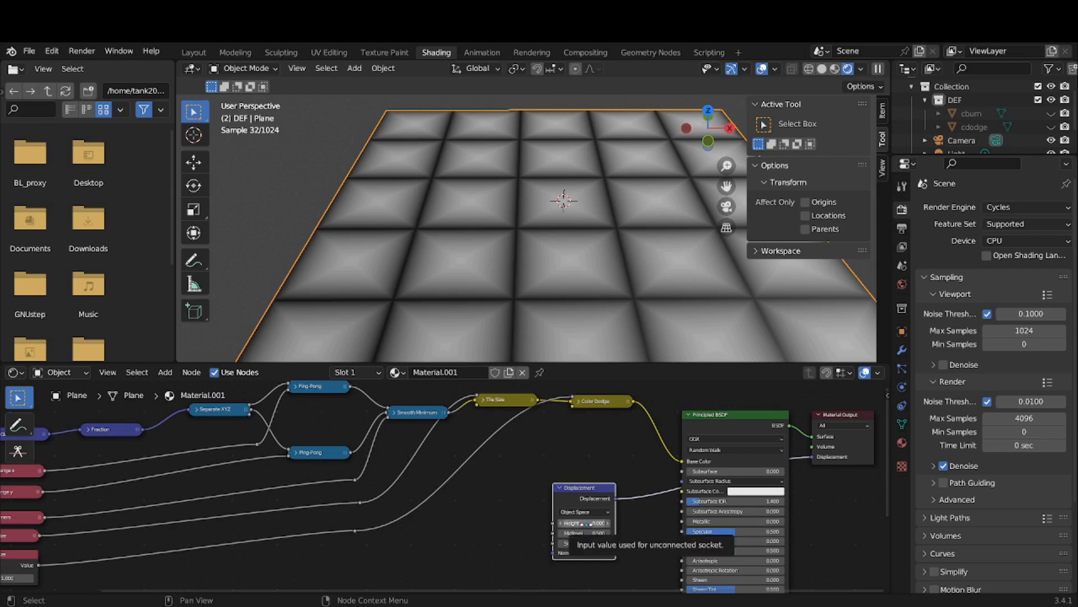
drag(601, 494, 633, 493)
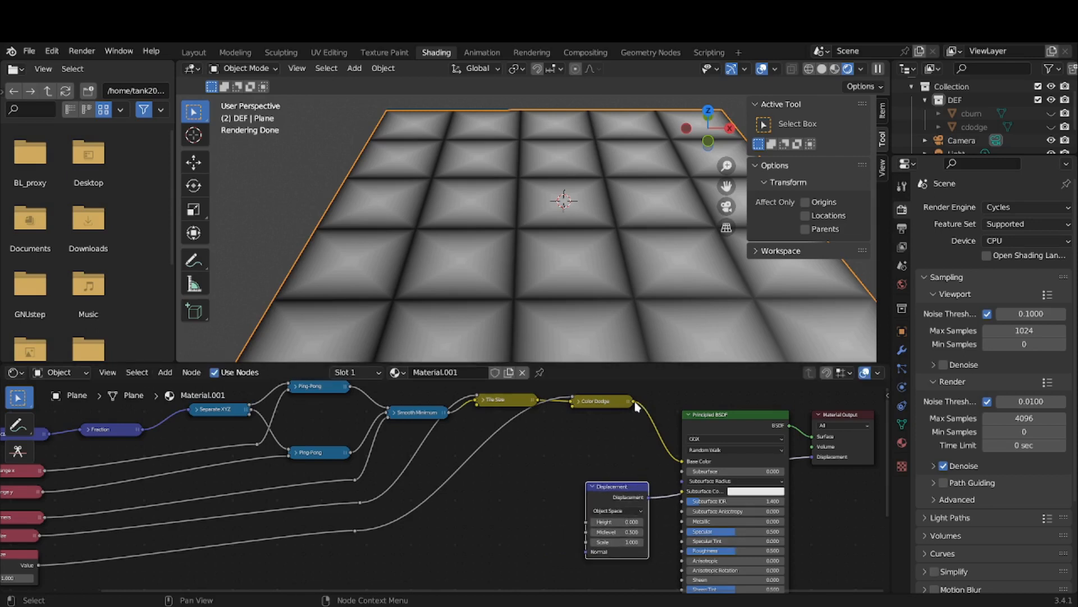
mouse_move(633, 401)
mouse_down()
mouse_move(620, 434)
mouse_move(566, 481)
mouse_move(562, 514)
mouse_move(586, 524)
mouse_up()
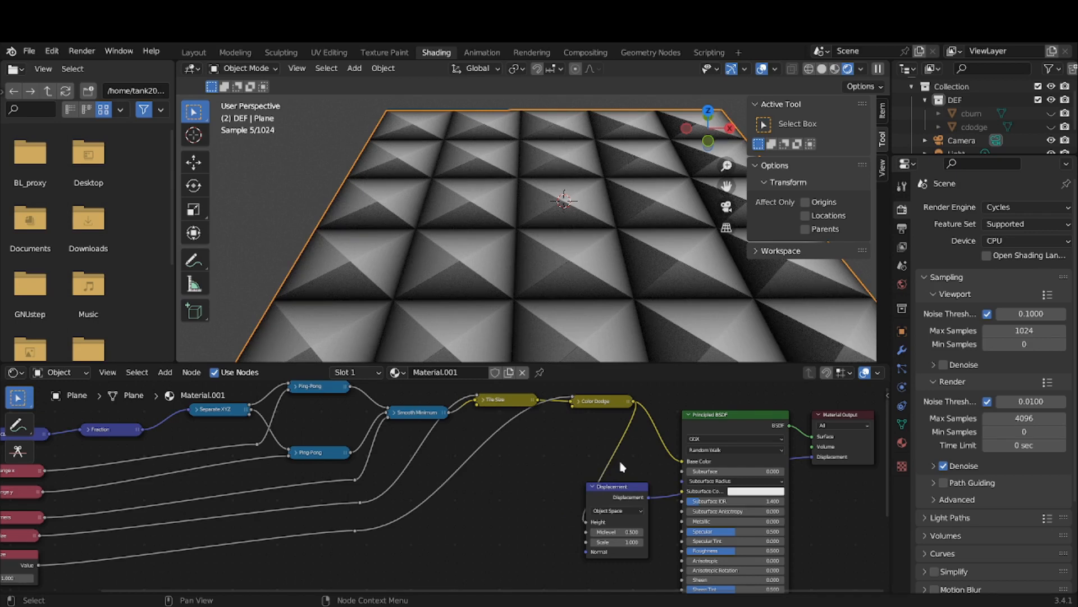
mouse_move(624, 271)
middle_down()
mouse_move(633, 233)
mouse_move(622, 275)
middle_up()
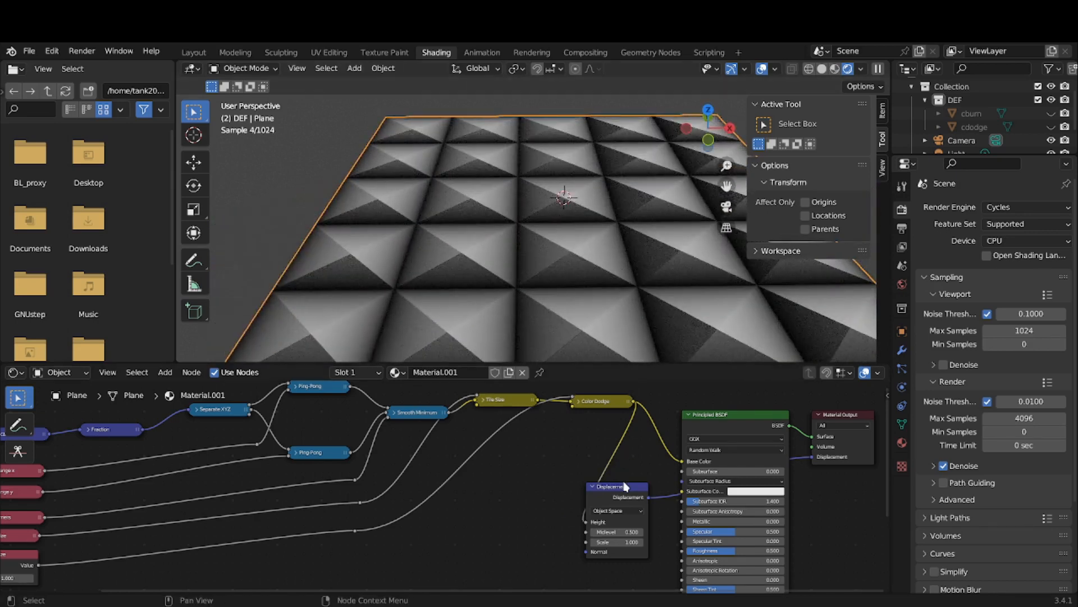
drag(622, 493, 627, 518)
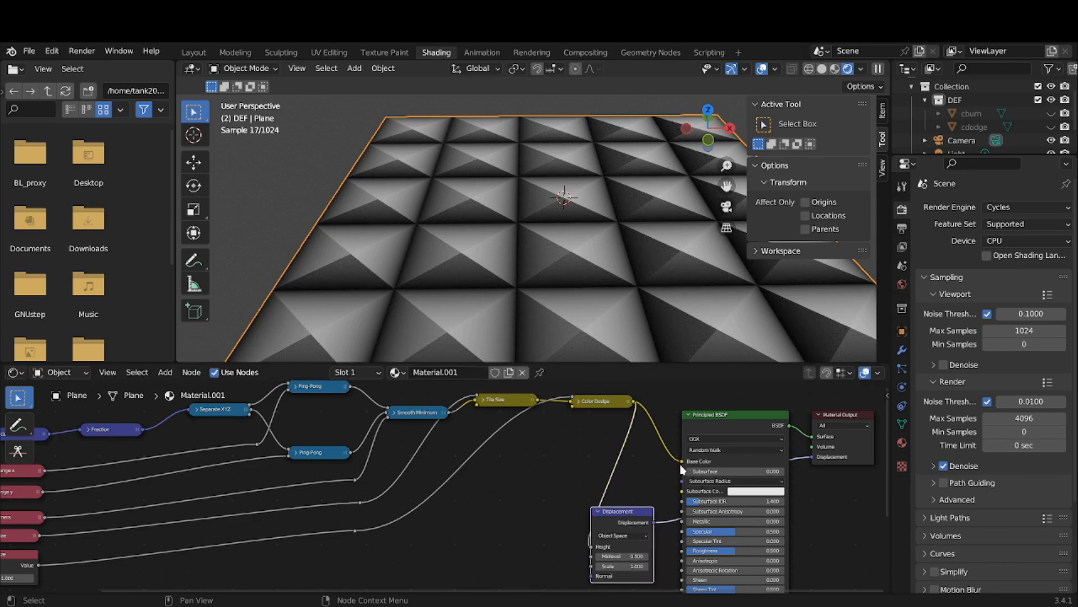
Disconnect the Principled BSDF's Base Color and rearrange the Color Dodge and Displacement nodes so the Height link runs clear.
drag(685, 463, 668, 472)
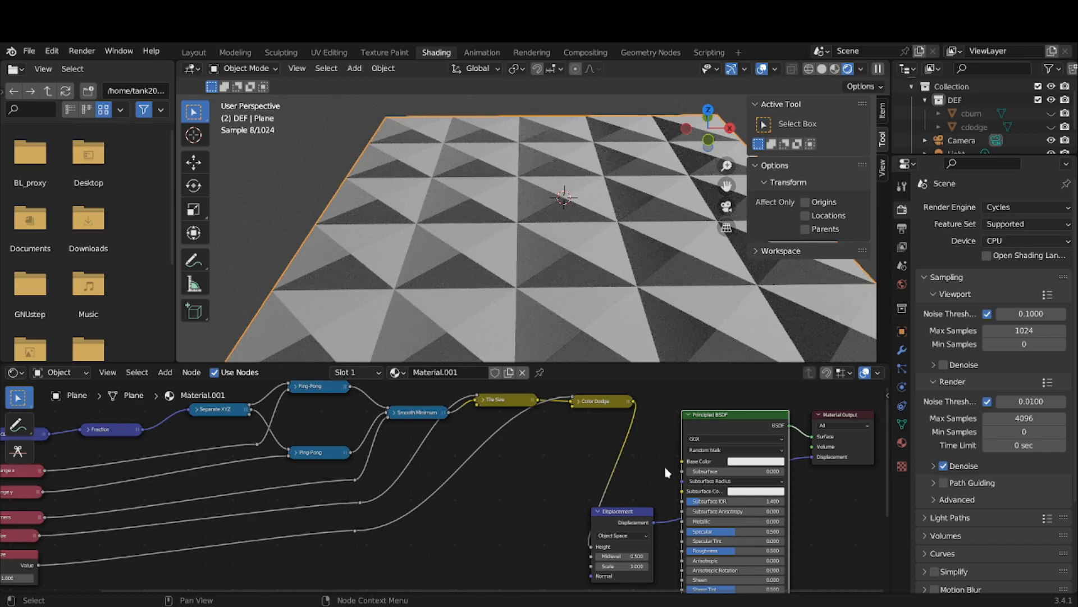
mouse_move(606, 401)
mouse_down()
mouse_move(594, 395)
mouse_move(593, 516)
mouse_up()
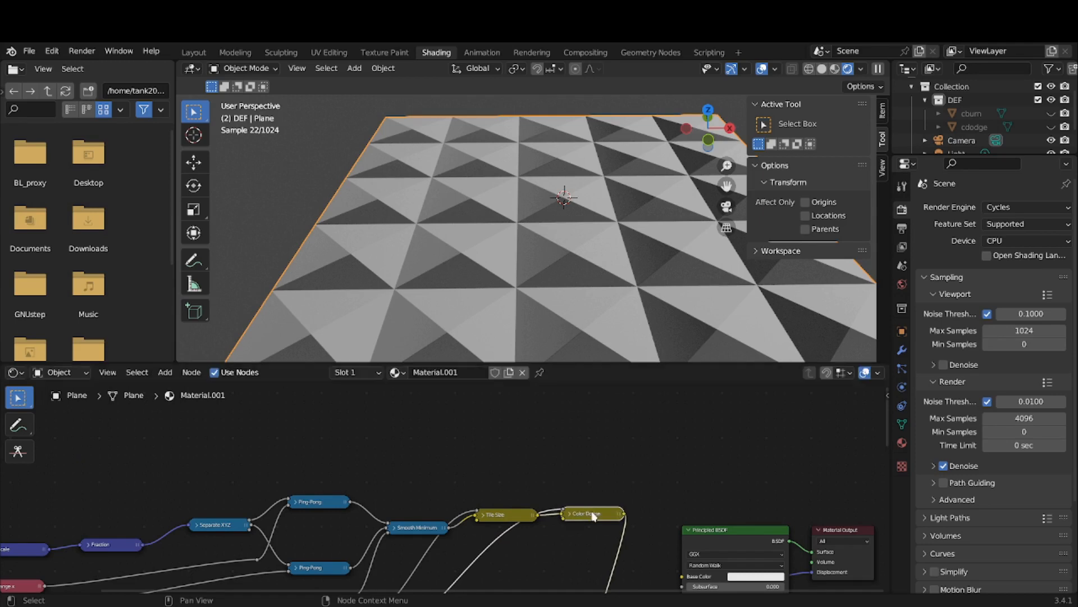
middle_drag(593, 514, 590, 433)
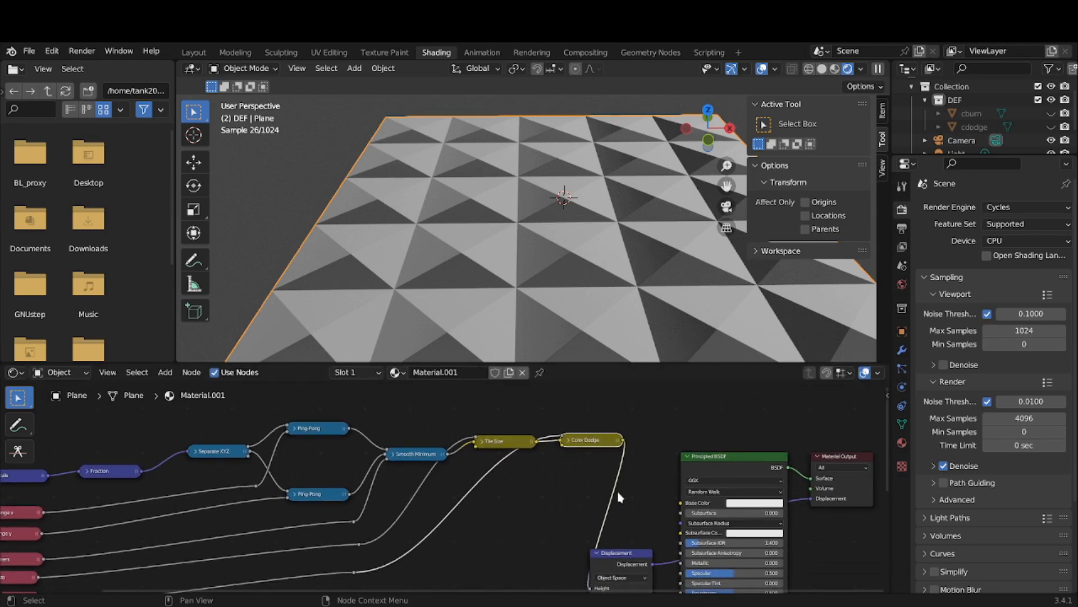
drag(632, 555, 651, 500)
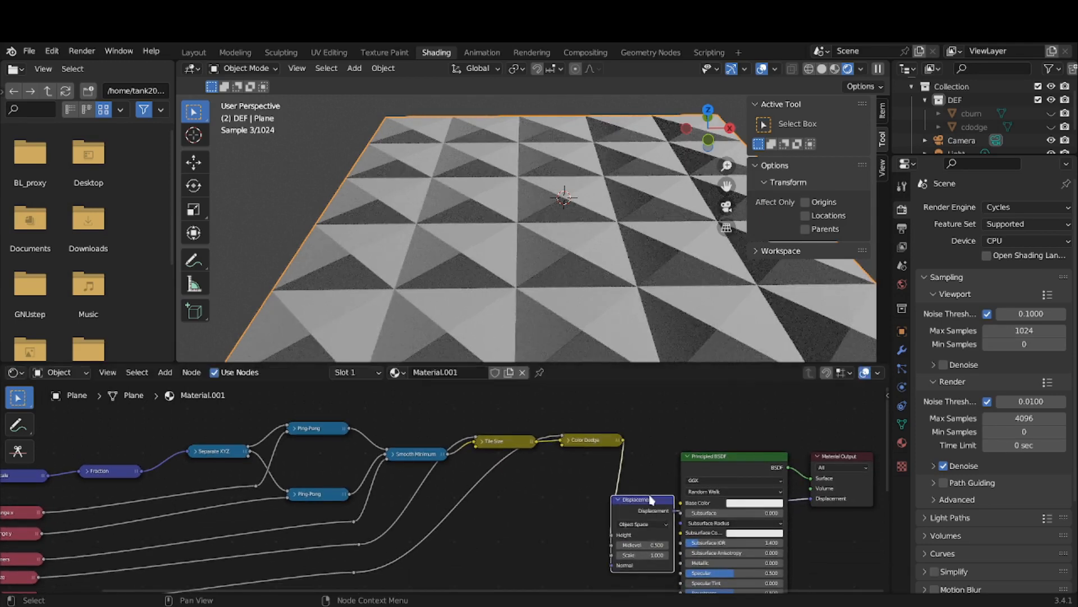
drag(600, 441, 530, 441)
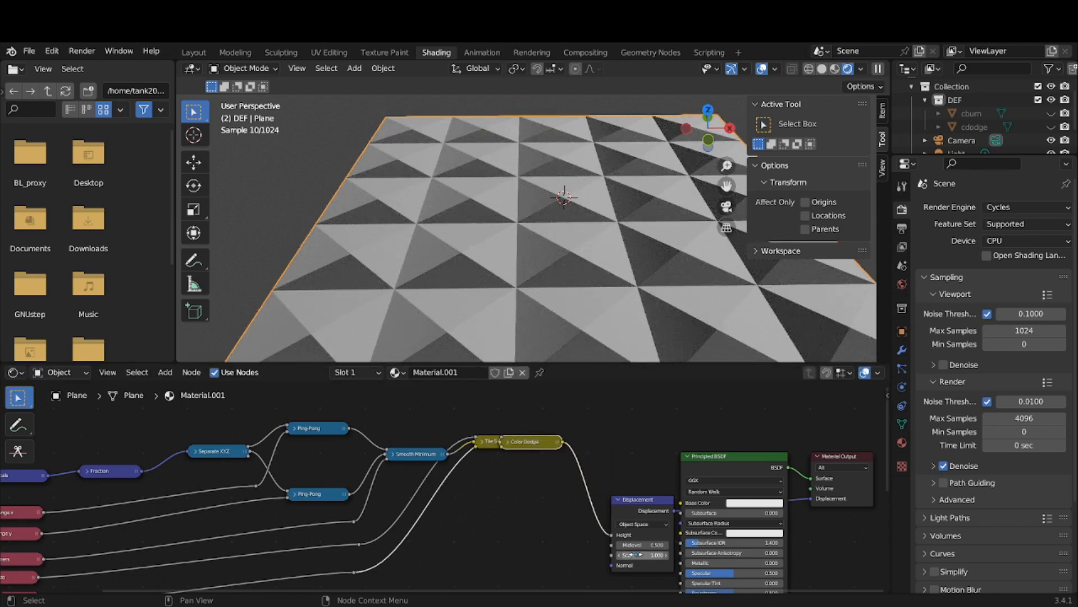
Set the Displacement node's Scale to 2.9 and its Midlevel to 0.
drag(635, 545, 660, 545)
scroll(639, 304, down, 2)
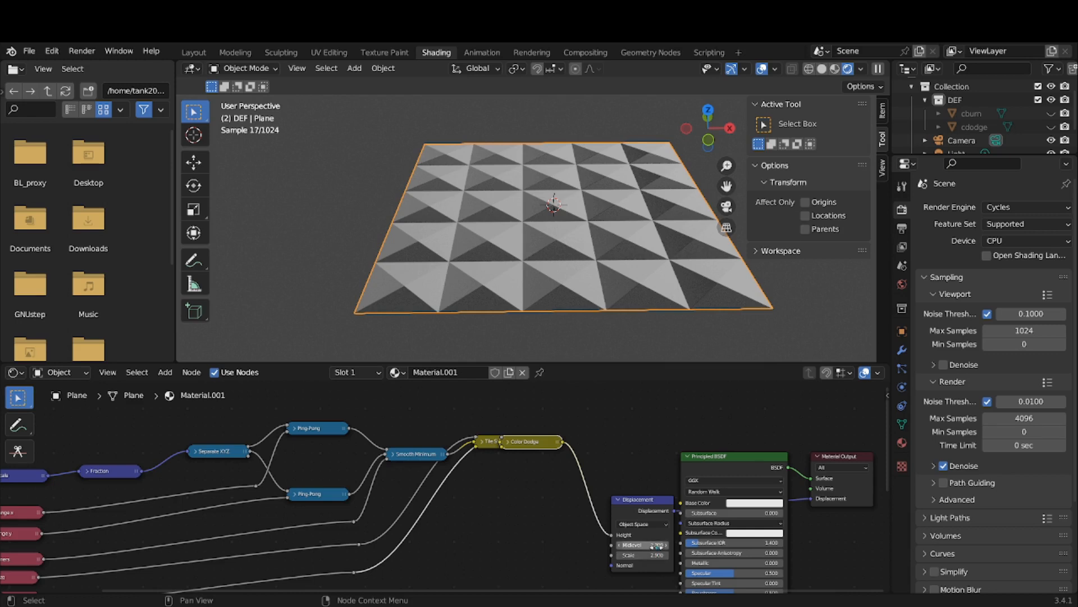
click(656, 545)
text(0)
key(Return)
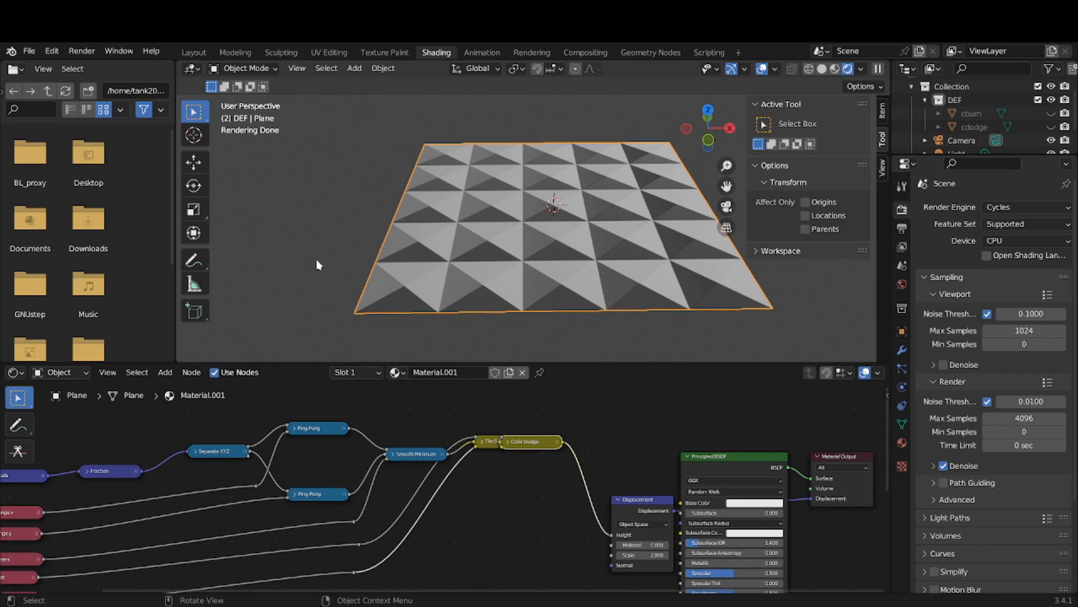
Subdivide the plane's mesh with 50 cuts in Edit Mode and return to Object Mode.
click(238, 72)
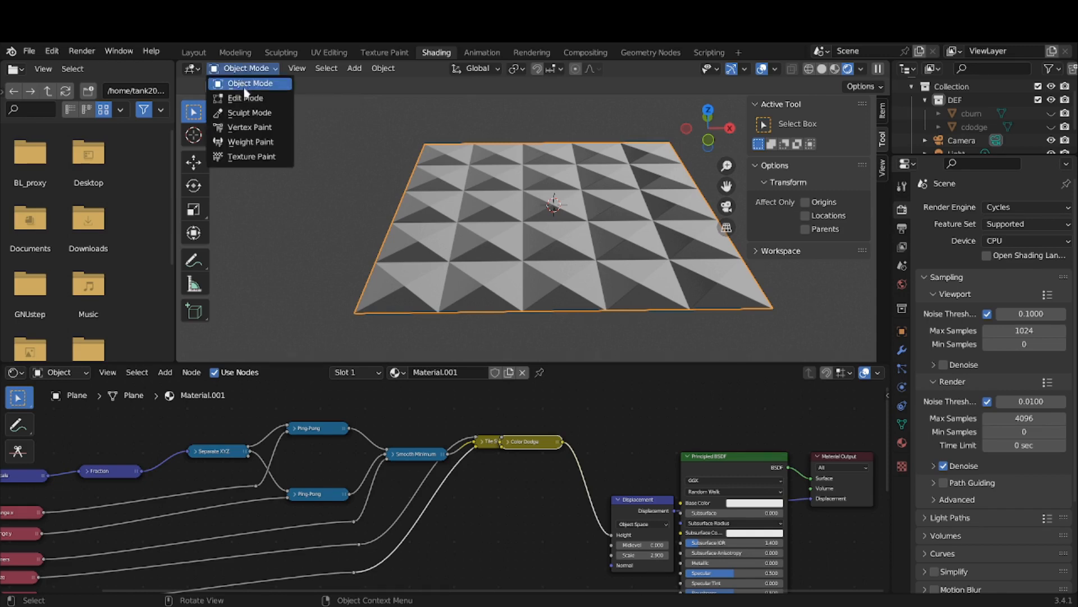
click(246, 96)
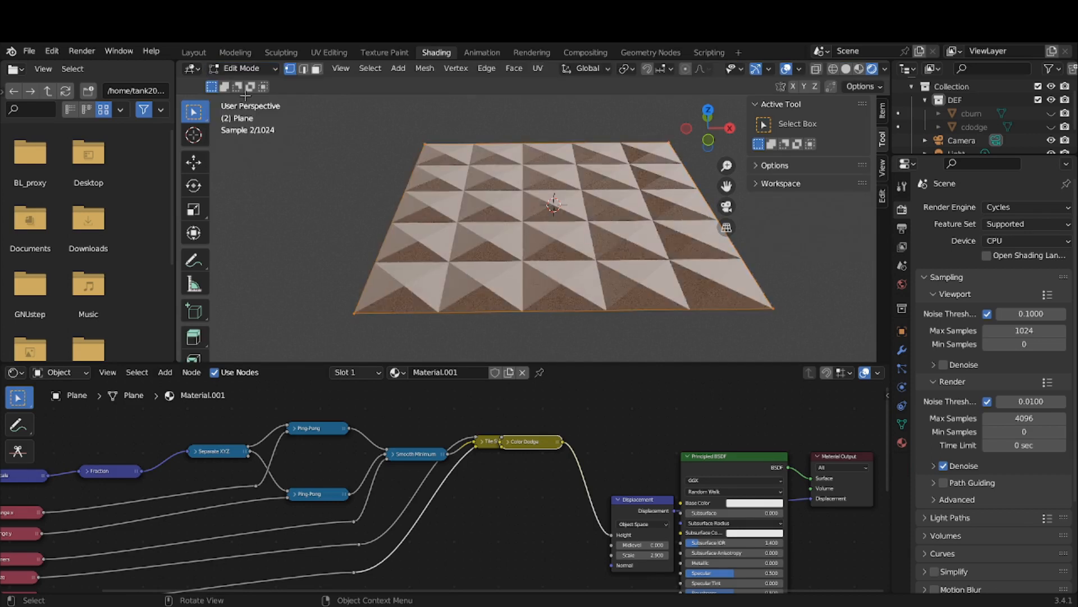
right_click(431, 177)
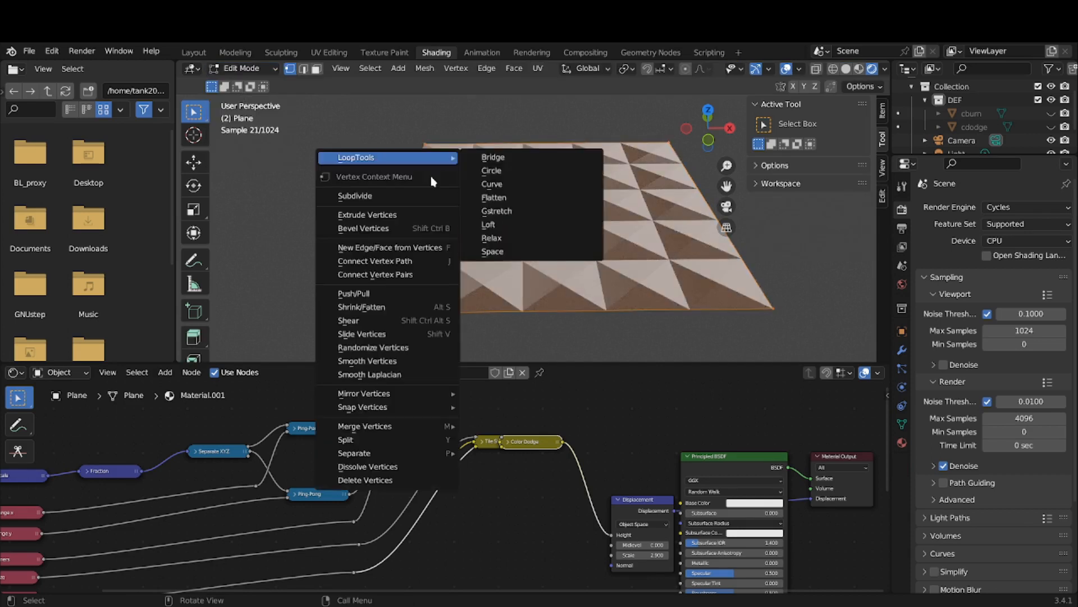
click(421, 192)
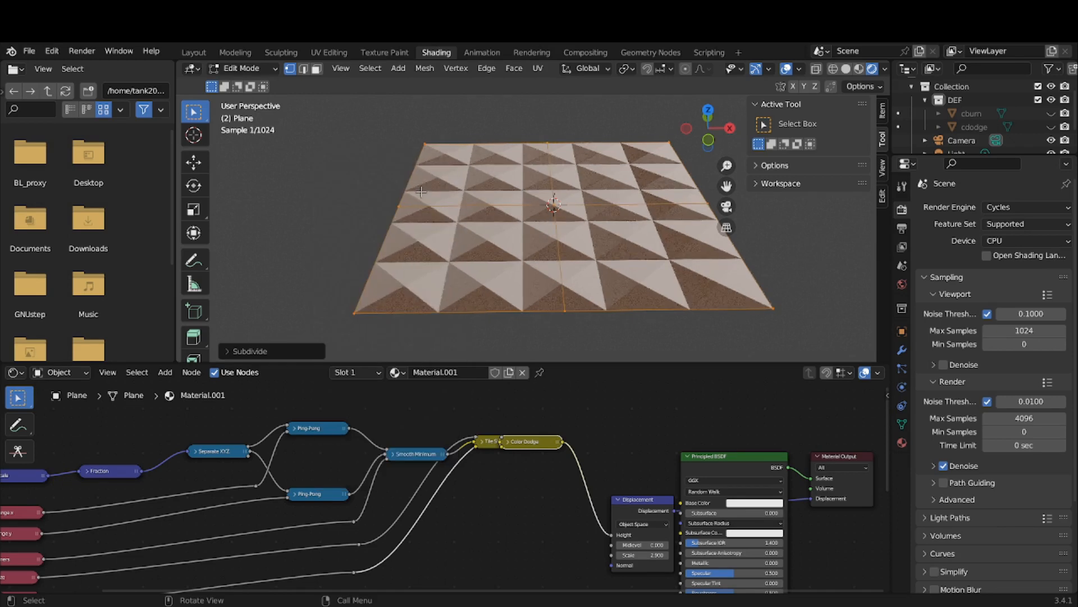
click(247, 351)
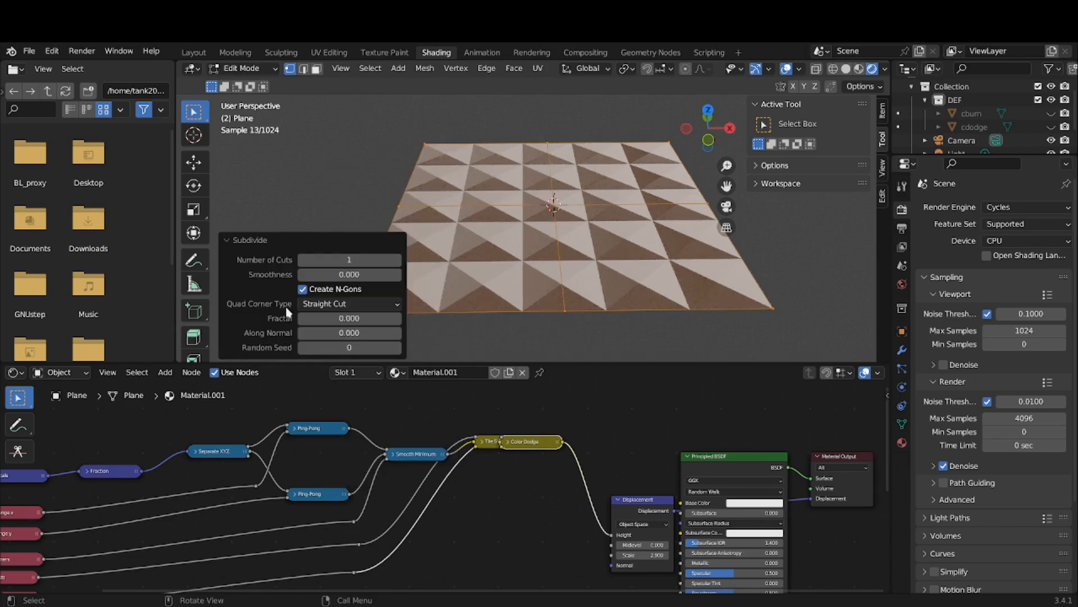
click(361, 260)
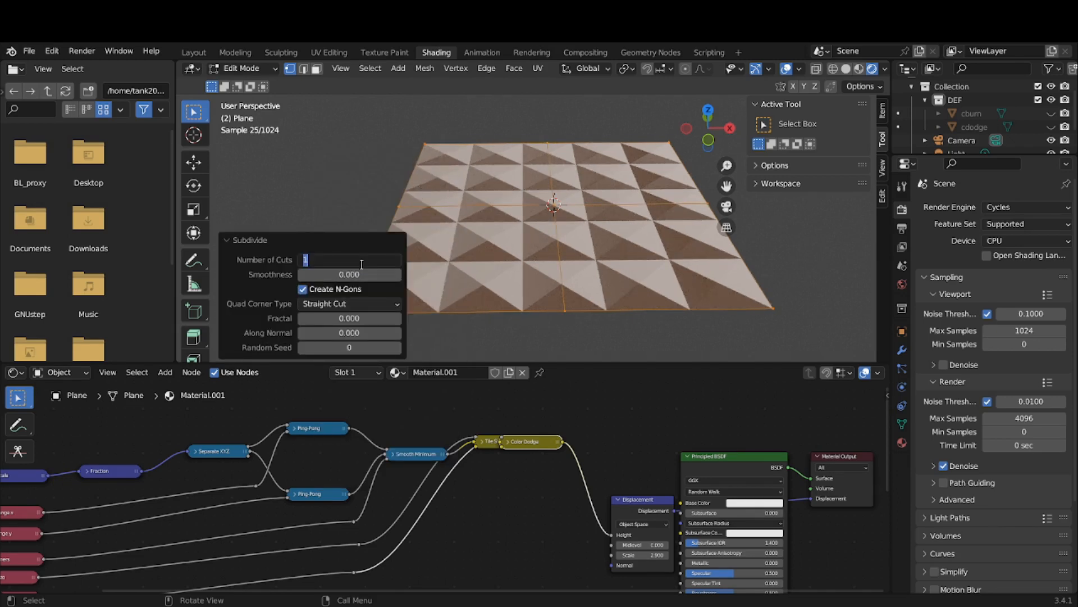
key(Return)
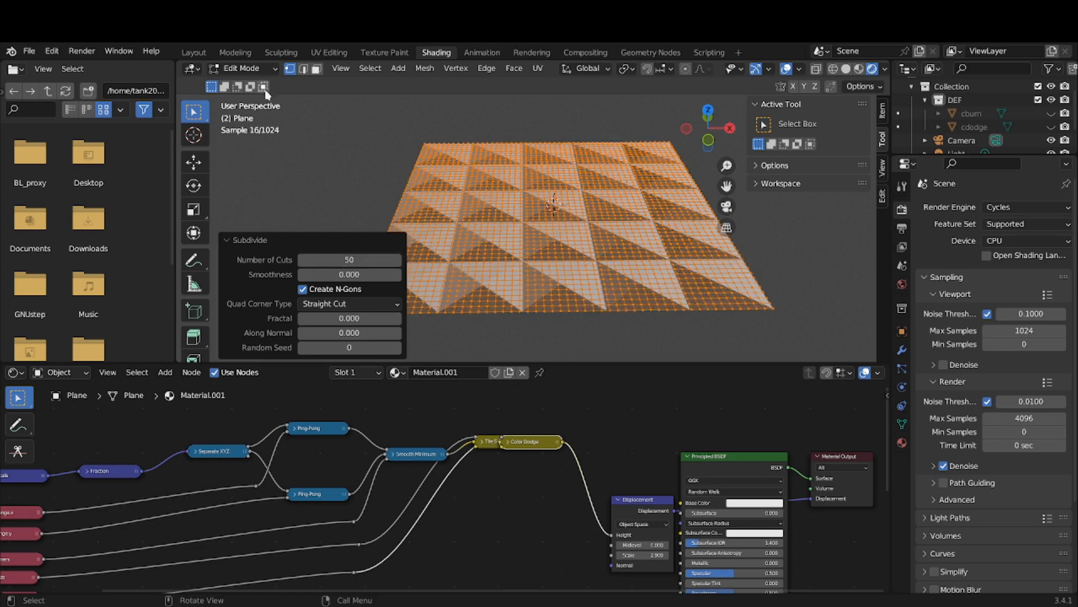
click(252, 69)
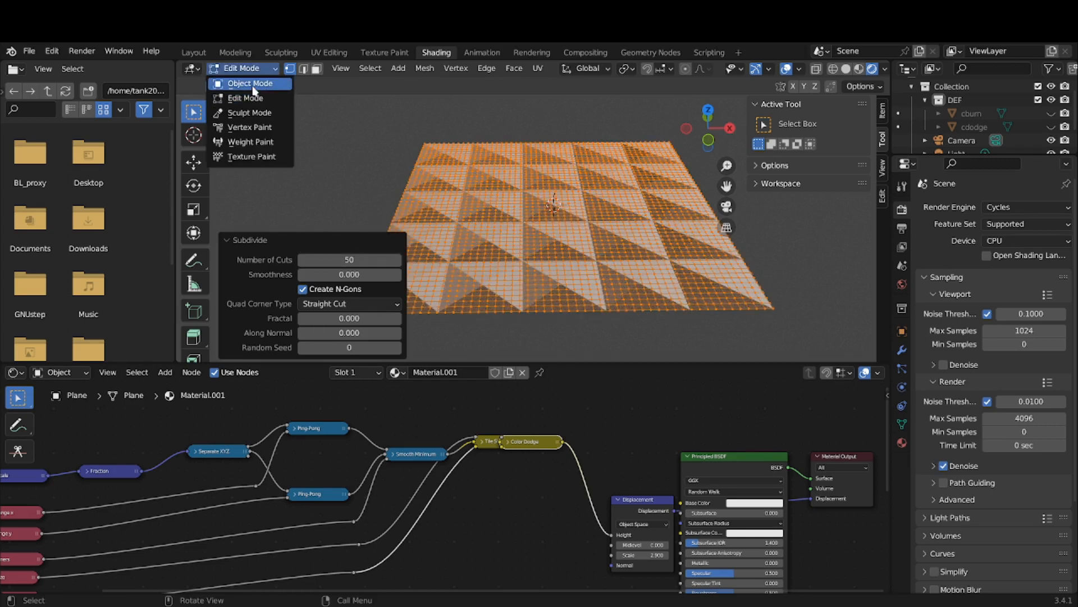
click(253, 82)
Raise the Displacement node's Scale to 3.8 and move the Displacement and Color Dodge nodes so their link runs clear.
mouse_move(645, 544)
mouse_down()
mouse_move(660, 545)
mouse_move(629, 555)
mouse_move(643, 555)
mouse_up()
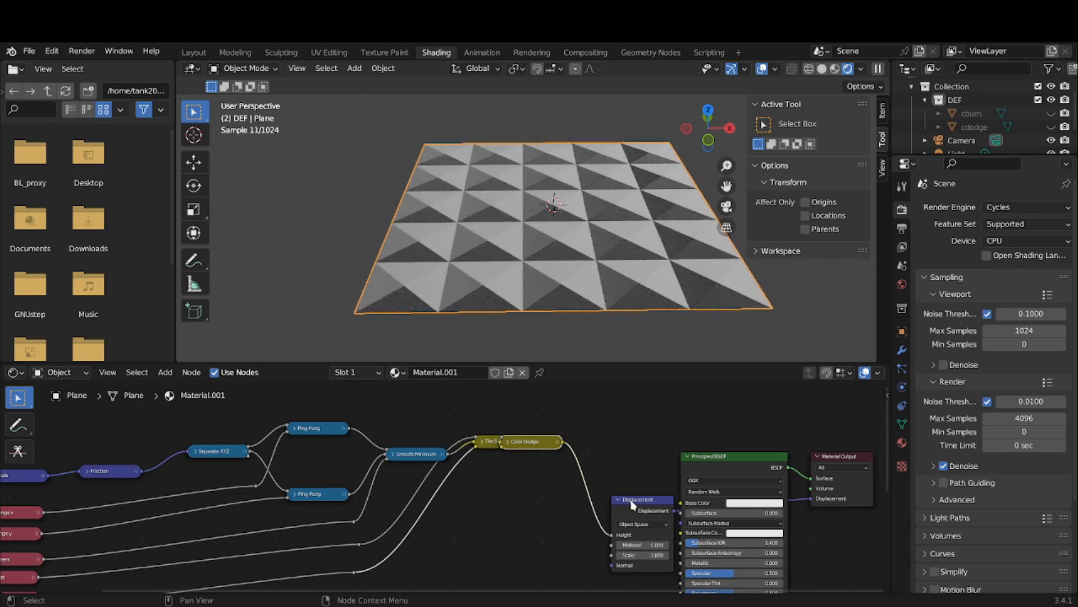
mouse_move(633, 504)
mouse_down()
mouse_move(608, 513)
mouse_move(626, 495)
mouse_move(617, 498)
mouse_up()
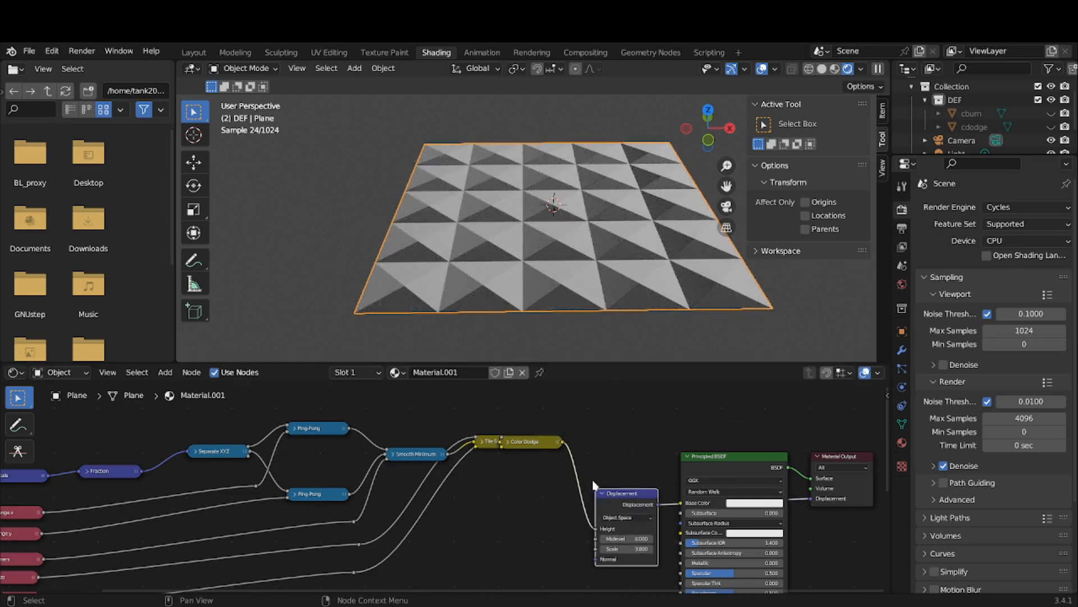
drag(526, 438, 564, 412)
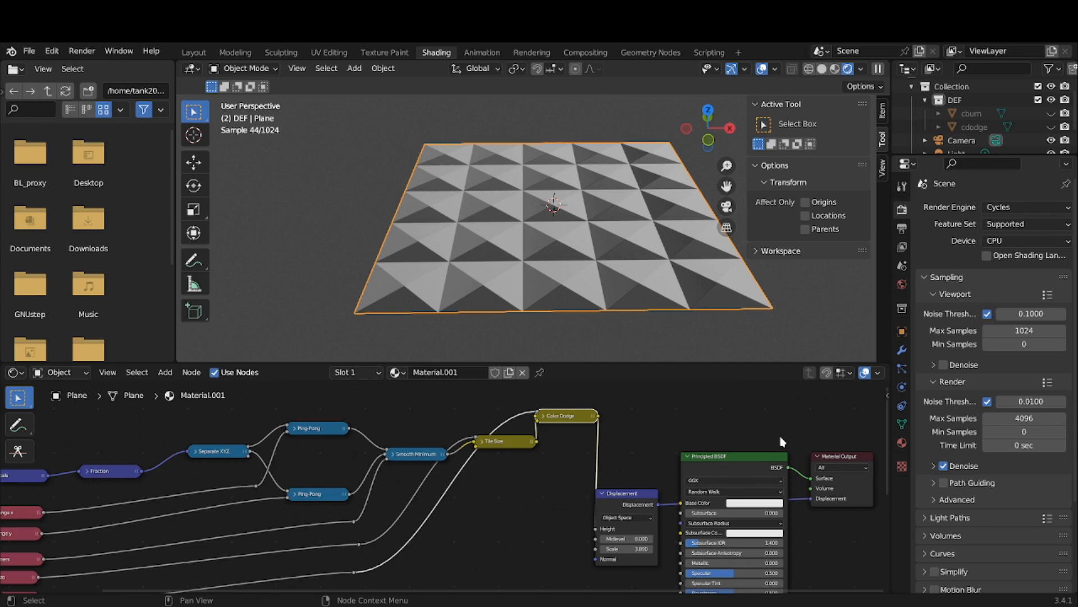
Show the material's surface and volume settings beside the node graph in the shader editor.
key(n)
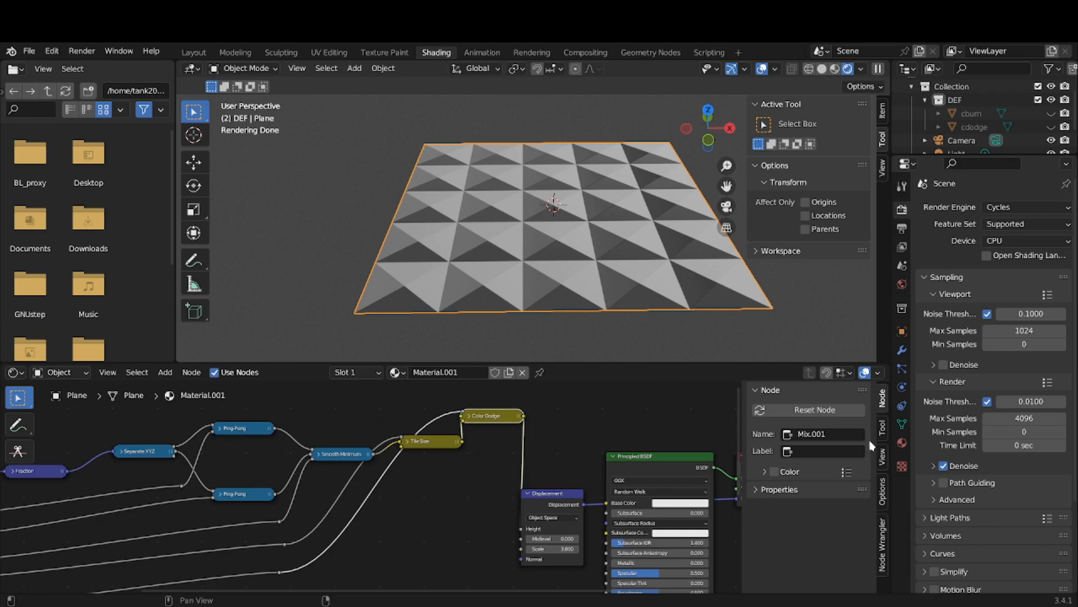
click(1026, 209)
click(883, 492)
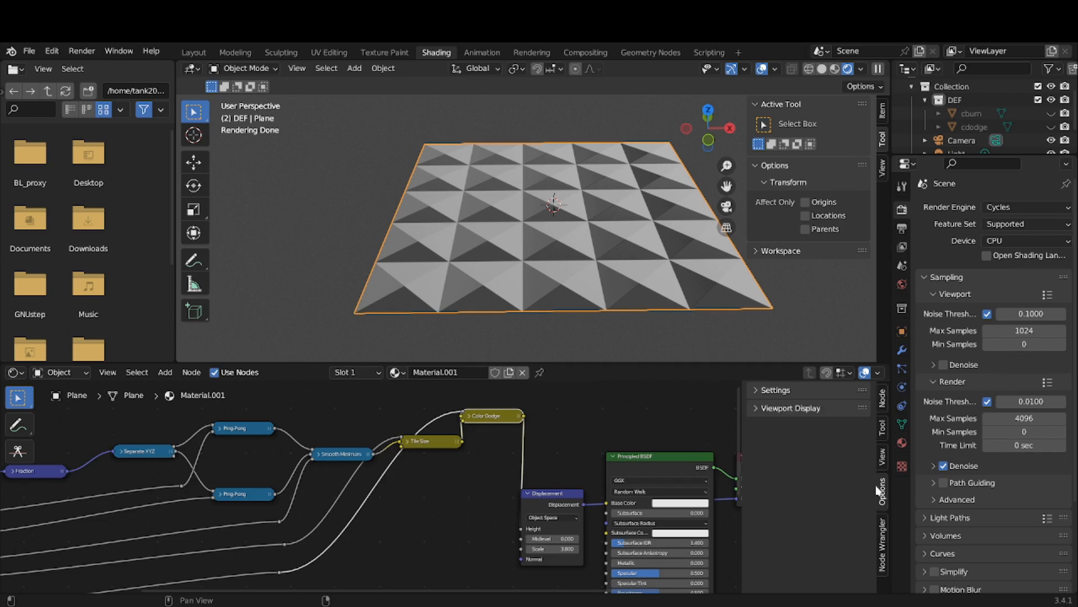
click(777, 390)
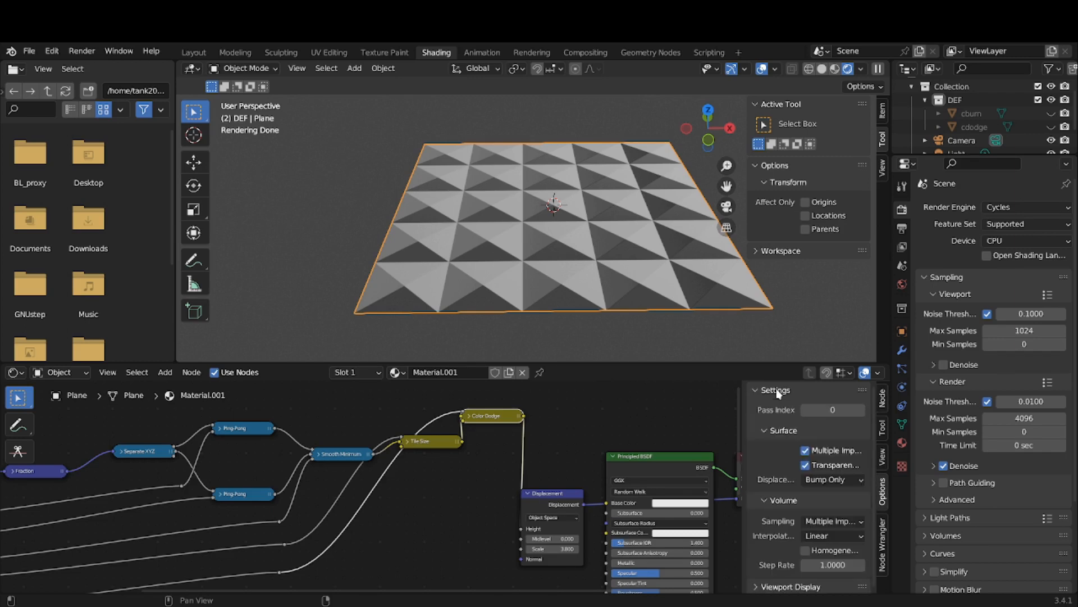
click(829, 481)
Switch the render engine to Eevee to compare its material settings, and switch back to Cycles.
click(1028, 208)
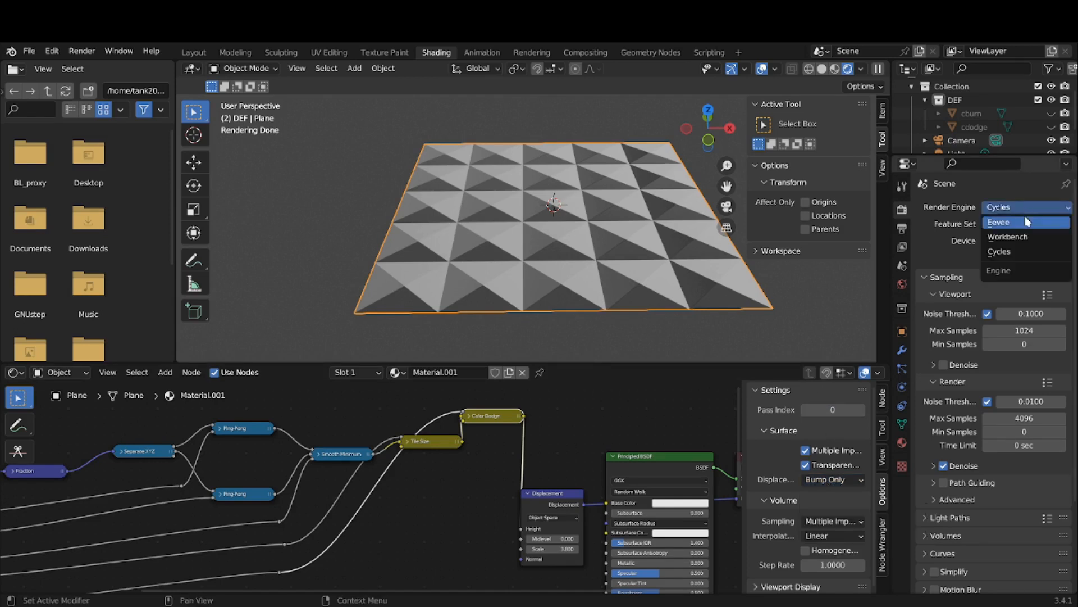
click(1026, 223)
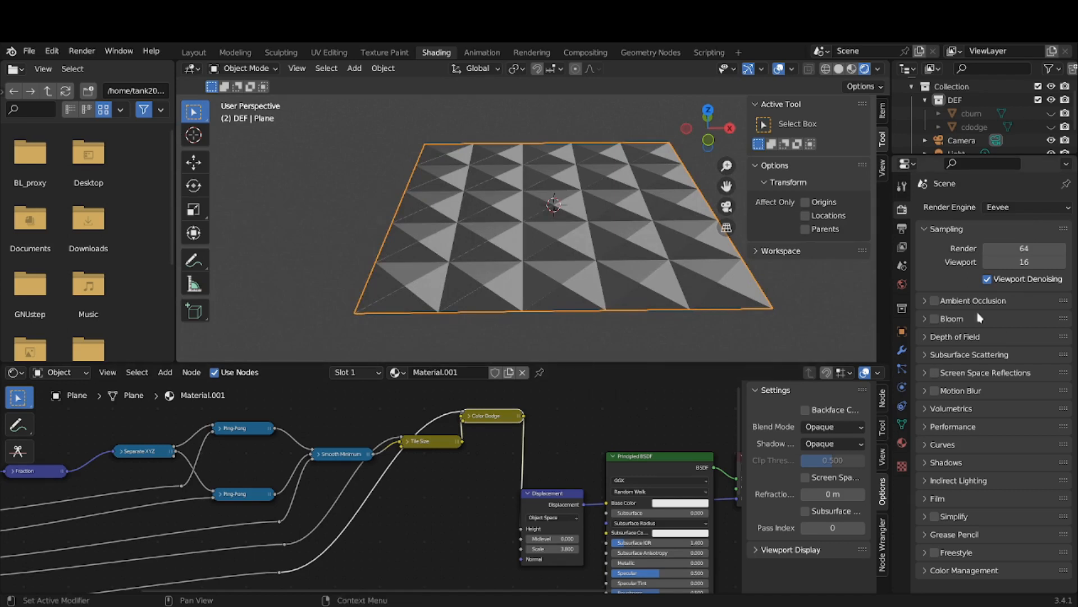
click(997, 209)
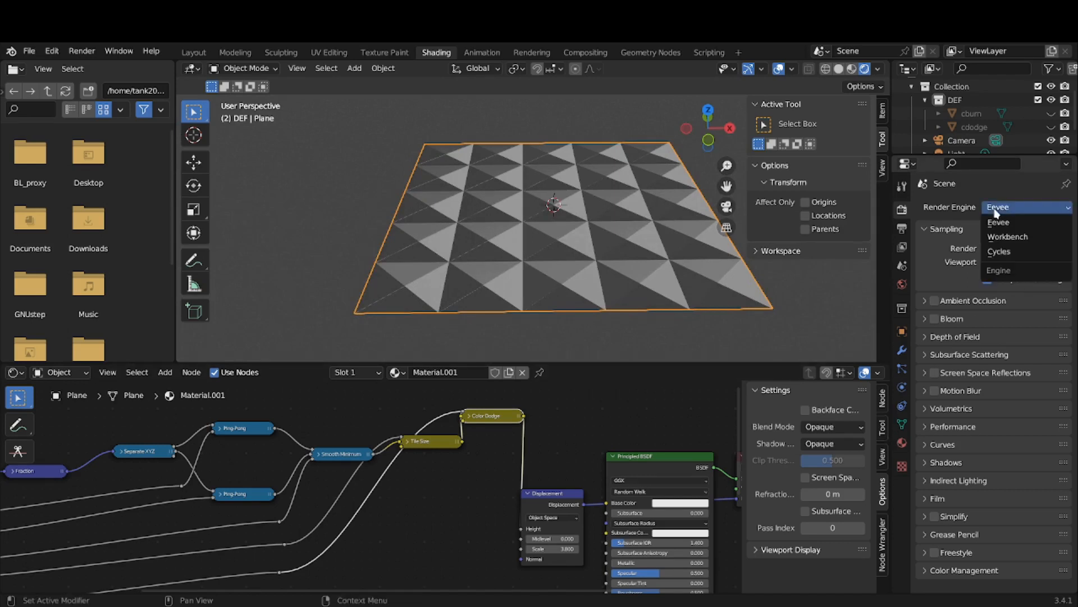
click(998, 247)
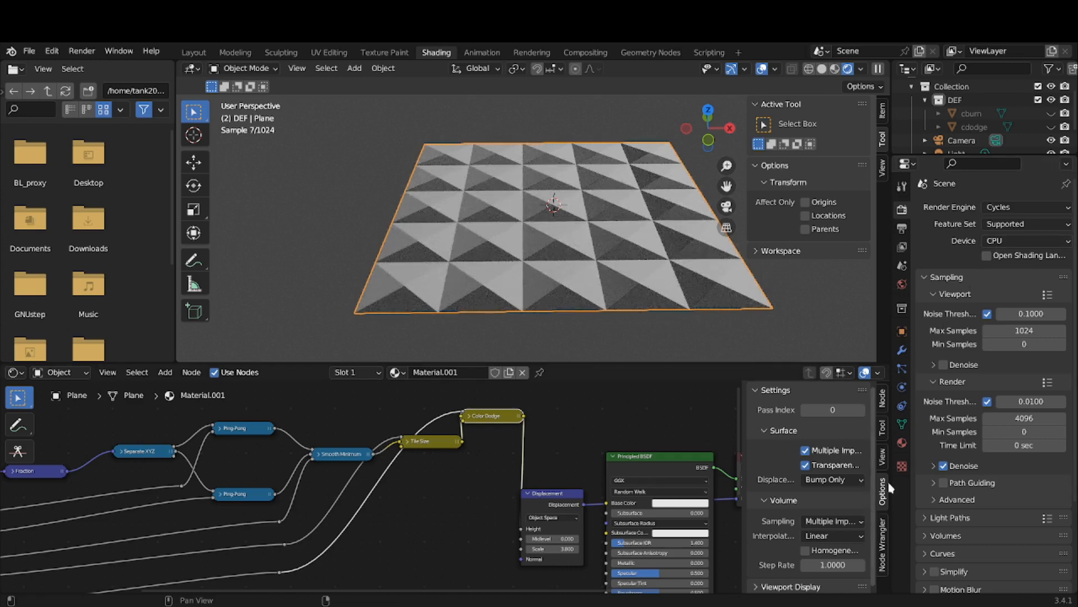
Set the material's surface displacement method to Displacement Only.
click(805, 450)
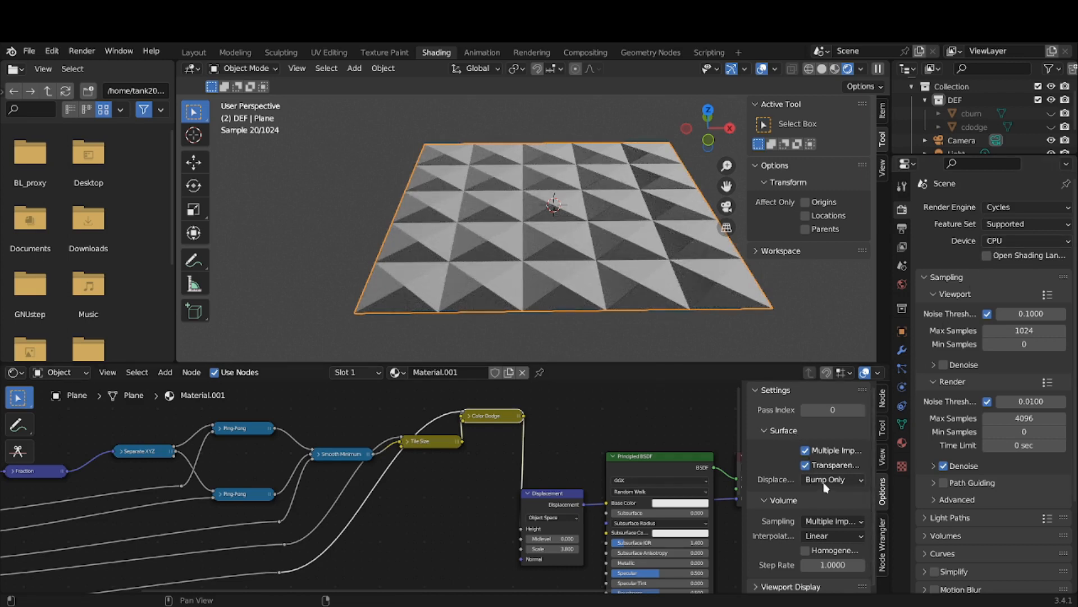
click(824, 482)
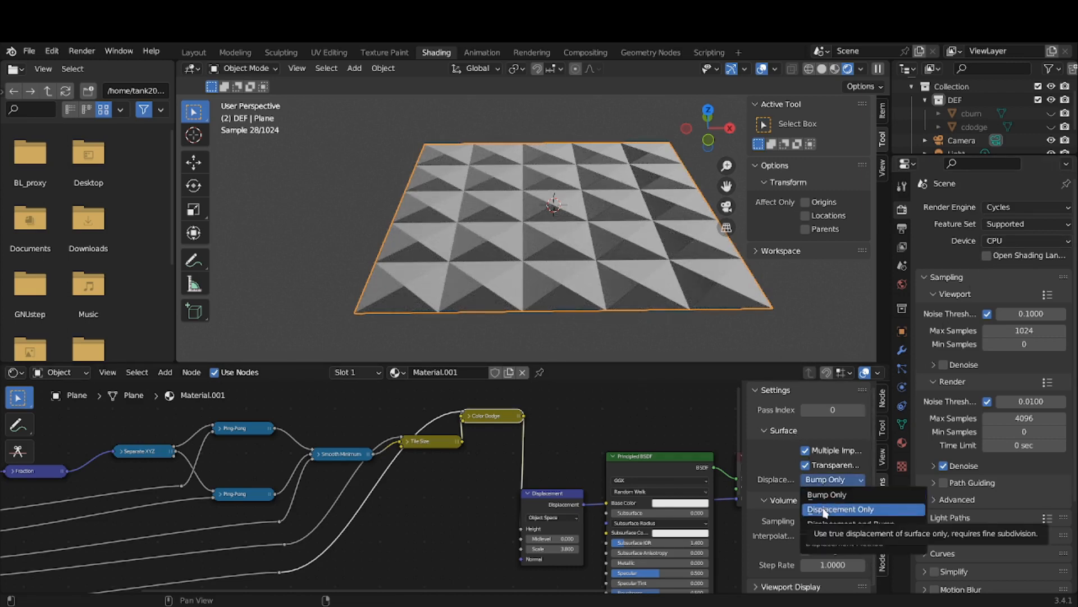
click(825, 510)
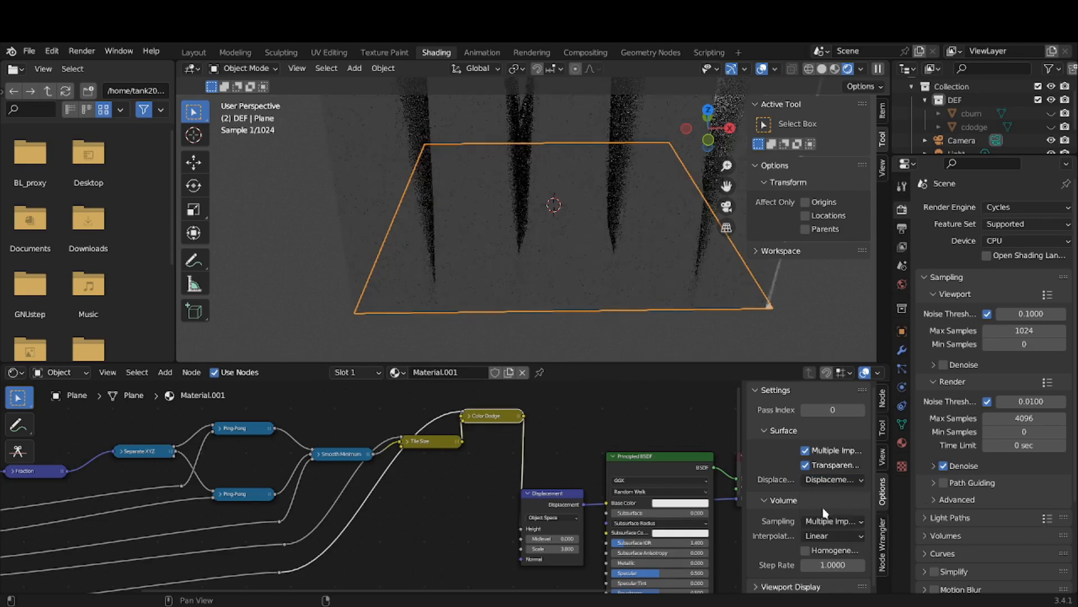
Try Scale values of 1 and 0.2 on the Displacement node and inspect the displaced plane.
scroll(669, 219, down, 2)
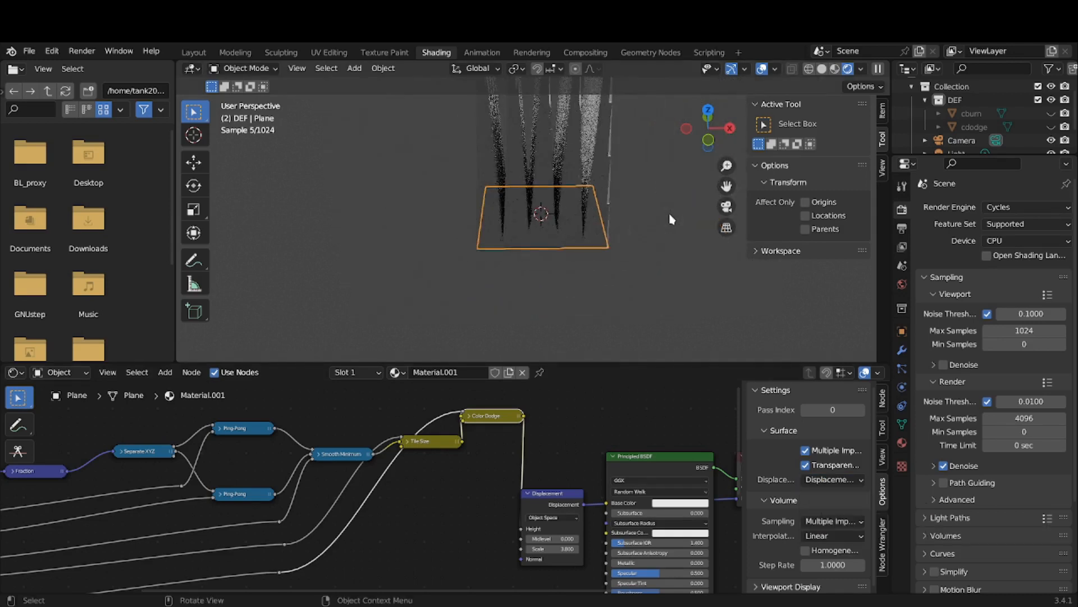
scroll(601, 413, up, 1)
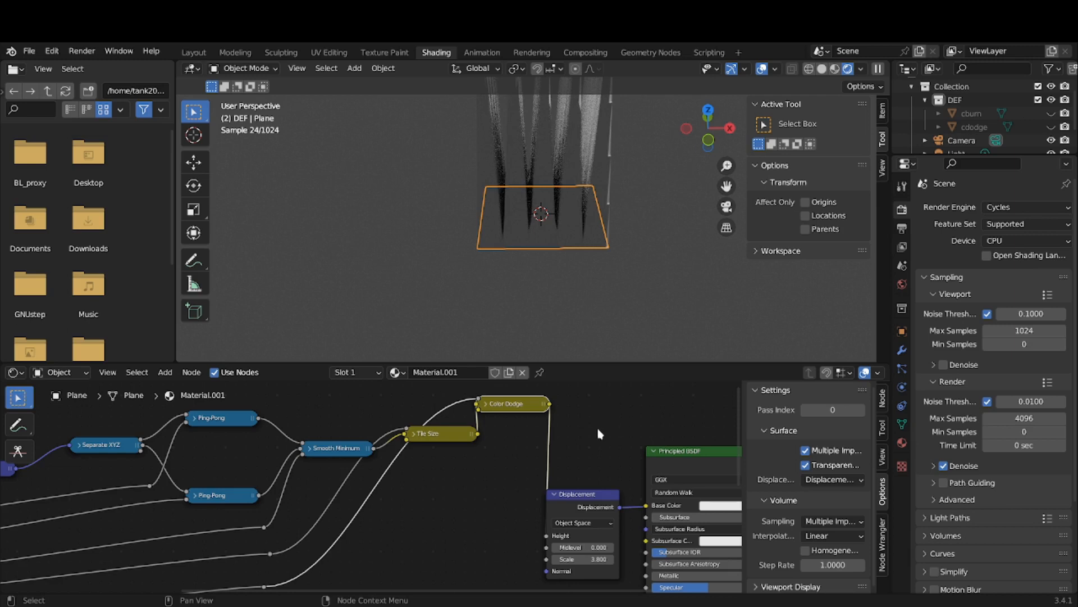
click(593, 557)
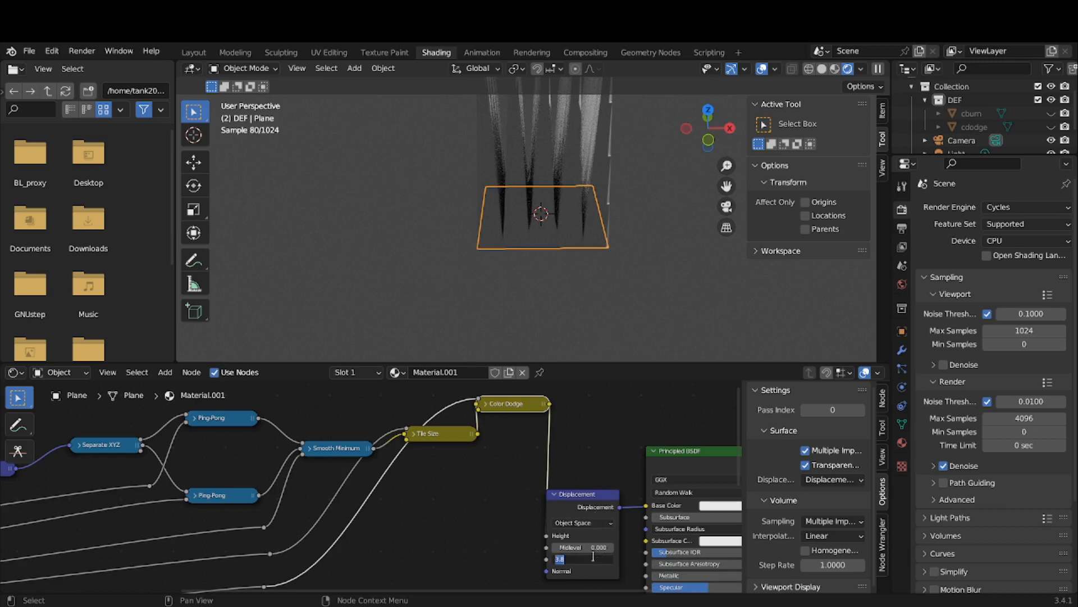
text(1)
key(Return)
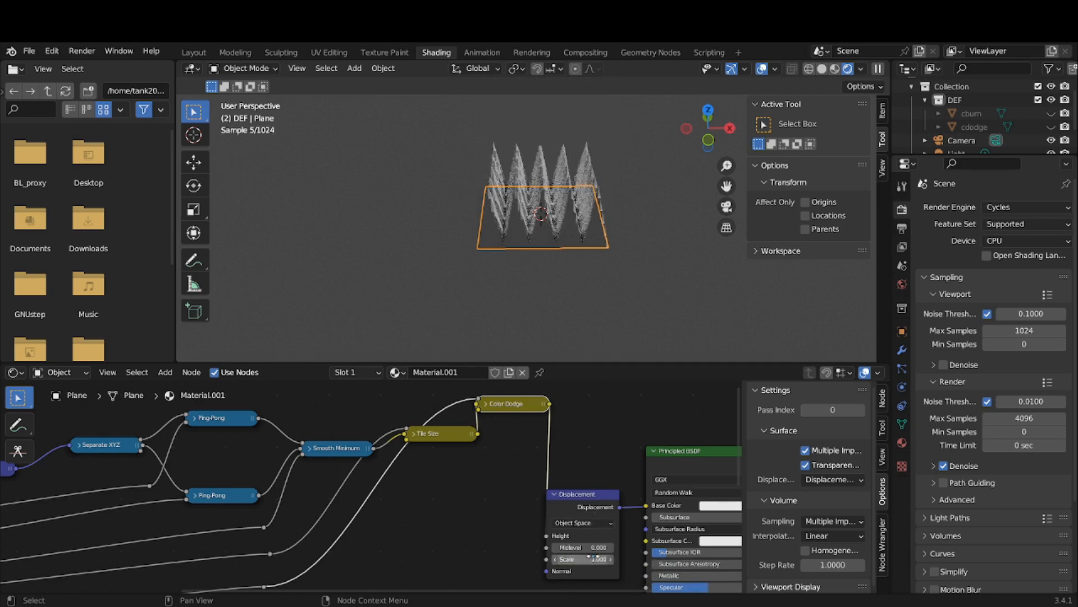
scroll(590, 281, up, 2)
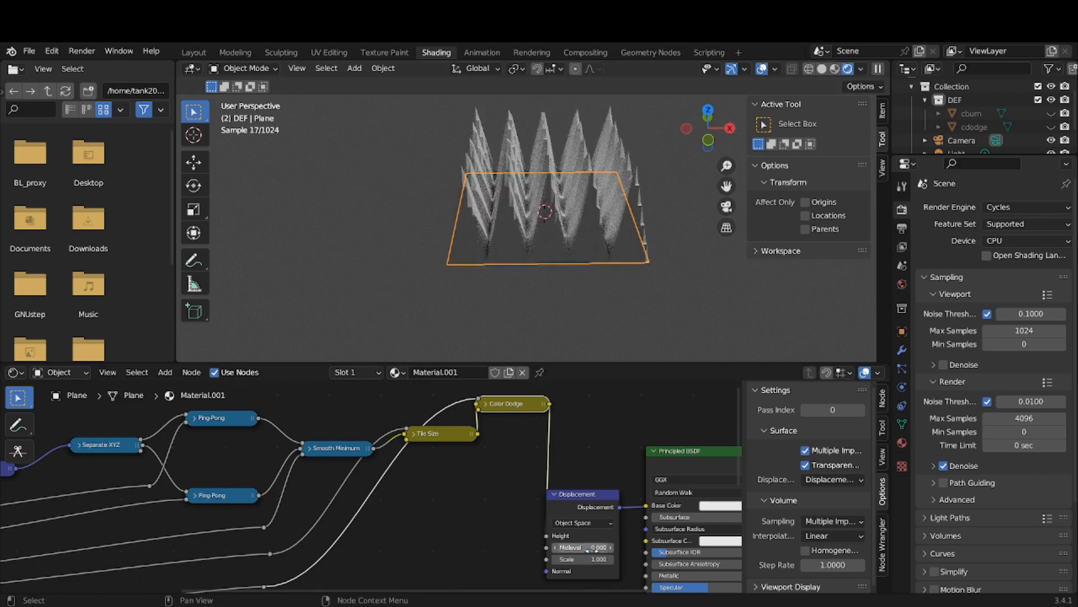
drag(592, 559, 548, 559)
middle_drag(578, 260, 473, 283)
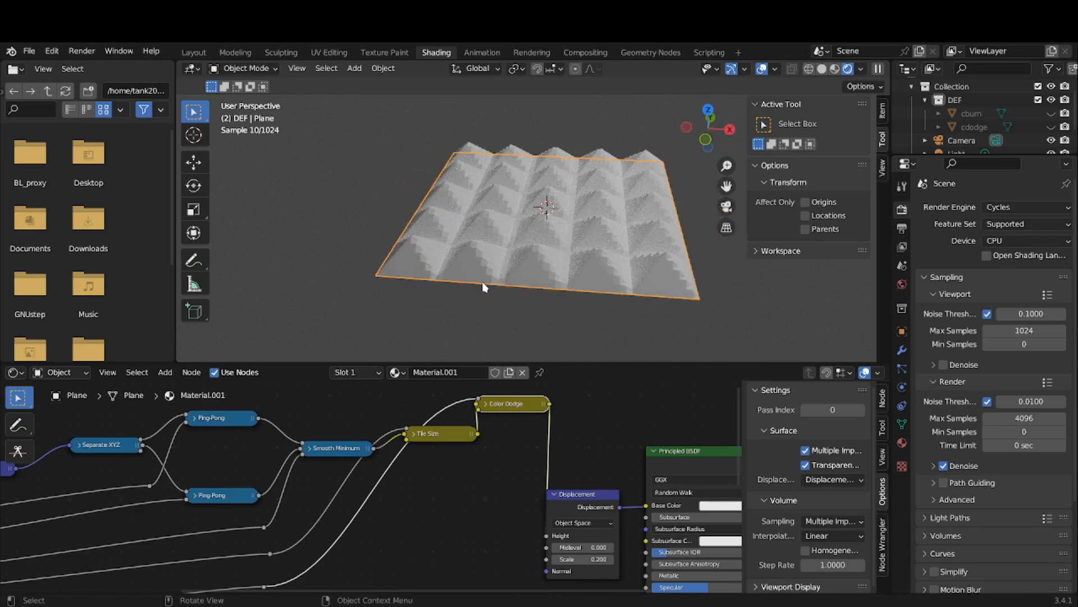
Reduce the Displacement node's Scale to 0.02 and inspect the plane from a higher angle.
click(599, 559)
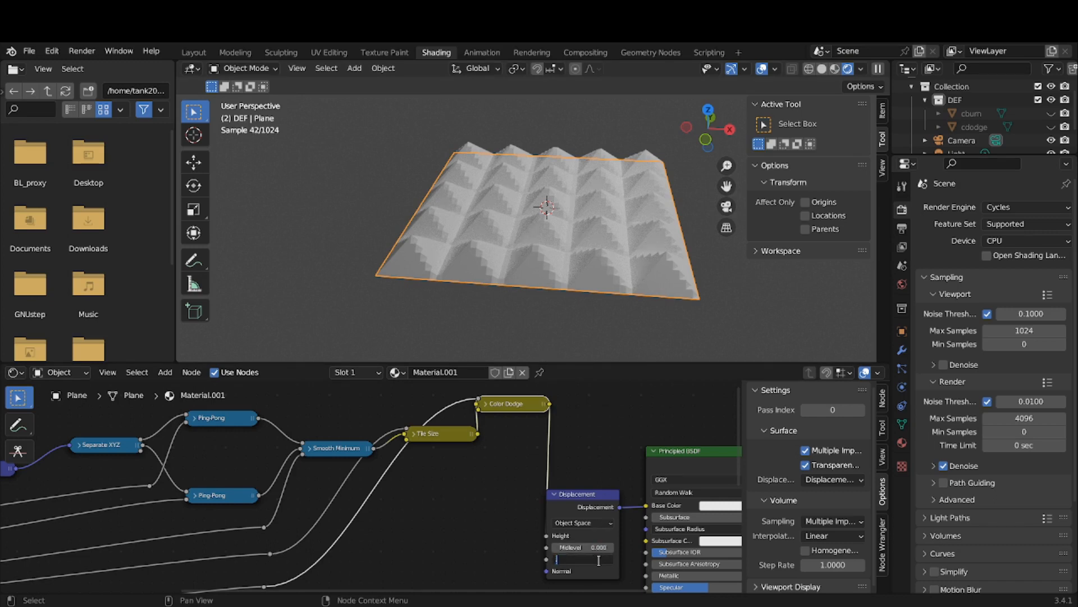
text(.4)
key(Return)
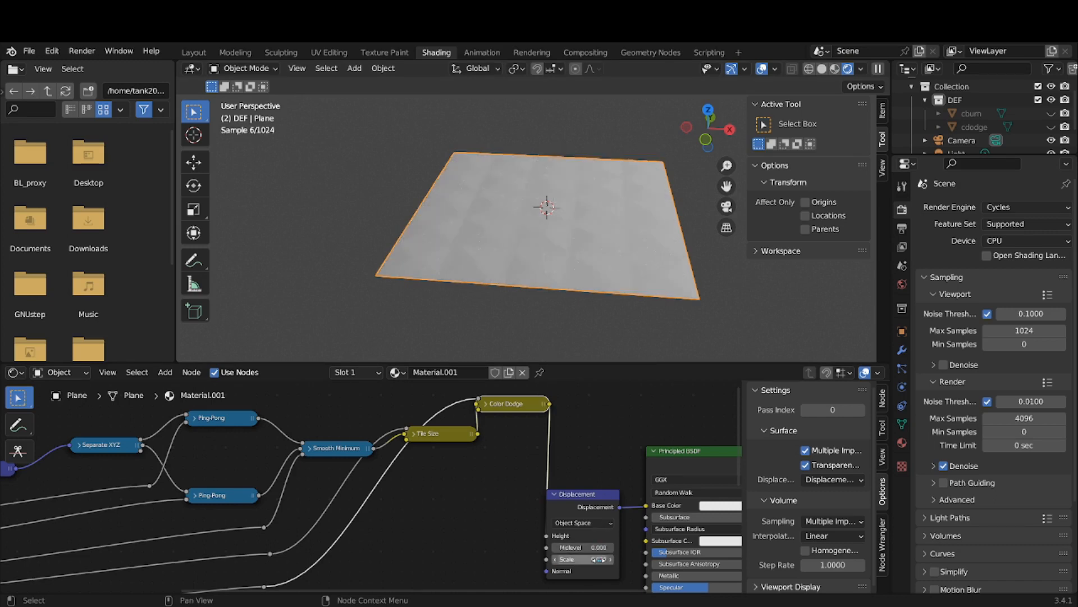
scroll(634, 341, up, 1)
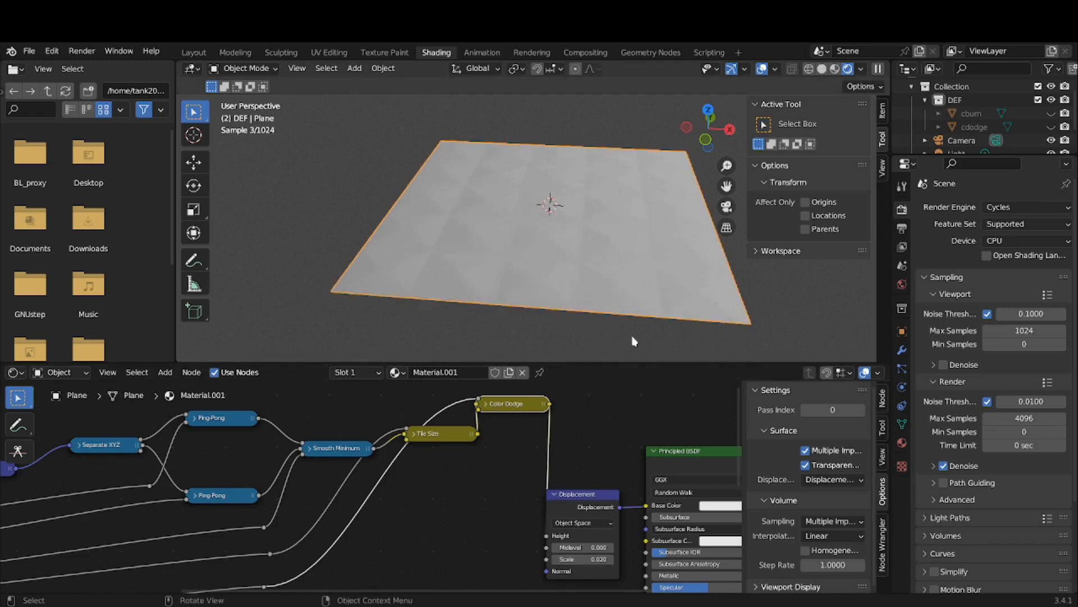
middle_drag(634, 341, 632, 93)
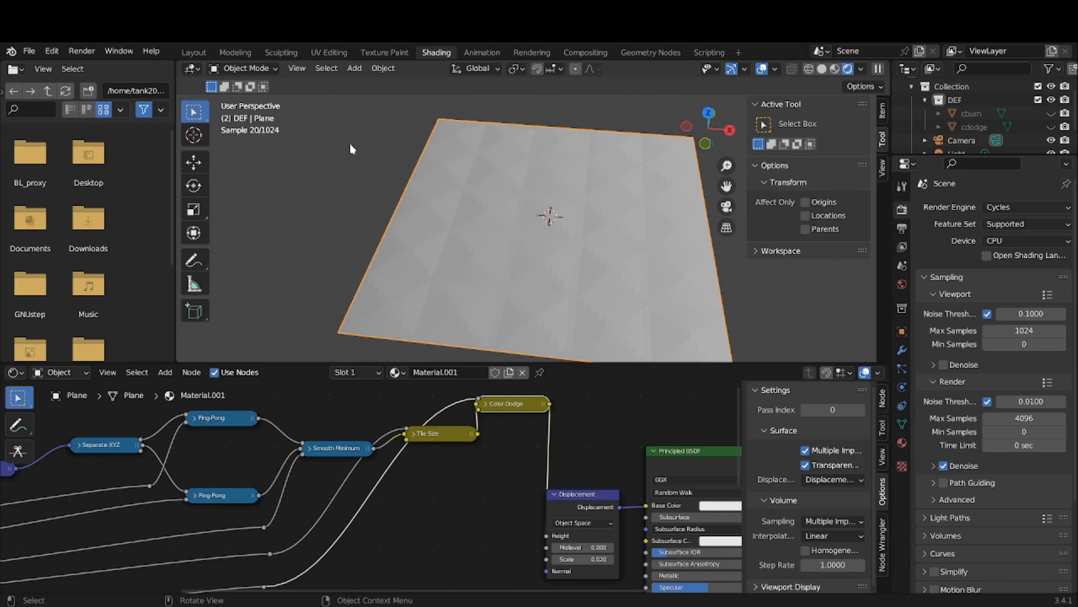
Subdivide the plane's mesh again with 1 cut and a Smoothness of about 0.07, and return to Object Mode.
click(250, 68)
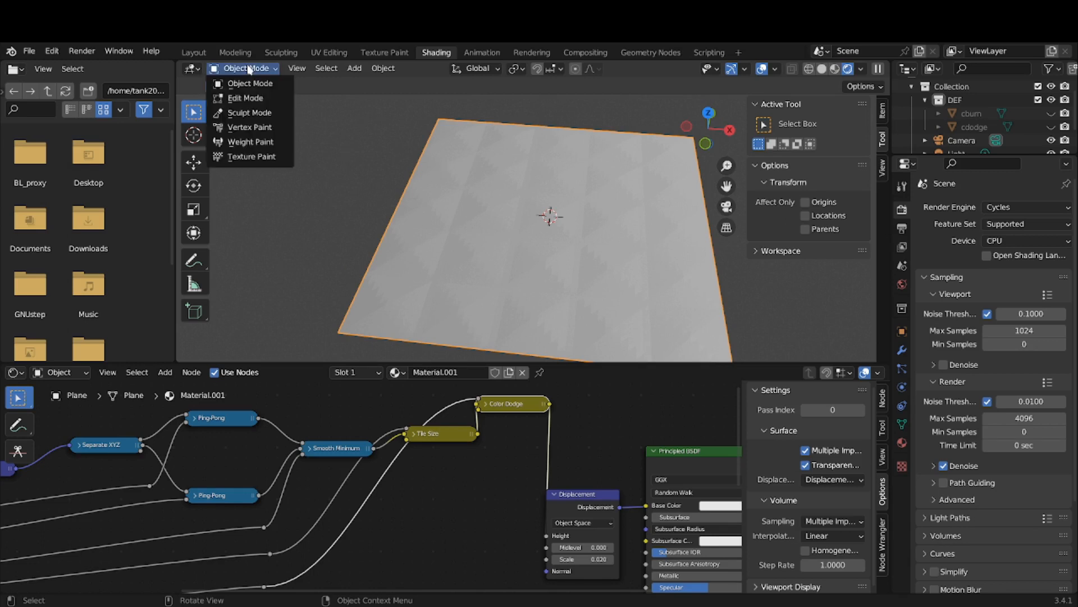
click(247, 96)
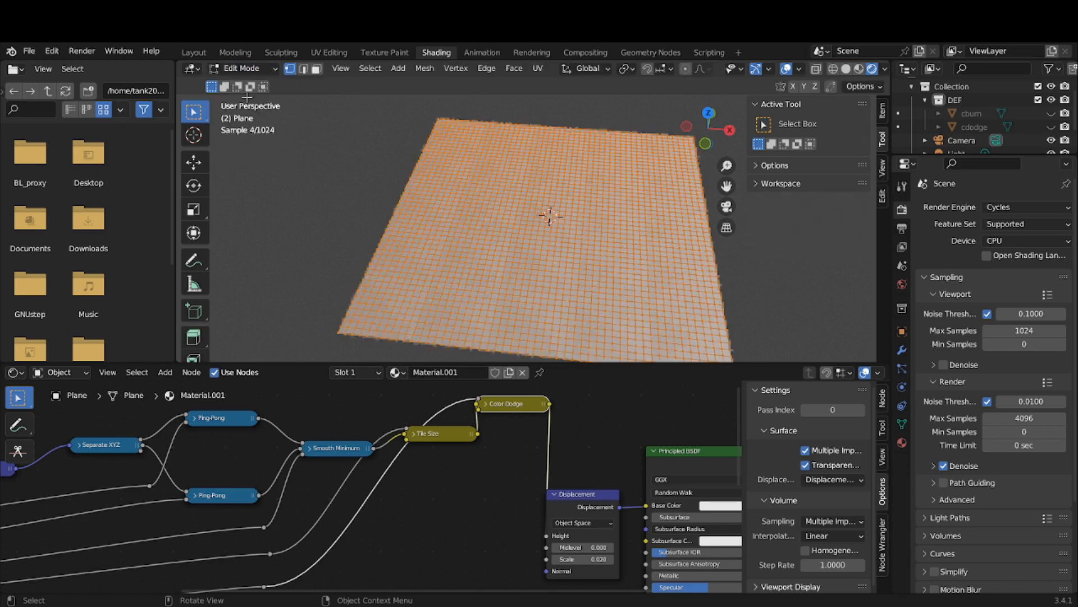
right_click(429, 198)
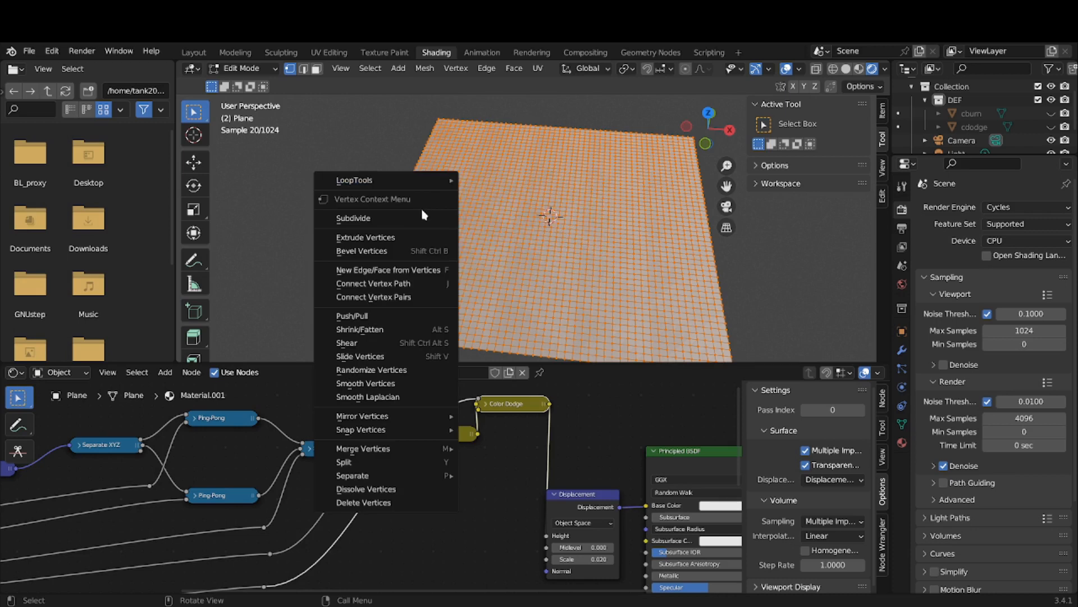
click(423, 219)
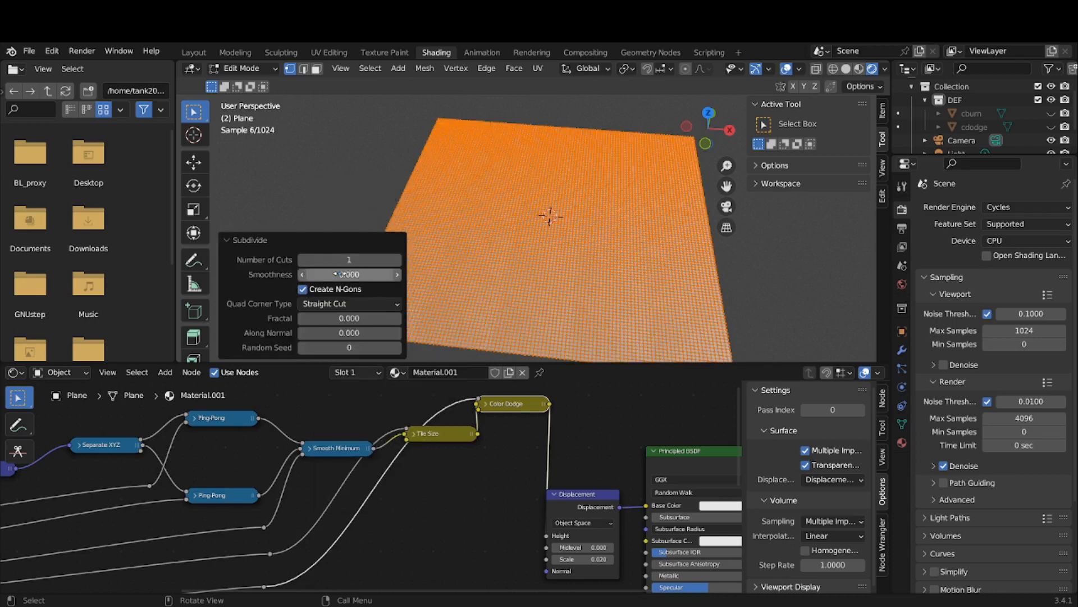
click(349, 274)
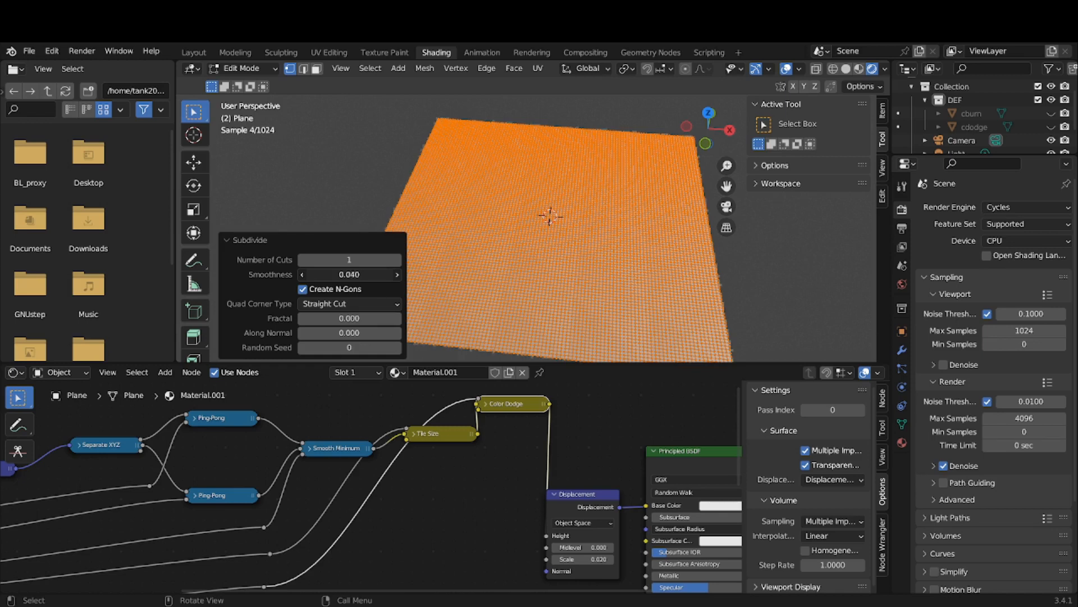
drag(349, 274, 329, 220)
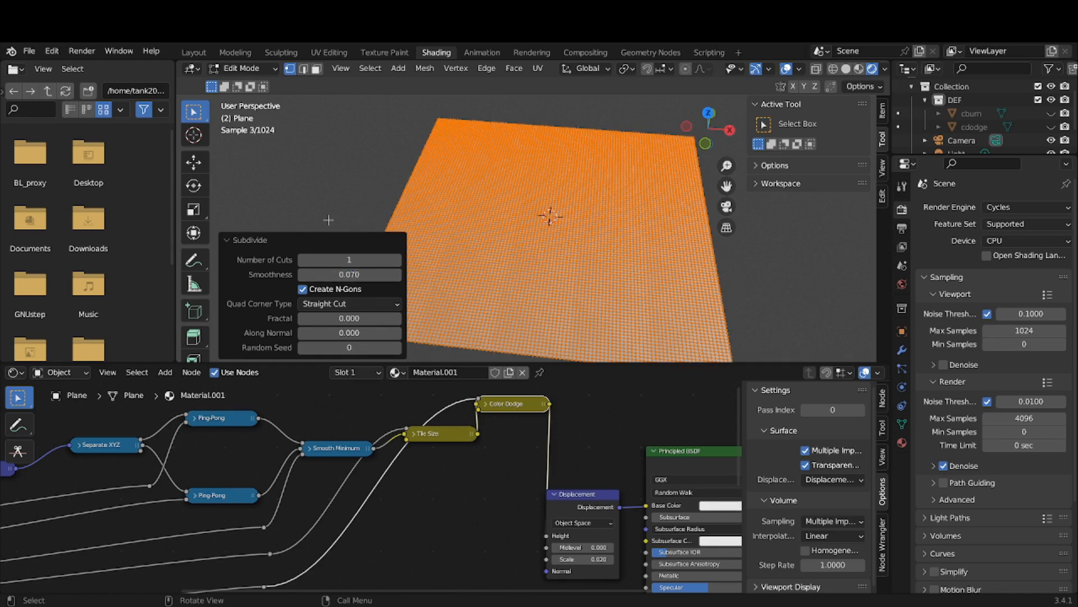
click(249, 68)
click(250, 84)
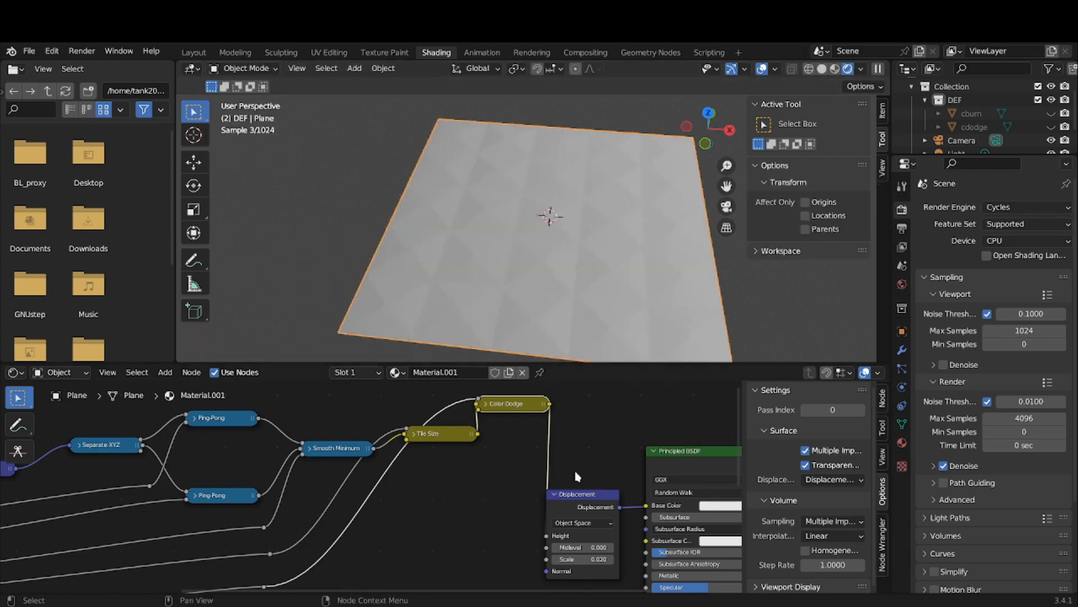
Set the Displacement node's Scale to 0.12 and rearrange the Tile Size, Color Dodge and Displacement nodes into a tidier chain.
mouse_move(578, 558)
mouse_down()
mouse_move(605, 557)
mouse_move(584, 558)
mouse_up()
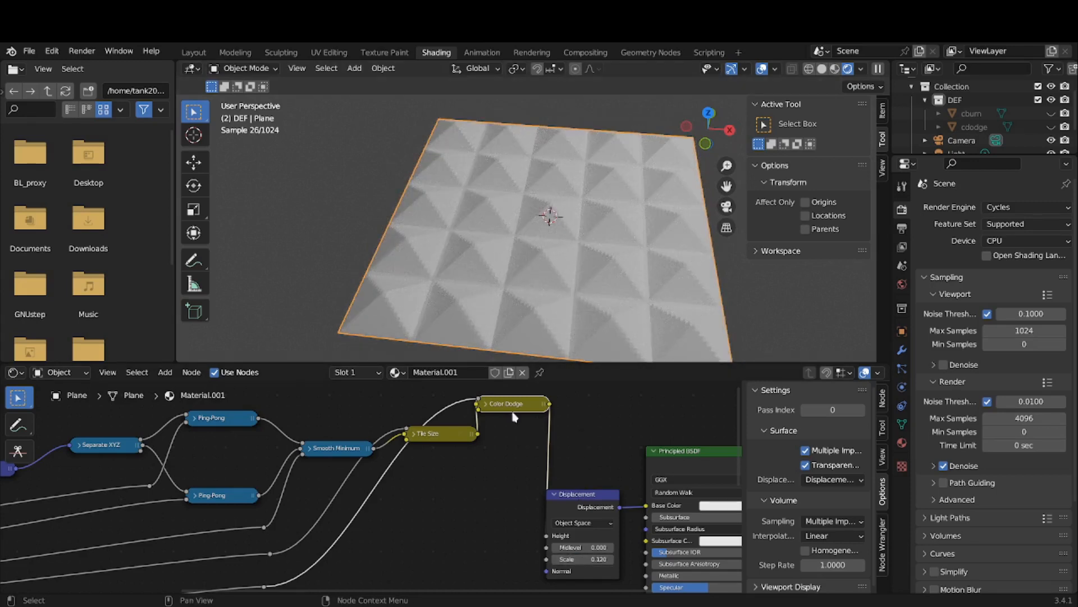
drag(511, 407, 499, 411)
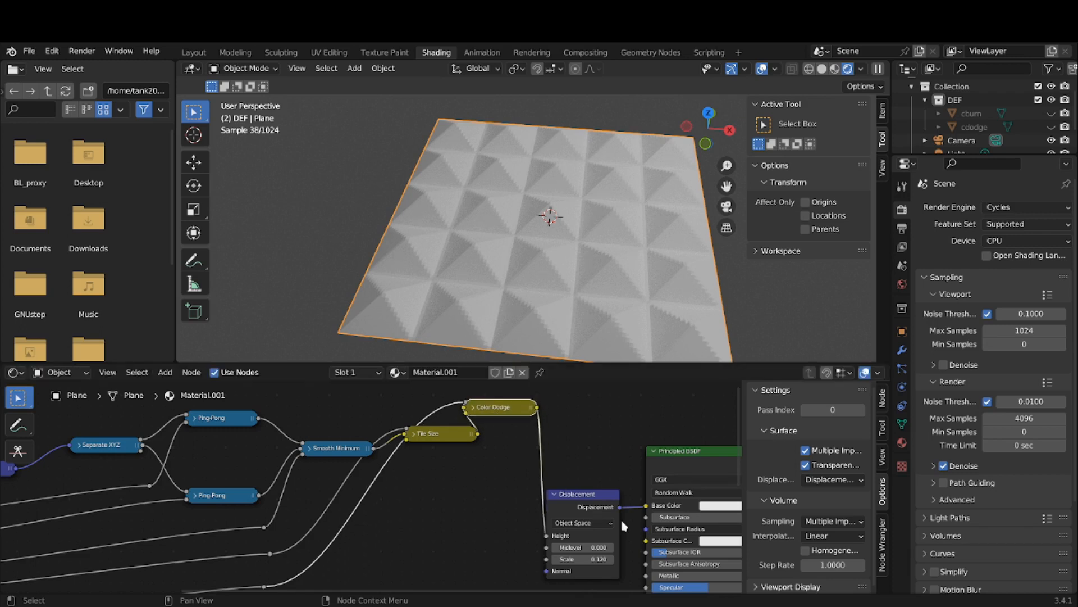
drag(606, 504, 597, 525)
drag(454, 434, 425, 430)
drag(514, 408, 494, 421)
drag(574, 518, 568, 468)
Raise the Displacement node's Scale to 0.42 and place the Color Dodge node lower, between Tile Size and Displacement.
middle_drag(568, 519, 518, 520)
drag(534, 532, 570, 532)
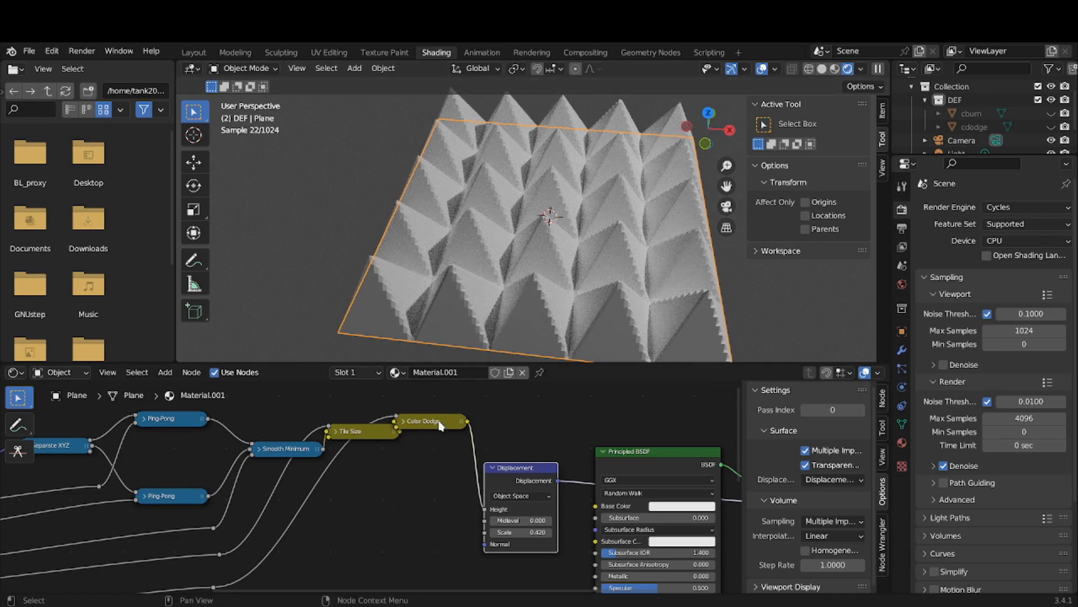
drag(441, 426, 441, 454)
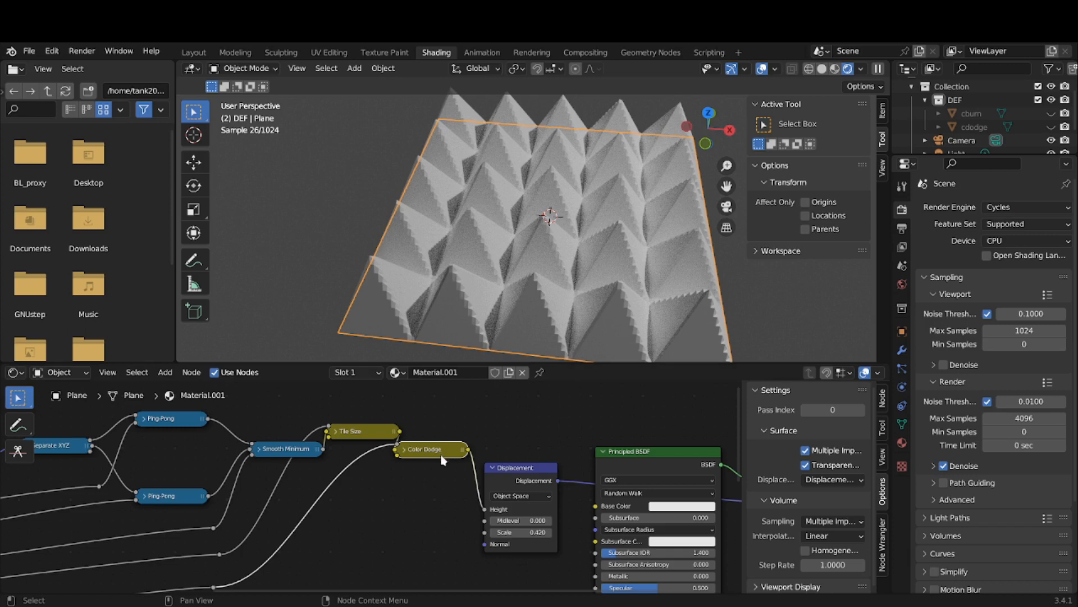
Set the Displacement node's Scale to 0, and mute and unmute the node to compare the plane.
double_click(531, 533)
text(0)
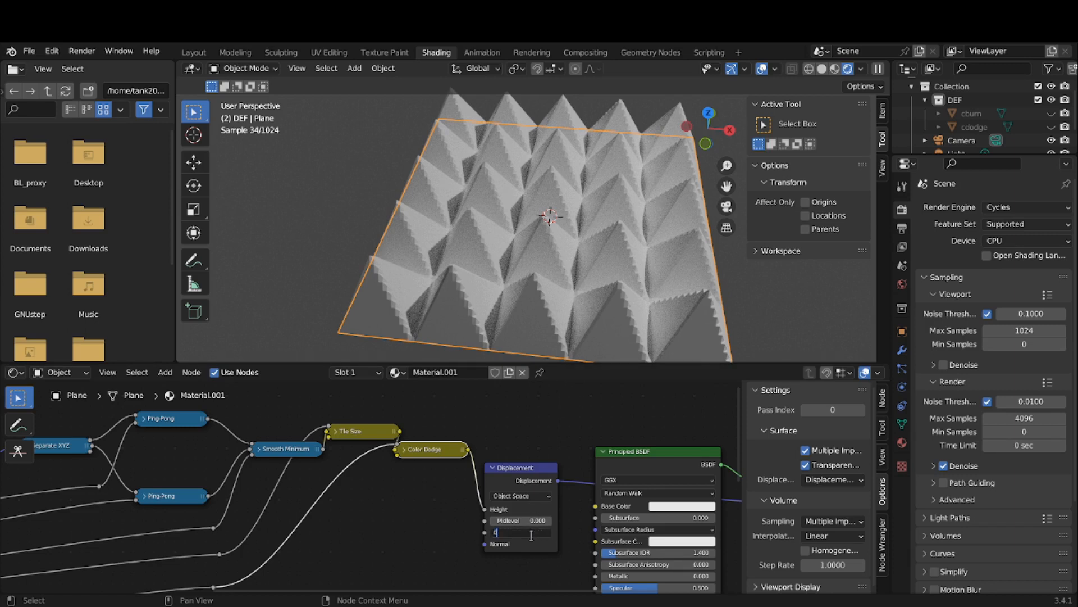
key(Return)
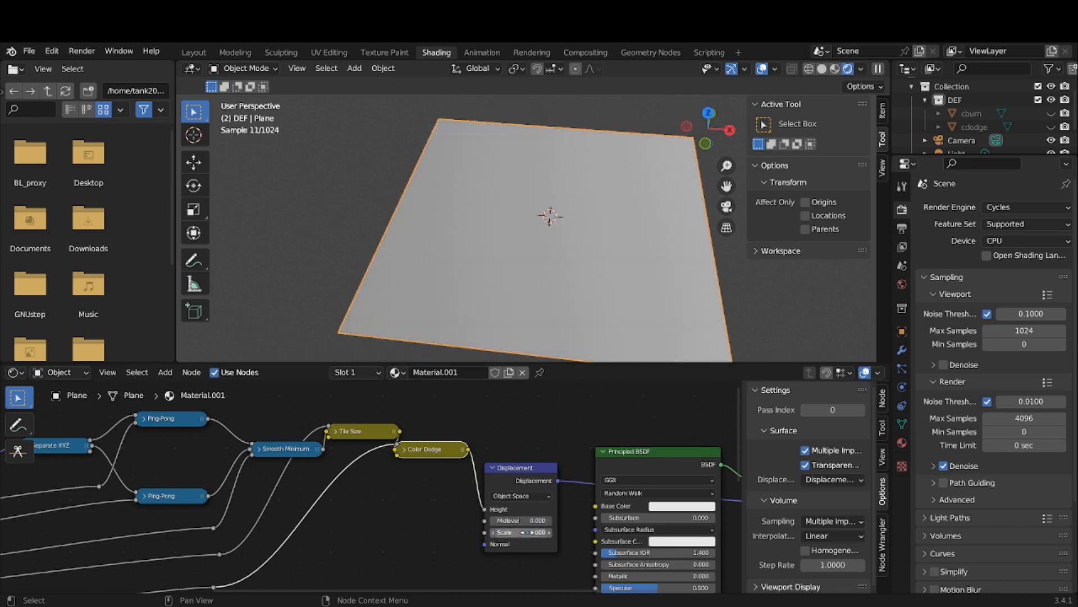
click(528, 475)
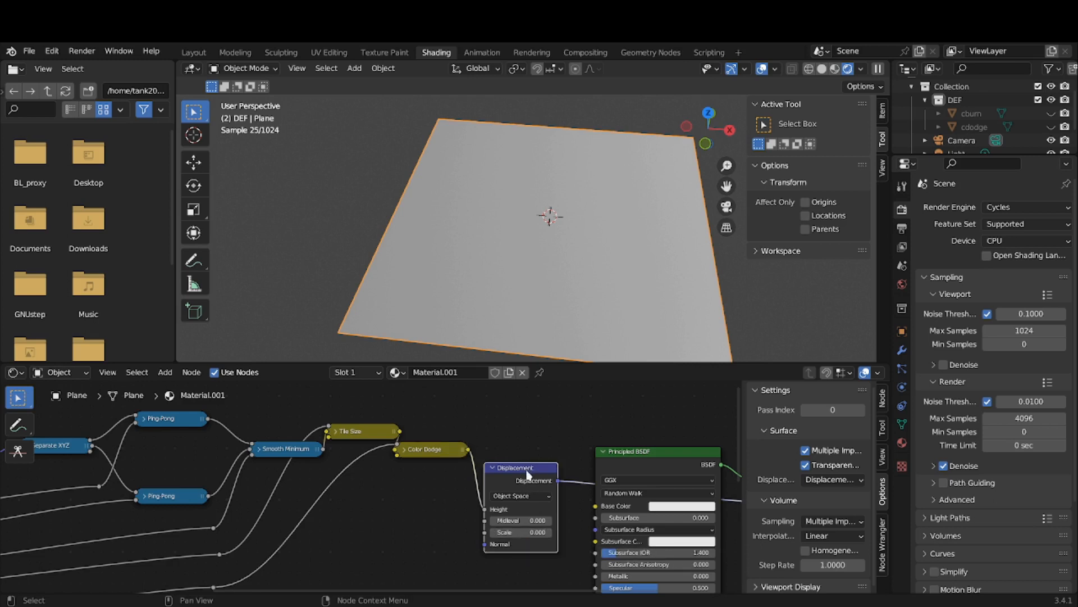
key(m)
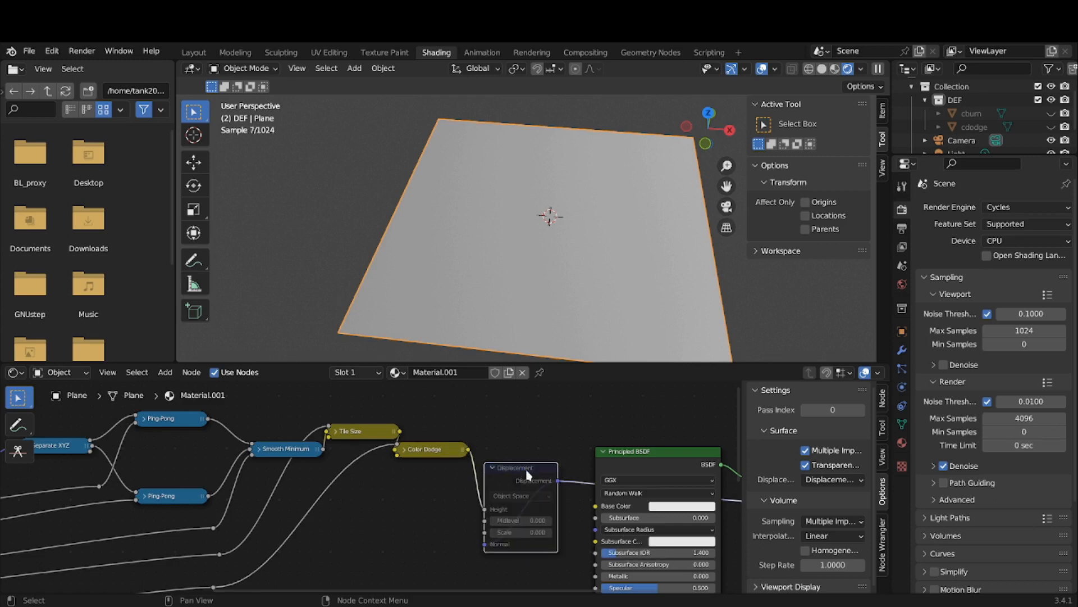
key(m)
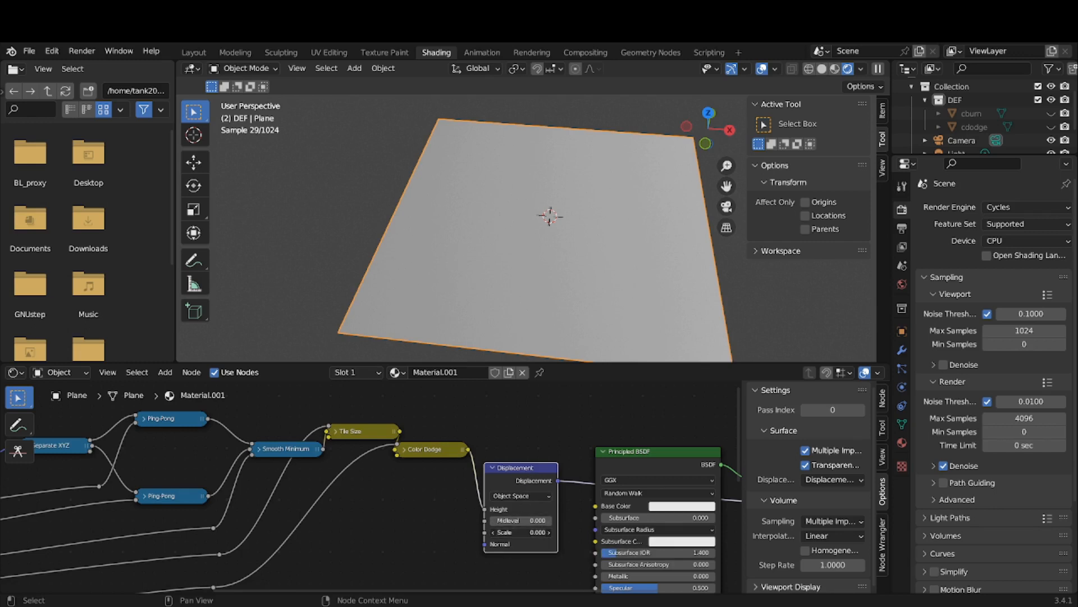
Raise the Displacement node's Scale to 0.2 and check the plane in back and top orthographic views.
drag(523, 532, 535, 532)
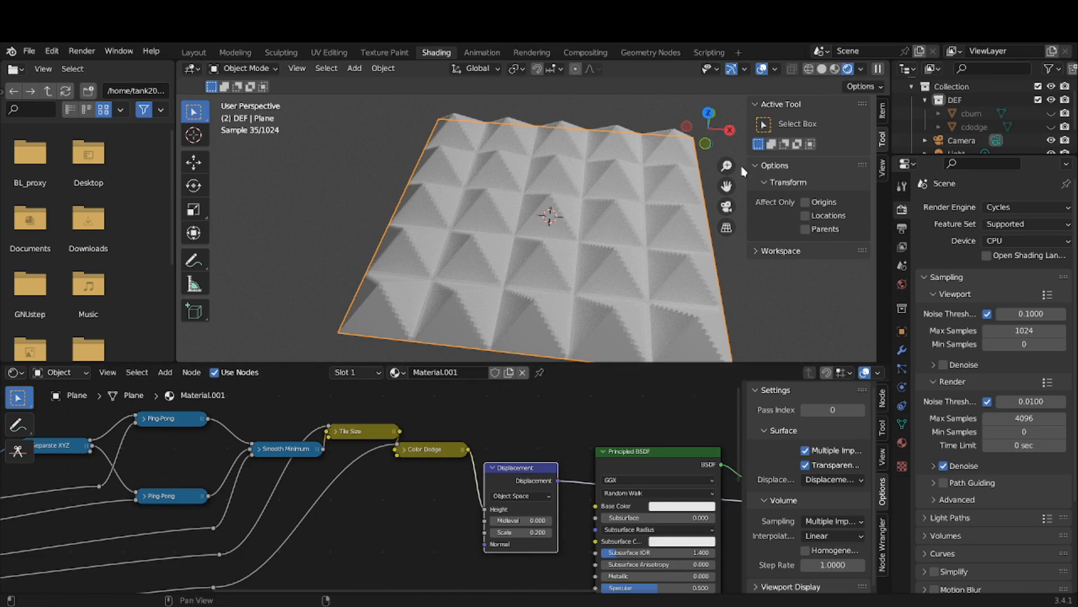
click(713, 118)
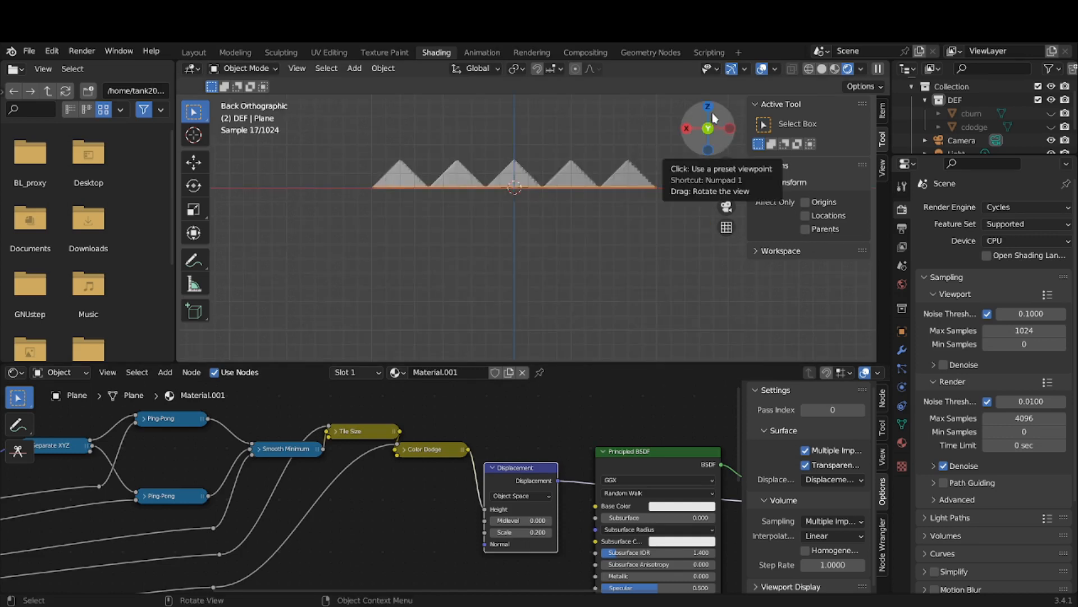
click(710, 112)
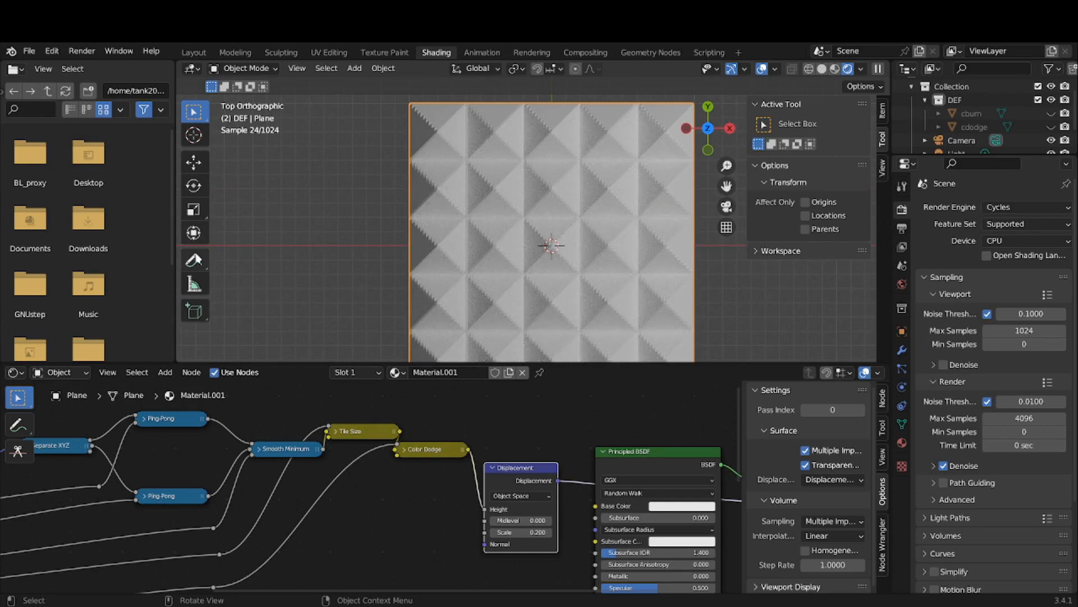
Circle two of the pyramid tiles with the Annotate tool, erase the marks and return to the Select Box tool.
click(193, 260)
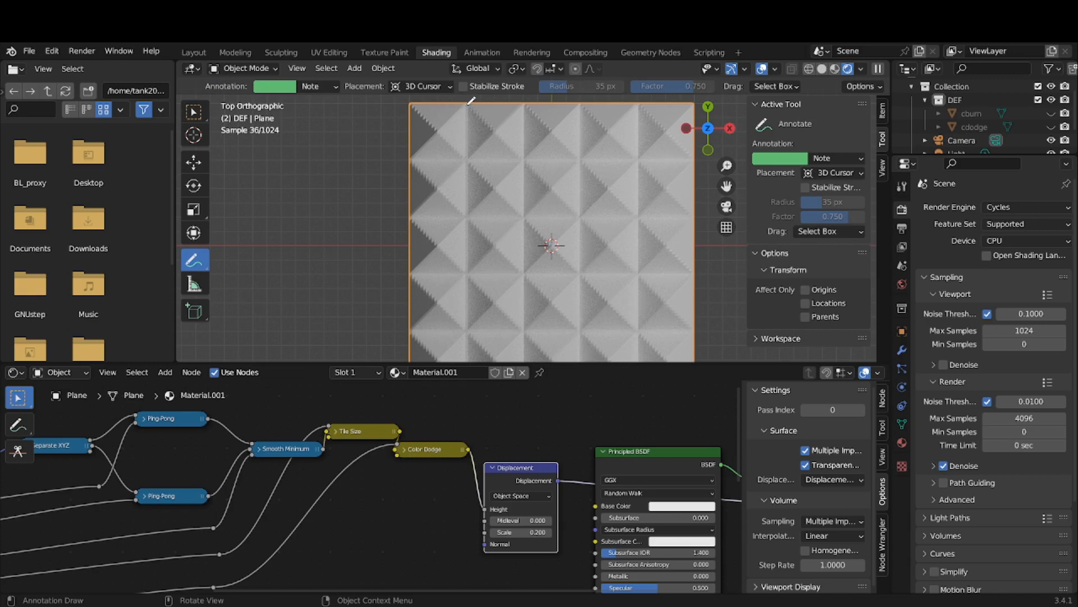
mouse_move(456, 98)
mouse_down()
mouse_move(393, 110)
mouse_move(409, 153)
mouse_move(472, 104)
mouse_up()
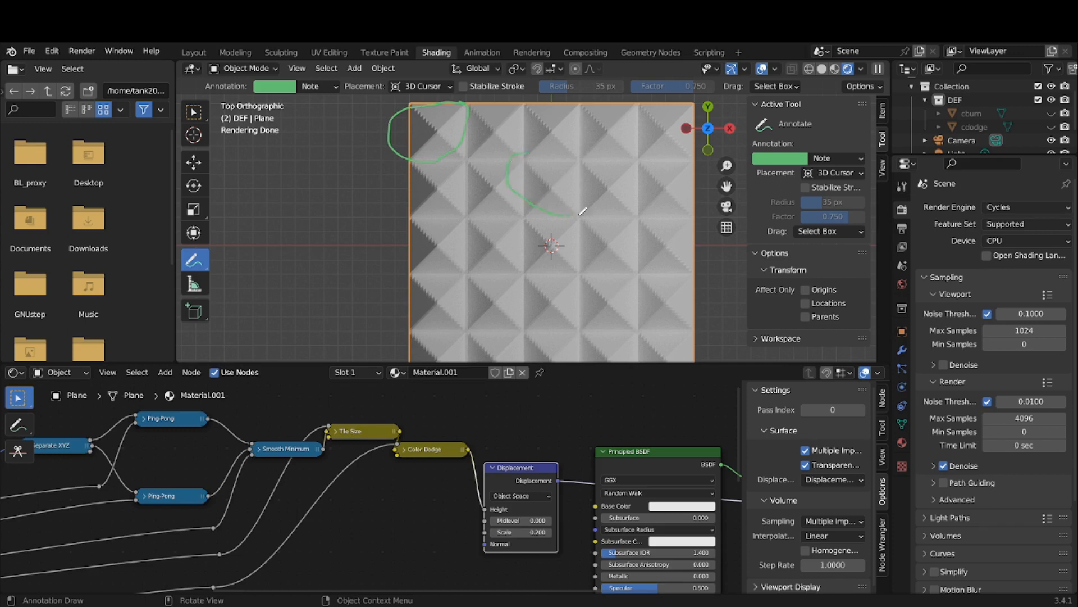
drag(582, 211, 586, 150)
mouse_move(535, 139)
ctrl+mouse_down()
mouse_move(599, 207)
mouse_move(452, 118)
mouse_move(412, 138)
ctrl+mouse_up()
click(194, 111)
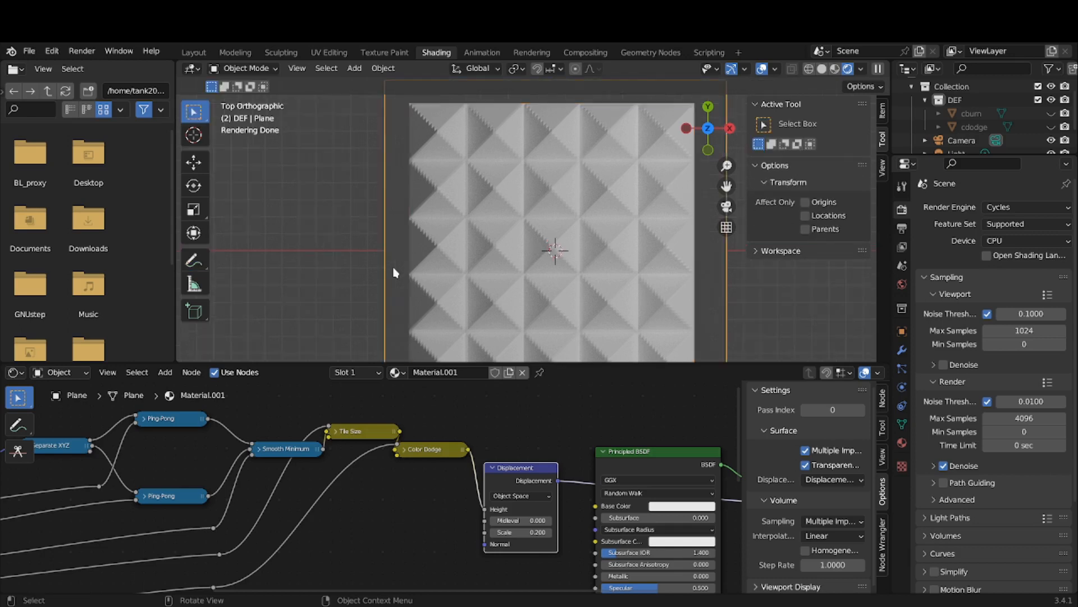
Set the Displacement node's Scale to 0.3 from an angled perspective view and expand the Color Dodge node.
middle_drag(395, 273, 505, 387)
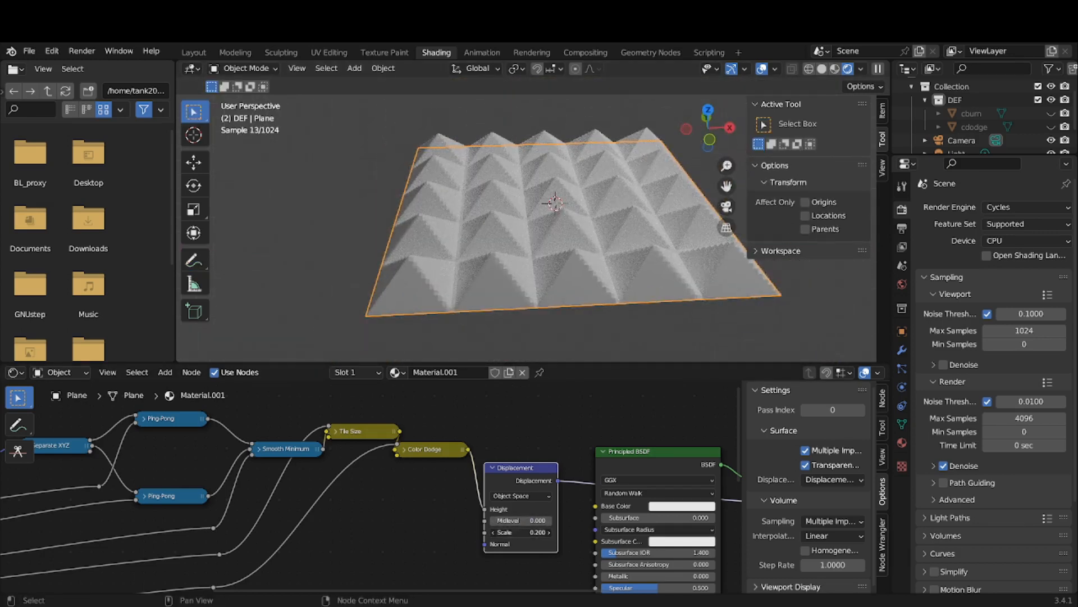
mouse_move(521, 532)
ctrl+mouse_down()
mouse_move(560, 532)
mouse_move(516, 532)
mouse_move(527, 532)
ctrl+mouse_up()
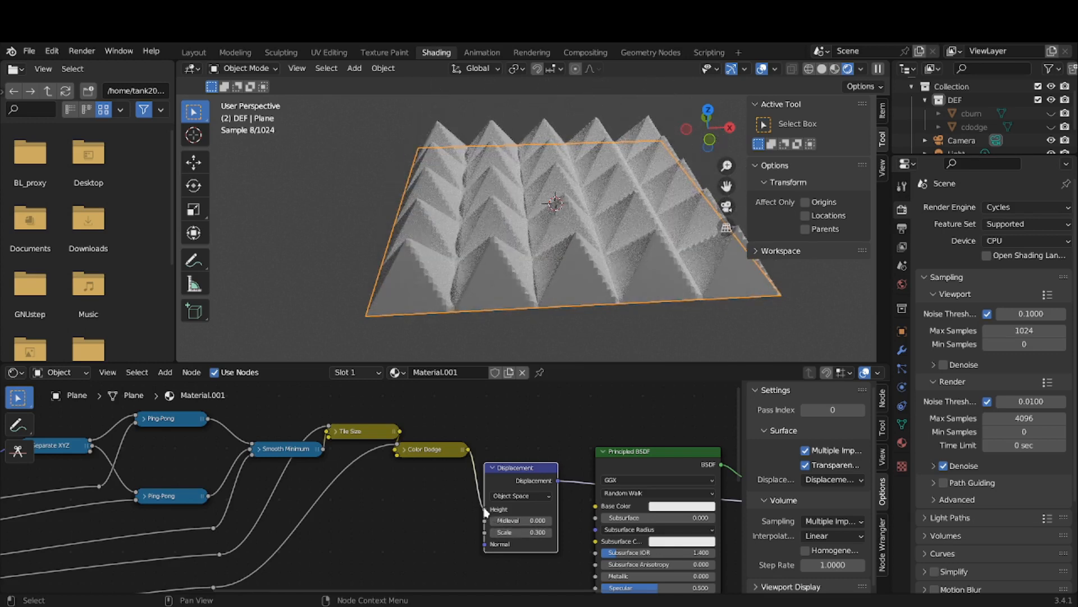
click(411, 456)
click(404, 450)
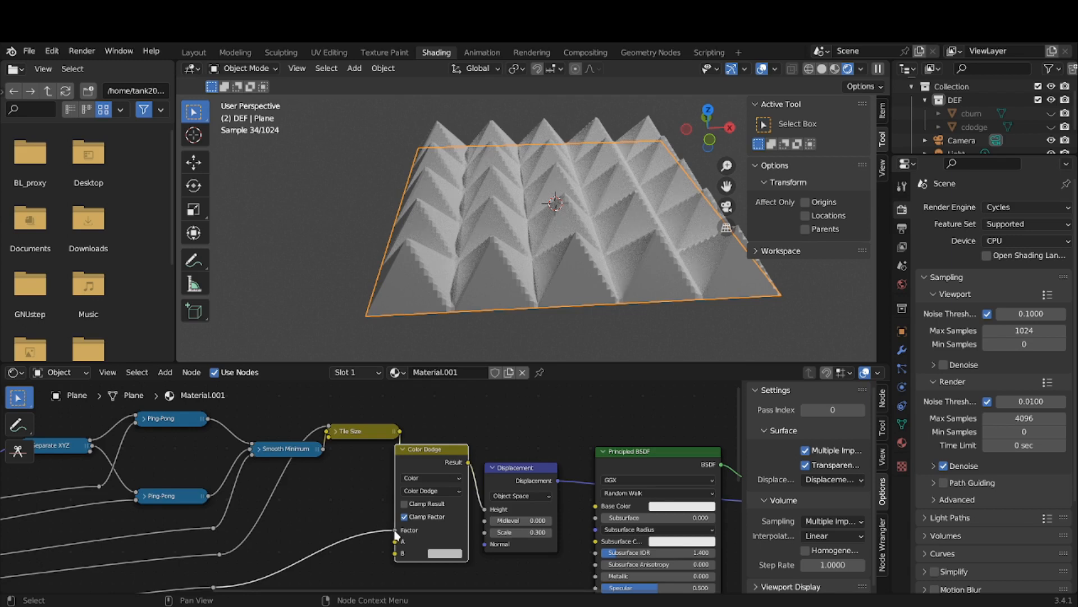
Unlink the Color Dodge node's Factor input, set its B colour to white and lower the Factor to 0.952.
drag(393, 531, 378, 543)
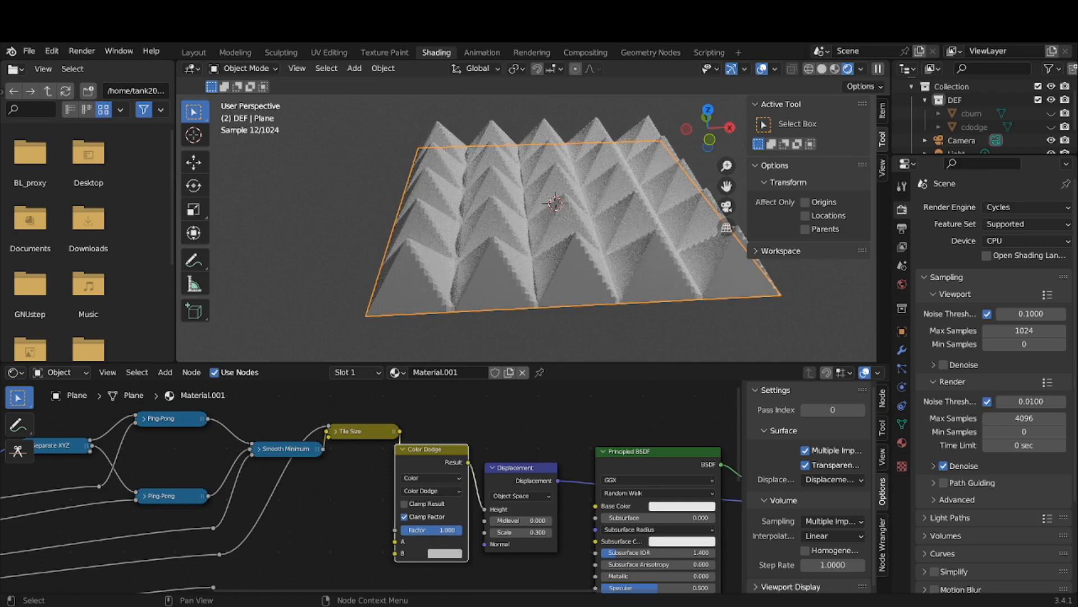
mouse_move(447, 531)
mouse_down()
mouse_move(393, 531)
mouse_move(458, 531)
mouse_move(464, 542)
mouse_up()
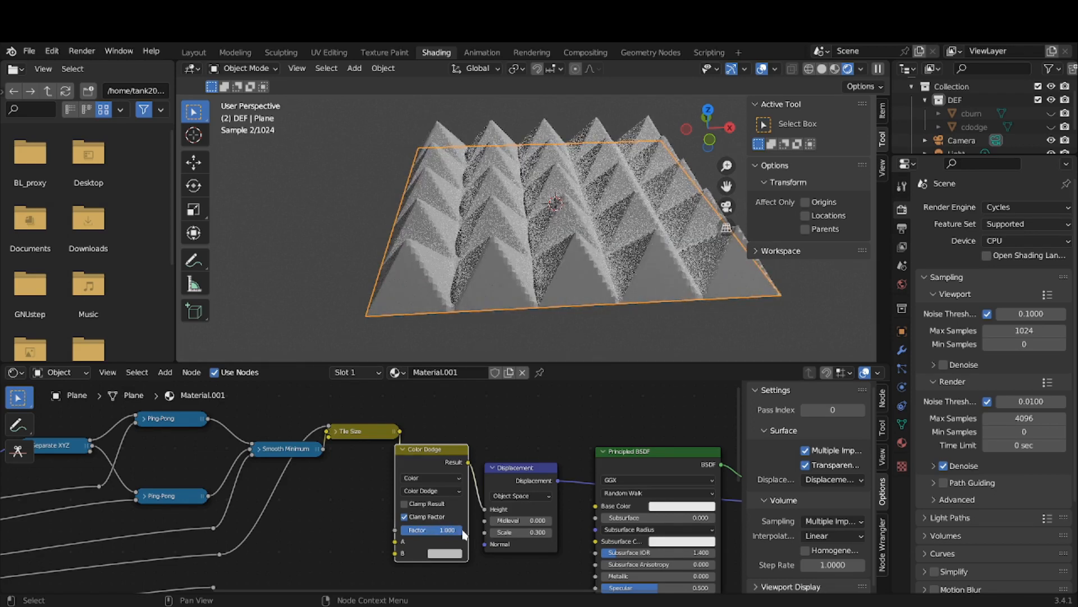
click(451, 555)
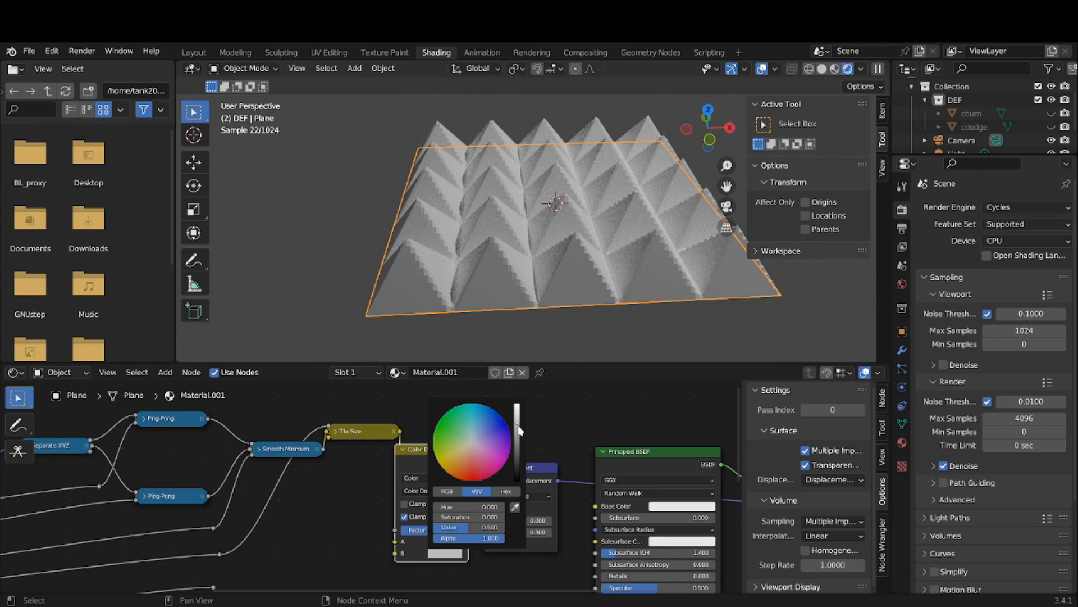
drag(520, 430, 517, 405)
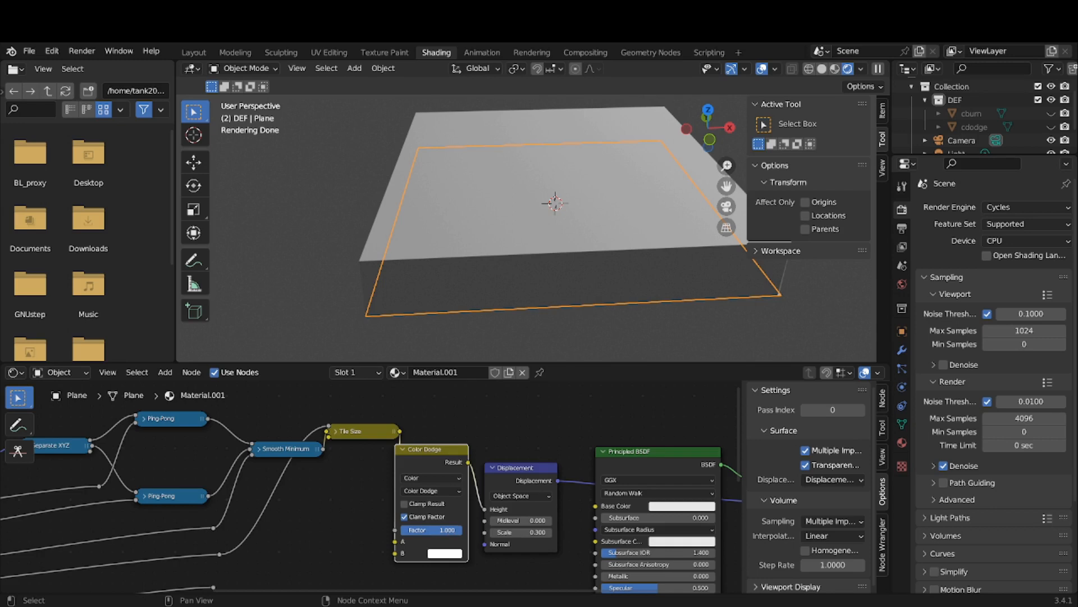
drag(444, 530, 438, 530)
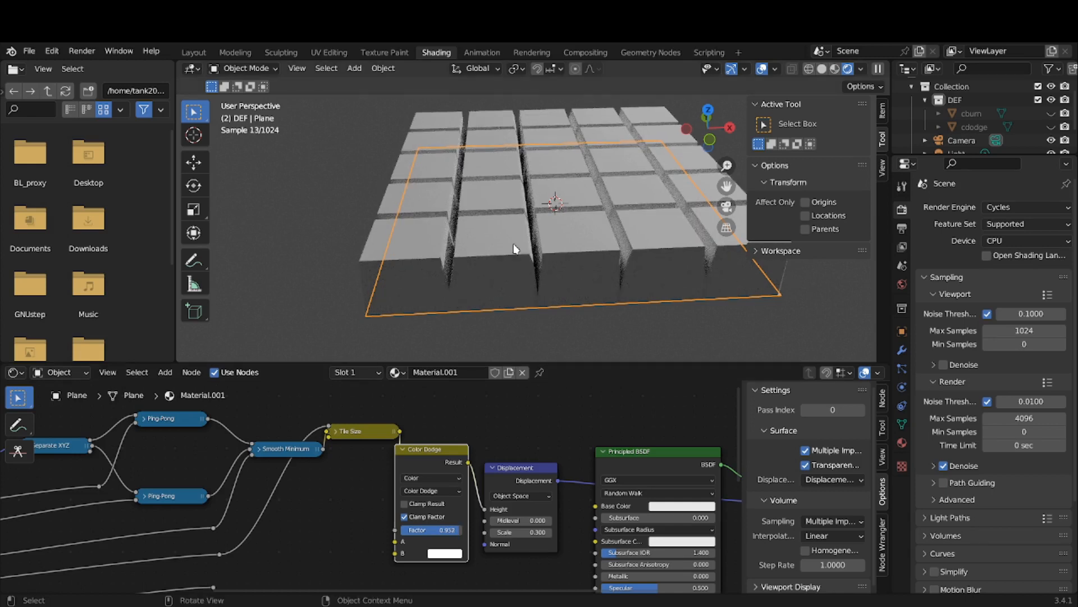
Reconnect the loose link of the expanded Tile Size value node to the Color Dodge node's Factor input.
scroll(447, 406, down, 1)
scroll(447, 406, down, 1)
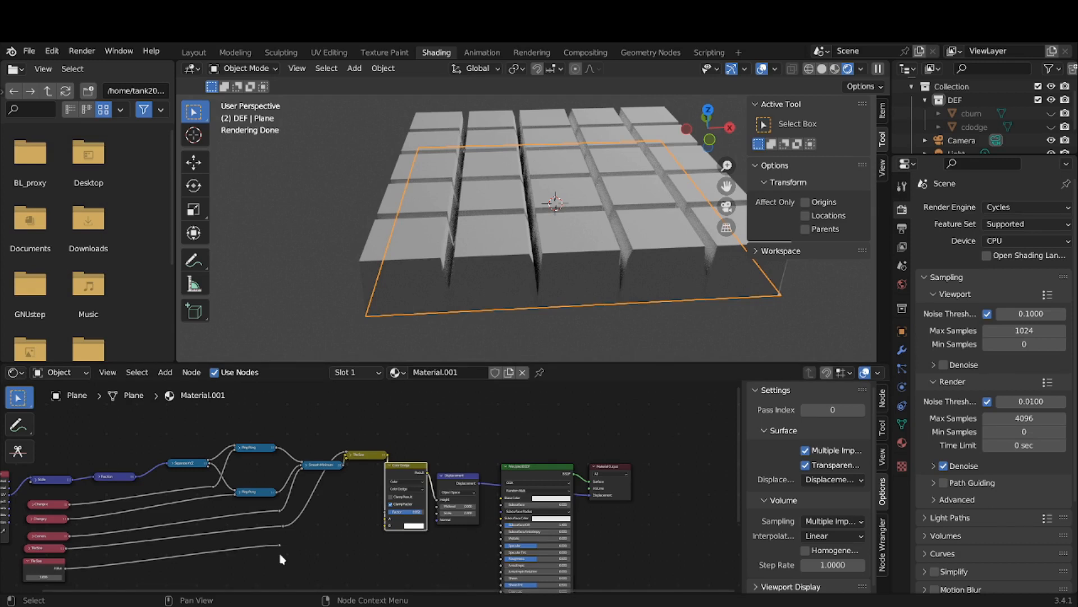
scroll(290, 556, up, 1)
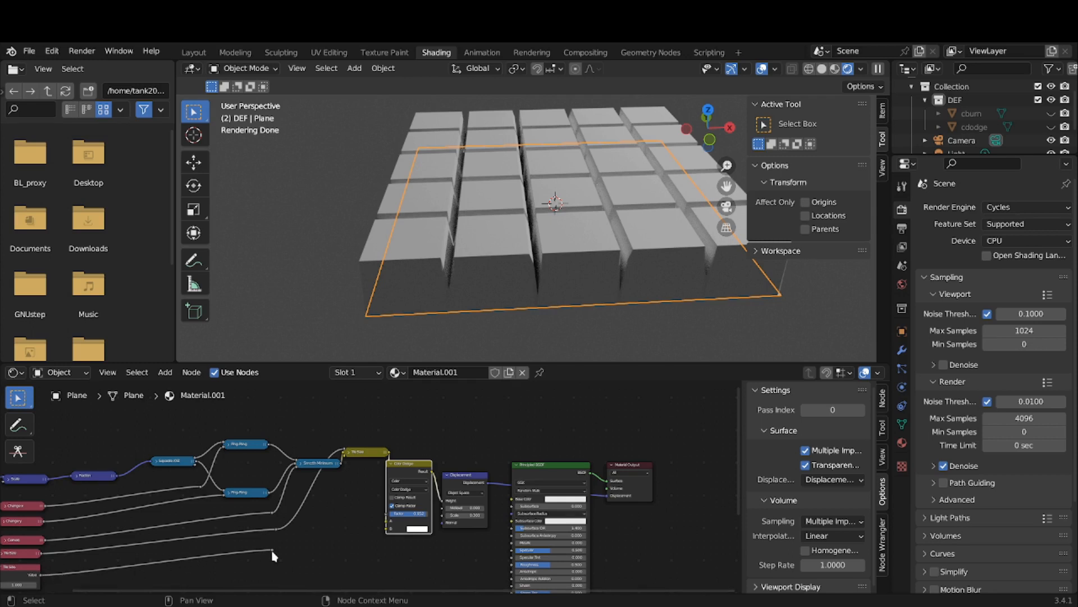
scroll(272, 556, up, 1)
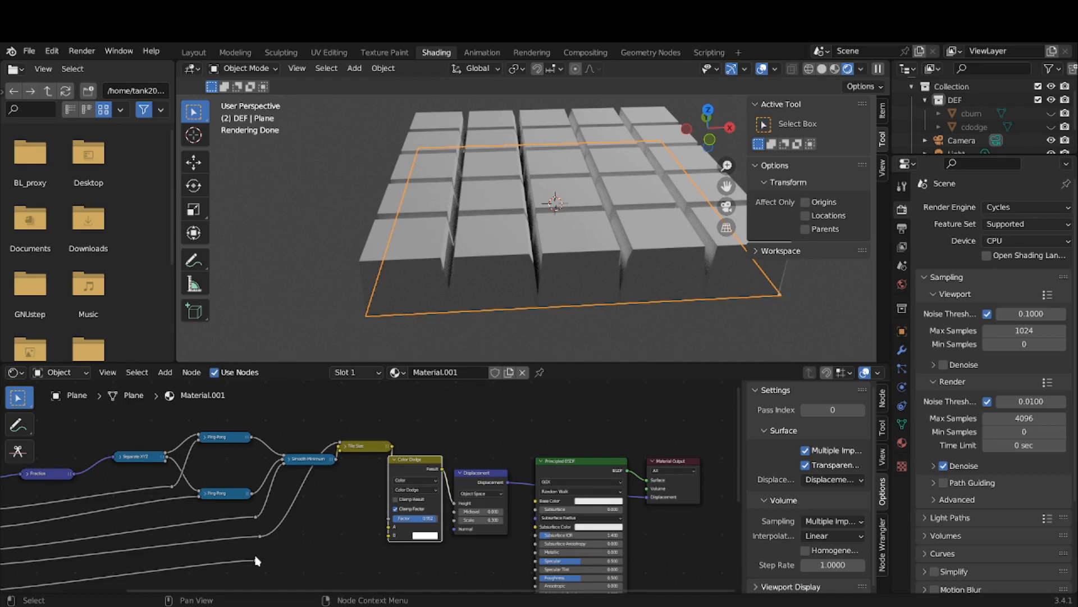
drag(256, 561, 388, 519)
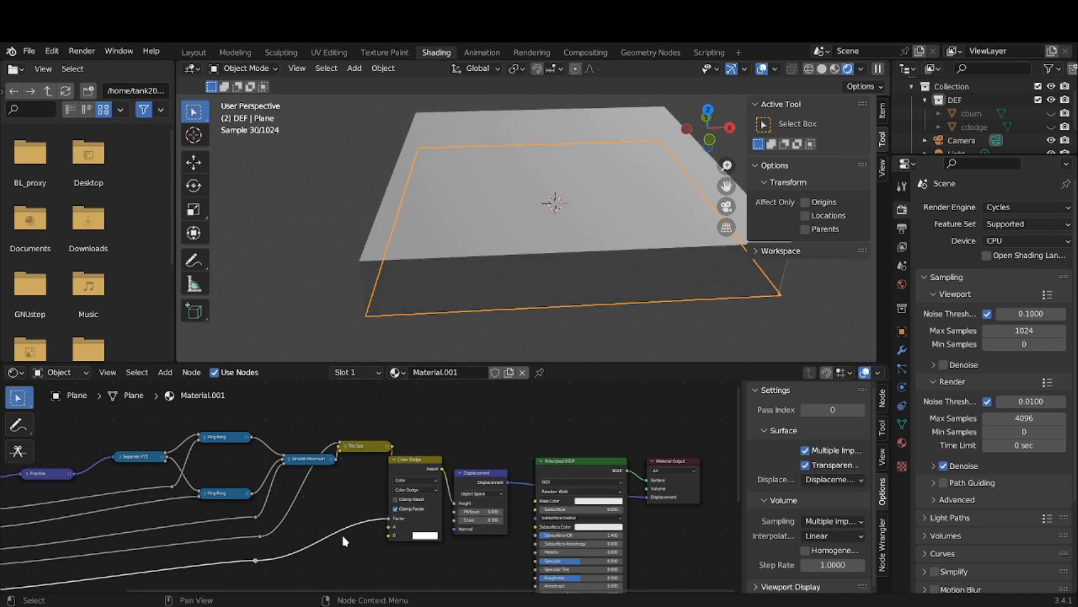
Try values of 0.9 and 0.99 in the expanded Tile Size value node that drives the Color Dodge Factor.
middle_drag(415, 525, 566, 504)
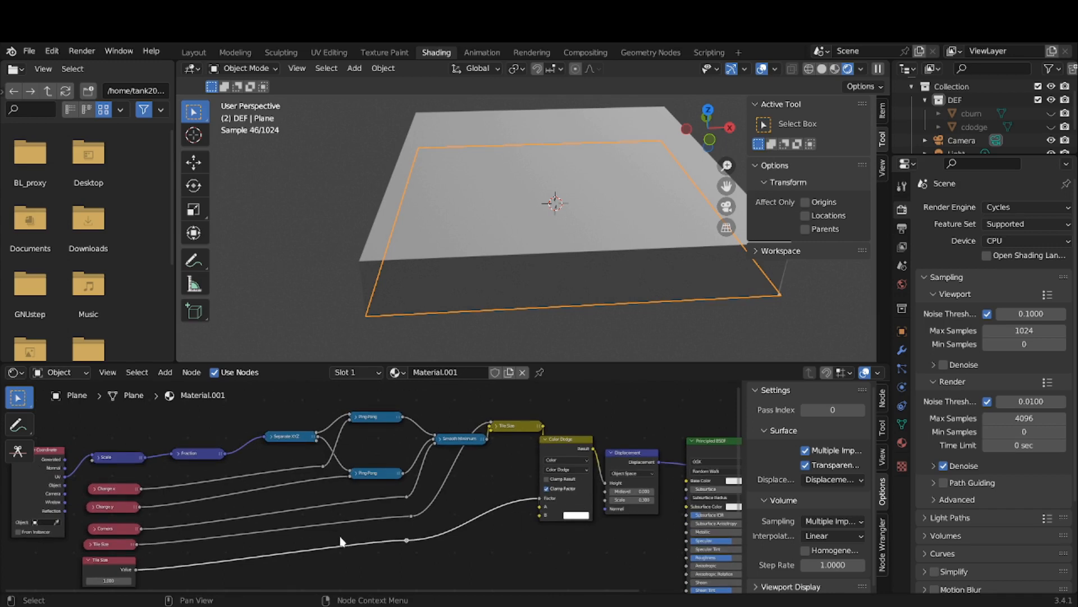
middle_drag(341, 541, 661, 488)
scroll(514, 515, up, 3)
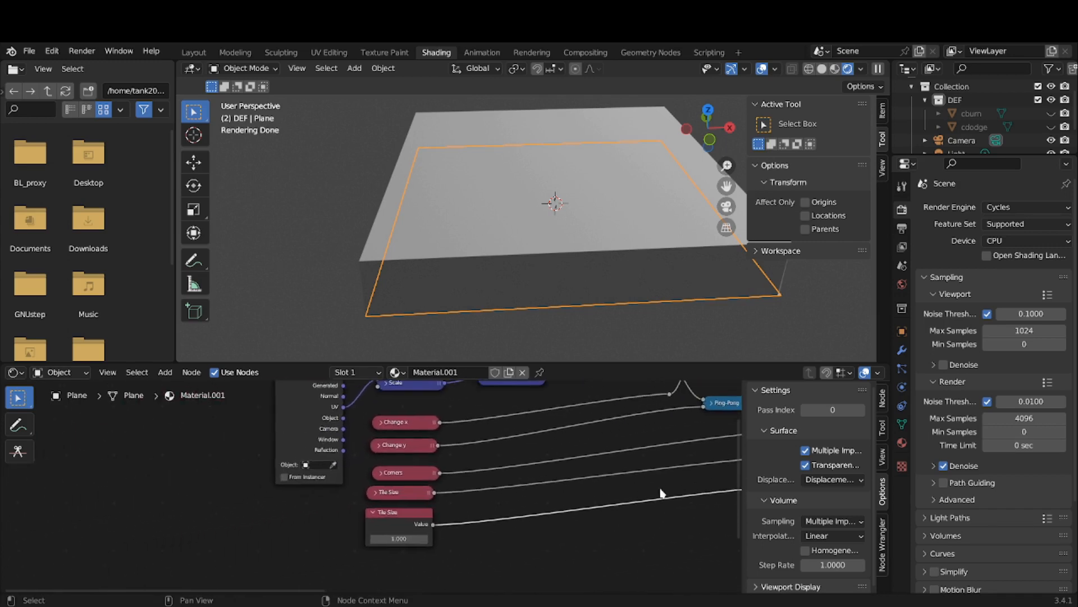
mouse_move(401, 540)
mouse_down()
mouse_move(386, 540)
mouse_move(401, 541)
mouse_up()
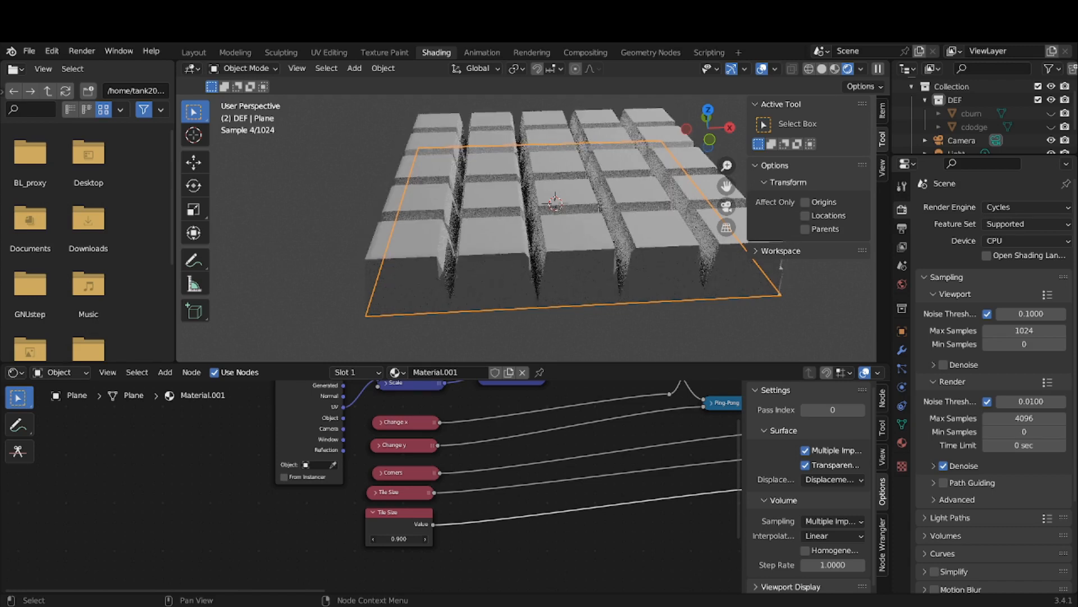
click(399, 538)
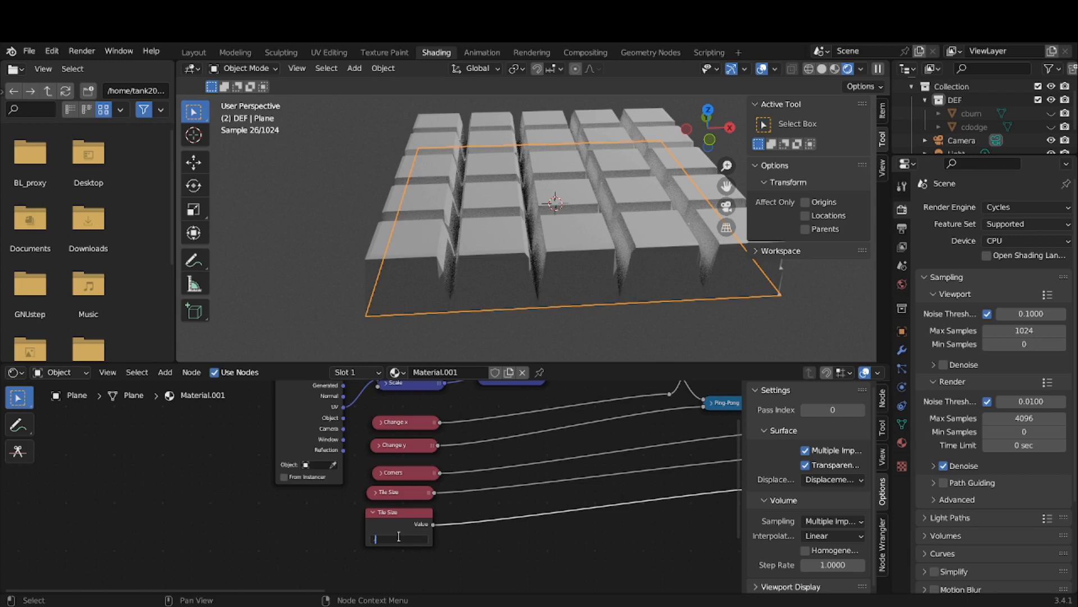
text(1)
key(Return)
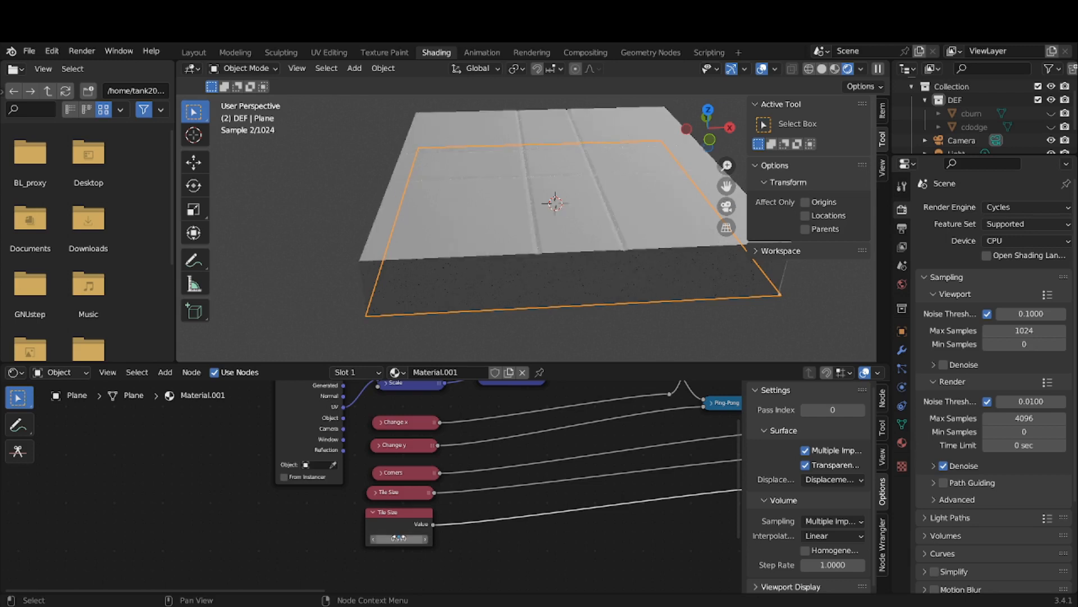
Set the expanded Tile Size value node to 0.8.
click(399, 538)
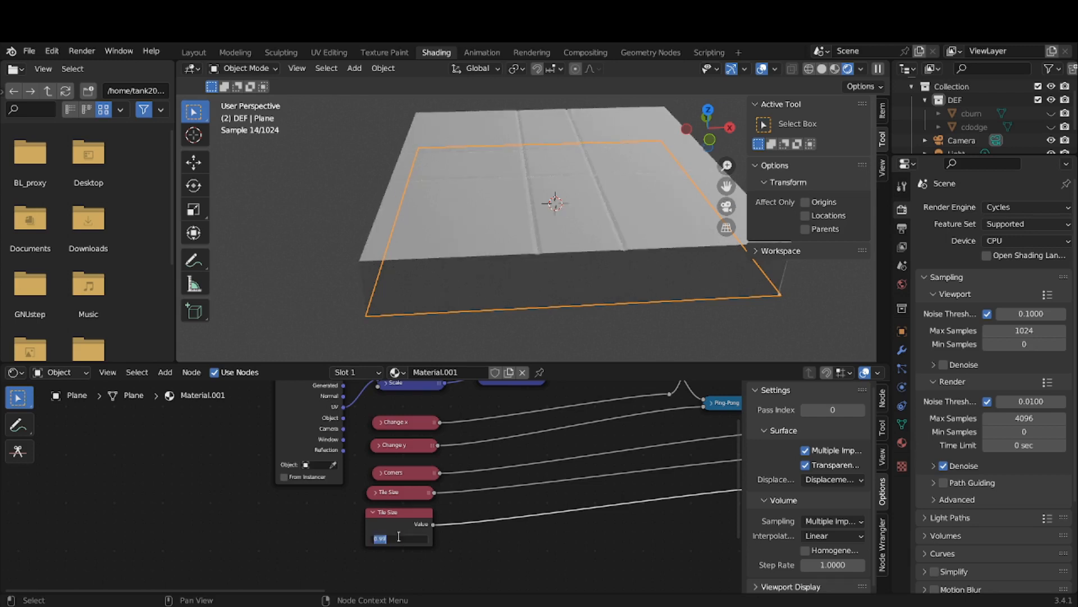
key(BackSpace)
text(.8)
key(Return)
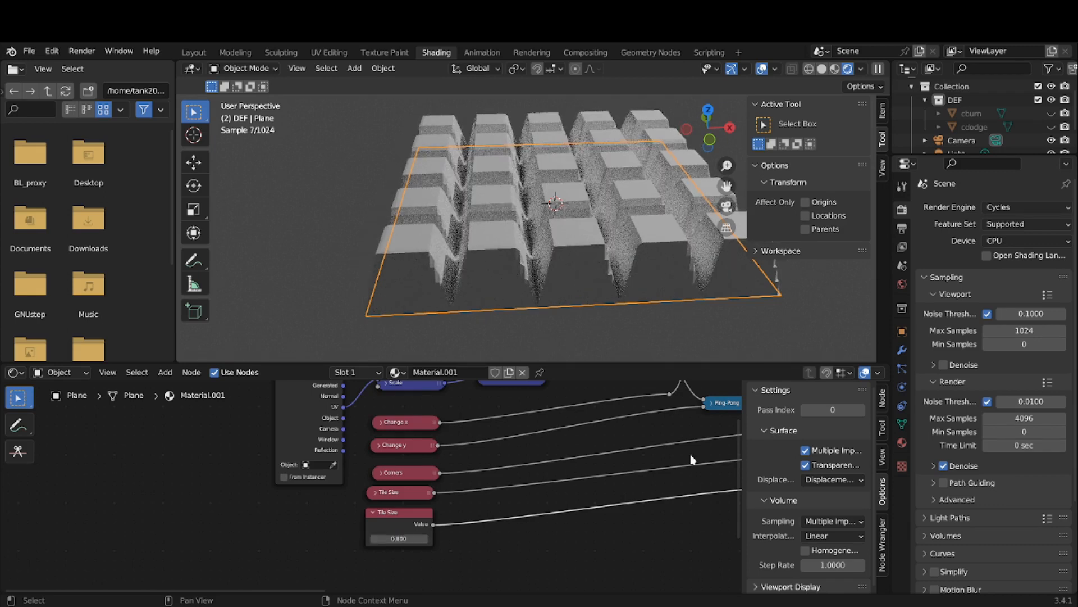
Reduce the Displacement node's Scale to 0.1, inspect the tiles from a higher angle, and lower the Scale further to 0.04.
mouse_move(704, 445)
middle_down()
mouse_move(372, 504)
mouse_move(277, 508)
middle_up()
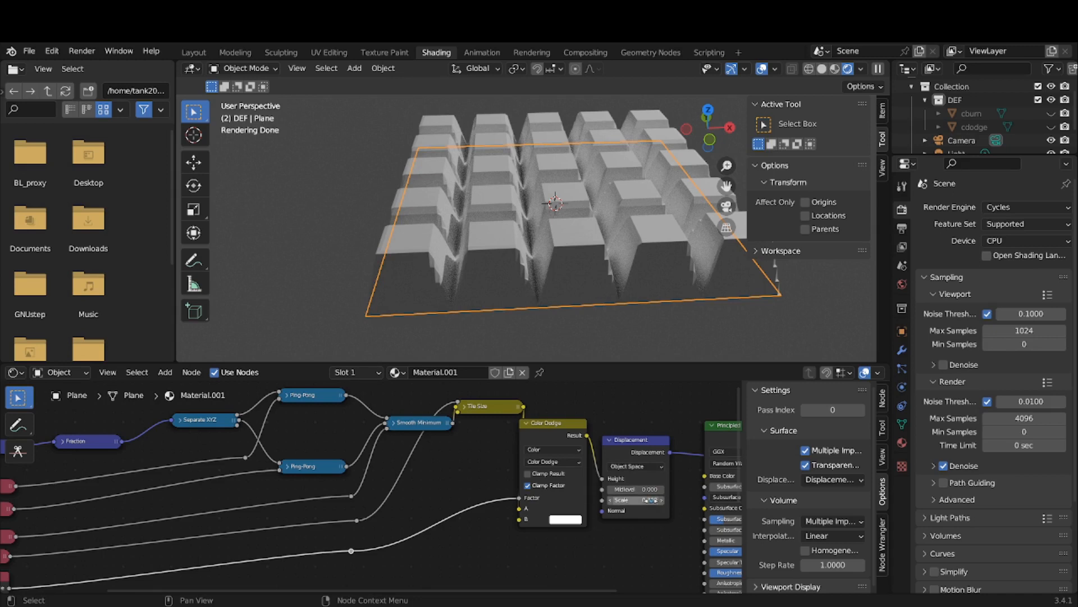
drag(635, 500, 620, 500)
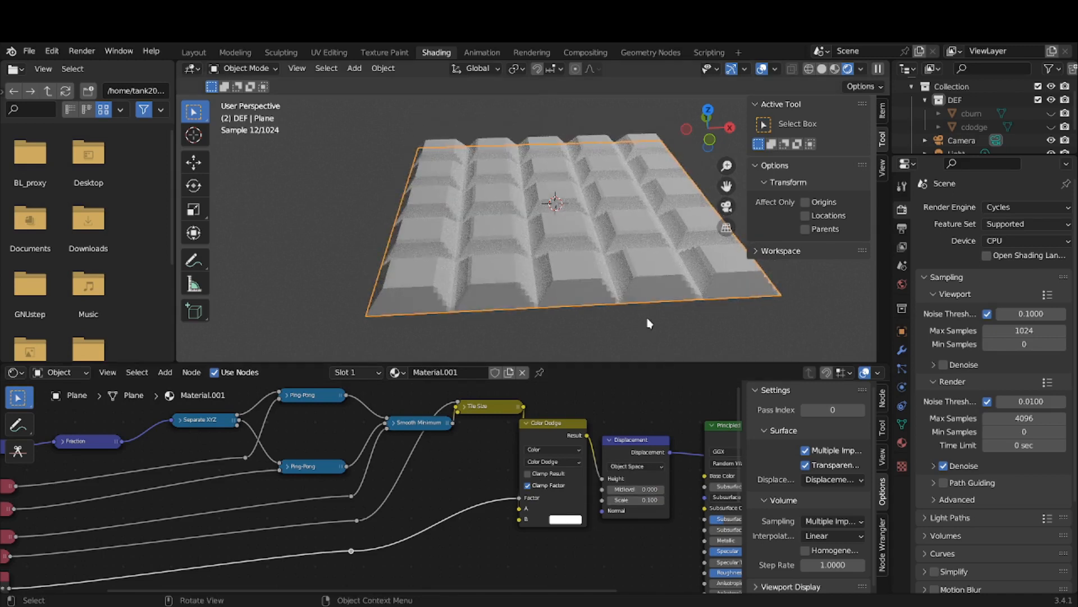
middle_drag(645, 290, 652, 326)
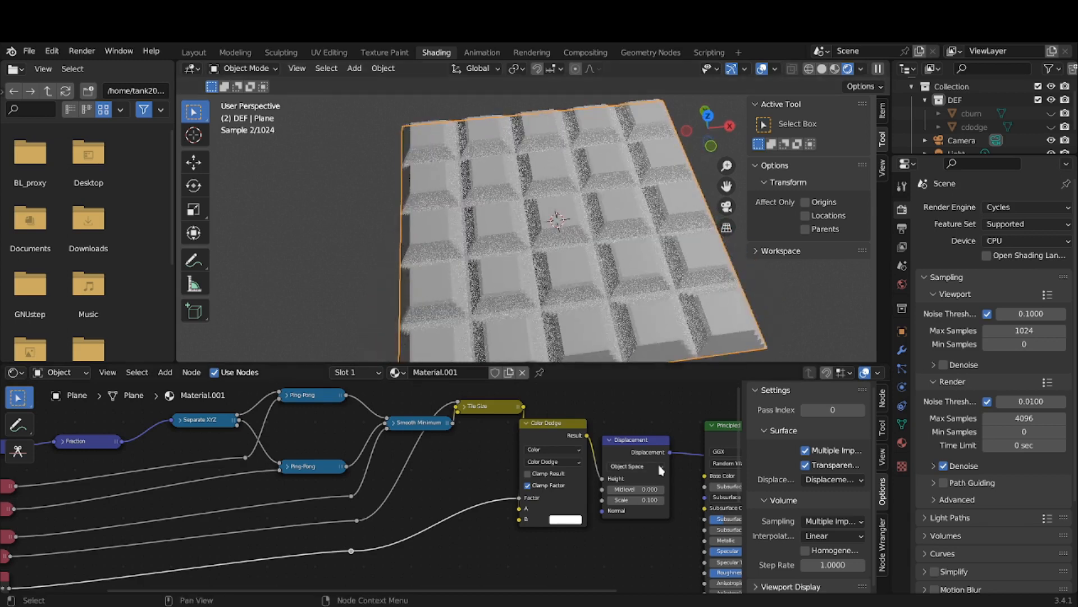
click(644, 499)
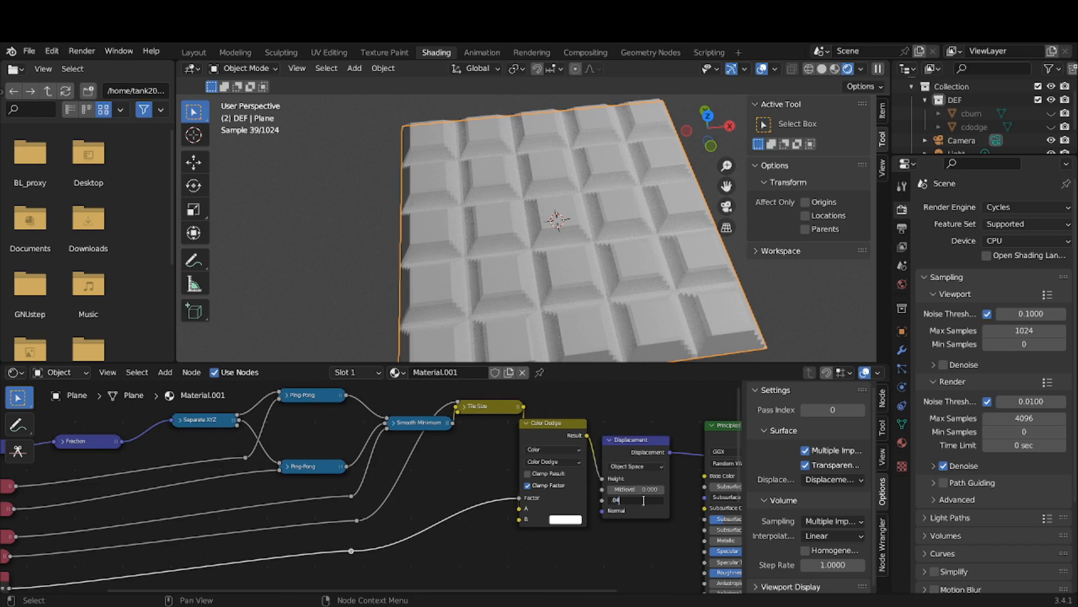
key(Return)
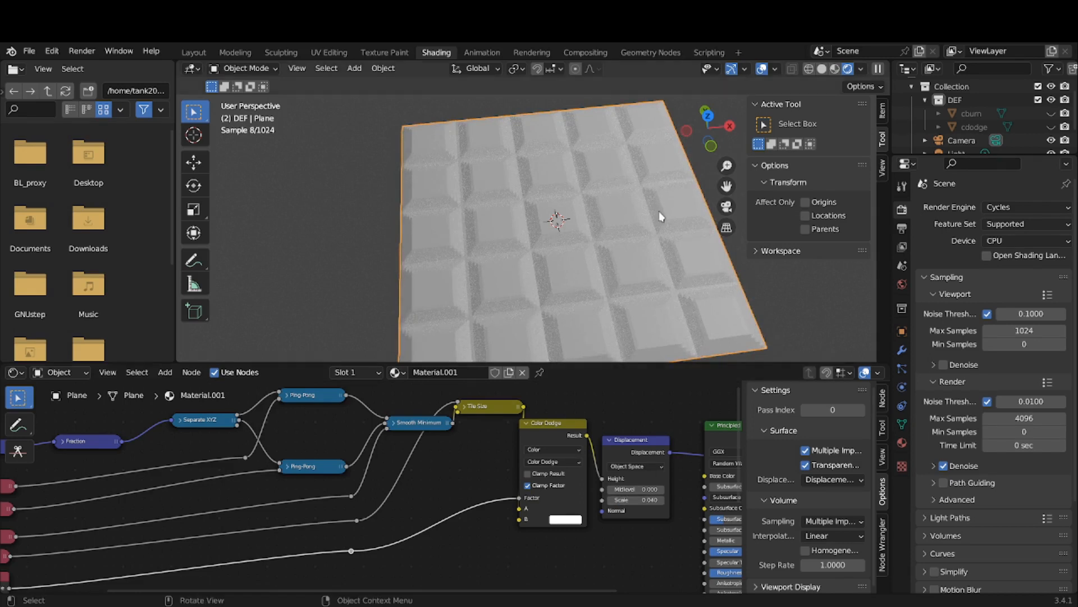
Subdivide the whole plane once more with one cut in Edit Mode and return to Object Mode.
middle_drag(657, 214, 677, 167)
scroll(657, 180, up, 4)
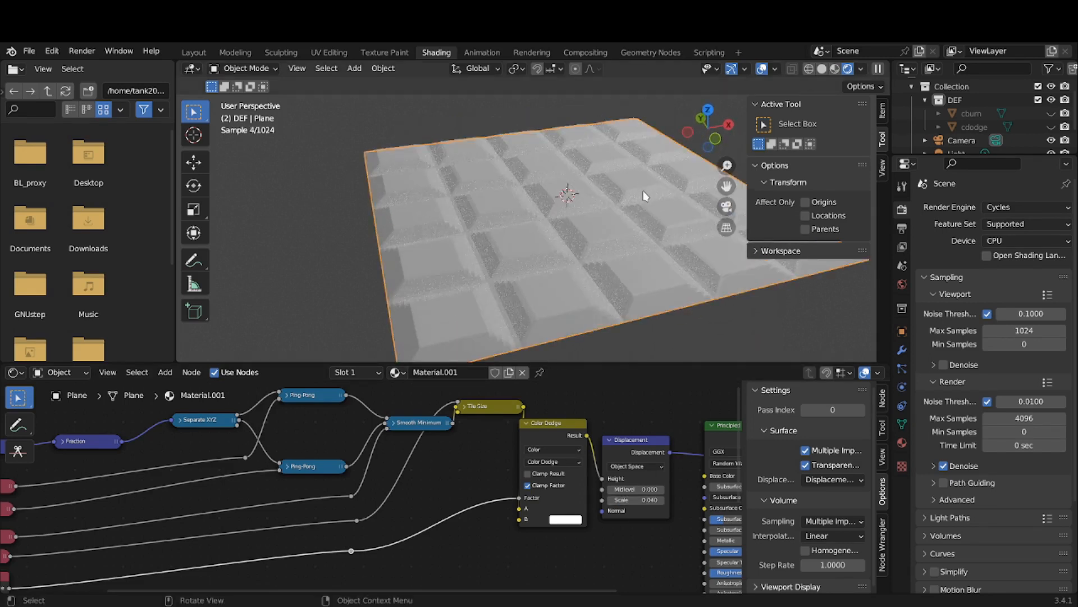
middle_drag(353, 198, 337, 212)
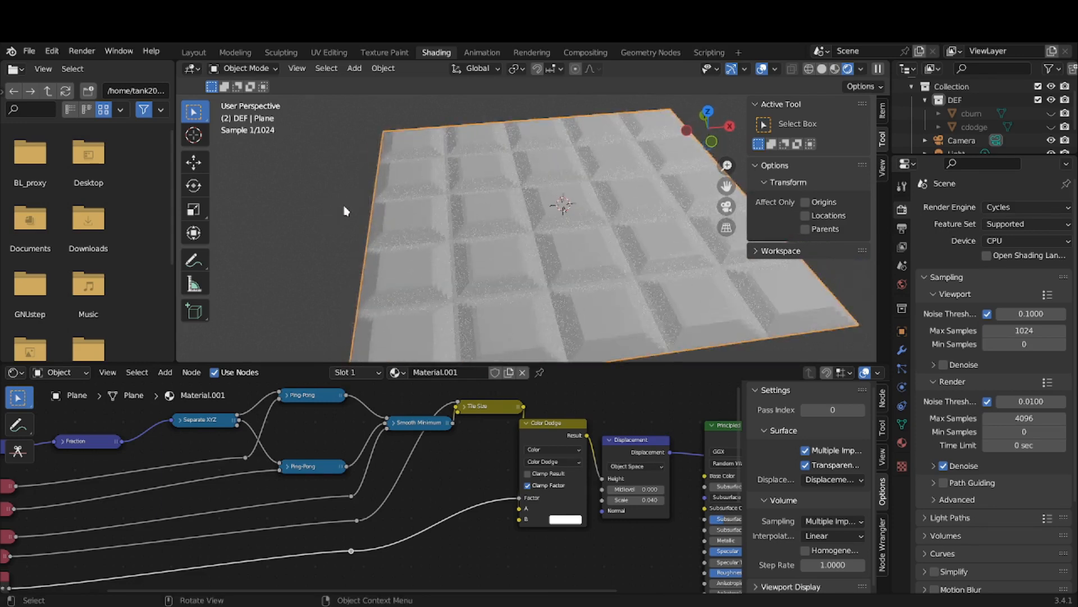
click(244, 73)
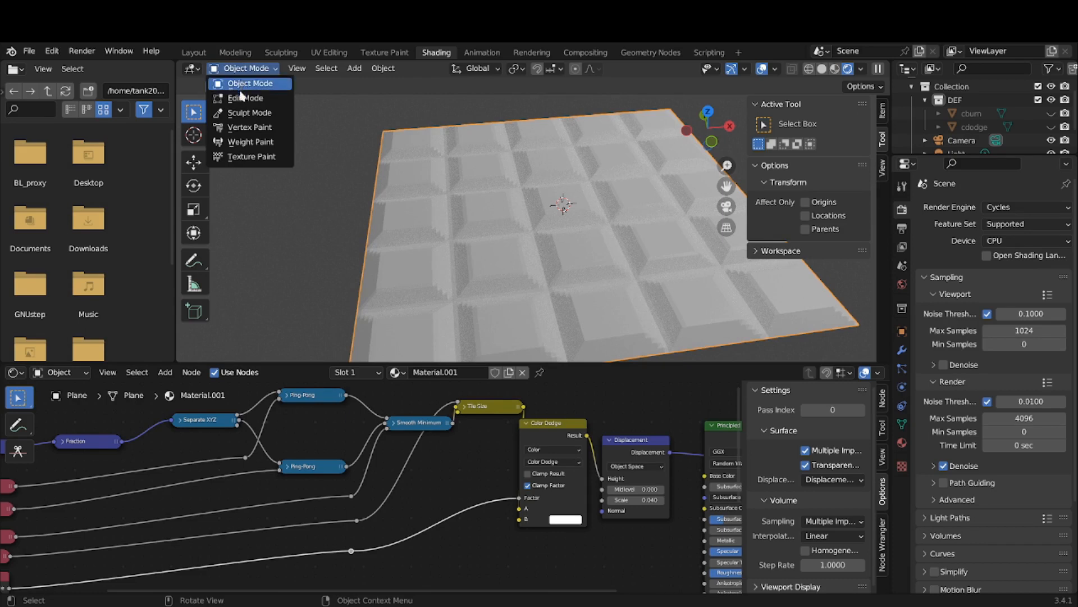
click(246, 96)
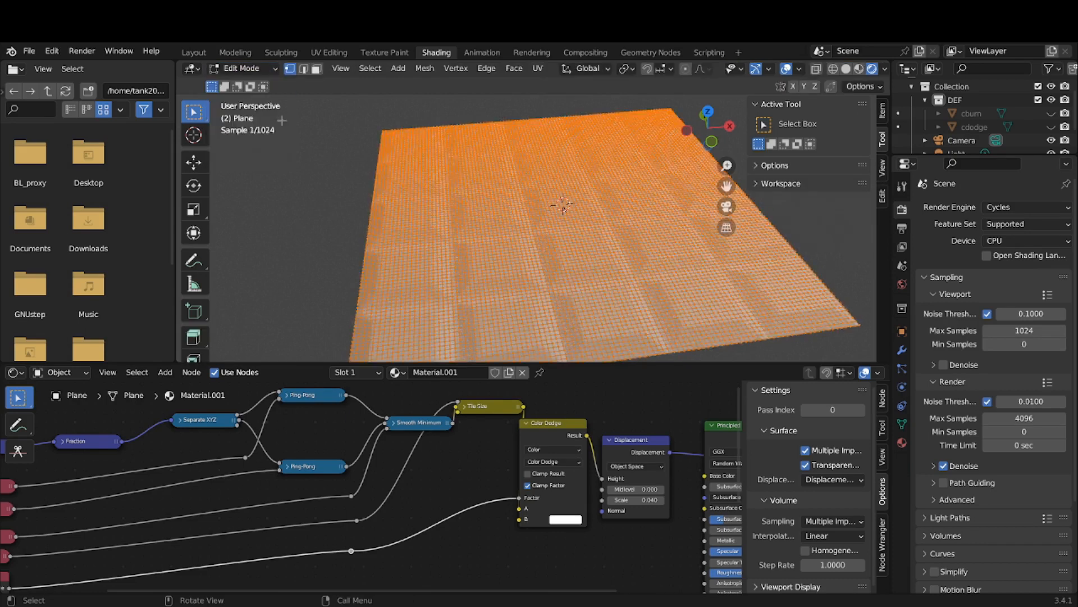
right_click(422, 188)
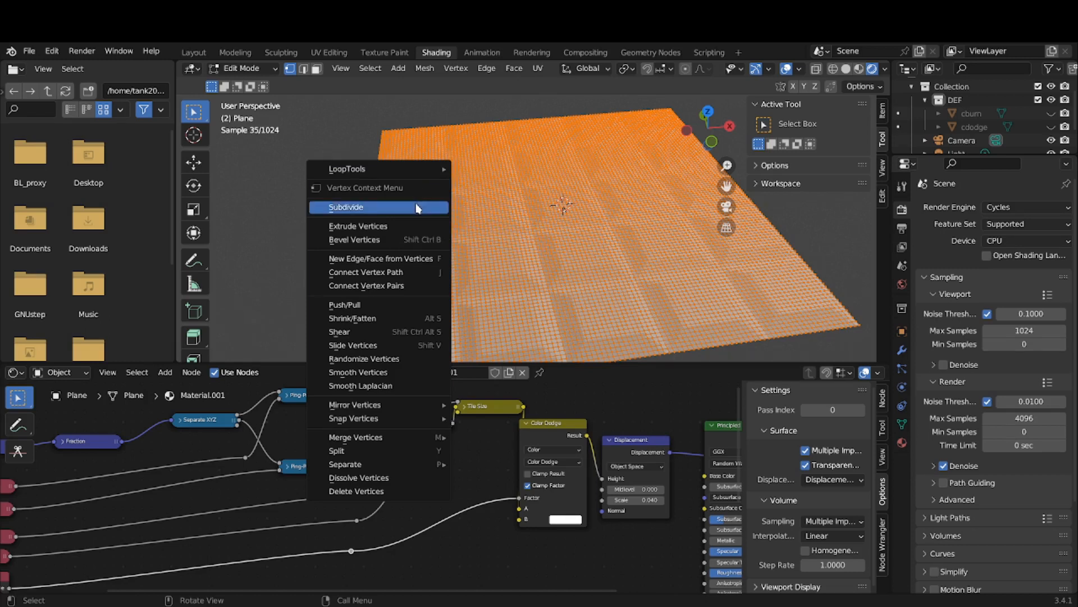
click(416, 207)
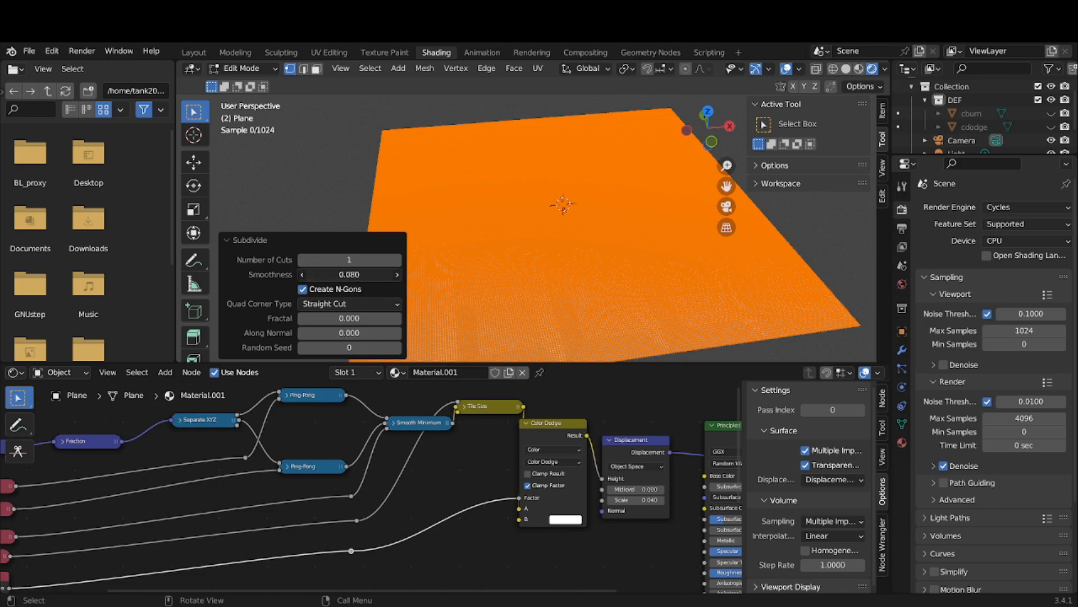
drag(348, 274, 370, 274)
click(354, 203)
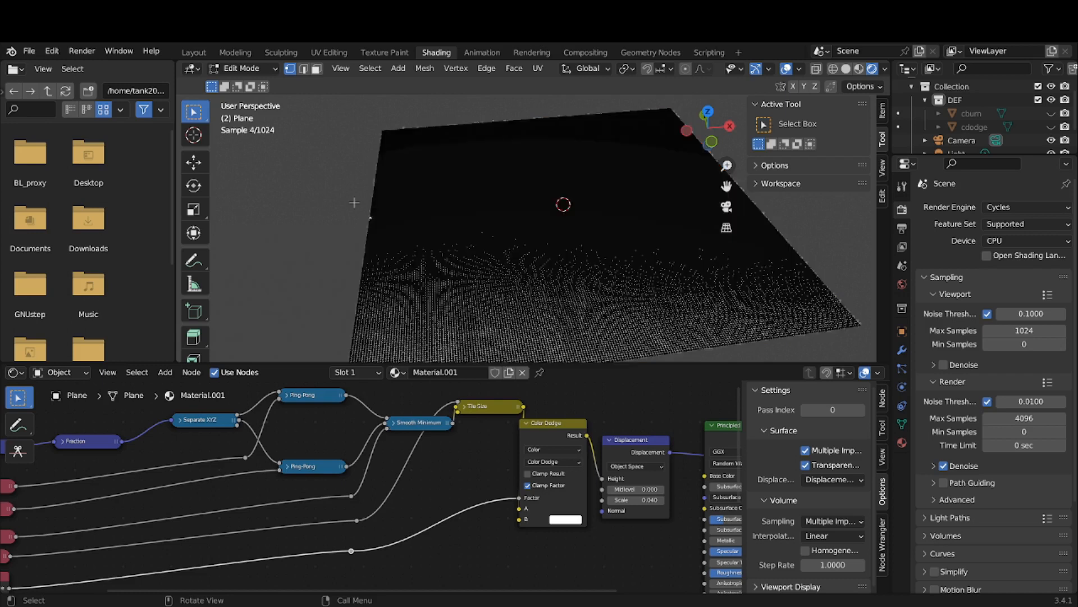
click(243, 68)
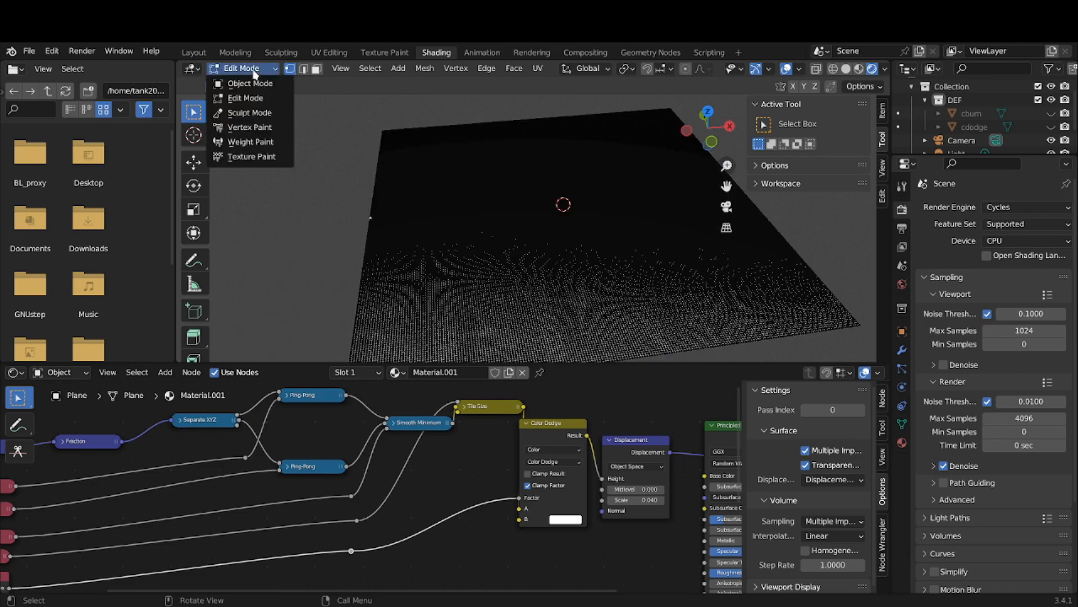
click(252, 82)
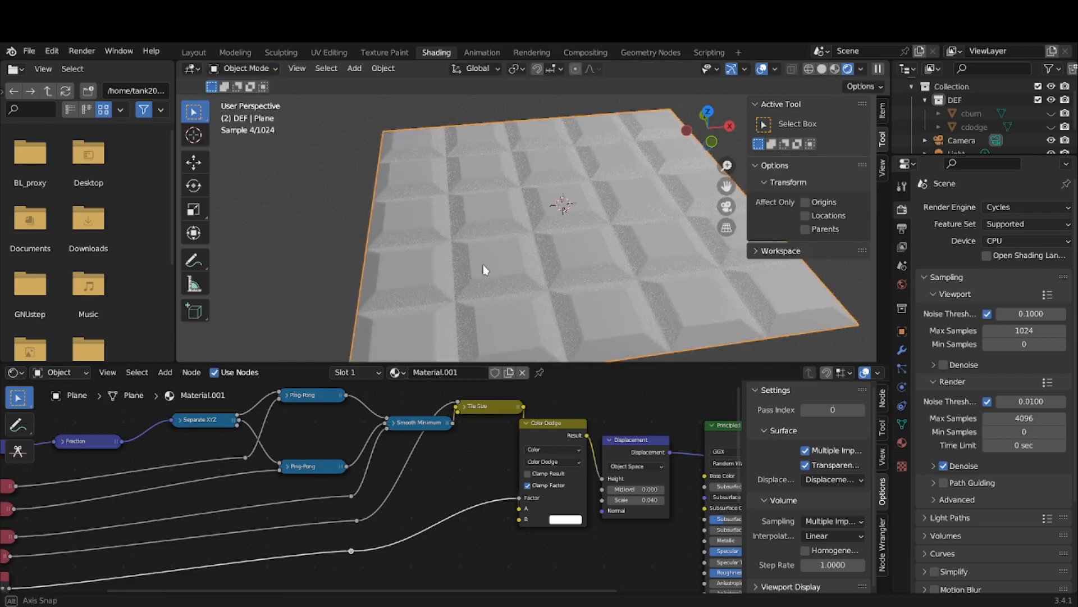
Lower the Displacement node in the graph, link the Color Dodge Result to the Principled BSDF's Base Color, and collapse the Color Dodge node.
middle_drag(483, 264, 398, 259)
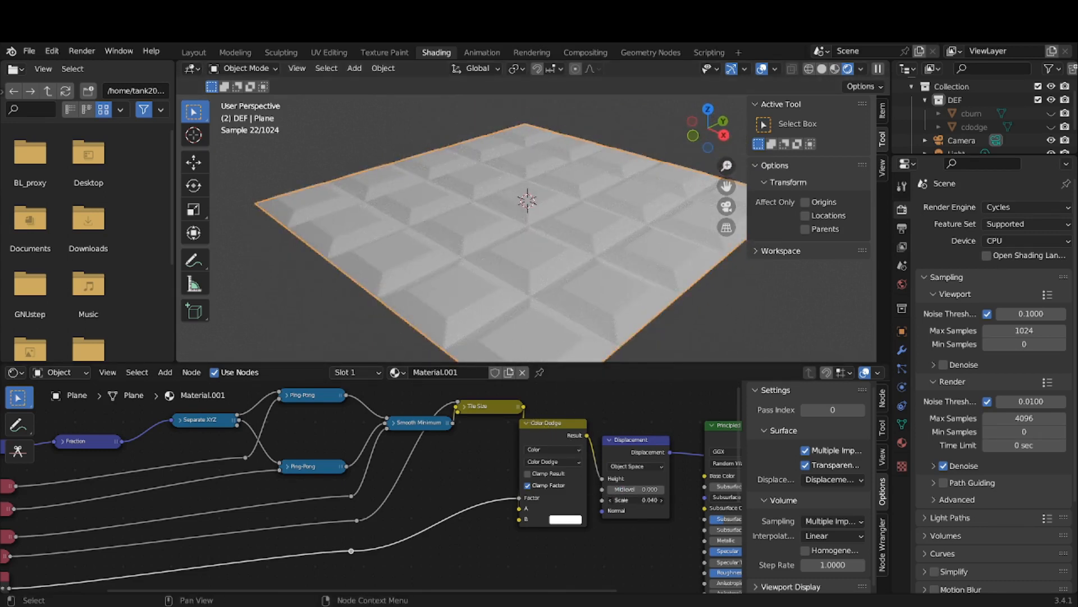
mouse_move(636, 500)
mouse_down()
mouse_move(613, 499)
mouse_move(660, 499)
mouse_move(635, 499)
mouse_up()
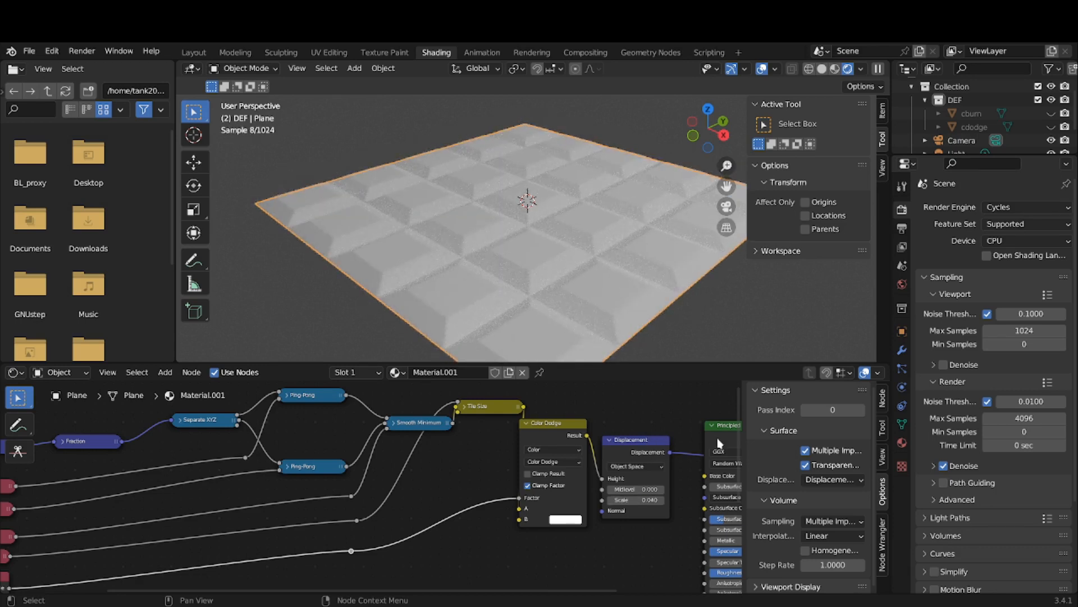
middle_drag(719, 444, 665, 445)
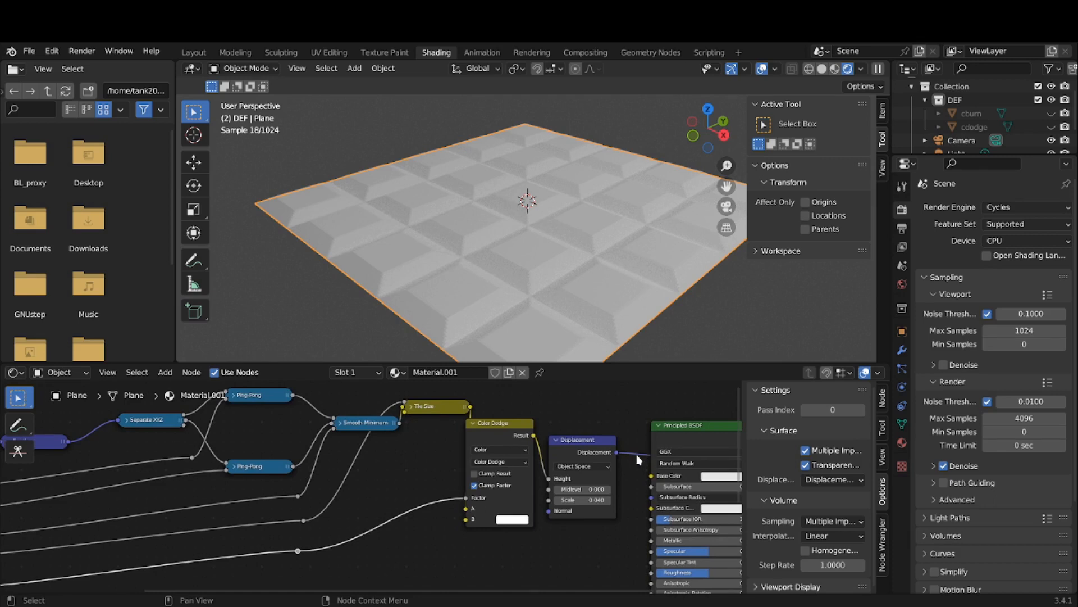
drag(597, 453, 593, 501)
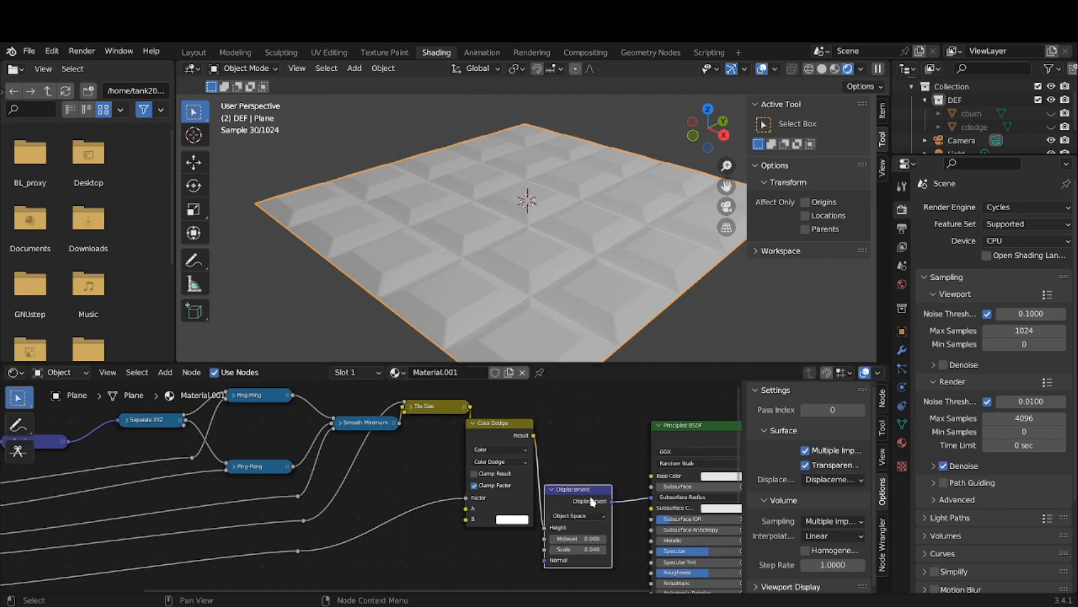
drag(534, 435, 652, 476)
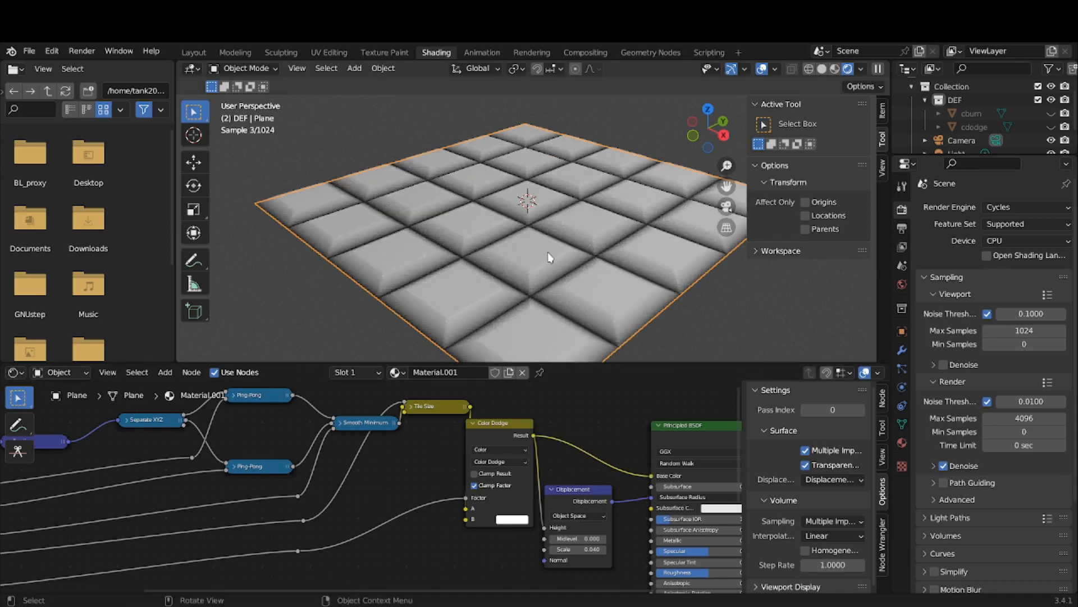
middle_drag(549, 257, 645, 273)
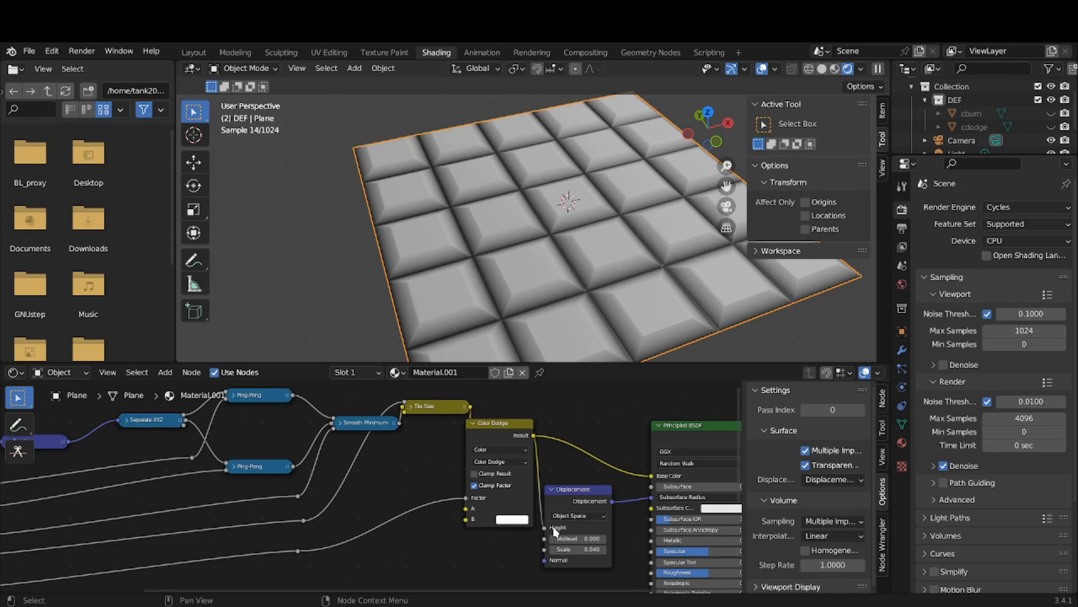
click(474, 423)
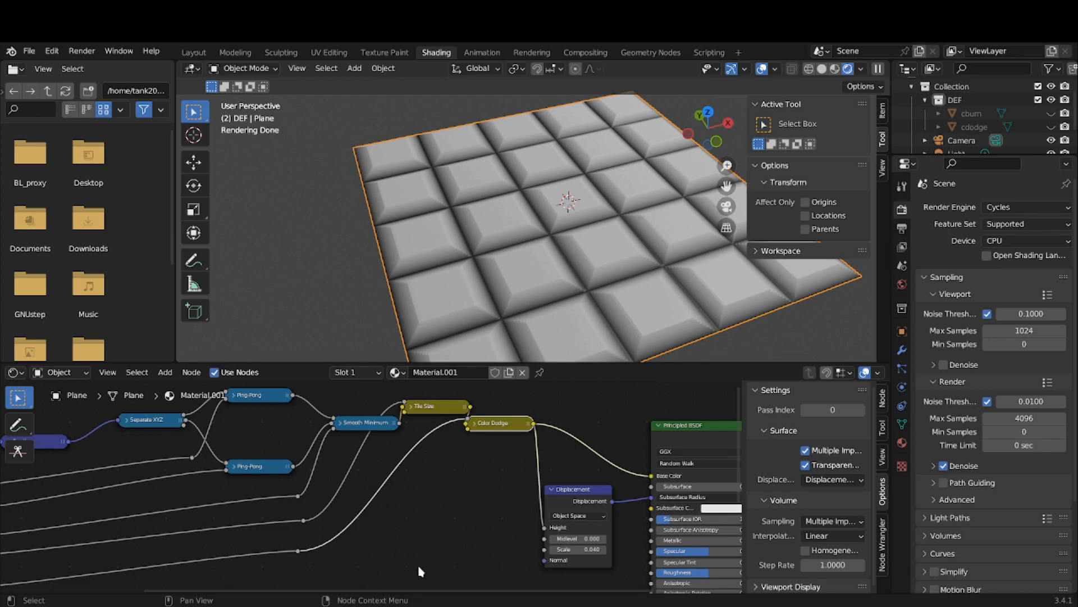
Compare 0.9 and 0.8 in the expanded Tile Size value node, leave it at 0.9, and collapse the node.
middle_drag(430, 568, 538, 533)
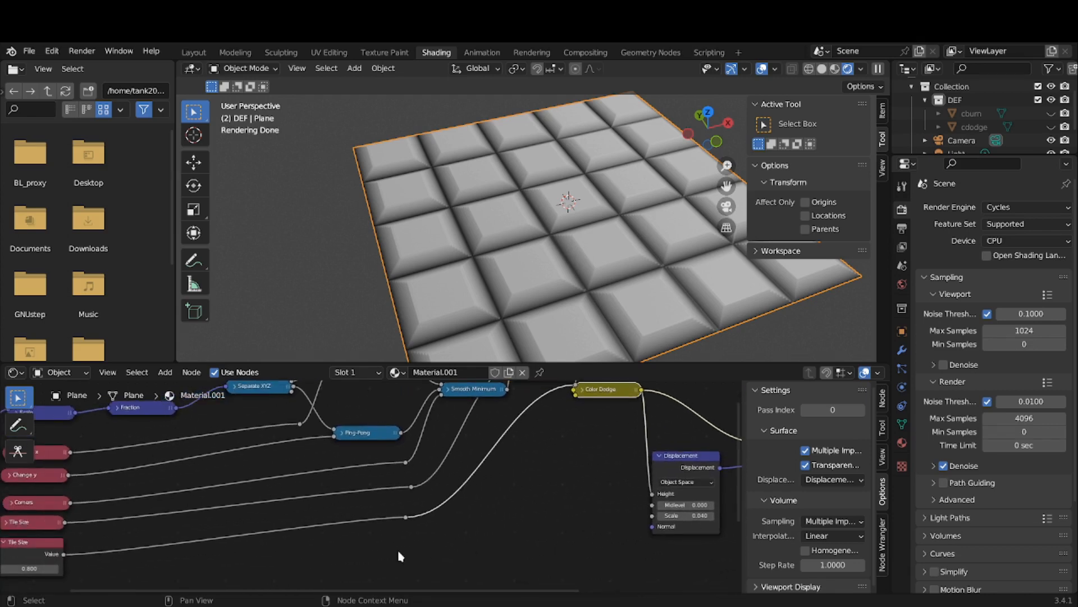
middle_drag(401, 556, 604, 530)
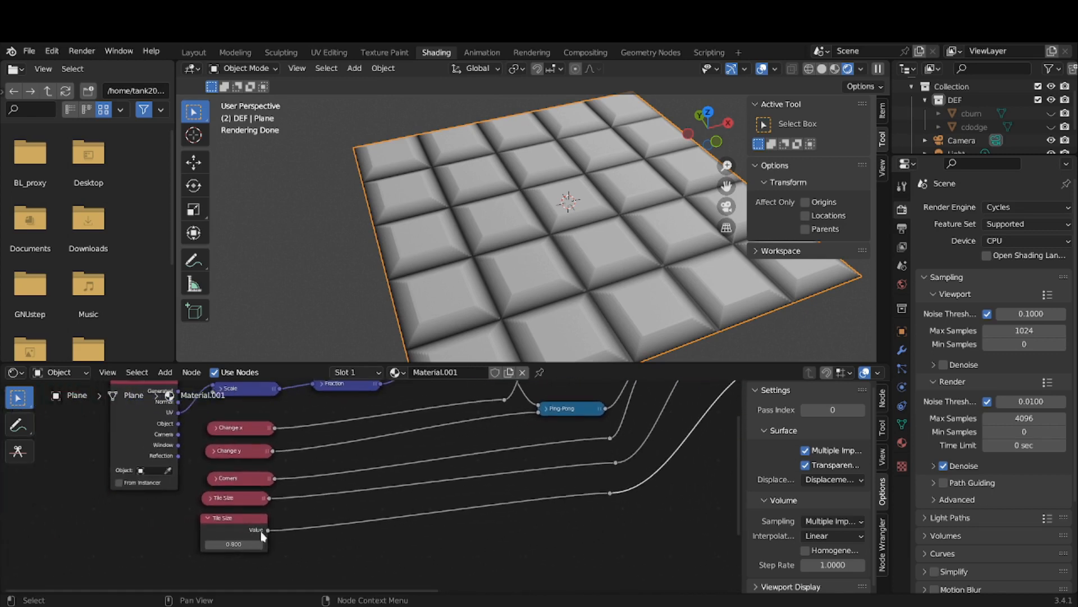
mouse_move(234, 544)
mouse_down()
mouse_move(200, 543)
mouse_move(239, 544)
mouse_up()
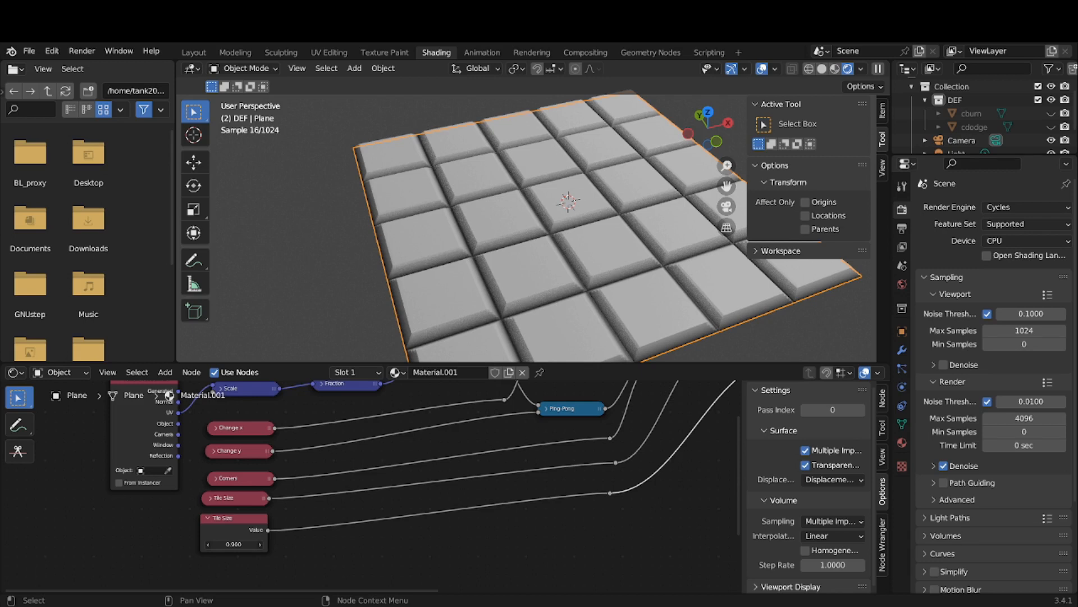
drag(239, 544, 234, 544)
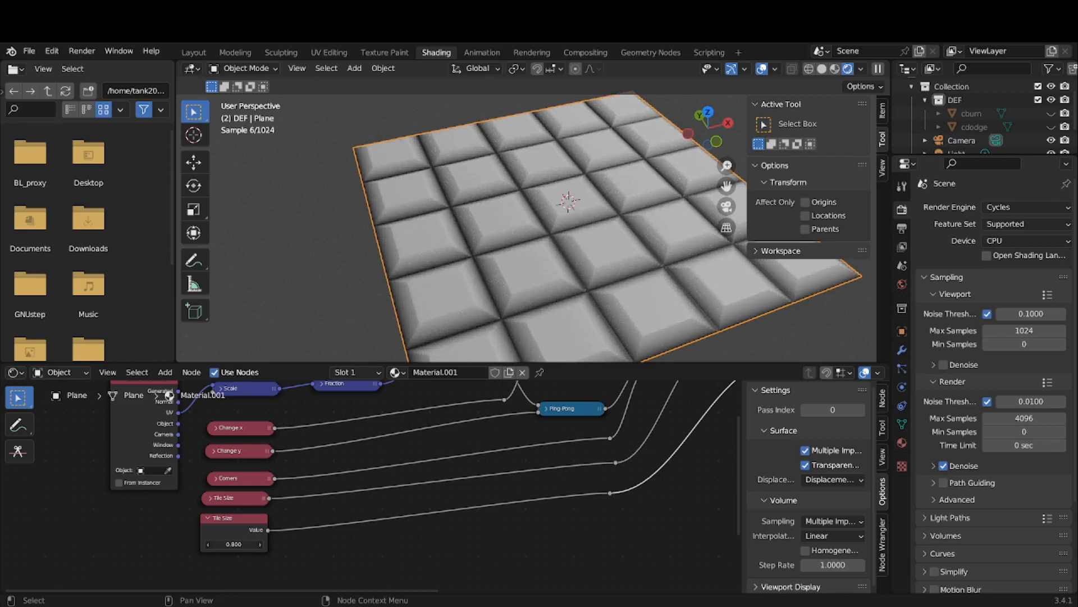
drag(233, 544, 239, 544)
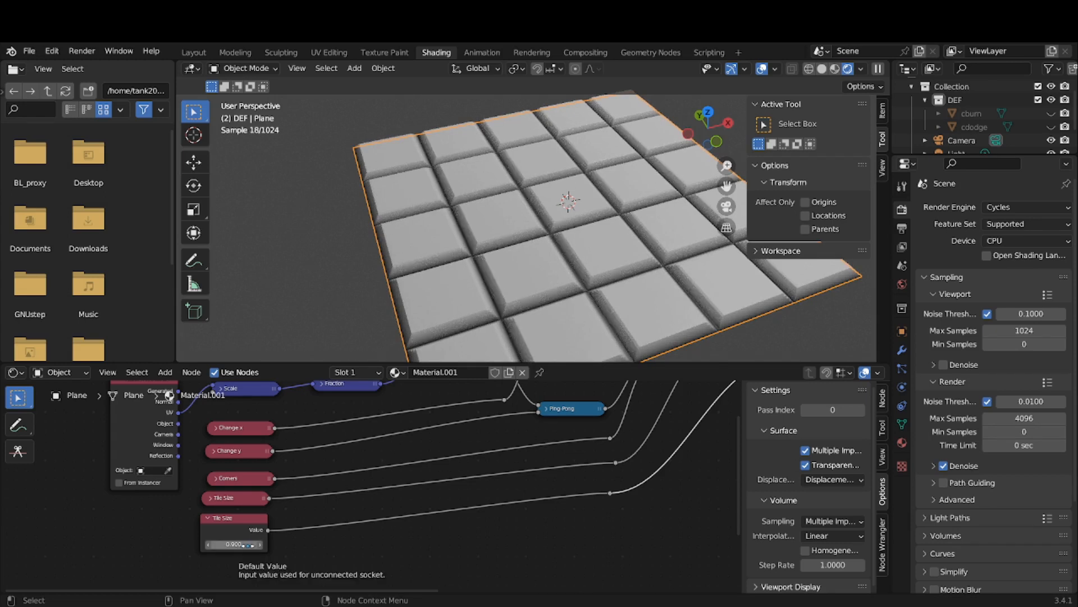
click(217, 523)
click(208, 518)
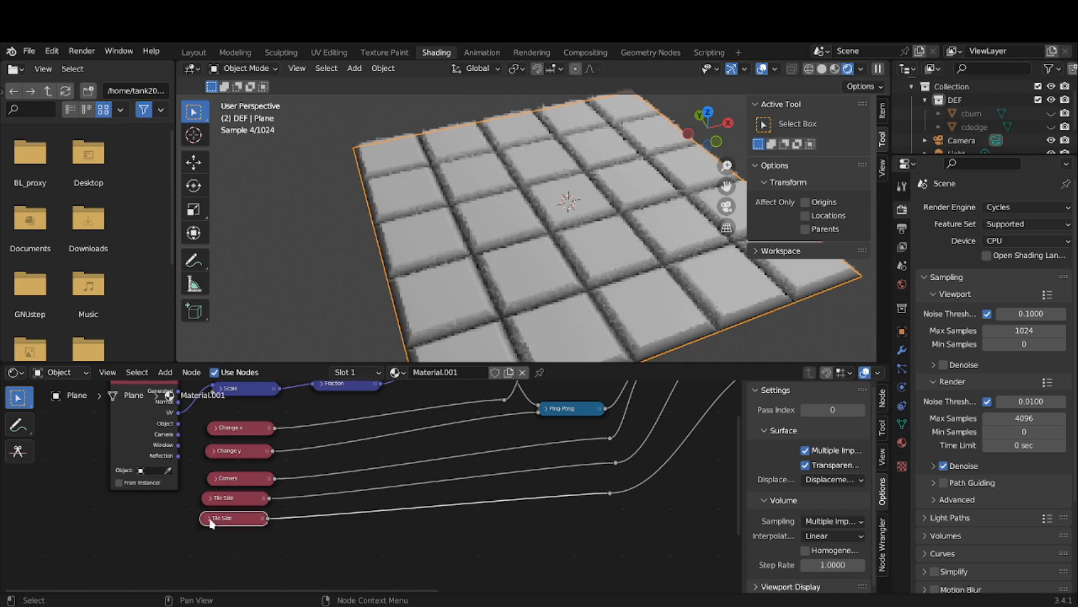
Add a Value node below the two Tile Size nodes and set it to 0.04.
middle_drag(591, 487, 333, 499)
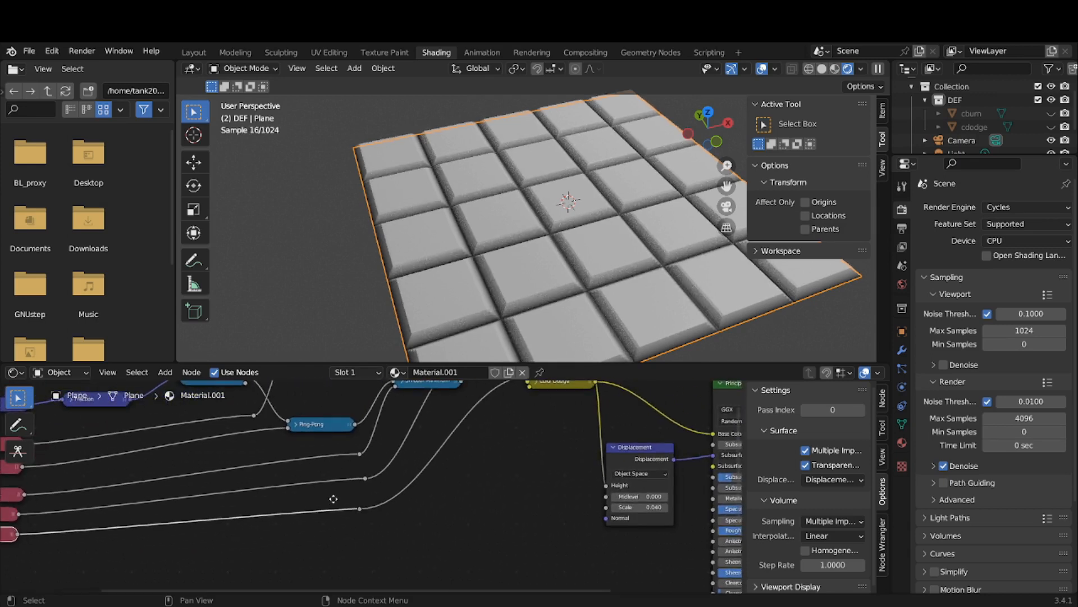
middle_drag(447, 489, 625, 482)
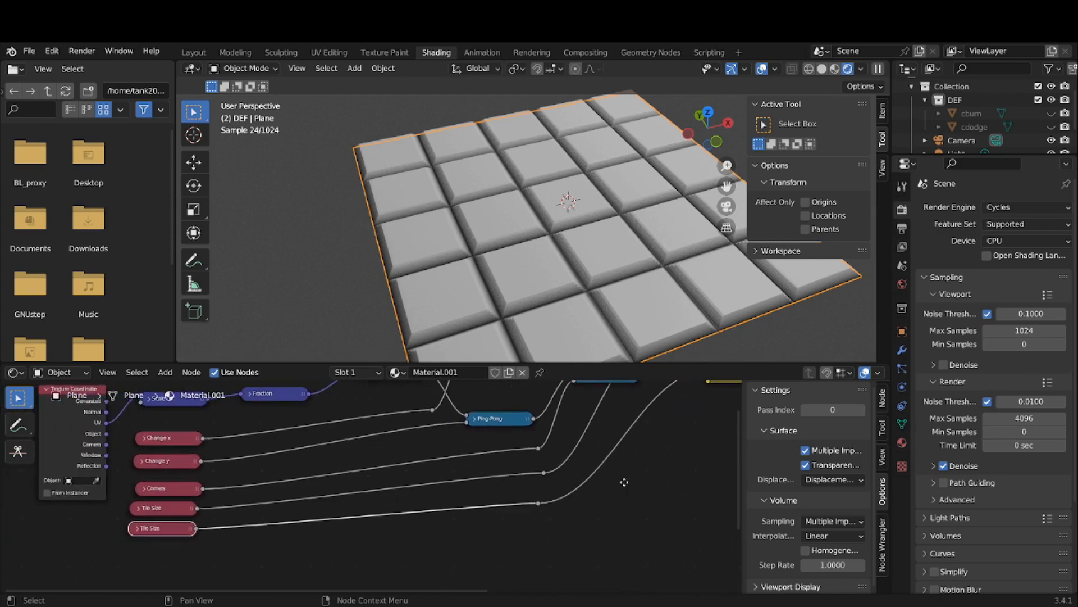
middle_drag(429, 521, 604, 509)
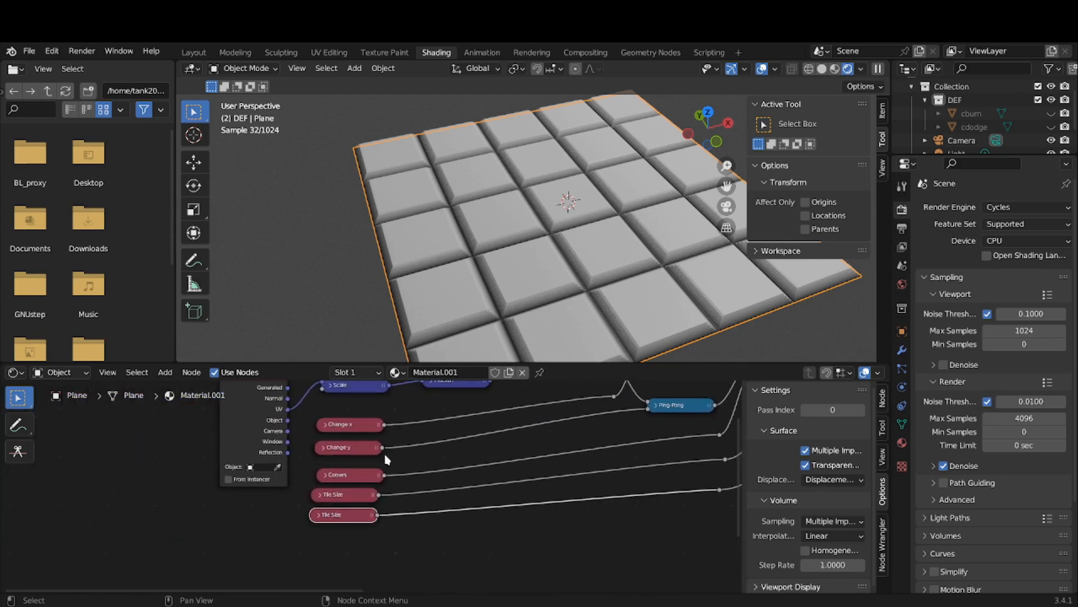
click(165, 372)
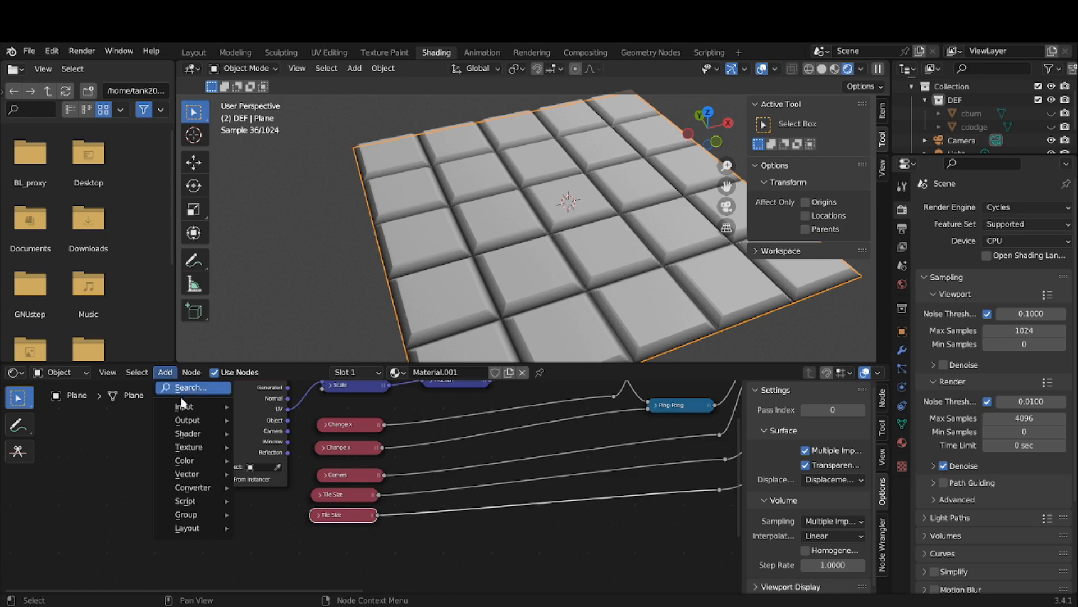
mouse_move(186, 407)
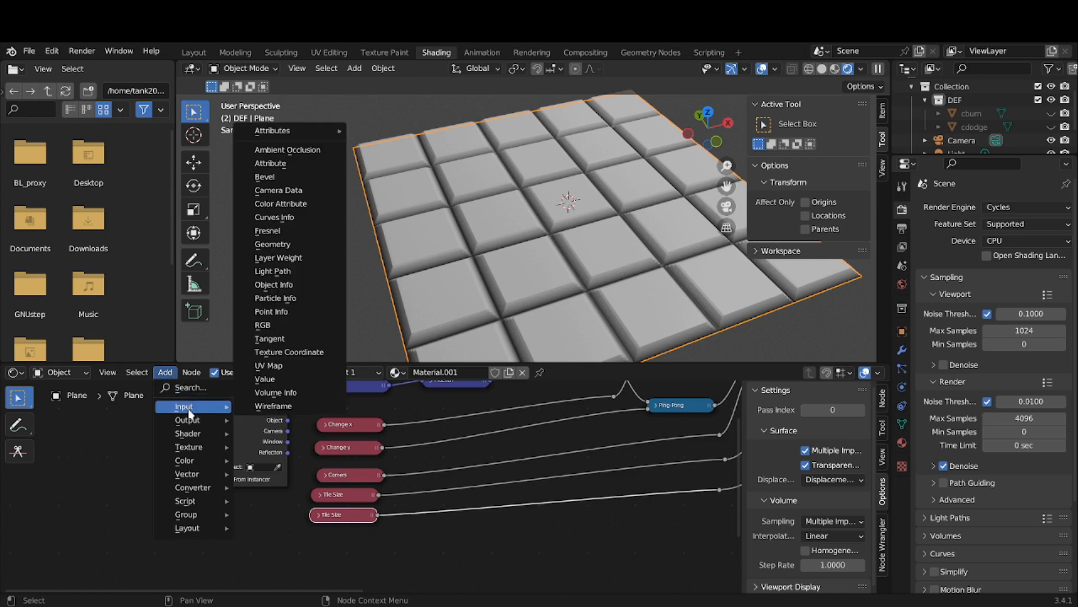
click(266, 384)
click(345, 561)
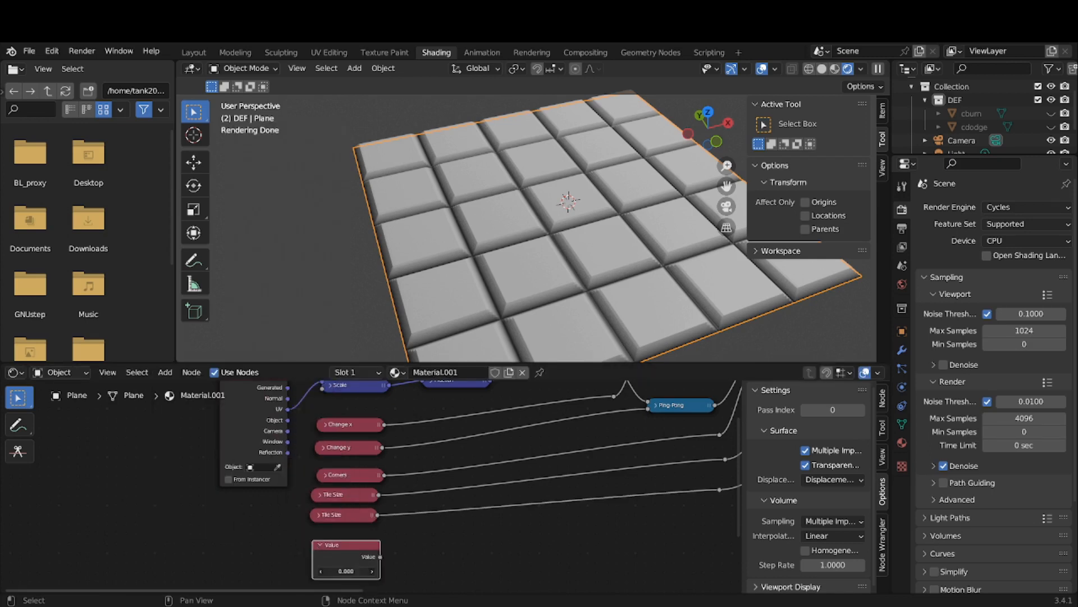
click(349, 572)
key(BackSpace)
key(Return)
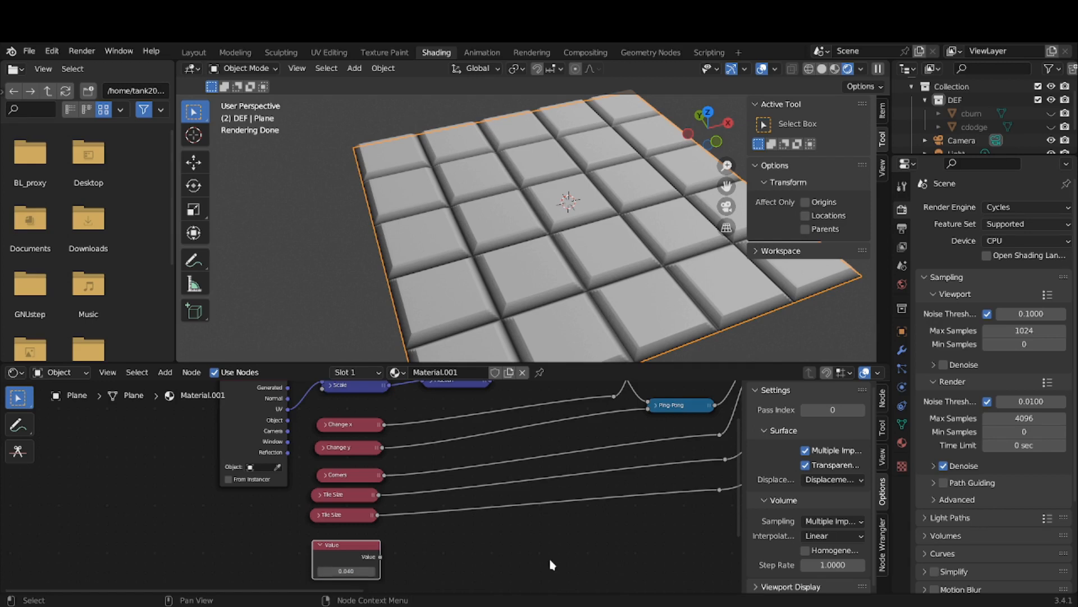
Connect the new Value node's output to the Displacement node's Scale input.
middle_drag(531, 557, 317, 585)
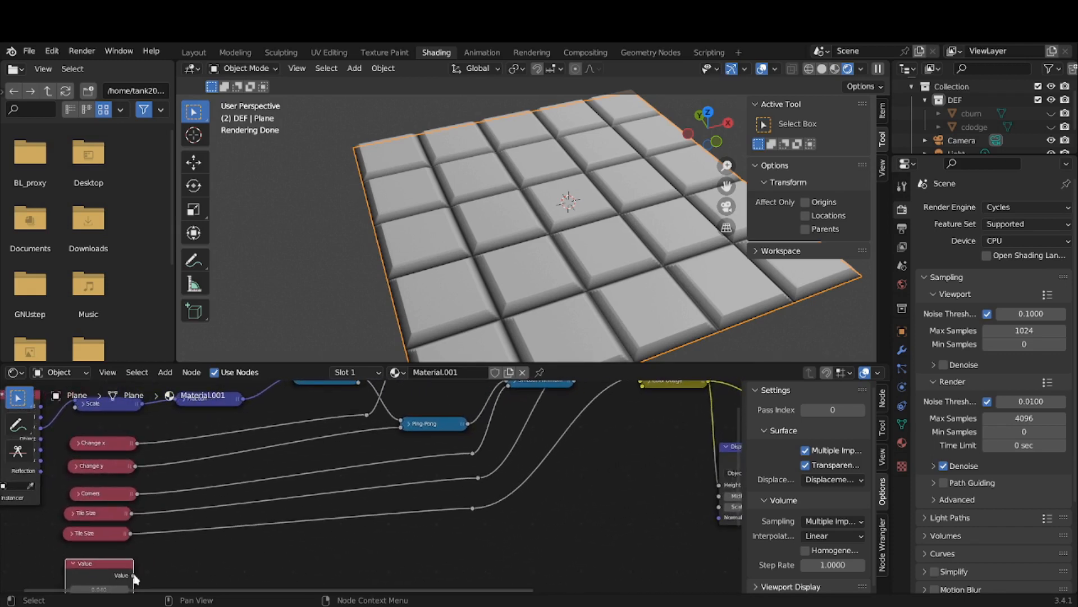
drag(134, 575, 730, 442)
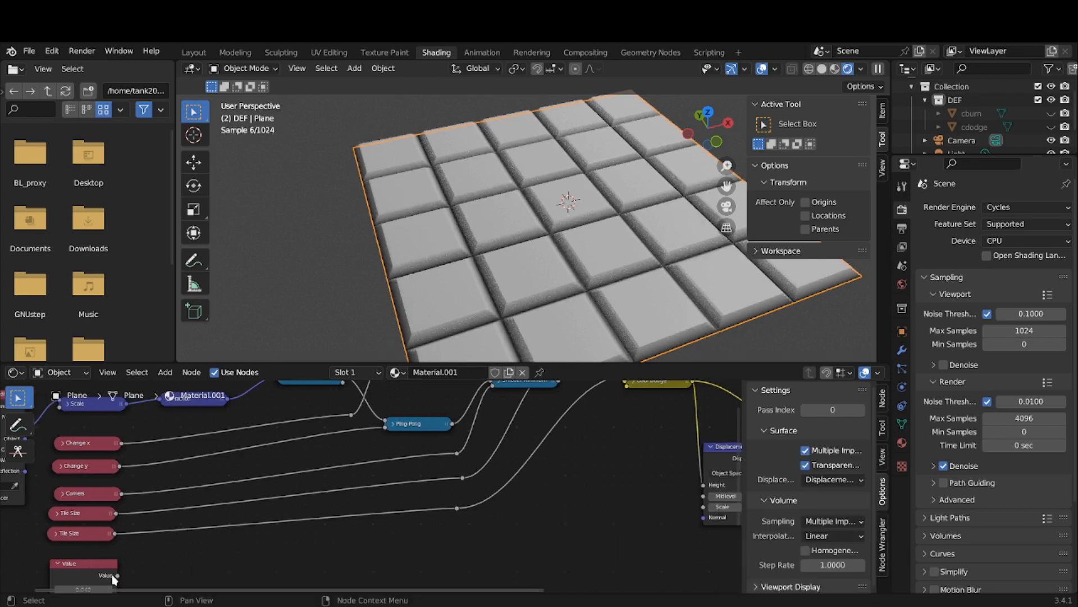
drag(117, 575, 704, 507)
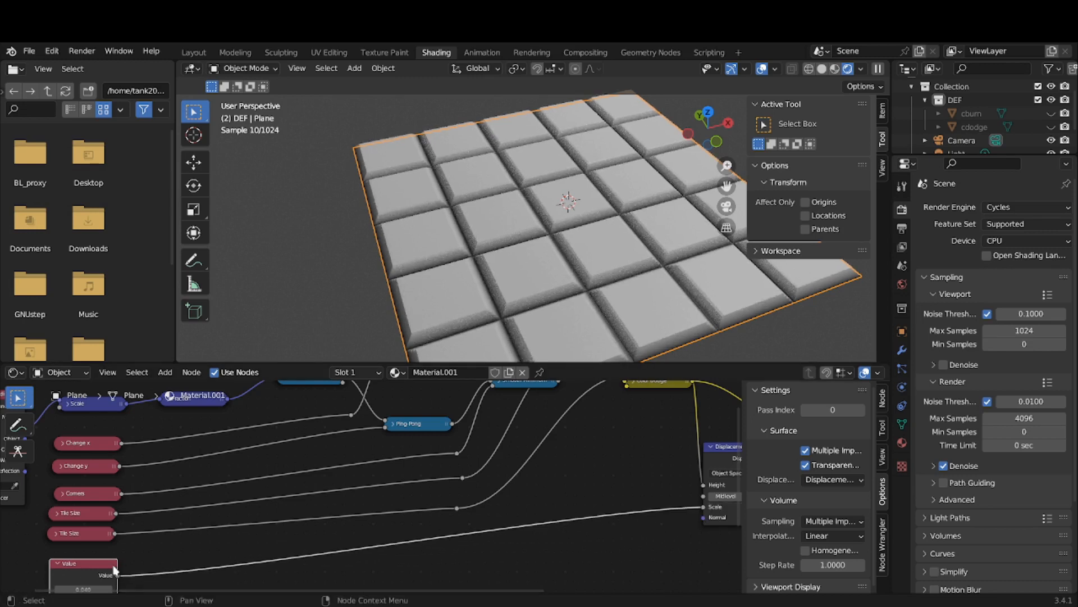
Label the value node that drives the displacement scale "Tile Height".
middle_drag(114, 570, 232, 531)
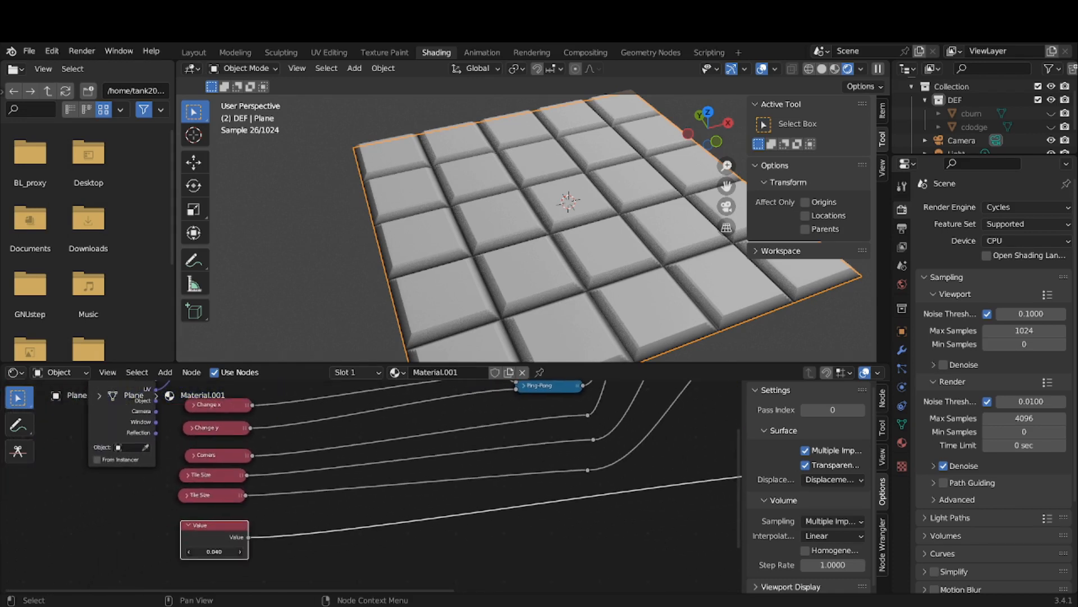
mouse_move(214, 551)
mouse_down()
mouse_move(231, 551)
mouse_move(209, 552)
mouse_up()
key(F2)
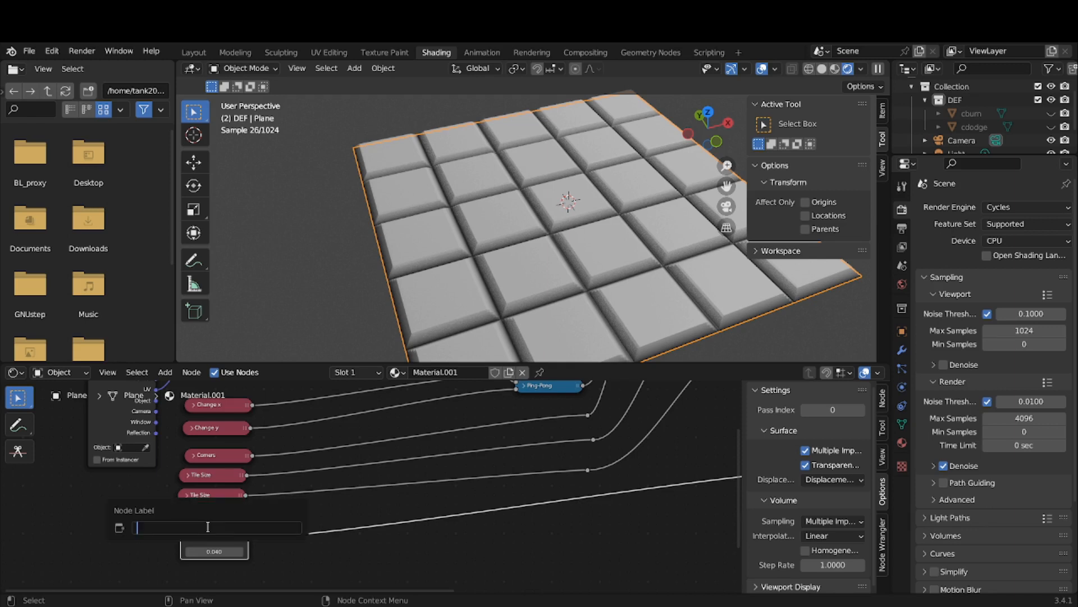
text(Tile Hi)
key(Return)
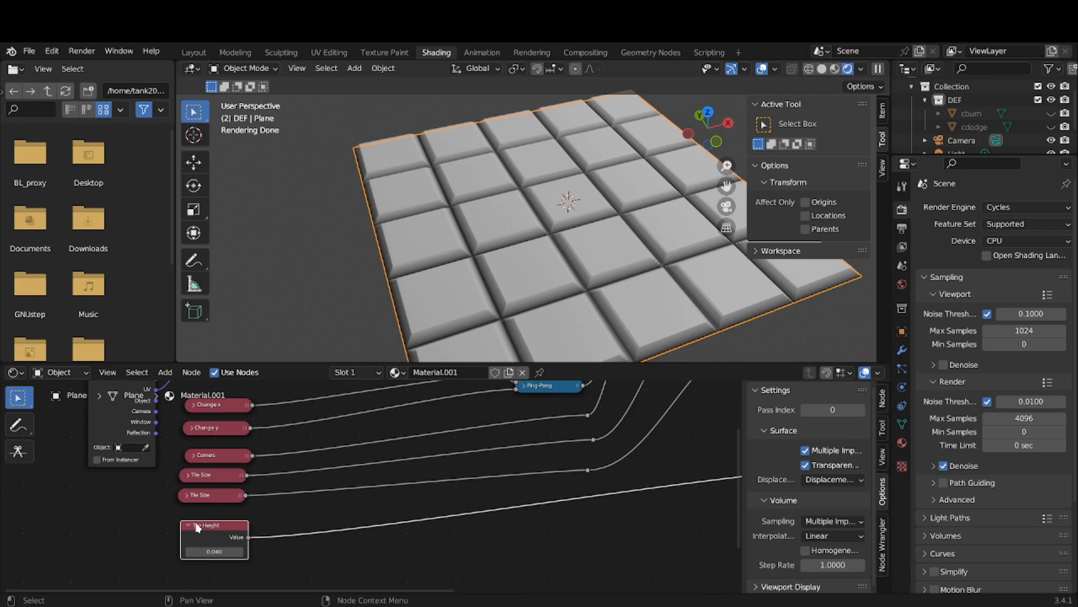
Collapse the Tile Height value node.
click(189, 524)
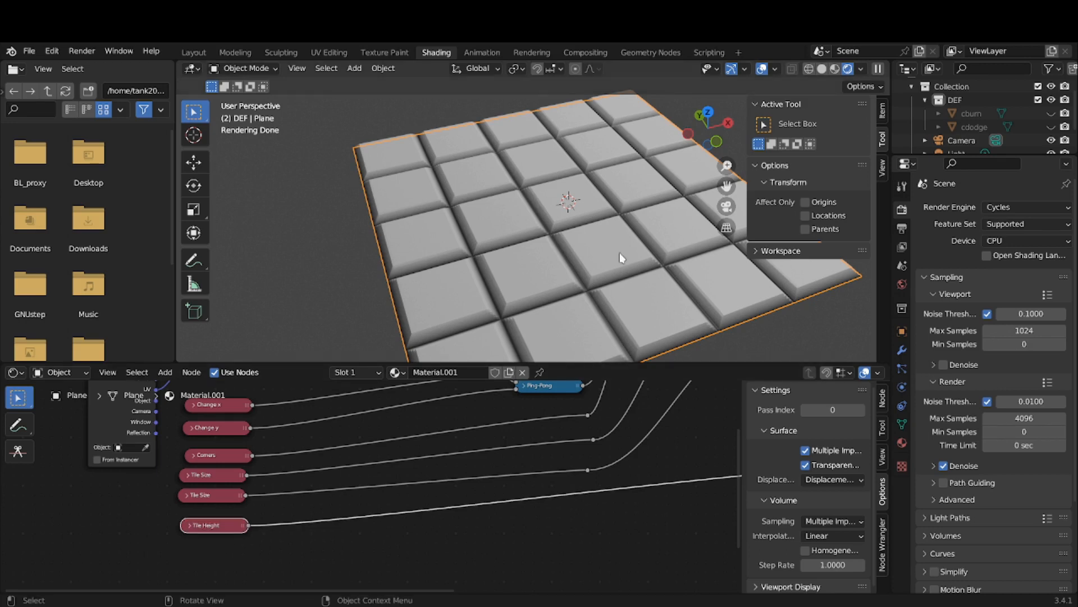
Try 0.2 and 0.1 in the Corners value node, restore its original value, and collapse the node.
middle_drag(621, 258, 709, 233)
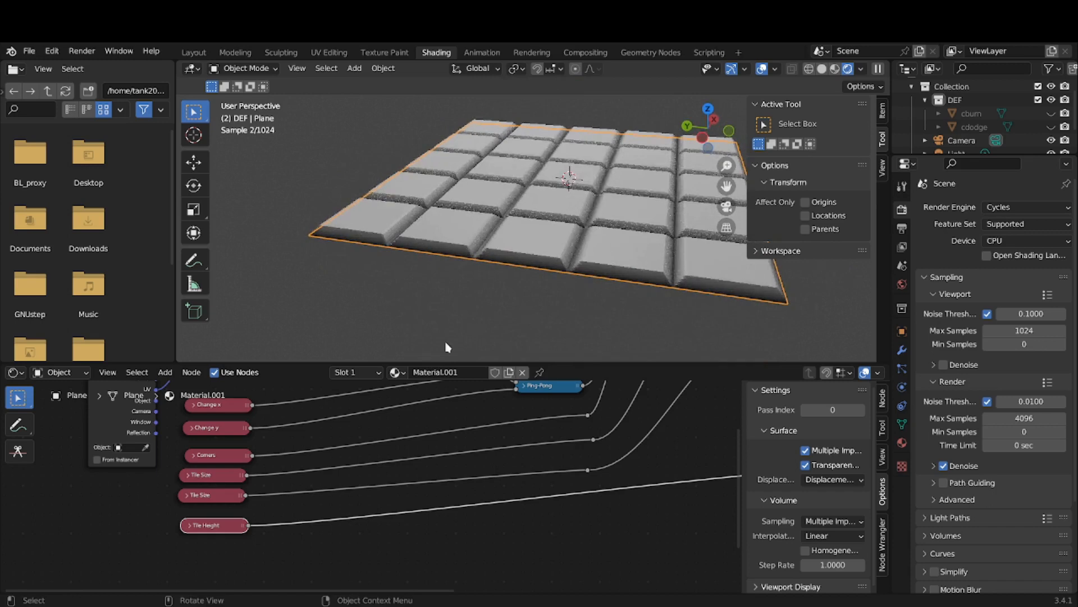
click(198, 457)
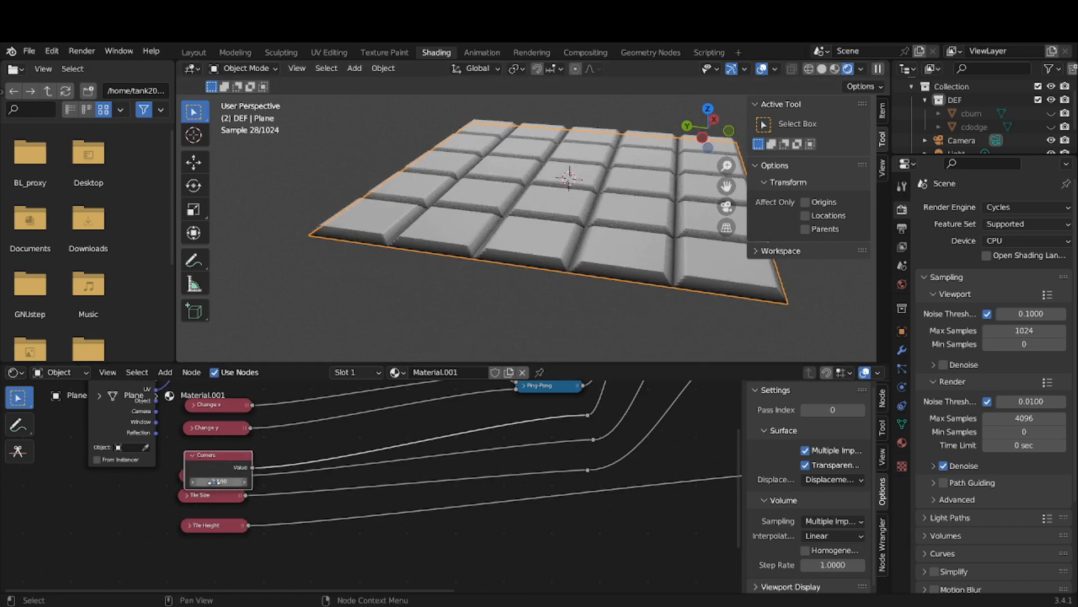
drag(214, 482, 239, 482)
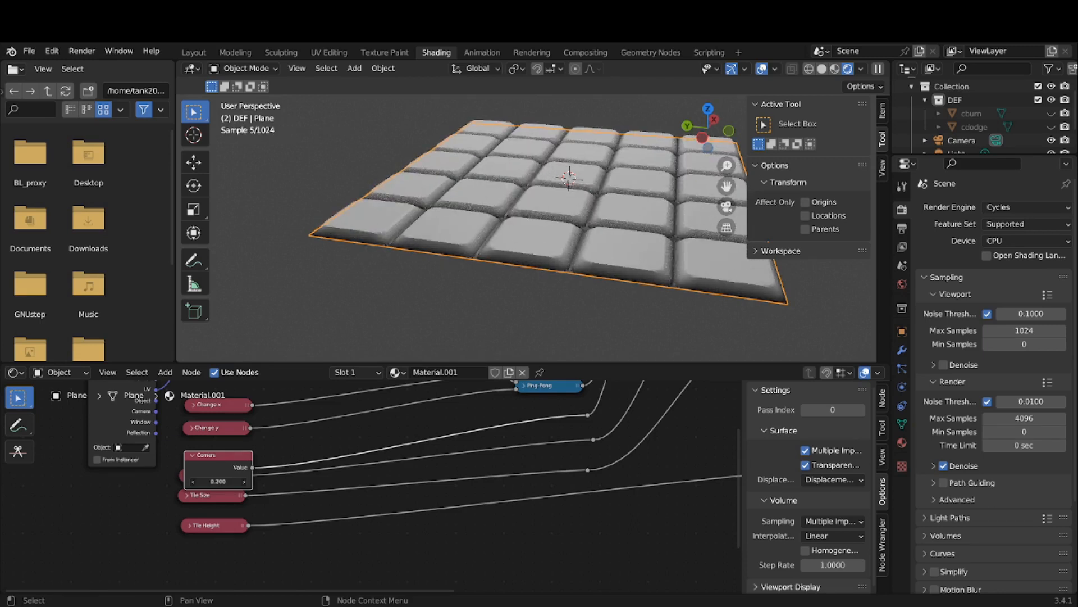
click(192, 482)
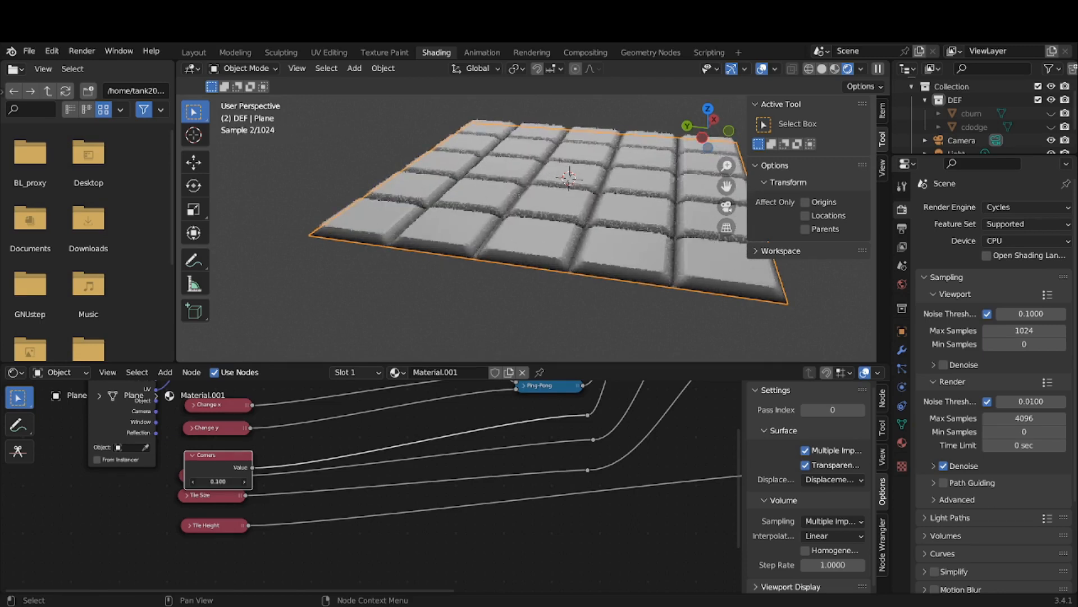
click(192, 482)
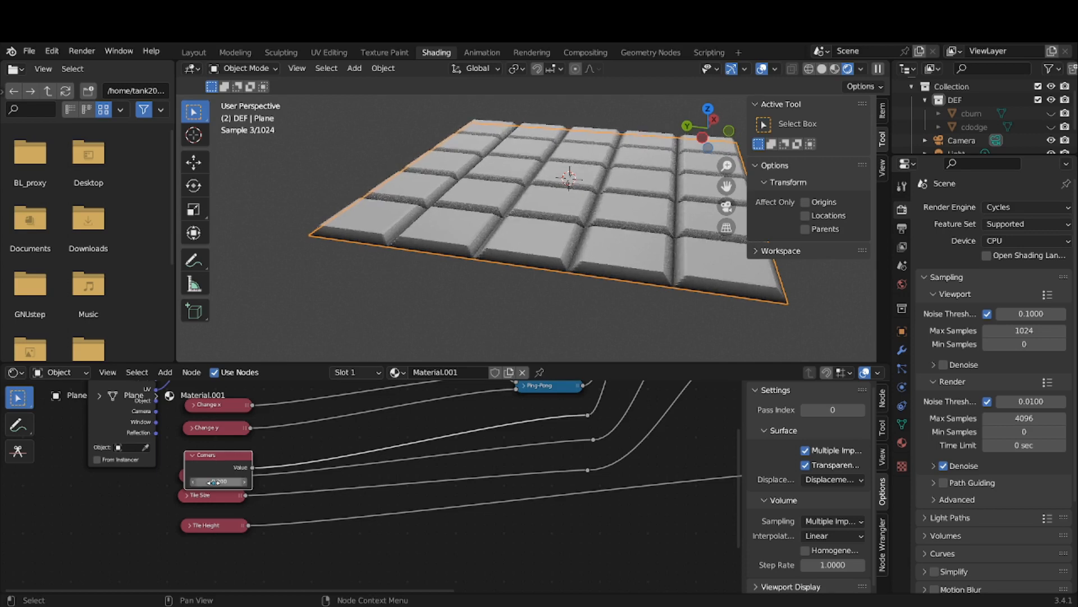
click(192, 455)
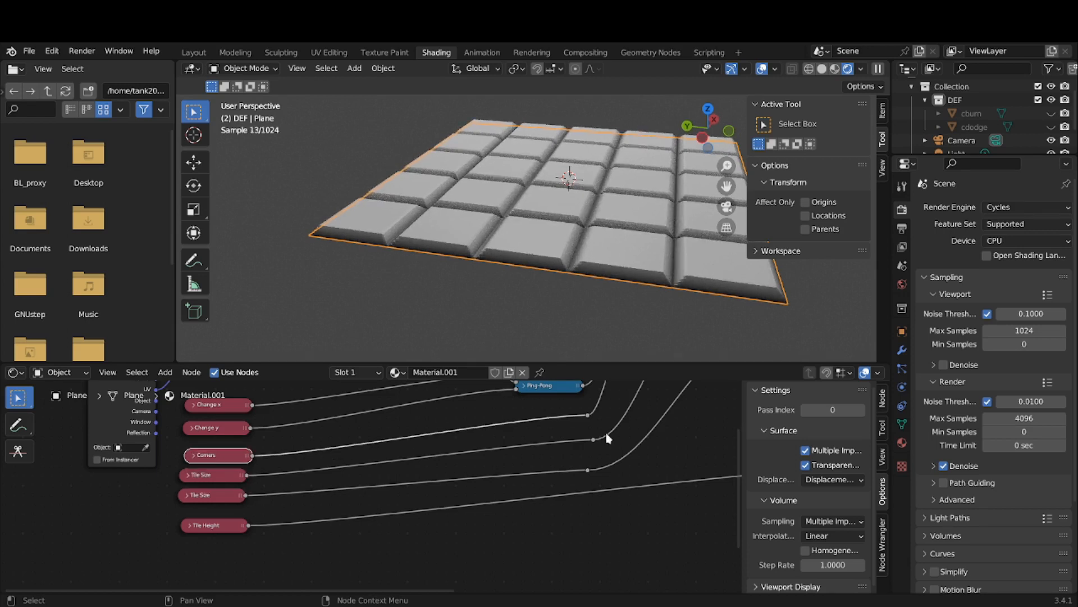
Rearrange the Displacement and Color Dodge nodes to make room before the Principled BSDF.
middle_drag(606, 448, 508, 484)
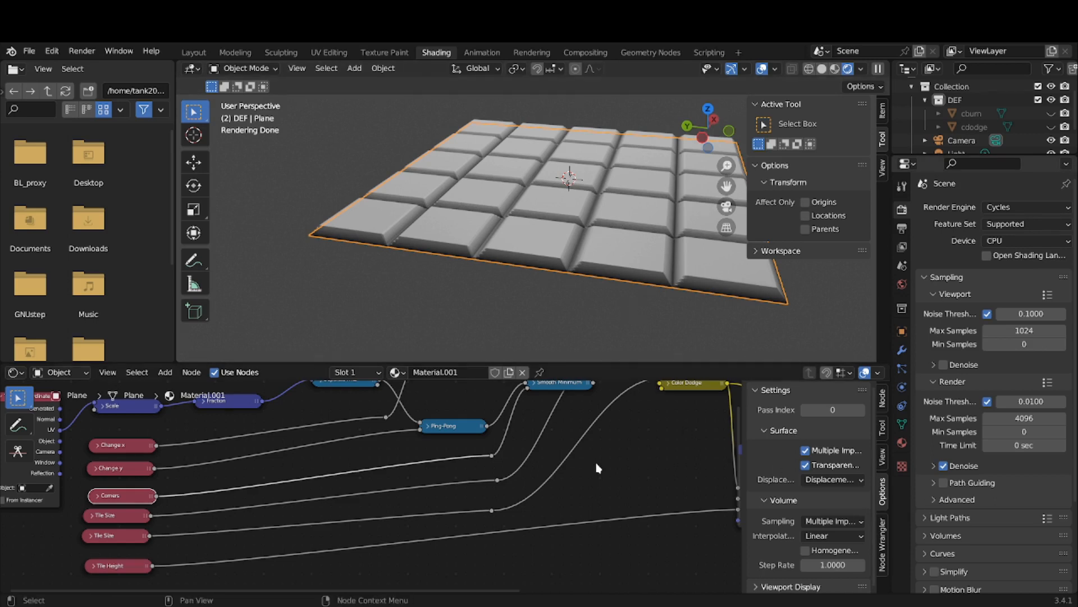
middle_drag(672, 467, 446, 494)
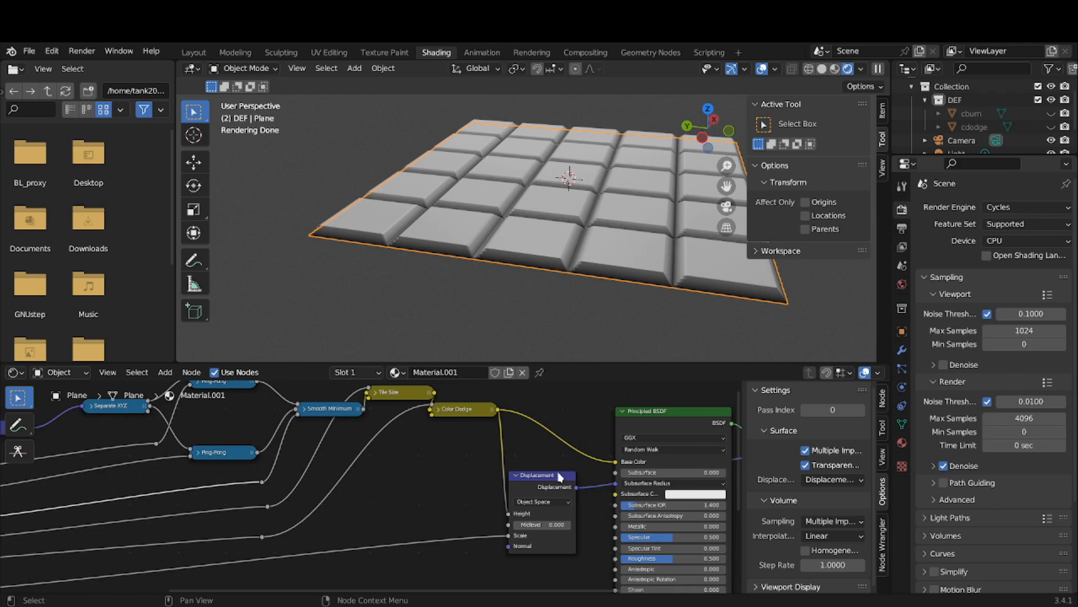
drag(553, 476, 566, 504)
drag(449, 411, 393, 433)
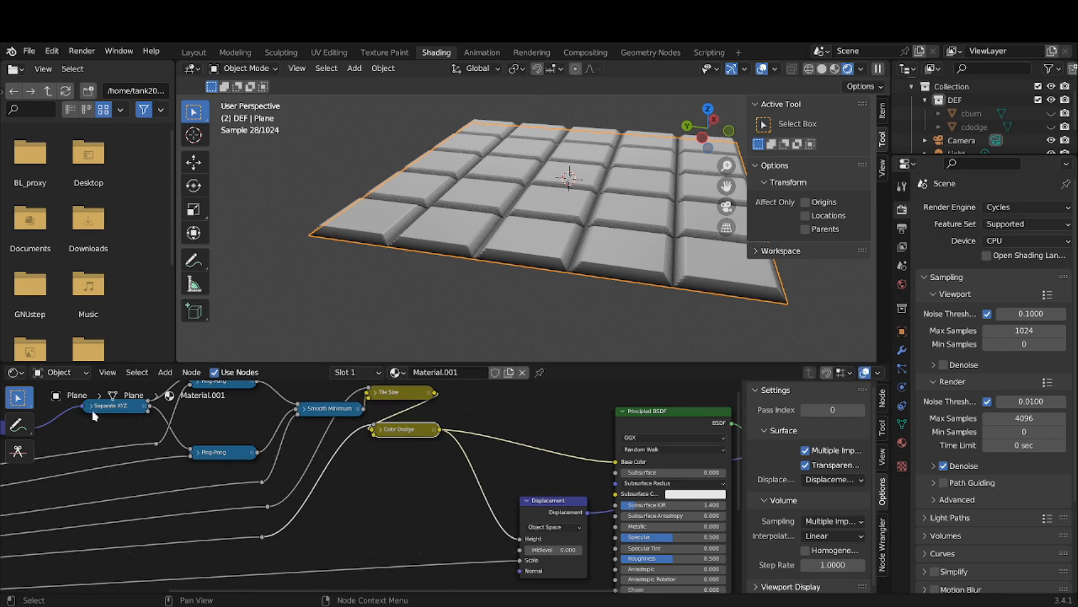
click(165, 371)
key(t)
key(t)
click(17, 428)
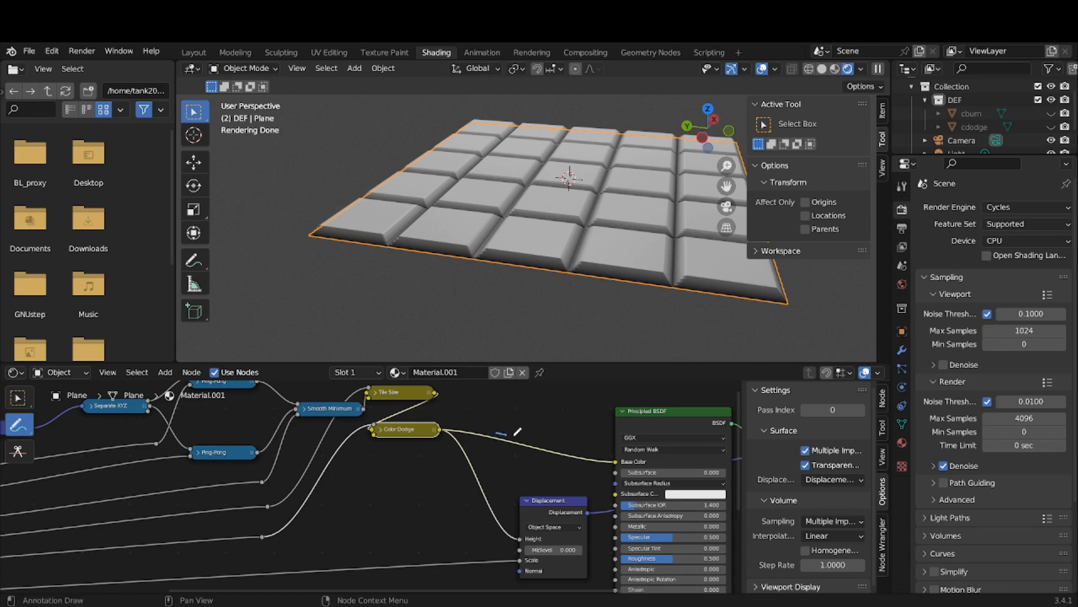
drag(513, 434, 600, 453)
ctrl+drag(598, 459, 511, 450)
Insert a ColorRamp node between Color Dodge and the Principled BSDF's Base Color, and place it collapsed above the Displacement node.
click(165, 371)
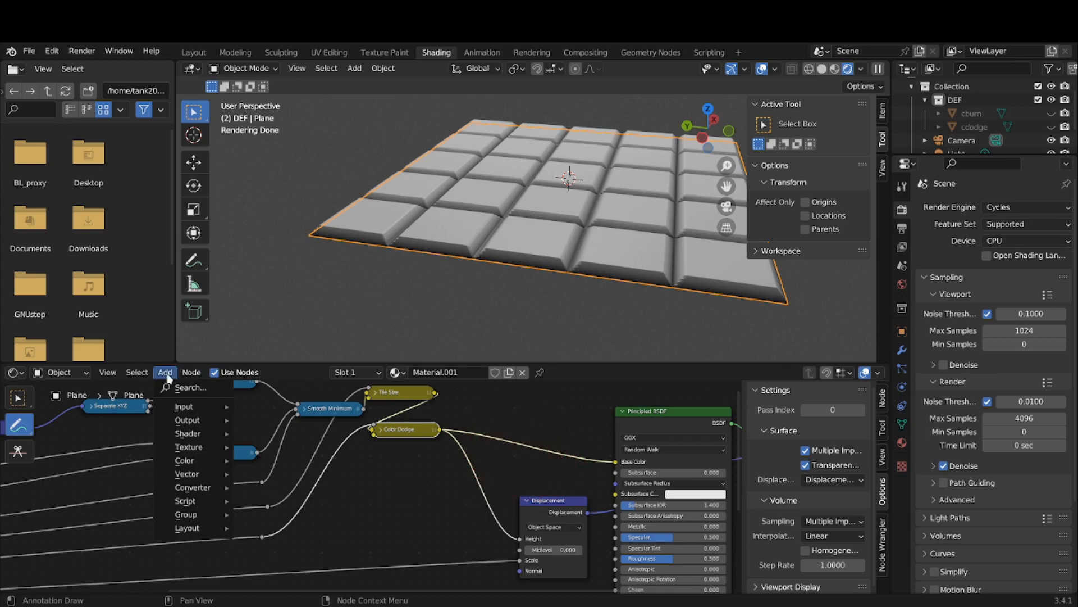
mouse_move(197, 487)
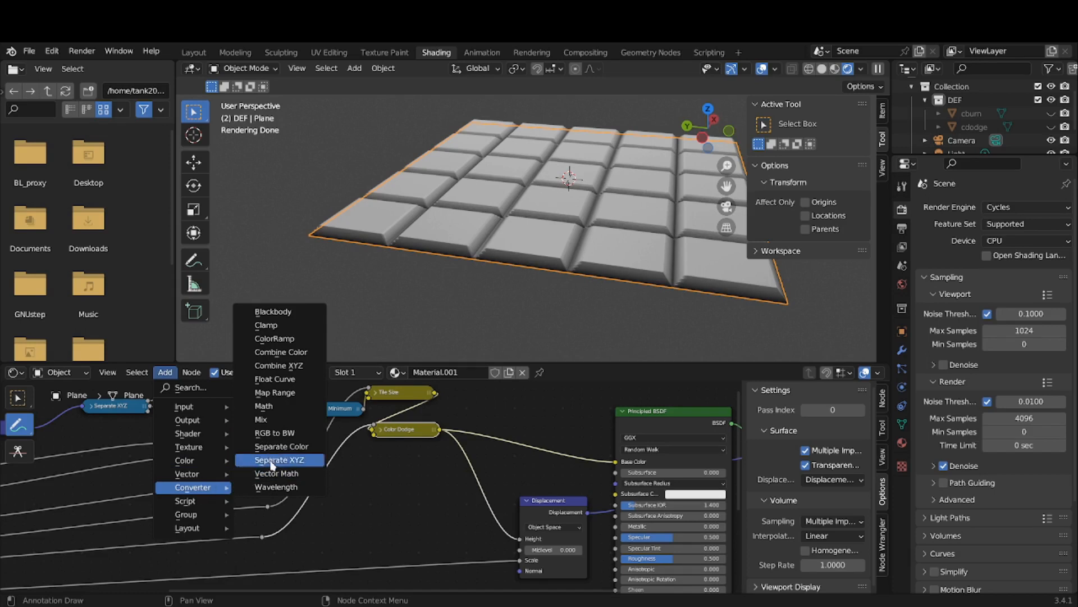
click(299, 339)
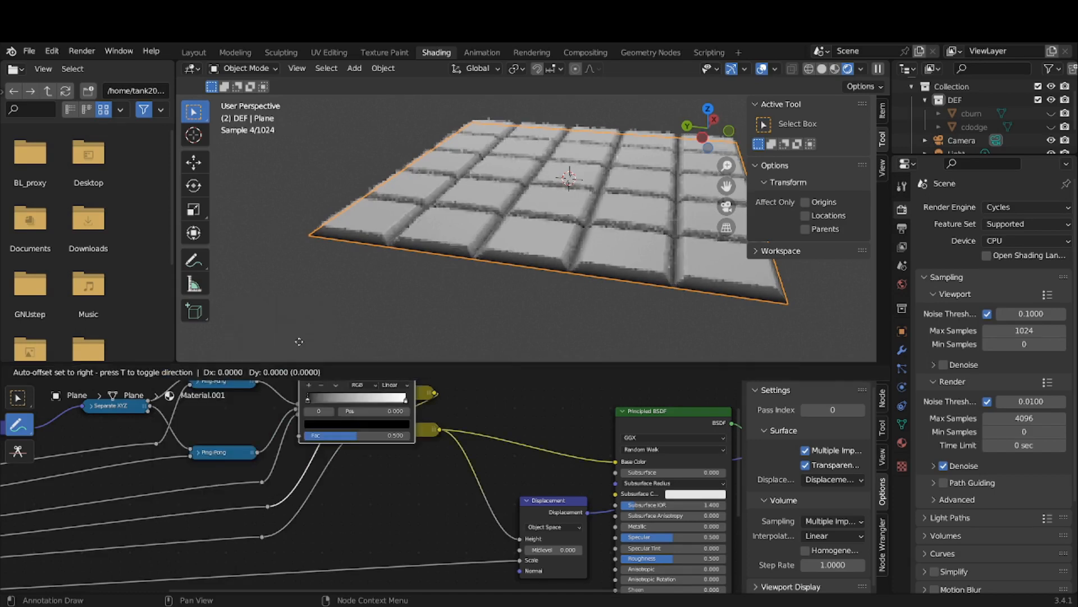
click(456, 382)
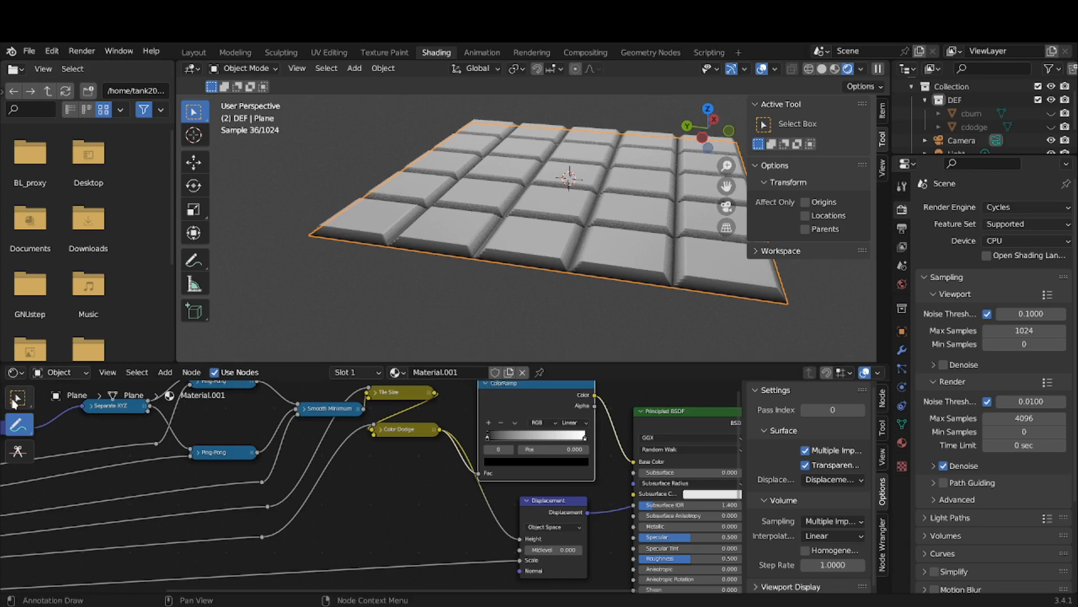
key(w)
middle_drag(496, 419, 493, 453)
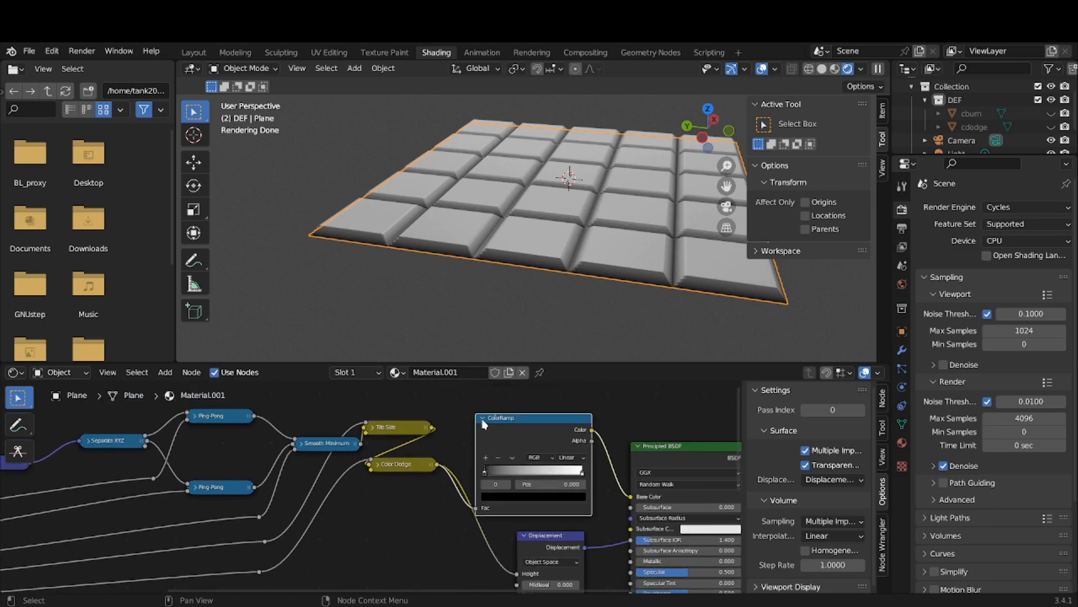
click(484, 419)
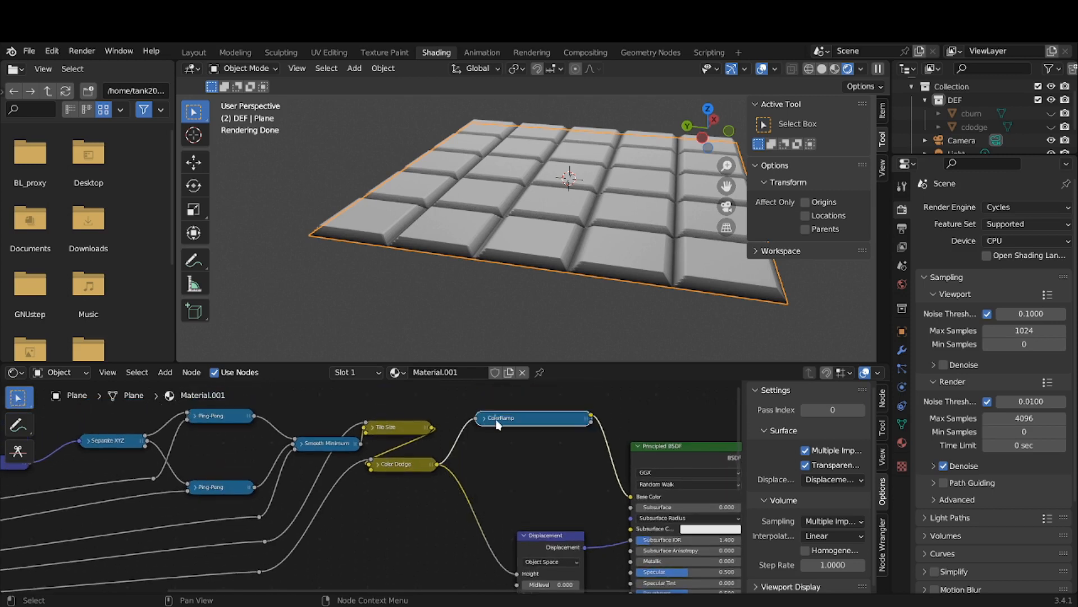
drag(499, 425, 530, 438)
Set the ColorRamp's white stop to a pinkish red, collapse the node, and move Color Dodge slightly down and away from it.
click(514, 430)
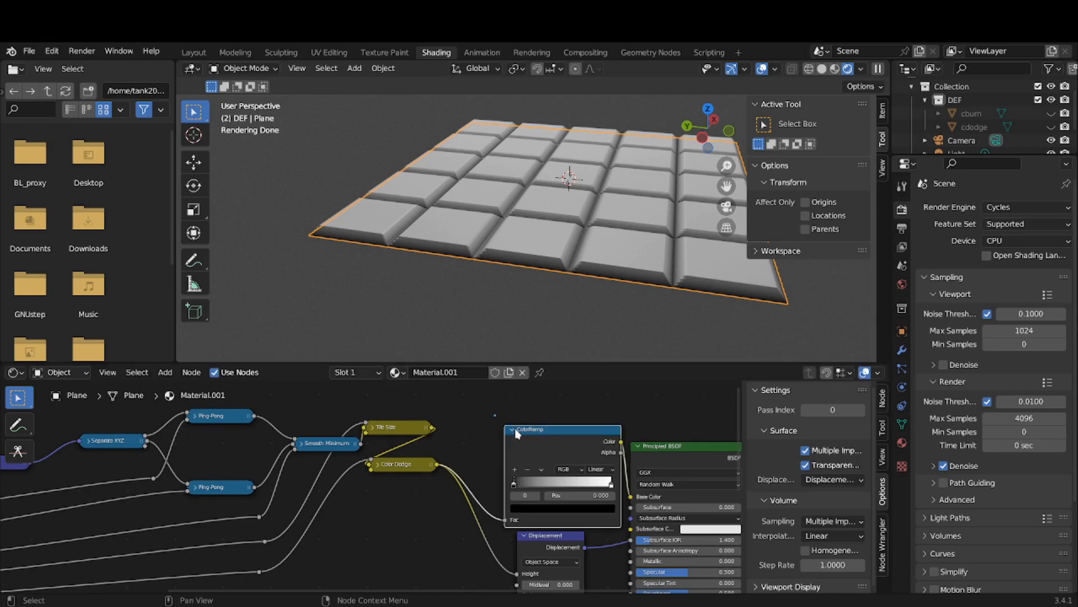
click(612, 487)
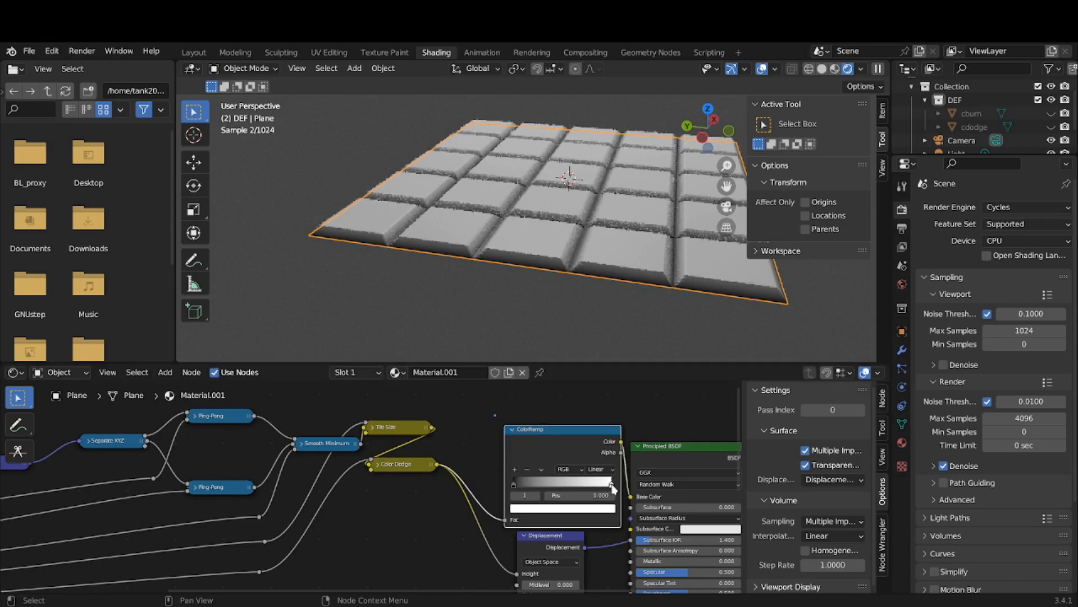
click(599, 514)
click(560, 438)
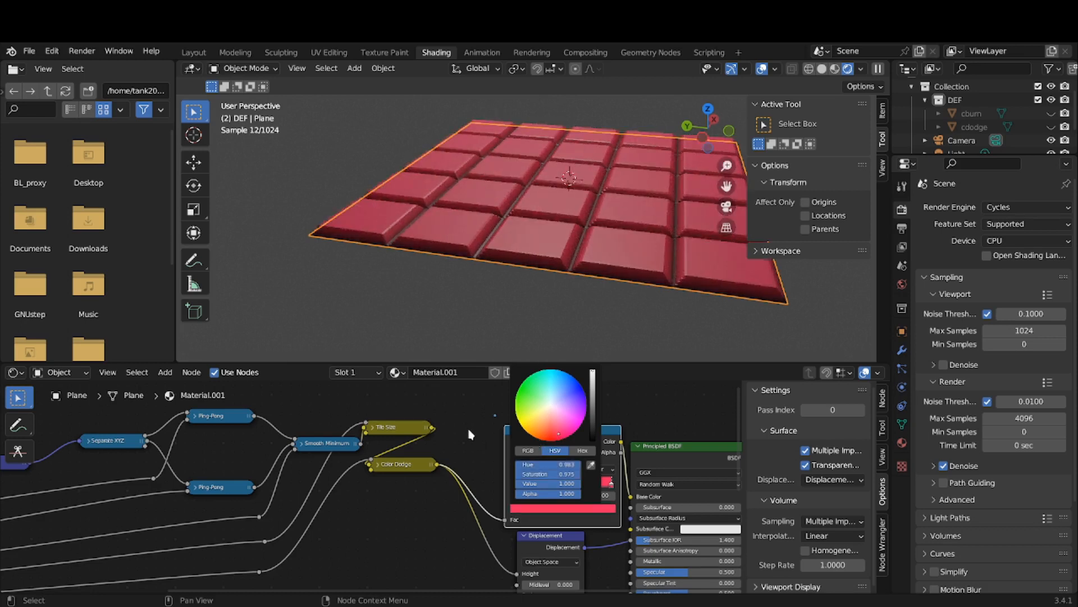
click(514, 431)
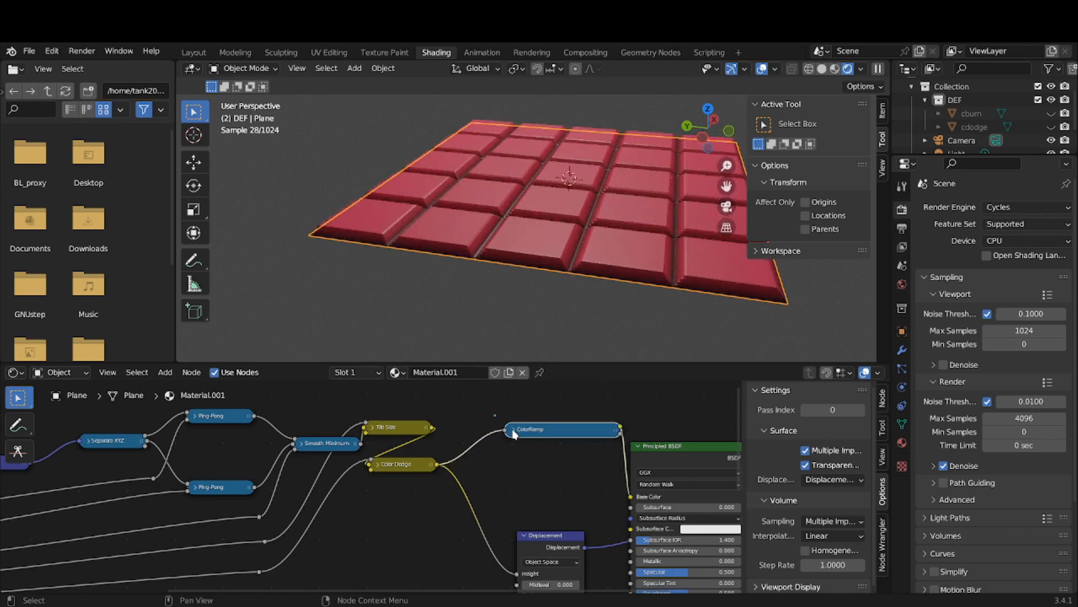
drag(420, 470, 397, 495)
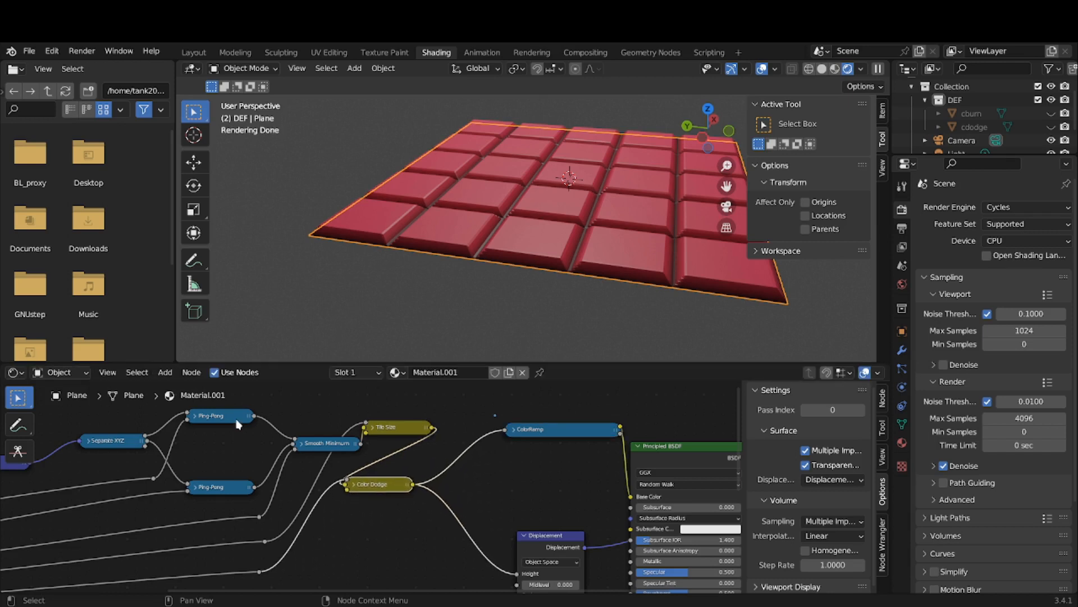
Insert a Voronoi Texture node between Color Dodge and the ColorRamp.
click(166, 375)
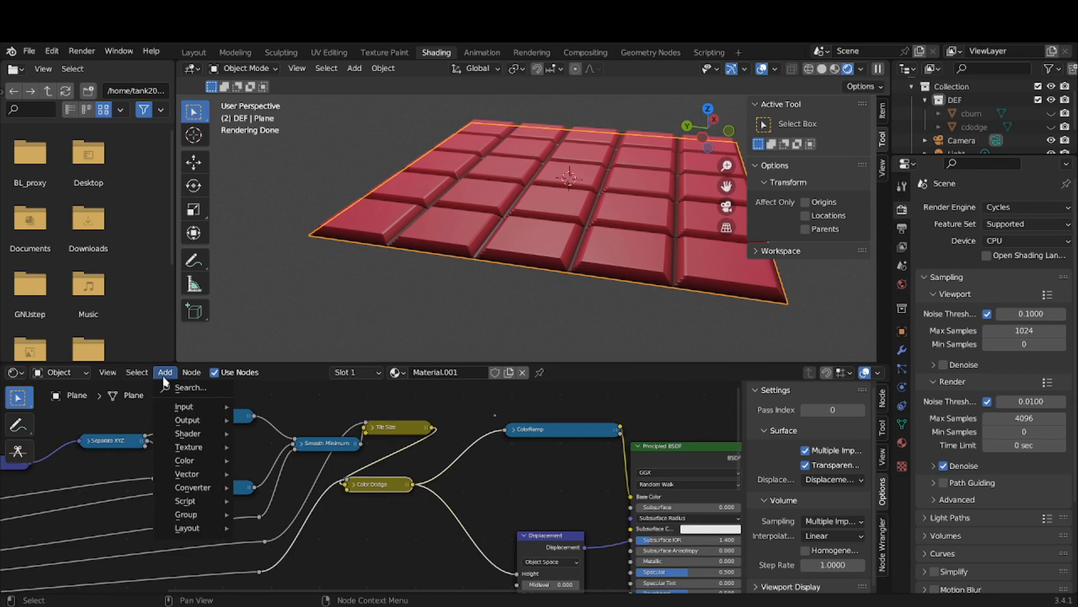
mouse_move(208, 462)
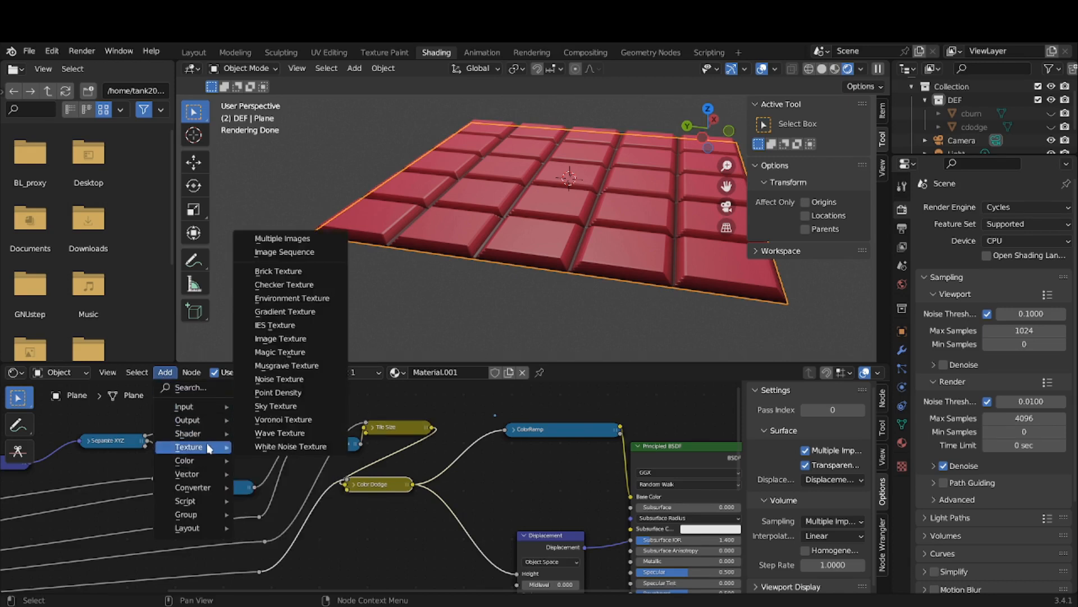
click(277, 424)
click(455, 408)
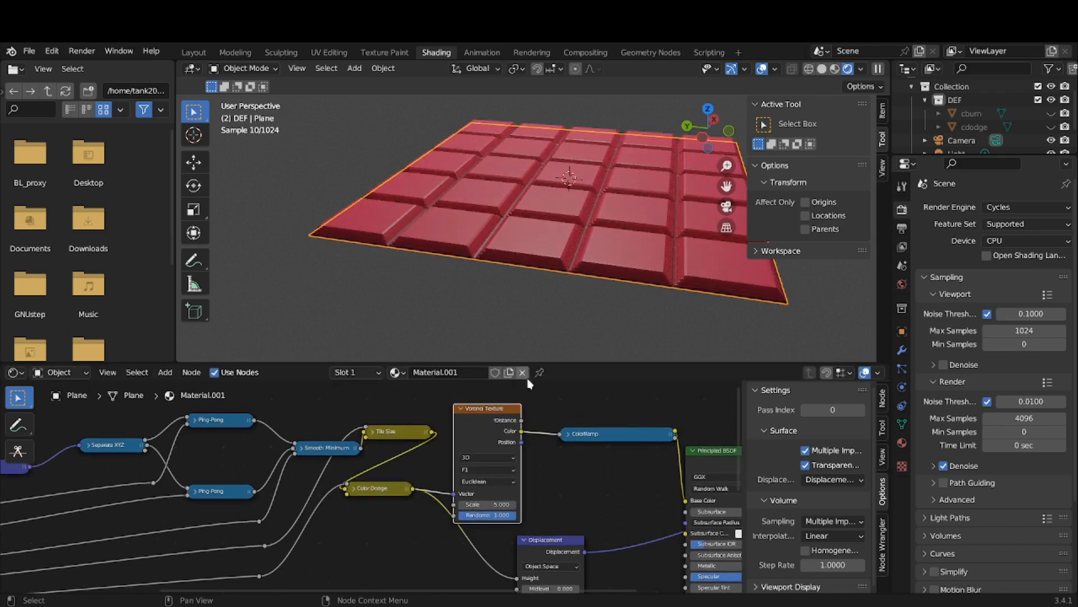
mouse_move(493, 411)
mouse_down()
mouse_move(507, 414)
mouse_move(495, 410)
mouse_up()
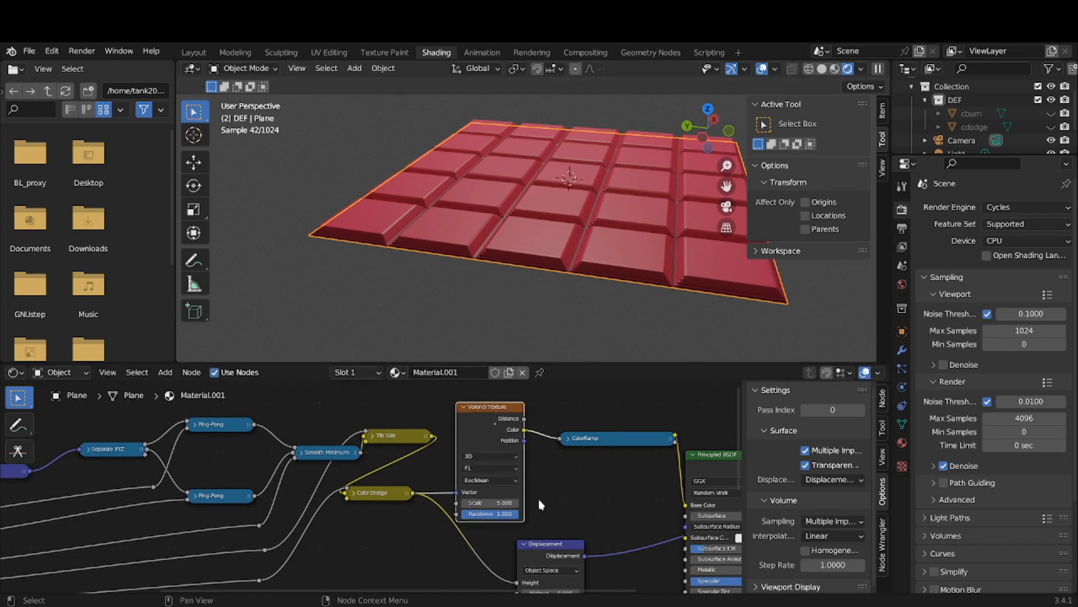
Raise the Voronoi Texture's scale slightly, move the ColorRamp closer to it, and lower its randomness to about 0.84.
mouse_move(513, 503)
mouse_down()
mouse_move(526, 503)
mouse_move(507, 504)
mouse_up()
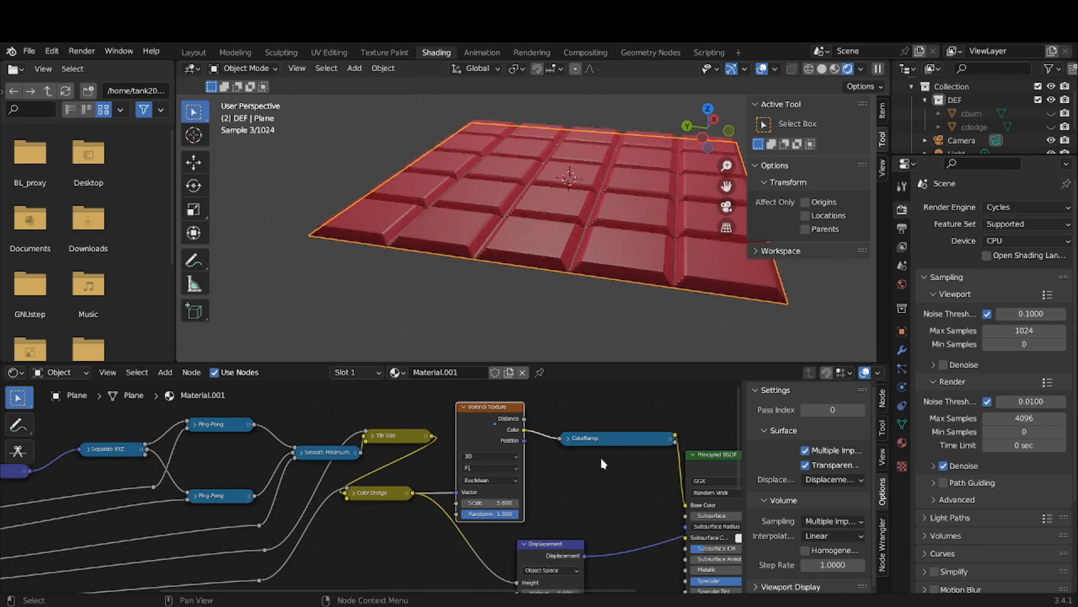
drag(605, 449, 585, 451)
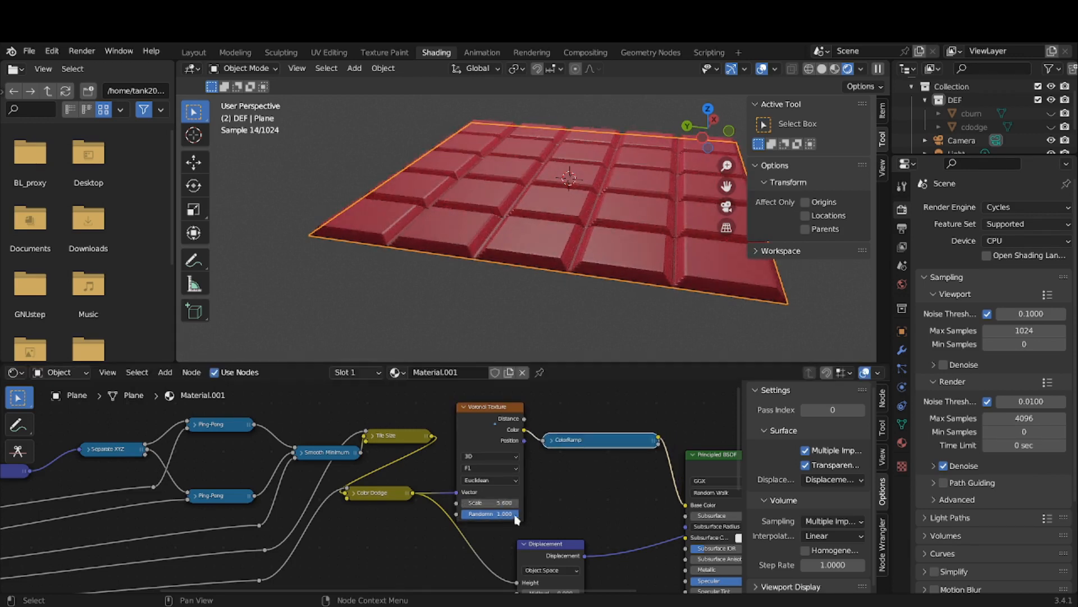
drag(501, 514, 494, 514)
Delete the Voronoi Texture node and reconnect Color Dodge directly to the ColorRamp.
click(505, 413)
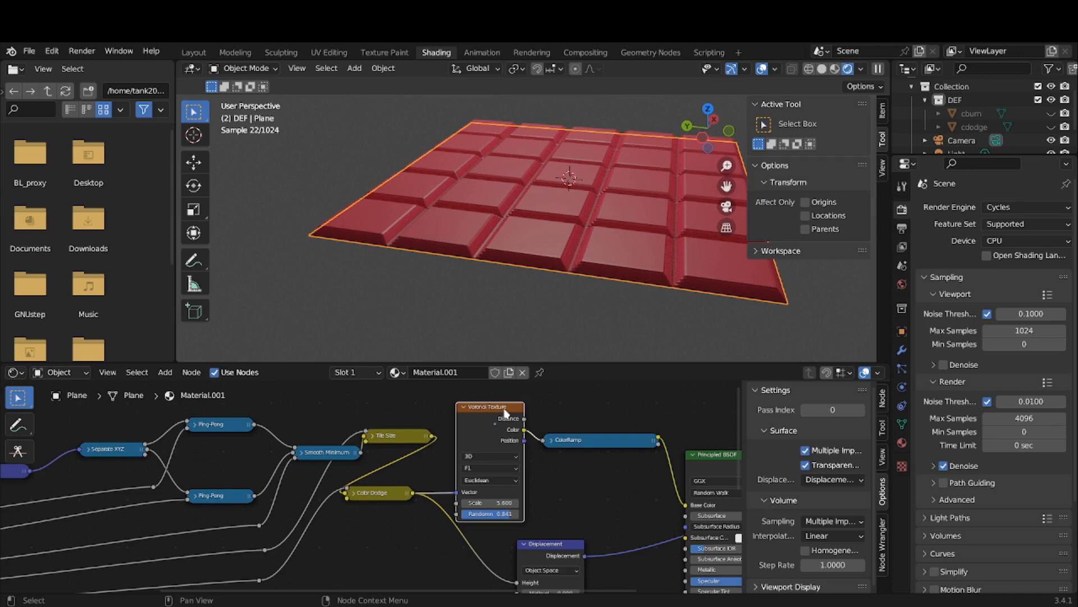
key(x)
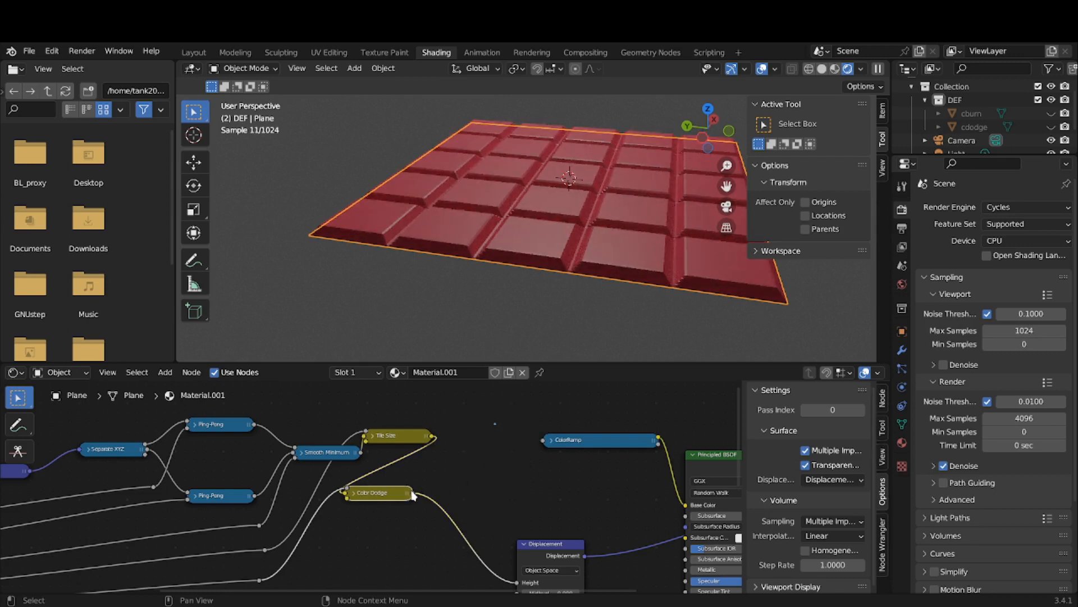
mouse_move(412, 493)
mouse_down()
mouse_move(543, 443)
mouse_move(501, 460)
mouse_up()
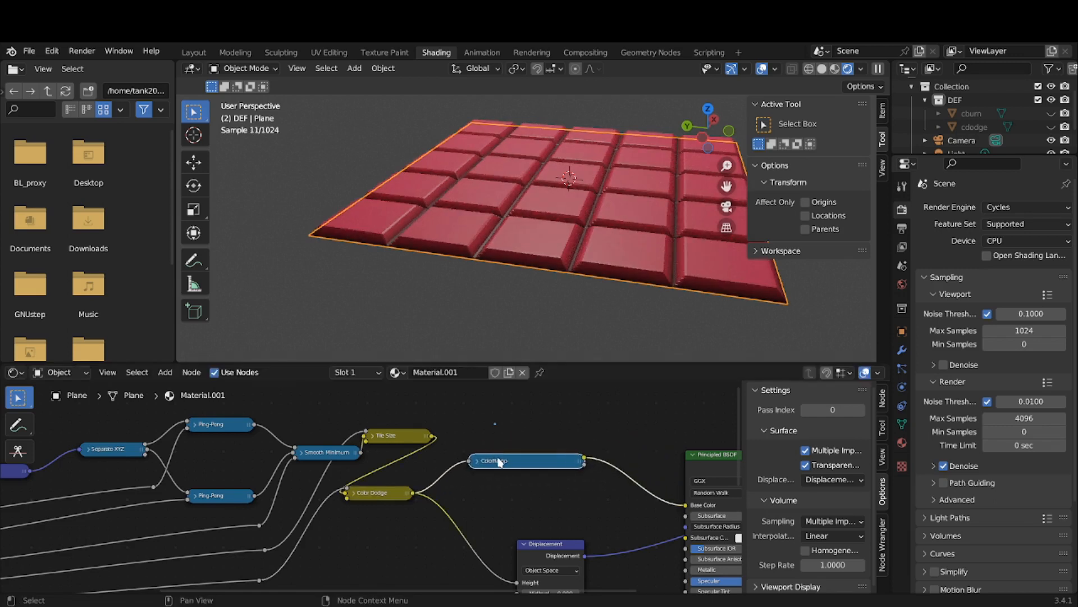
Insert a Voronoi Texture node between the ColorRamp and the Principled BSDF's Base Color.
click(162, 373)
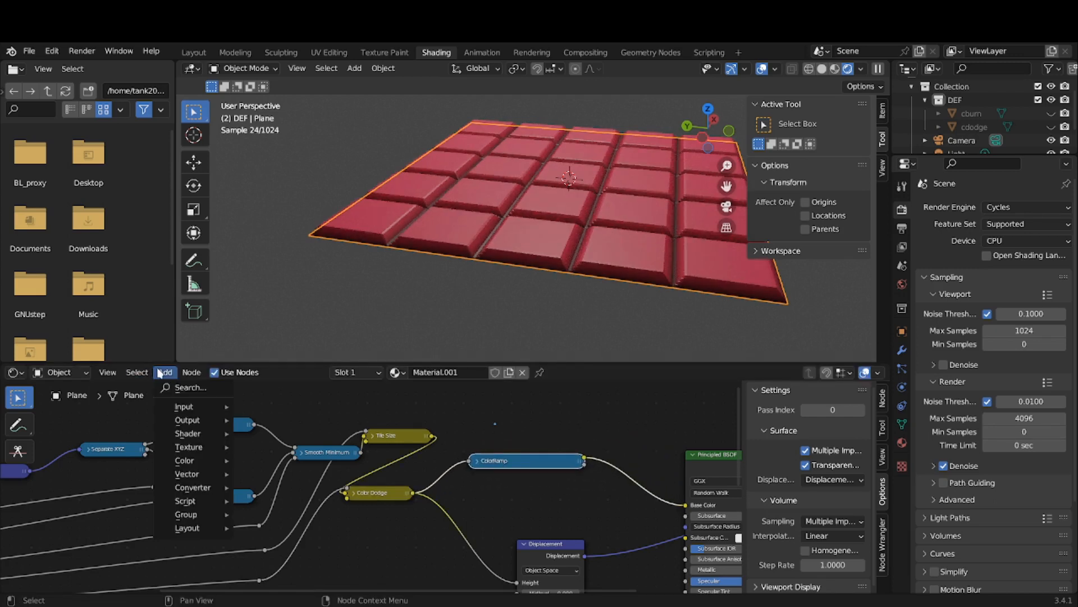
mouse_move(196, 447)
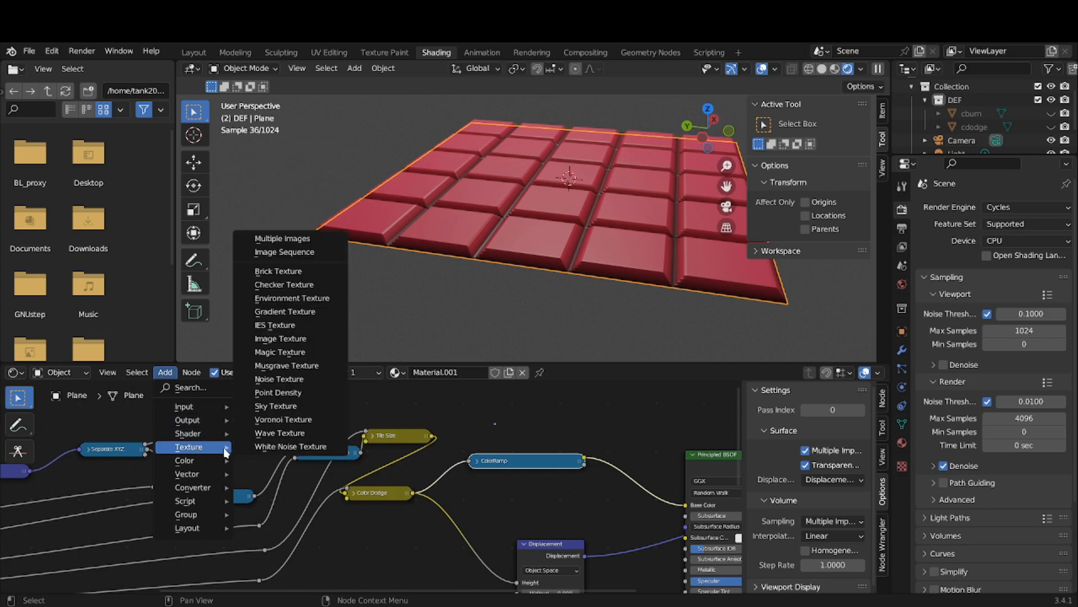
click(283, 419)
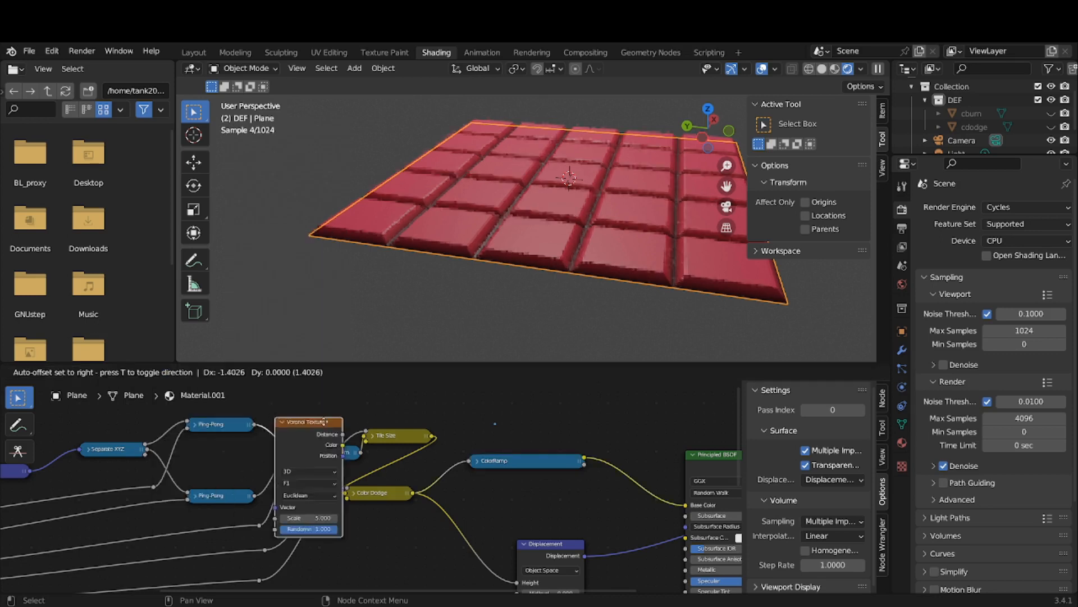
click(604, 411)
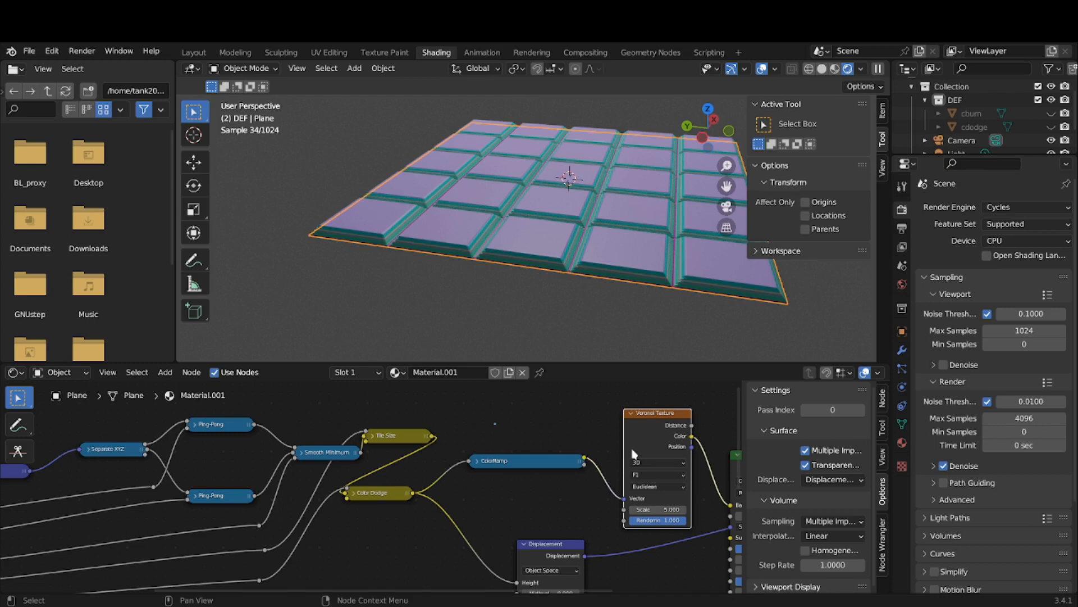
Undo the Voronoi Texture's placement before Base Color and insert the node between Color Dodge and the Displacement node's Height input.
key(ctrl+z)
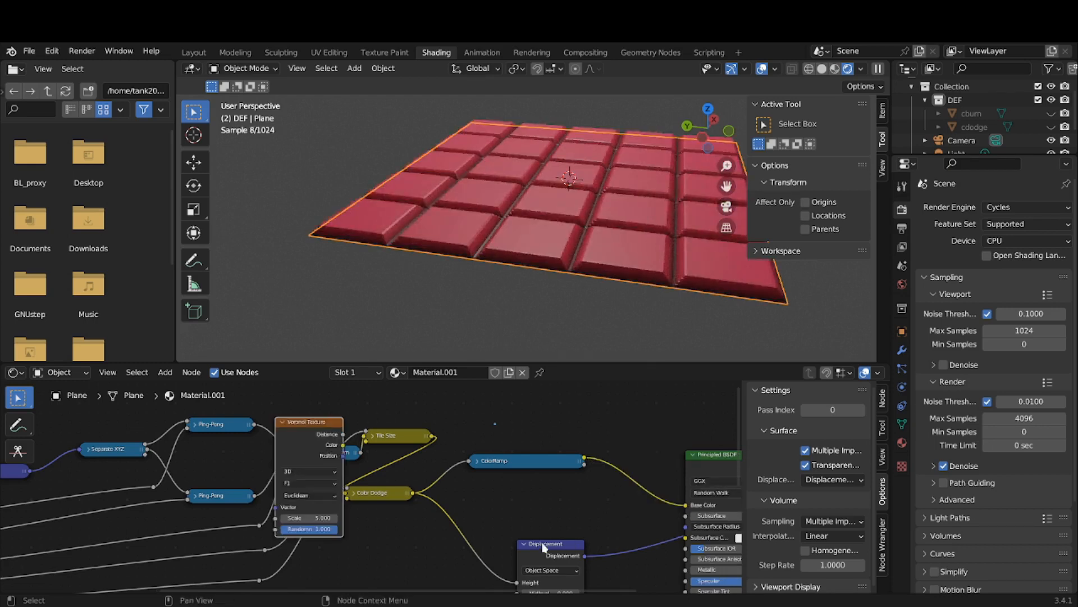
scroll(543, 547, up, 1)
middle_drag(493, 535, 584, 508)
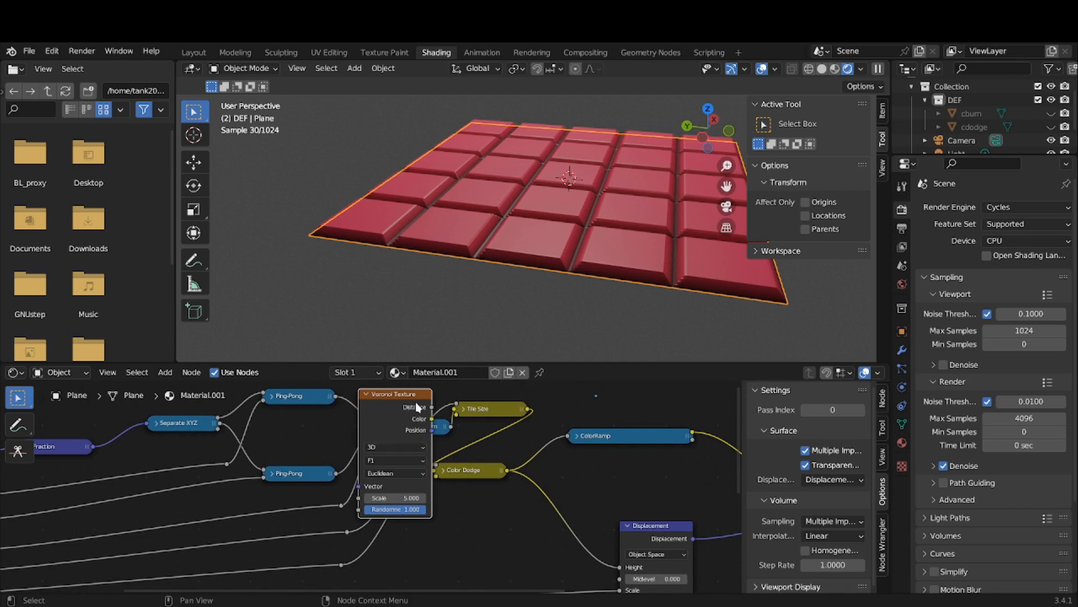
drag(414, 396, 582, 493)
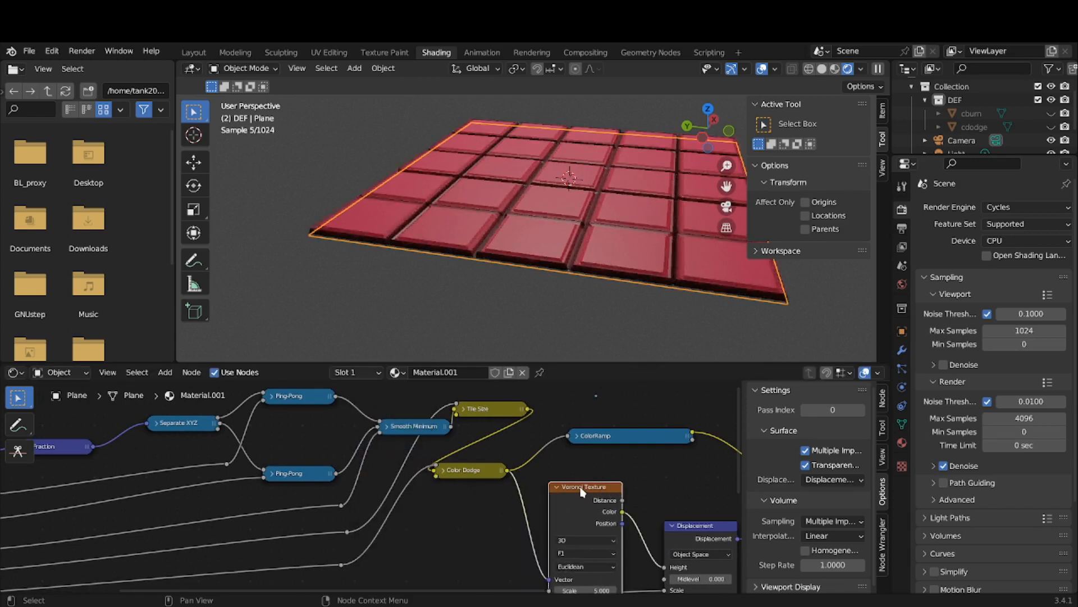
Lower the Voronoi Texture's scale to 1.7 and inspect the displaced tiles up close.
middle_drag(595, 510, 534, 454)
scroll(535, 454, down, 1)
click(536, 531)
text(0.5)
key(Return)
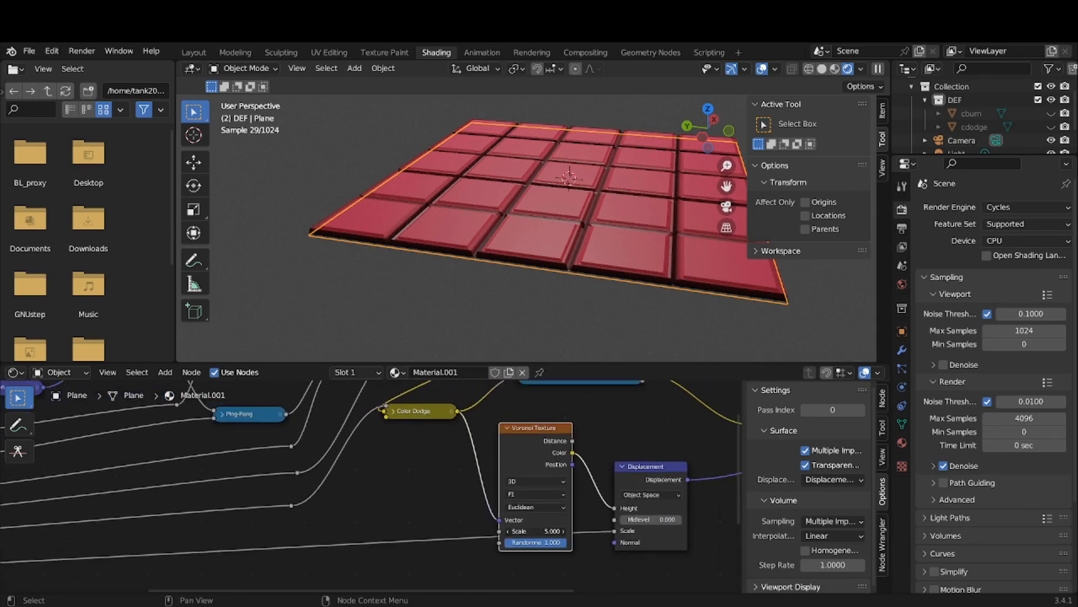
mouse_move(536, 531)
mouse_down()
mouse_move(559, 531)
mouse_move(549, 531)
mouse_up()
scroll(519, 294, up, 5)
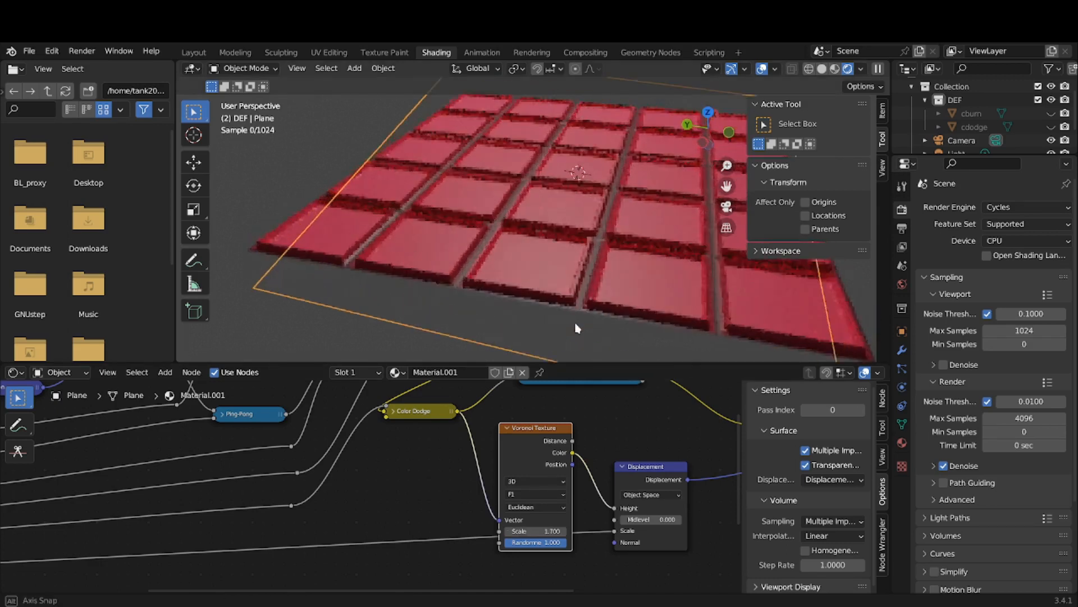
scroll(579, 331, down, 4)
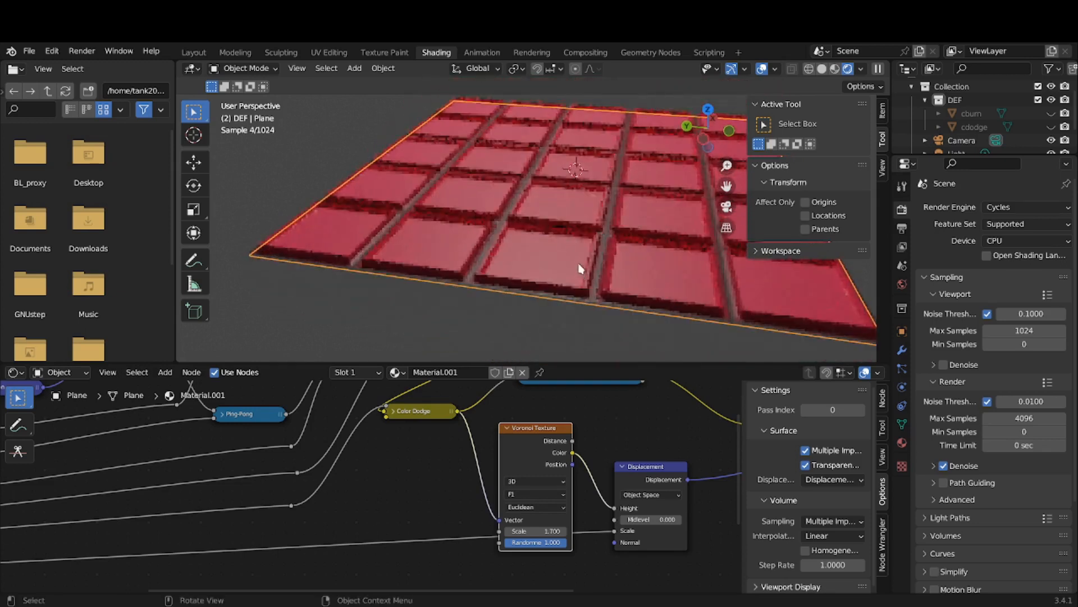
Undo the Voronoi Texture's scale change and its insertion before the Displacement node.
key(ctrl+z)
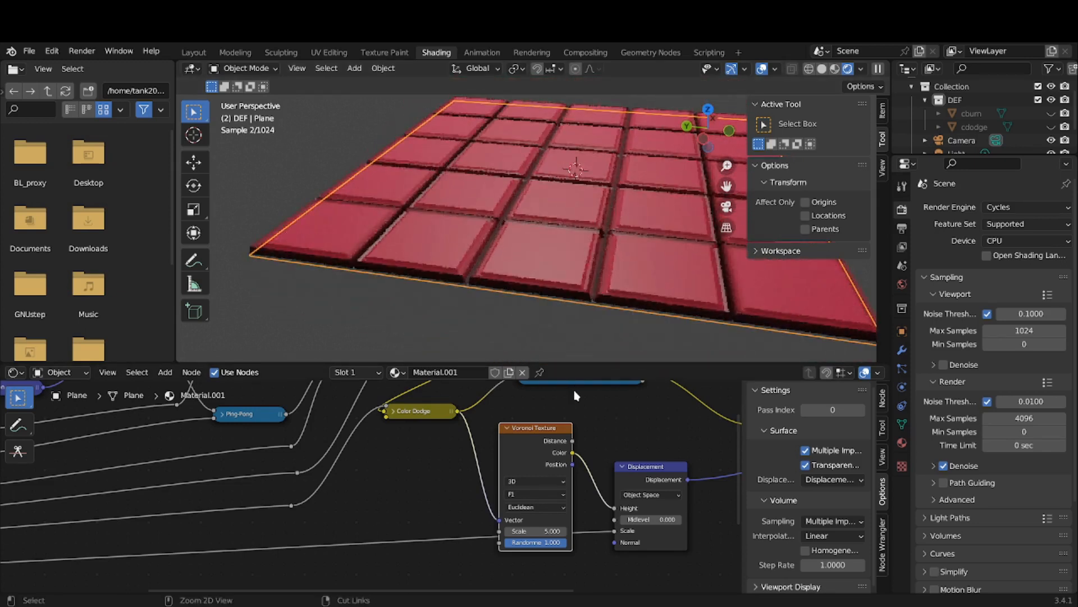
key(ctrl+z)
scroll(571, 416, up, 1)
middle_drag(570, 417, 462, 493)
Try the Voronoi Texture between Tile Size and Color Dodge, and undo that placement.
mouse_move(498, 452)
mouse_down()
mouse_move(520, 446)
mouse_move(499, 450)
mouse_up()
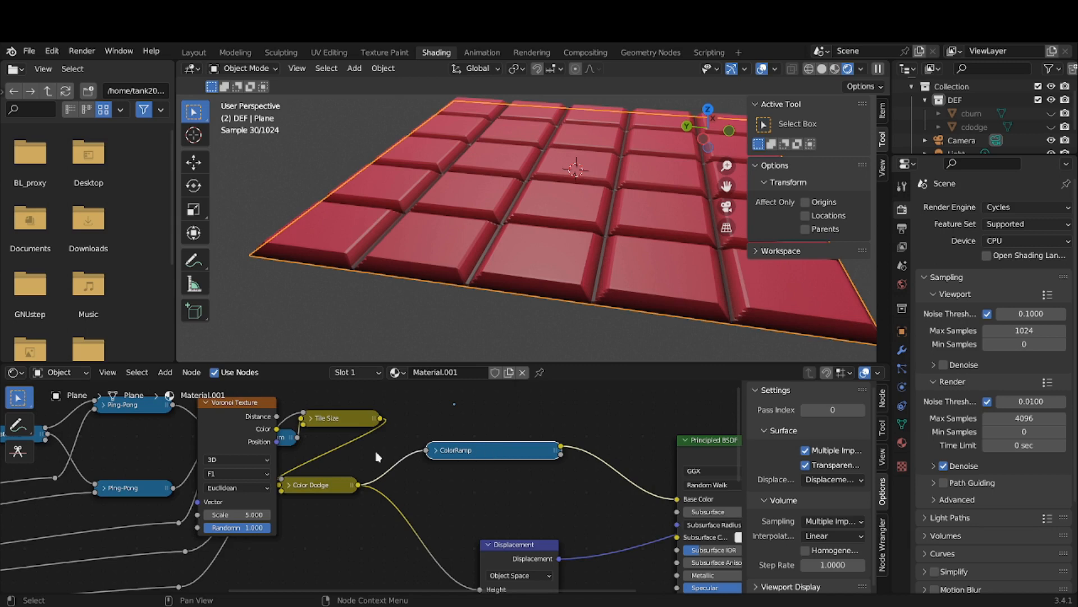
drag(242, 396, 455, 440)
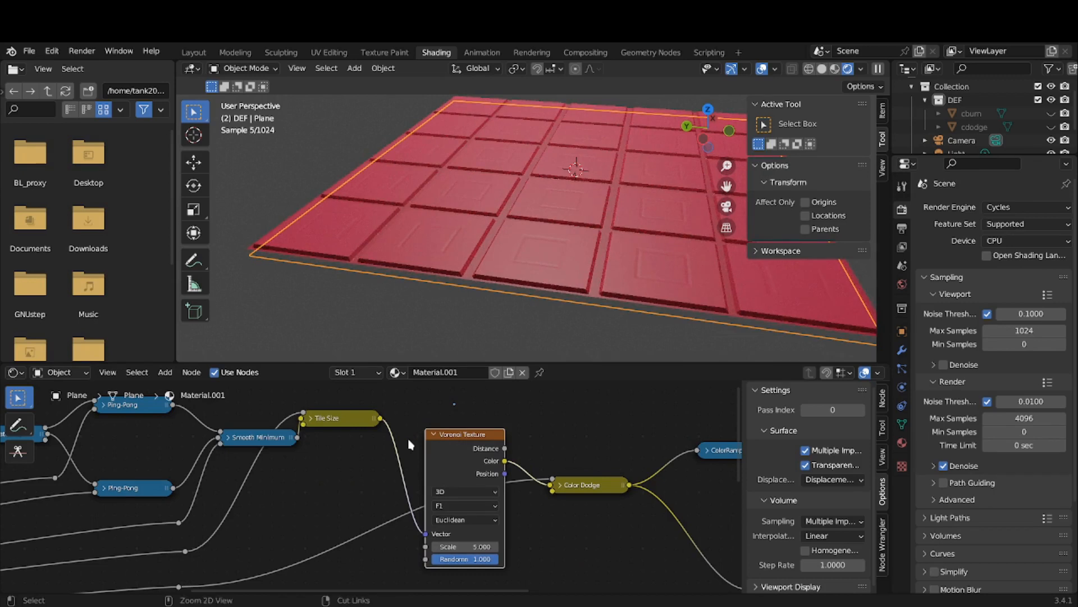
key(ctrl+z)
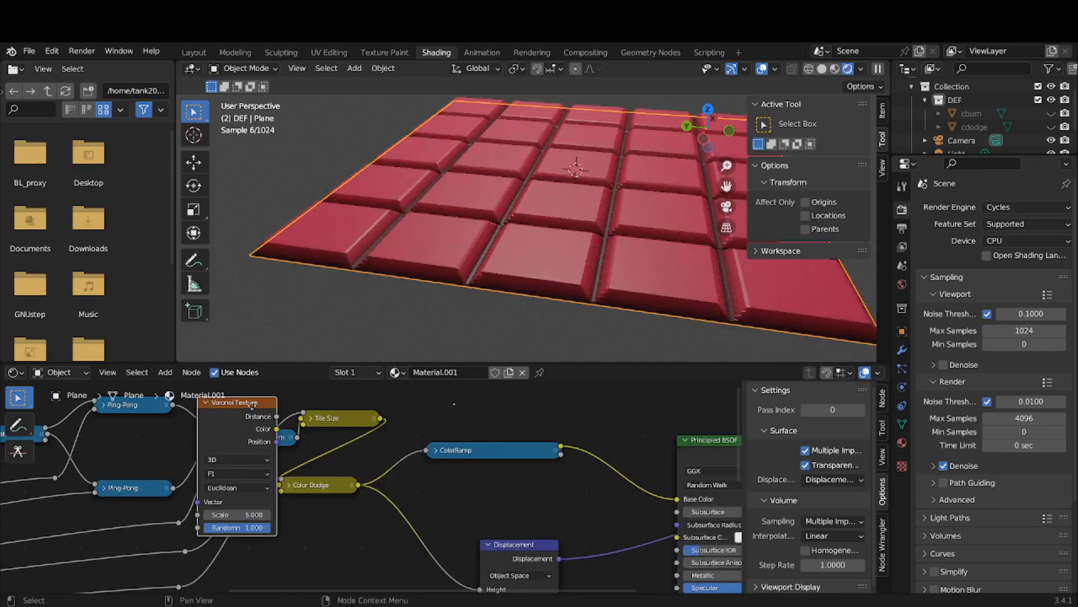
Try the Voronoi Texture on the link feeding Tile Size, collapse and shift the node, and undo these changes.
drag(251, 404, 264, 433)
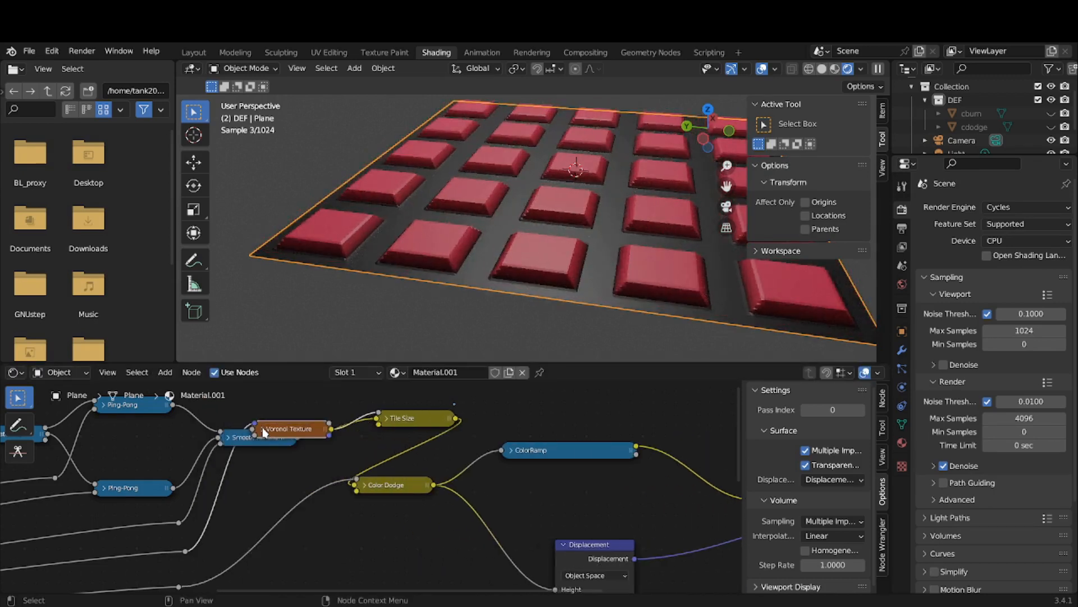
click(262, 429)
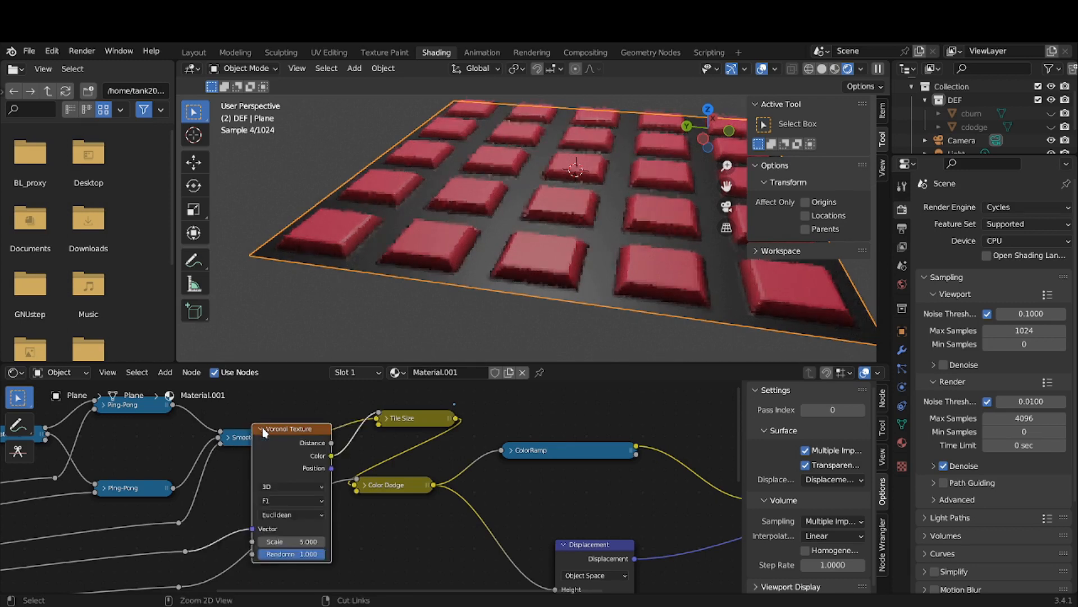
click(262, 429)
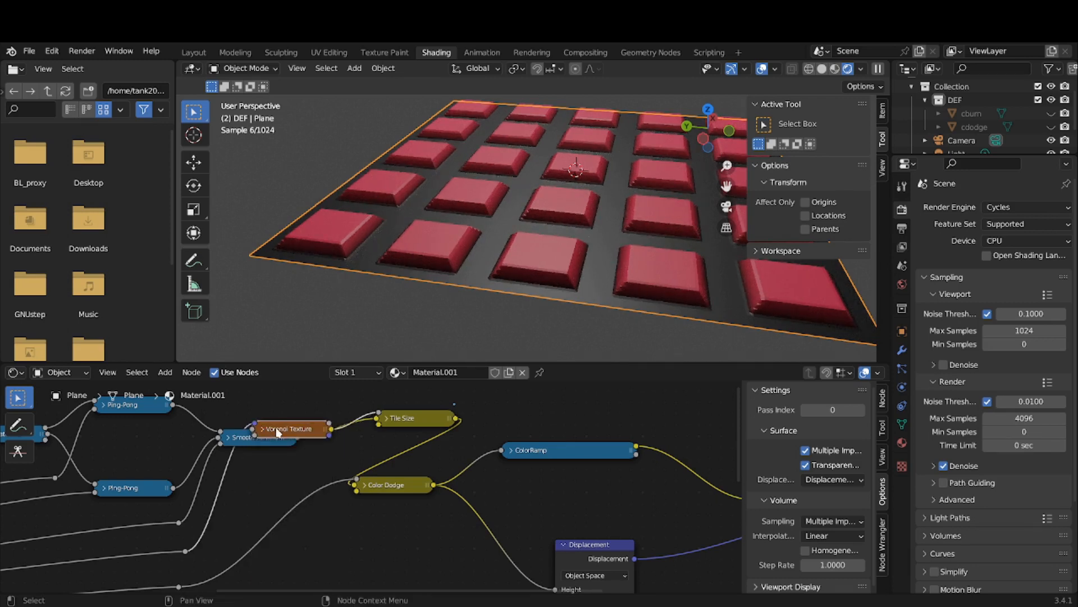
drag(278, 432, 321, 483)
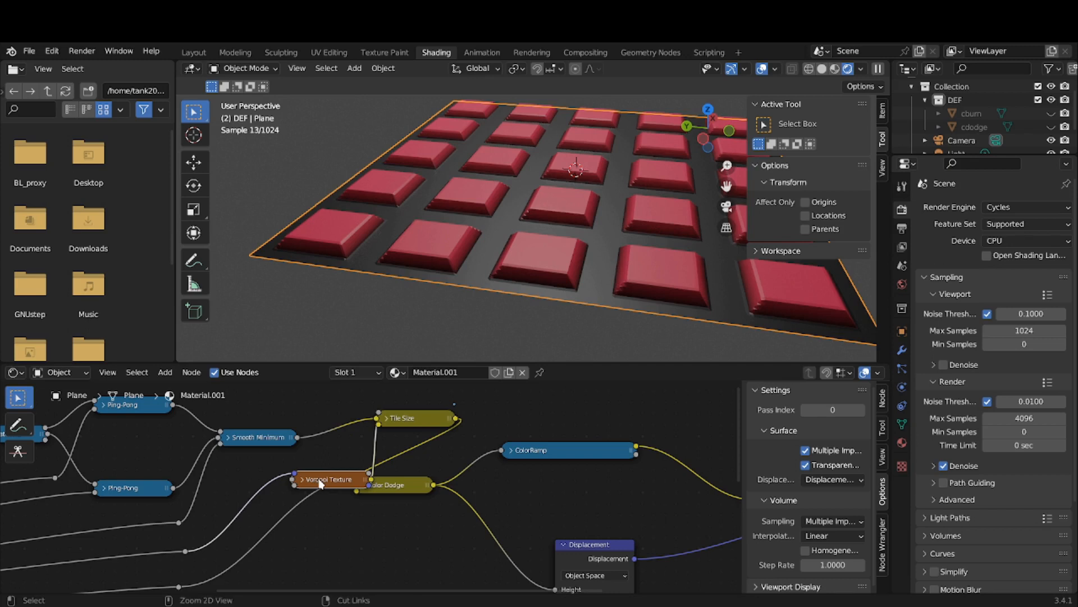
key(ctrl+z)
key(ctrl+z)
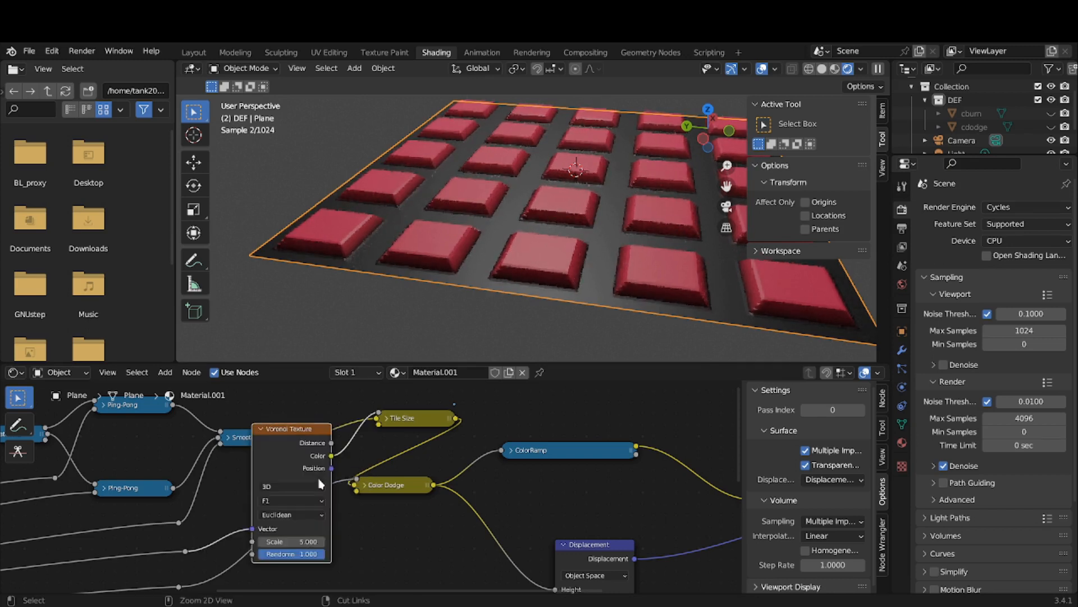
key(ctrl+z)
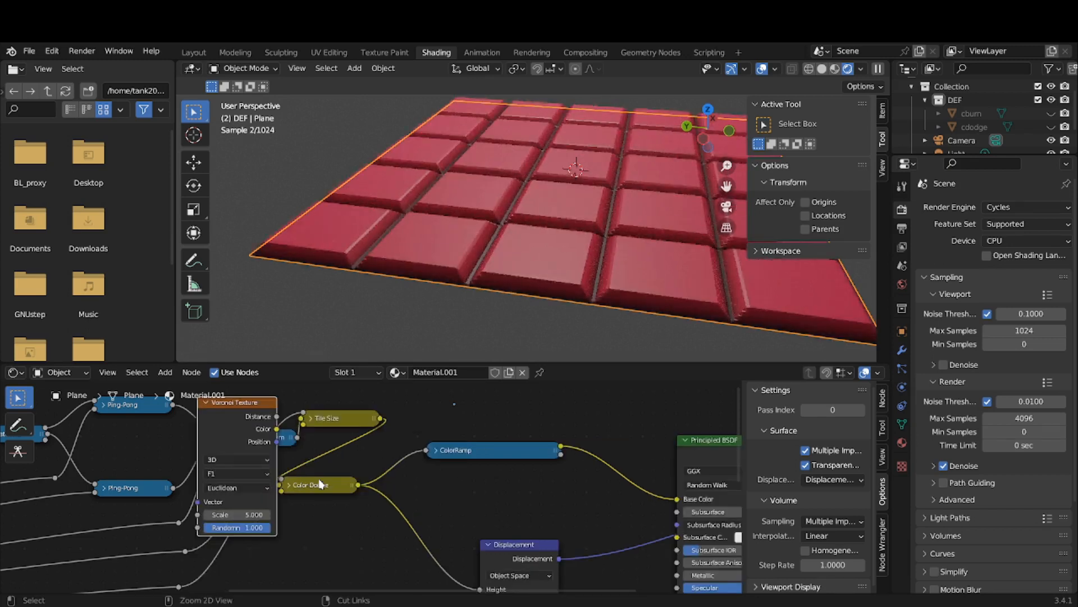
Try moving the Voronoi Texture beside Color Dodge, and undo both the move and the node's addition.
mouse_move(239, 404)
mouse_down()
mouse_move(281, 438)
mouse_move(344, 454)
mouse_up()
key(ctrl+z)
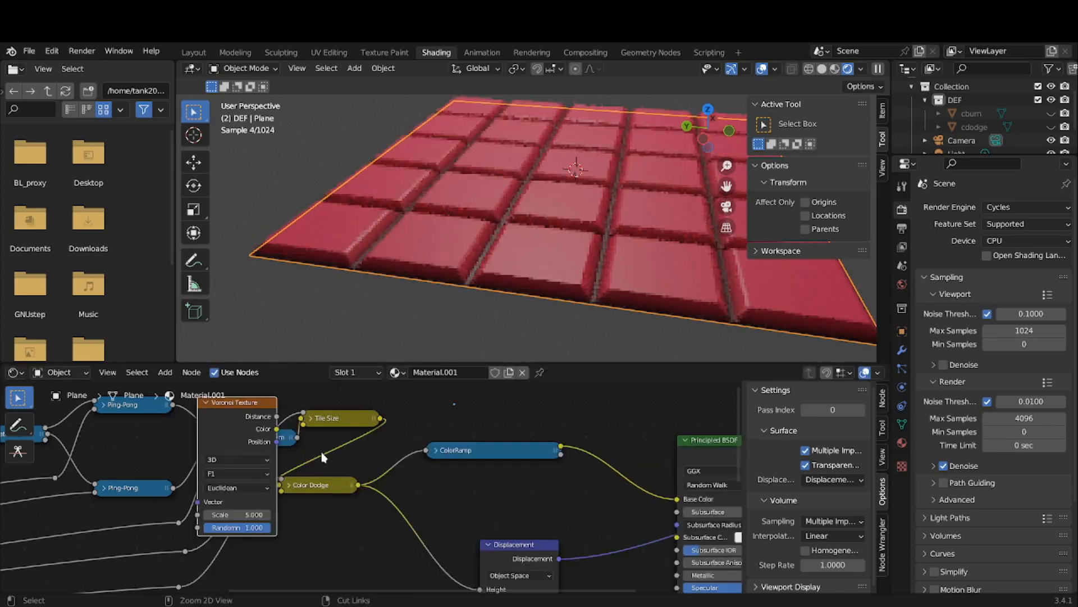
key(ctrl+z)
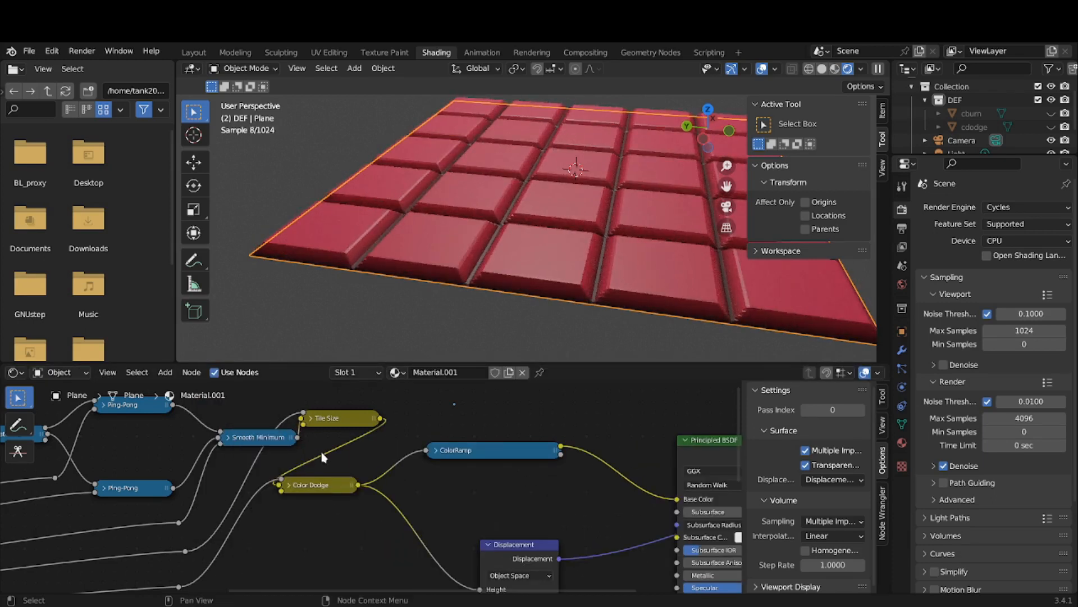
Insert a new Voronoi Texture node between Color Dodge and the ColorRamp, and inspect the tiles from a higher angle.
click(163, 372)
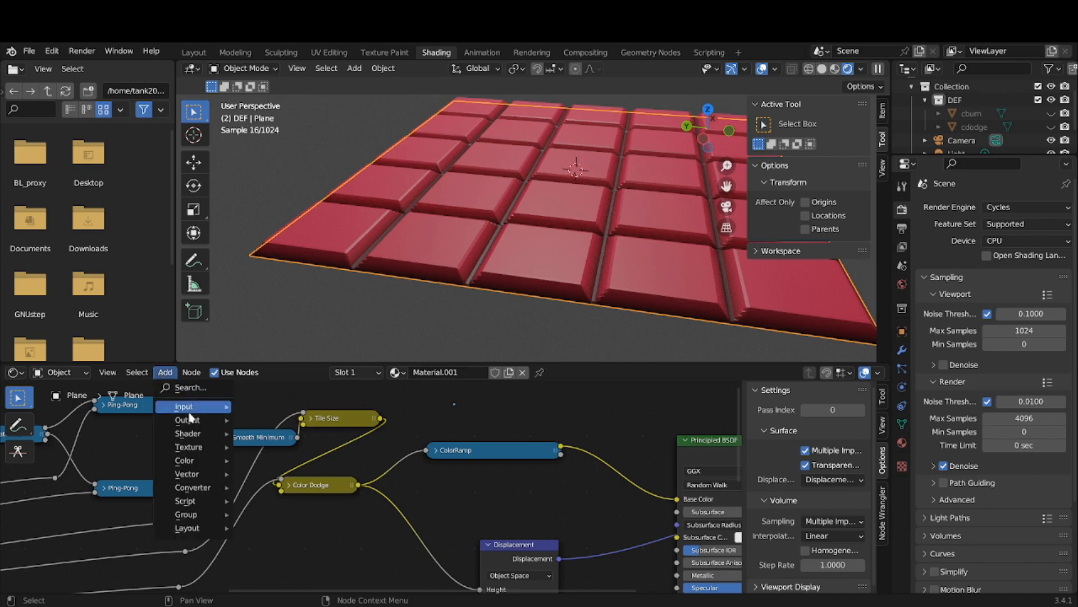
mouse_move(208, 450)
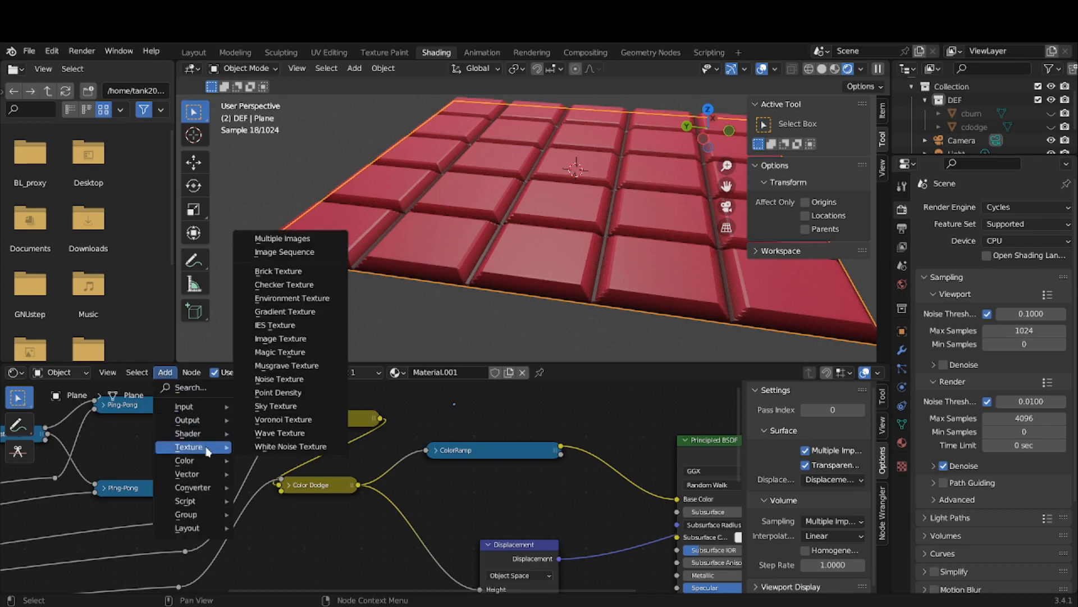
click(283, 419)
click(393, 404)
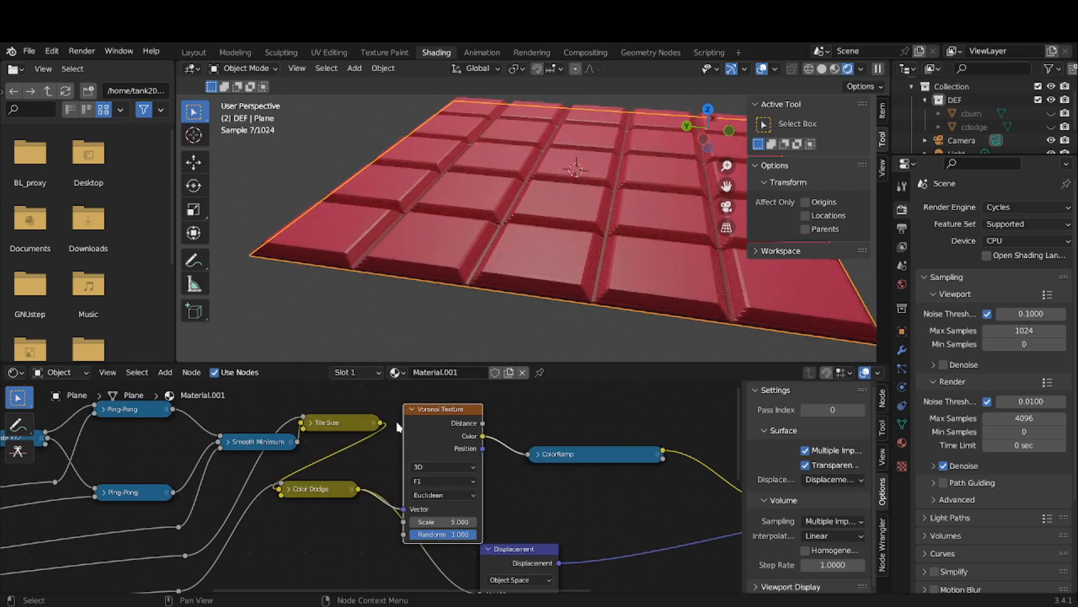
drag(436, 408, 445, 402)
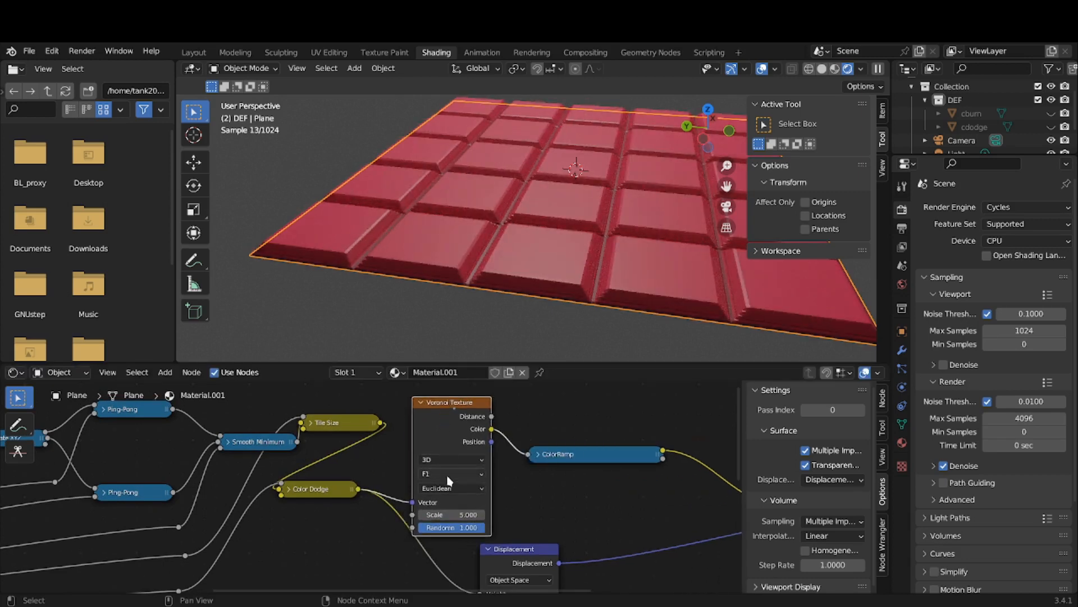
mouse_move(457, 510)
mouse_down()
mouse_move(467, 510)
mouse_move(457, 510)
mouse_up()
middle_drag(549, 484, 462, 491)
middle_drag(528, 253, 528, 303)
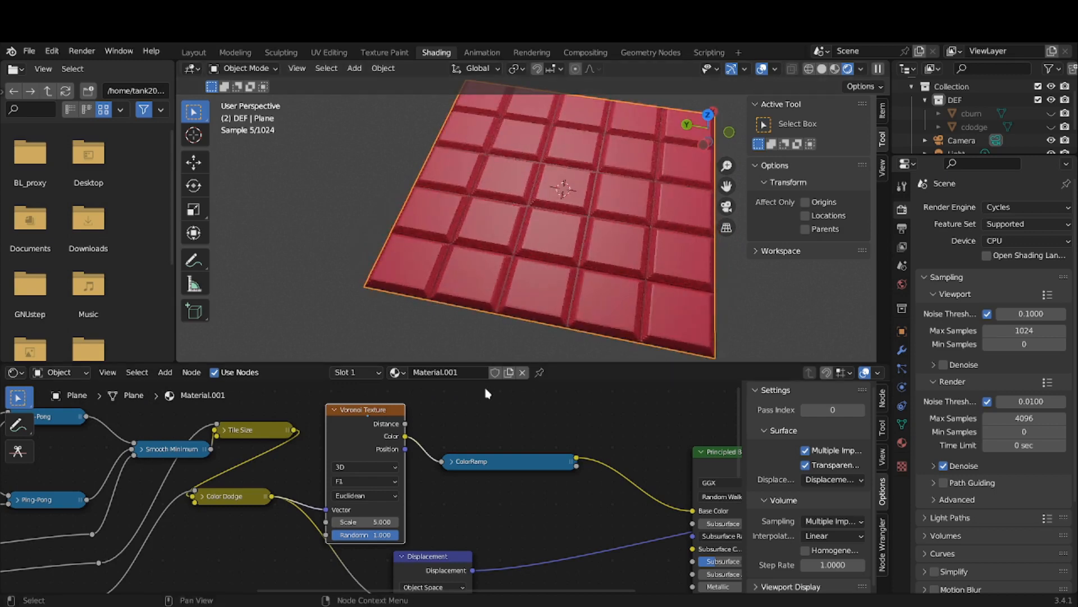
middle_drag(486, 410, 444, 404)
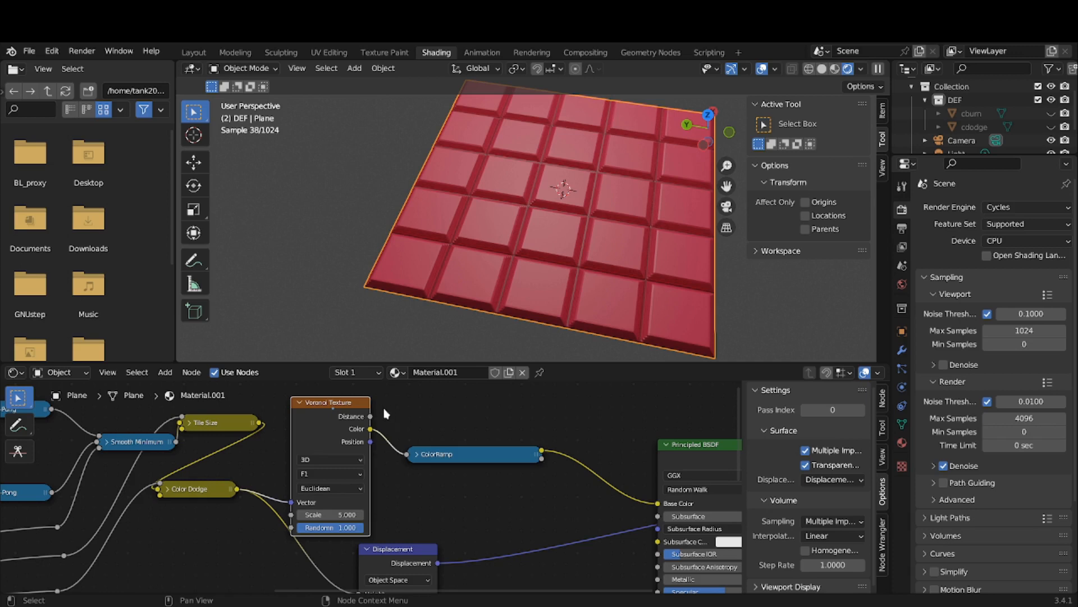
Collapse the Voronoi Texture node and place it just before the ColorRamp.
click(300, 403)
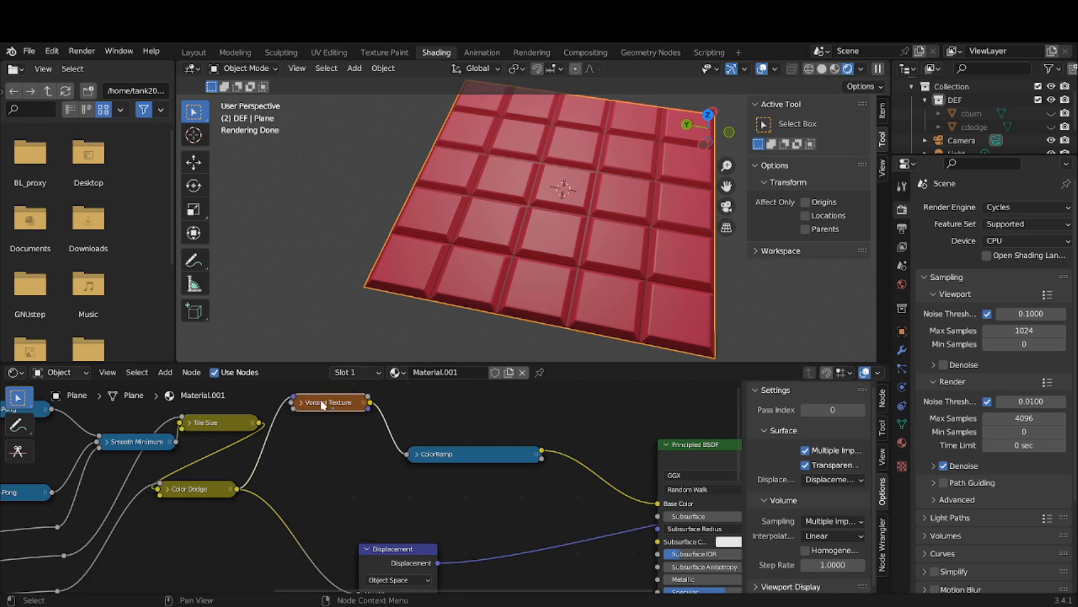
drag(320, 405, 326, 442)
click(323, 442)
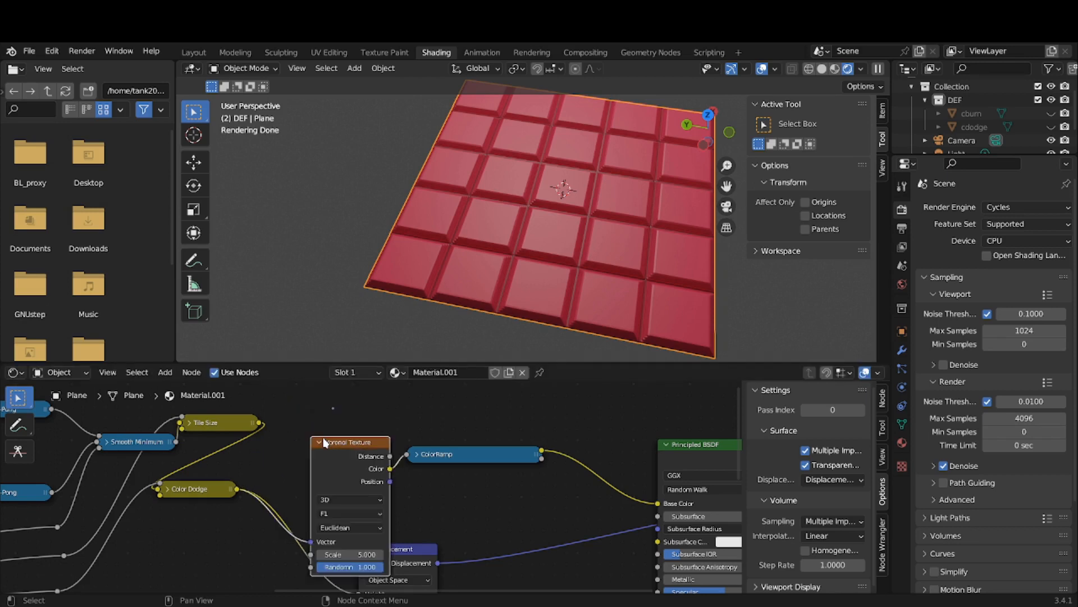
click(324, 442)
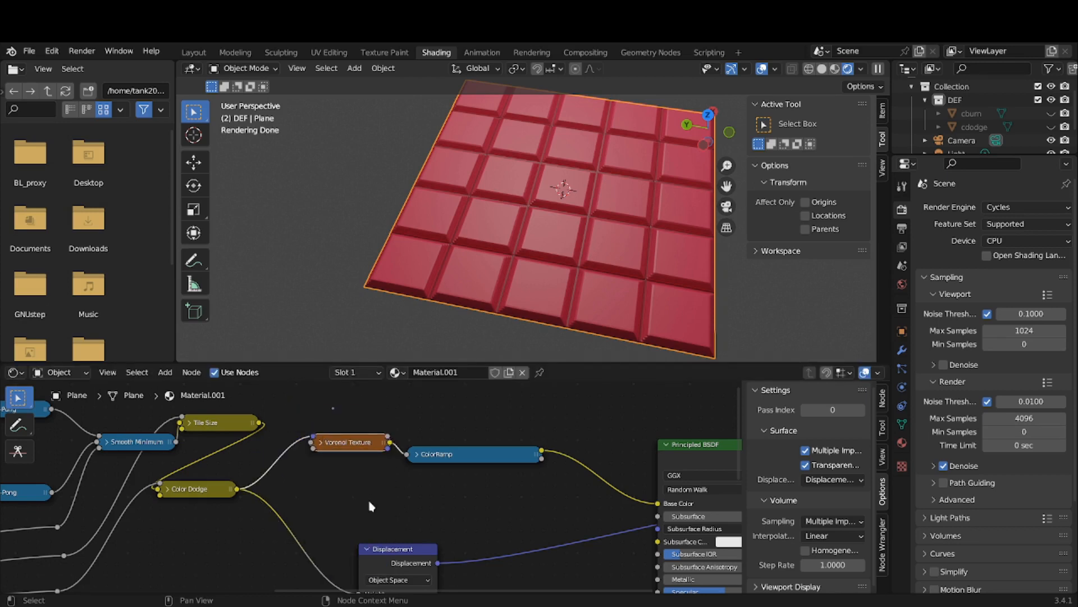
middle_drag(371, 506, 444, 481)
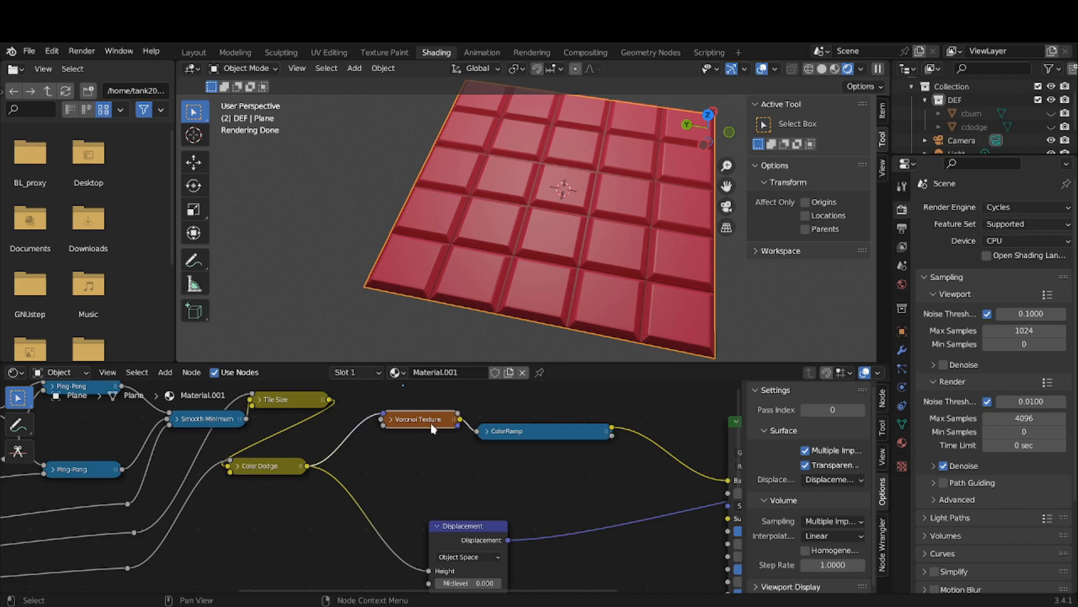
Delete the collapsed Voronoi Texture node and link Color Dodge directly to the ColorRamp.
key(x)
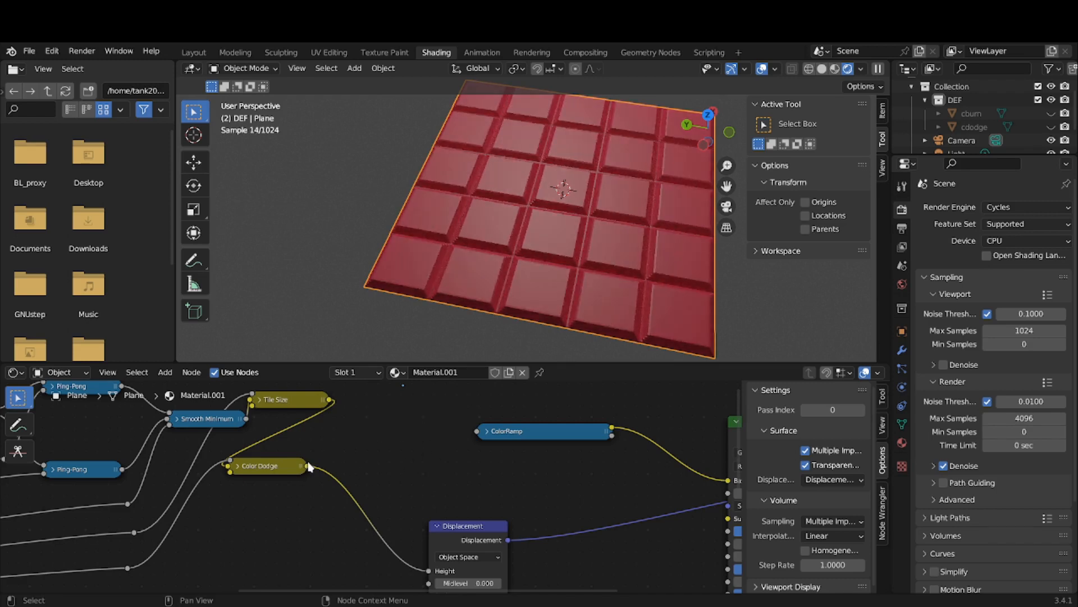
mouse_move(308, 466)
mouse_down()
mouse_move(435, 460)
mouse_move(472, 436)
mouse_up()
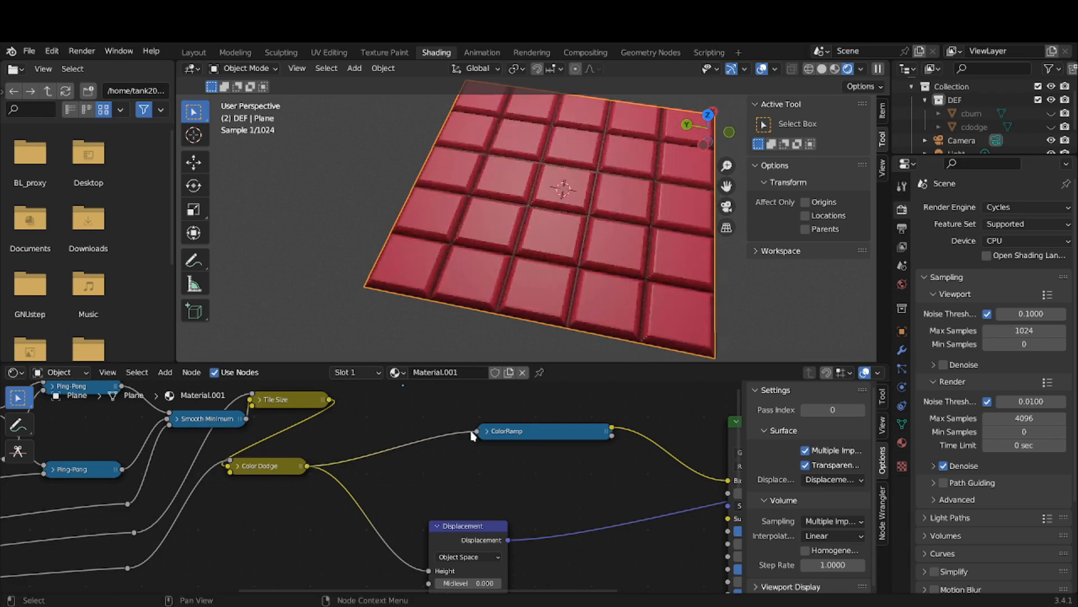
middle_drag(472, 436, 368, 439)
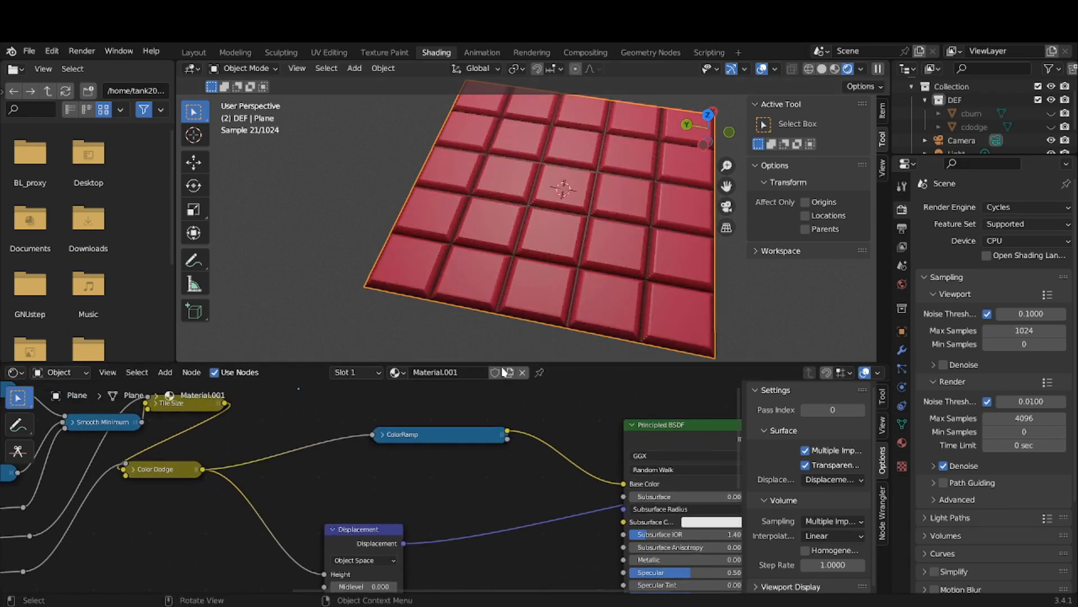
Move the ColorRamp closer to Color Dodge and add an unconnected Voronoi Texture node above the ColorRamp's link to the Principled BSDF.
drag(463, 435, 406, 440)
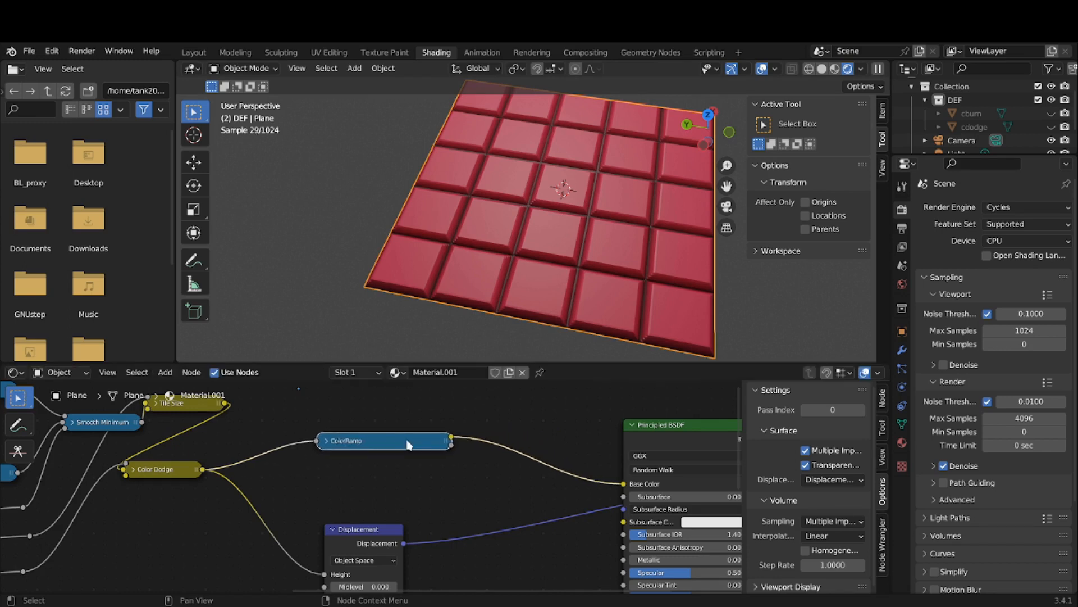
click(170, 376)
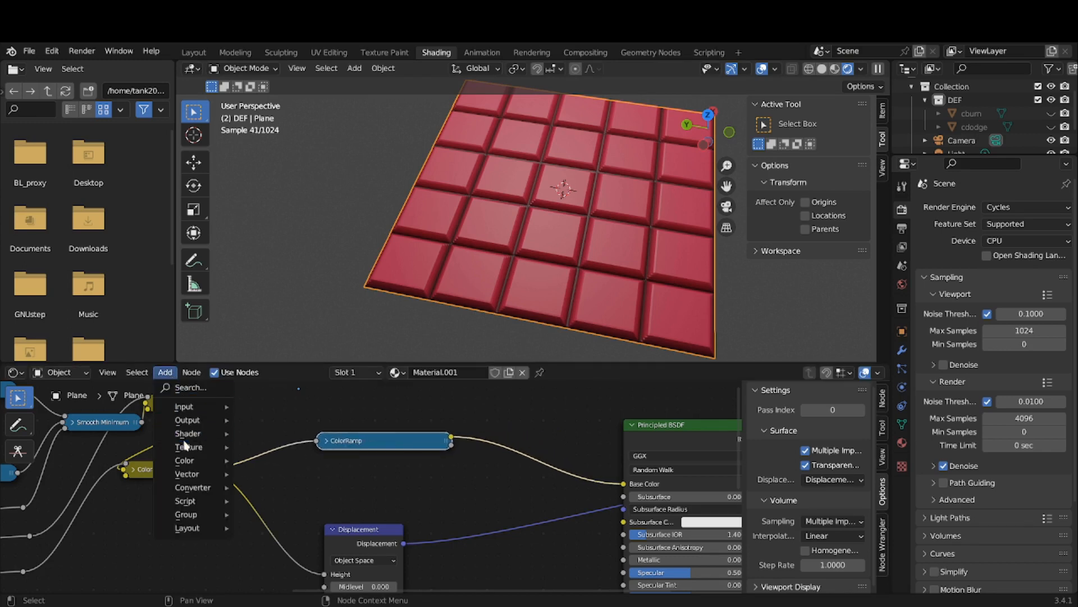
mouse_move(189, 447)
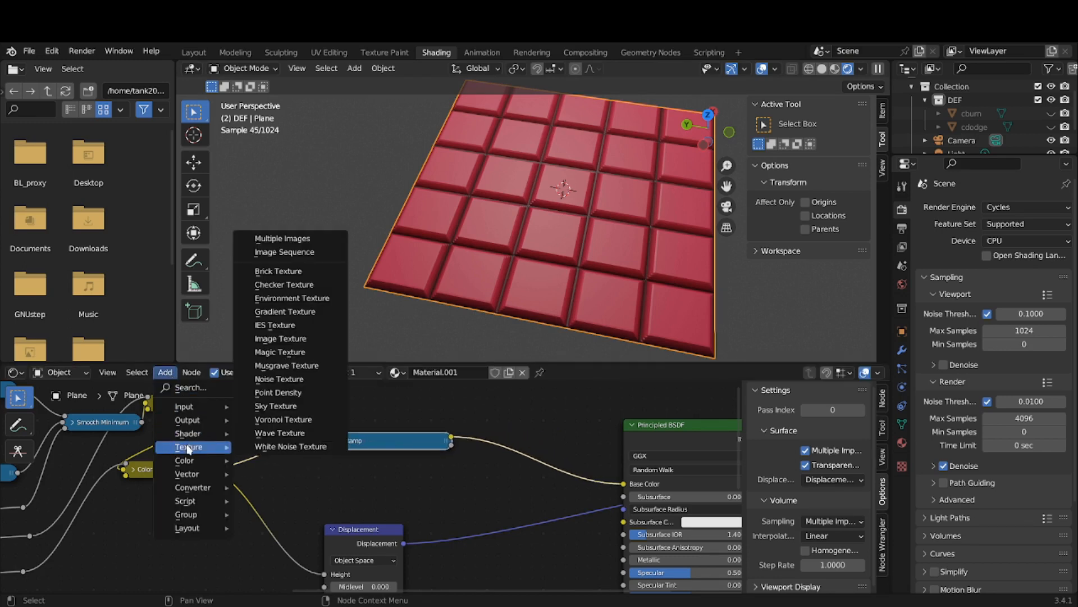
click(286, 420)
click(508, 395)
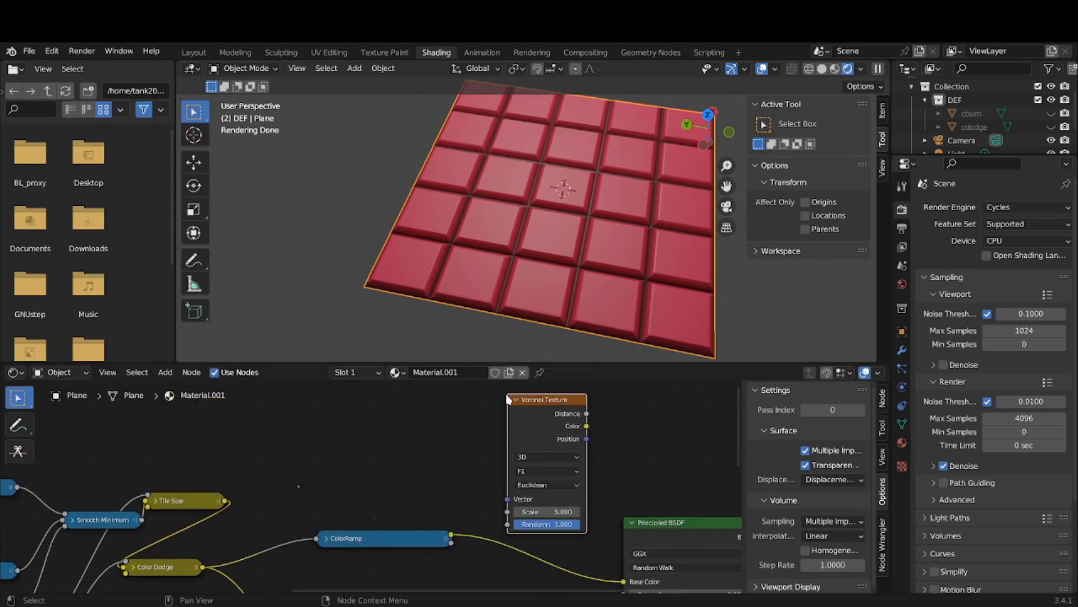
Insert the Voronoi Texture node between the ColorRamp and the Principled BSDF's Base Color and set its Scale to 1.100.
drag(538, 402, 528, 459)
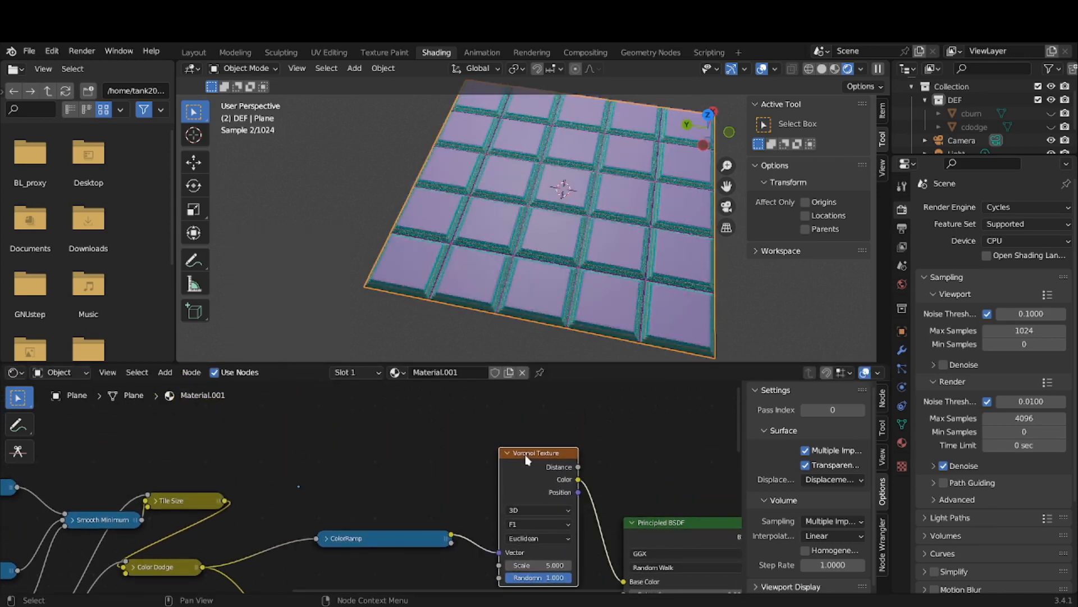
shift+scroll(528, 479, down, 2)
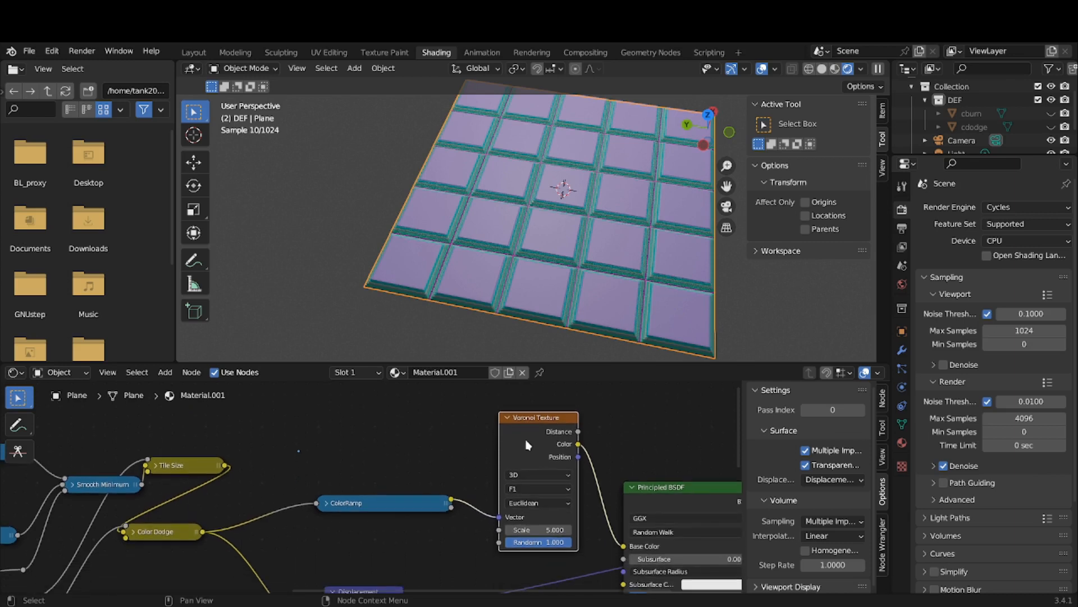
mouse_move(549, 530)
mouse_down()
mouse_move(517, 530)
mouse_move(558, 530)
mouse_up()
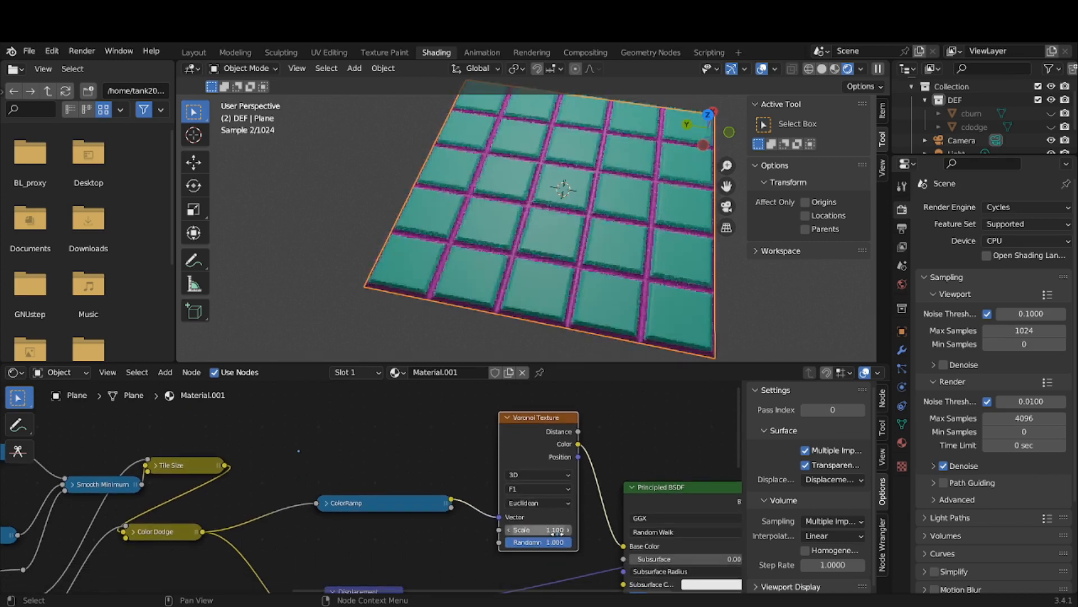
Delete the Voronoi Texture node and link the ColorRamp's colour output directly to the Principled BSDF's Base Color.
key(x)
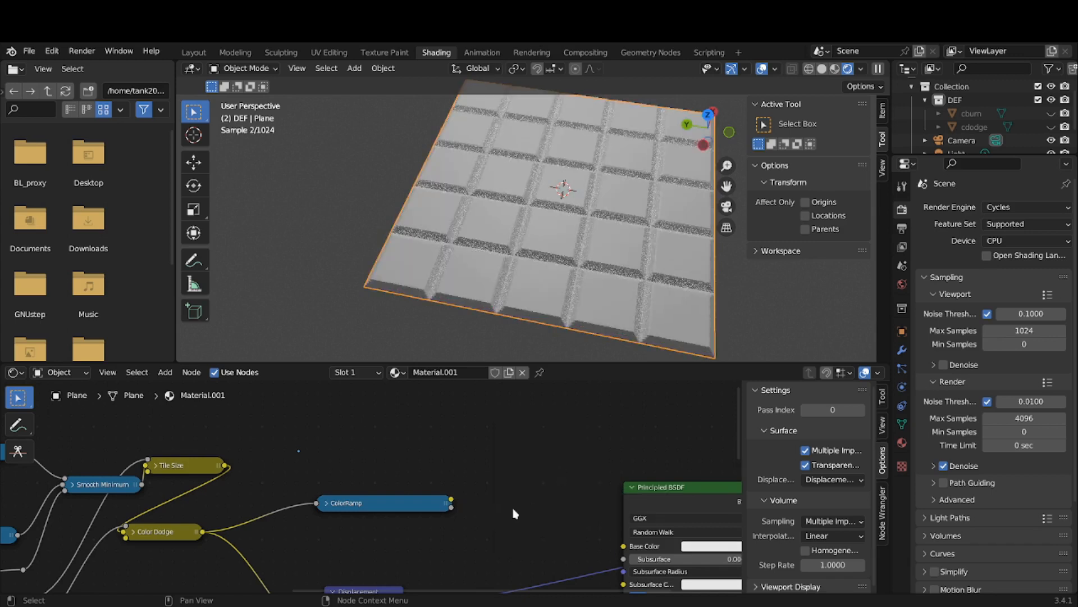
drag(451, 500, 623, 546)
Rearrange the Color Dodge, ColorRamp and Displacement nodes to leave more space on the links between them.
mouse_move(543, 571)
middle_down()
mouse_move(549, 500)
mouse_move(596, 491)
middle_up()
middle_drag(530, 519, 654, 509)
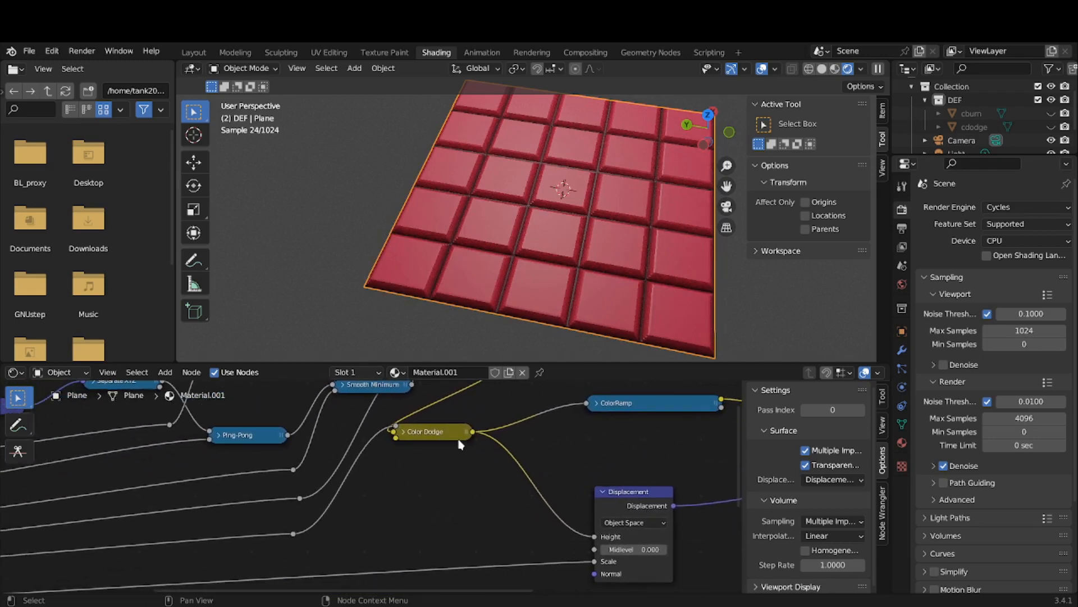
middle_drag(500, 530, 506, 498)
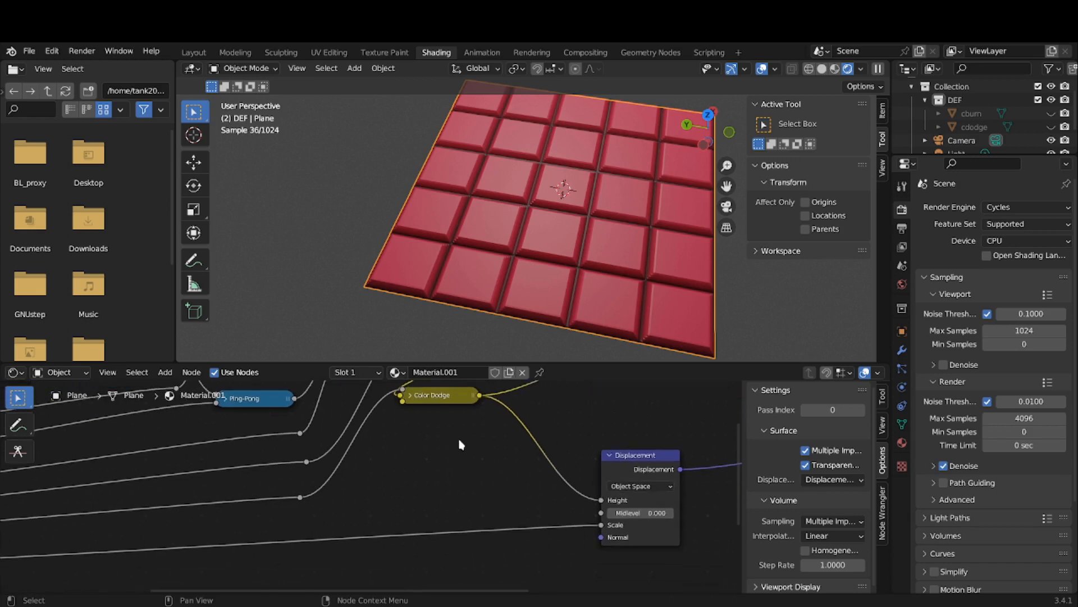
mouse_move(449, 403)
mouse_down()
mouse_move(446, 454)
mouse_move(466, 462)
mouse_up()
middle_drag(553, 440, 347, 501)
drag(463, 427, 512, 438)
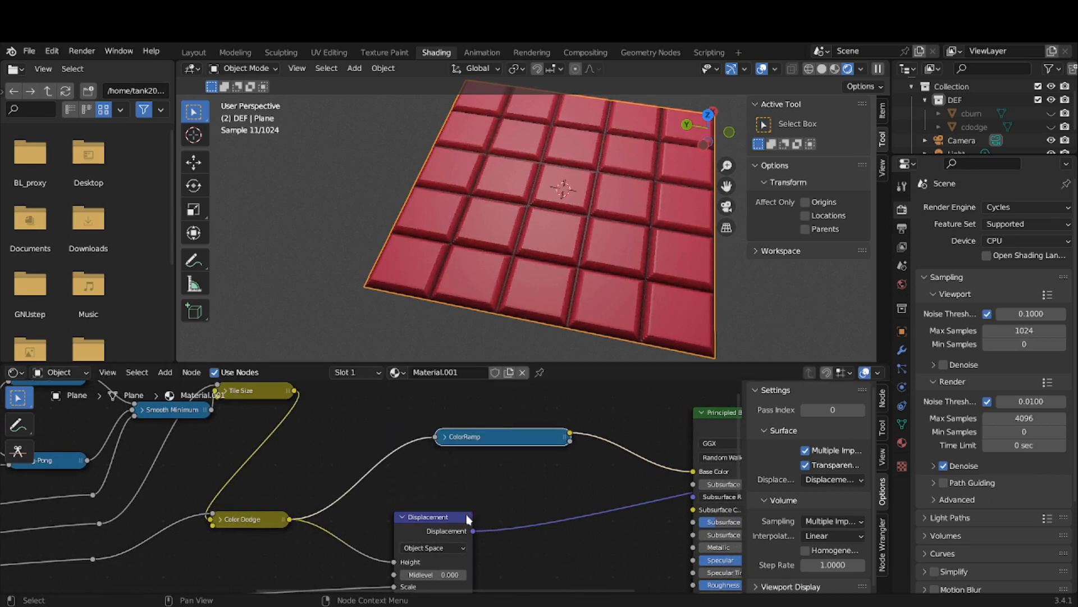
drag(471, 512, 492, 501)
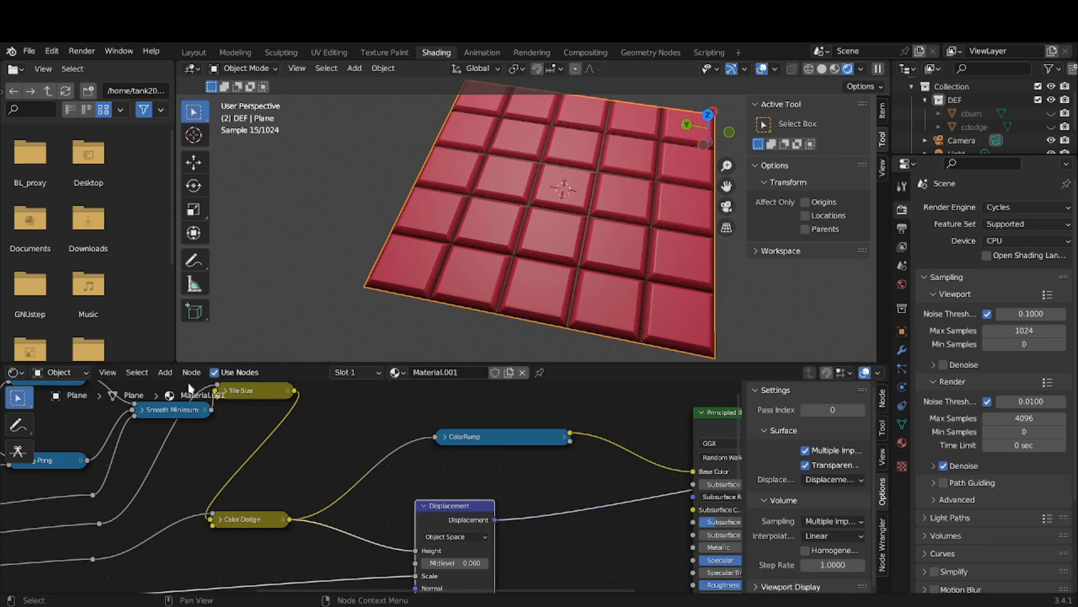
Add a Voronoi Texture node, try it on the Displacement node's output link, and undo that placement.
click(165, 372)
mouse_move(191, 446)
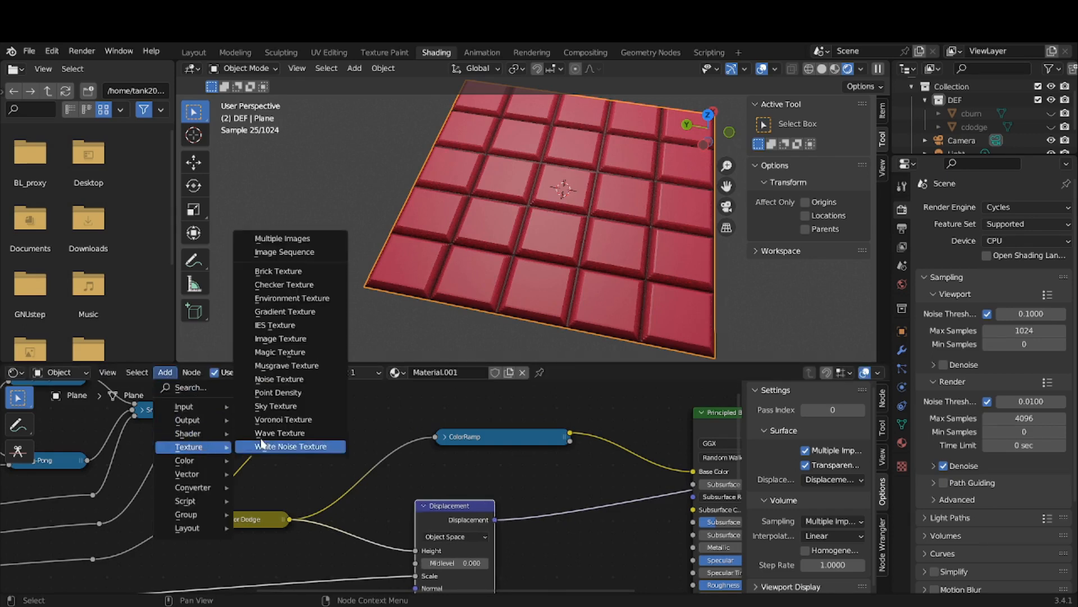
click(269, 419)
click(532, 482)
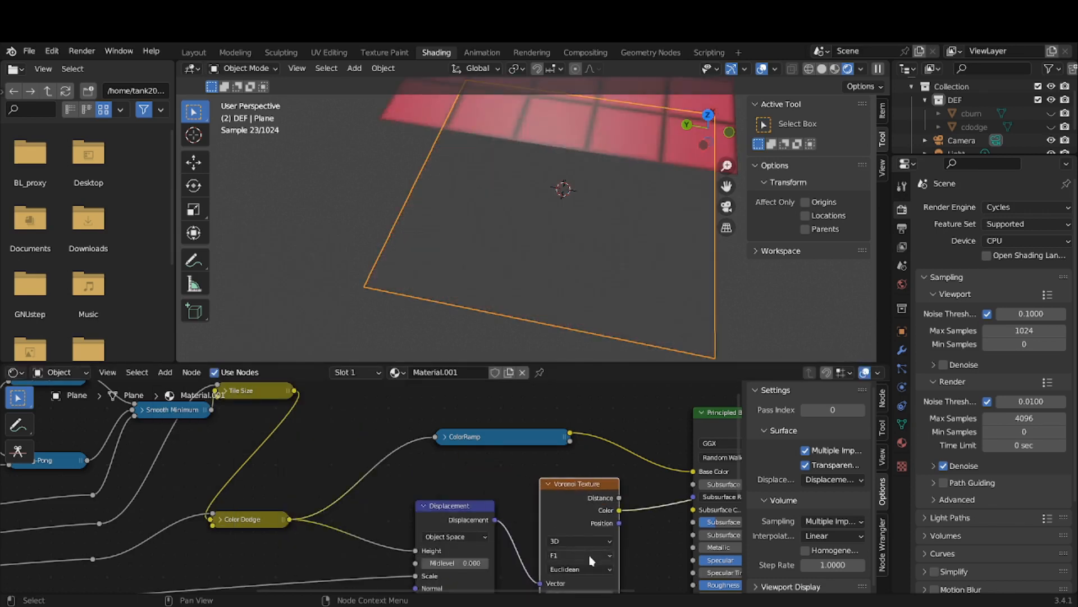
key(ctrl+z)
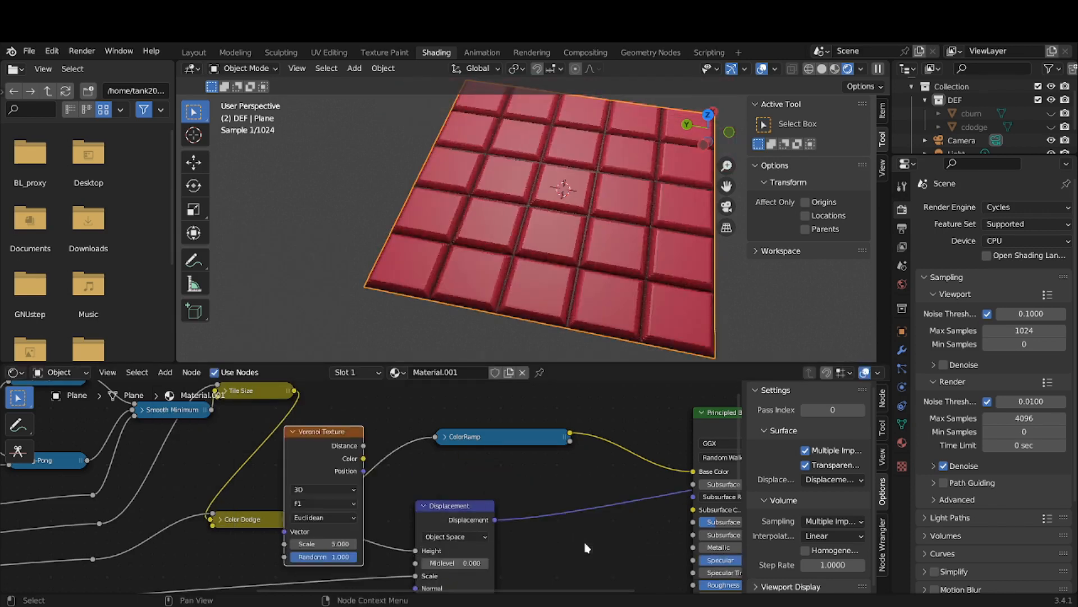
Collapse the Voronoi Texture node, try it between Color Dodge and Displacement, undo that, and insert it between Color Dodge and the ColorRamp.
click(294, 431)
mouse_move(318, 437)
mouse_down()
mouse_move(368, 524)
mouse_move(365, 538)
mouse_up()
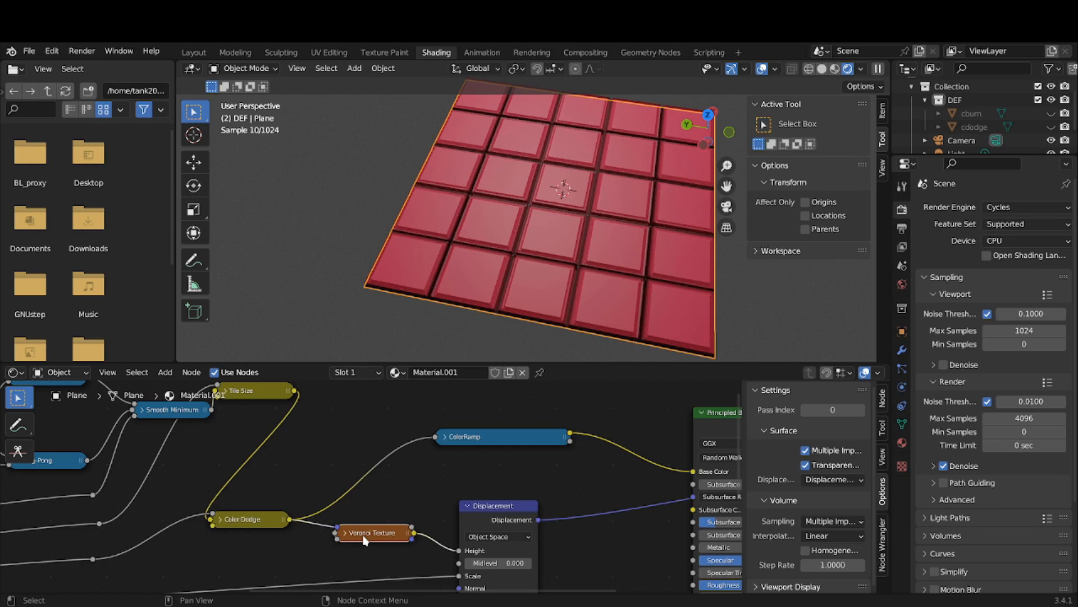
key(ctrl+z)
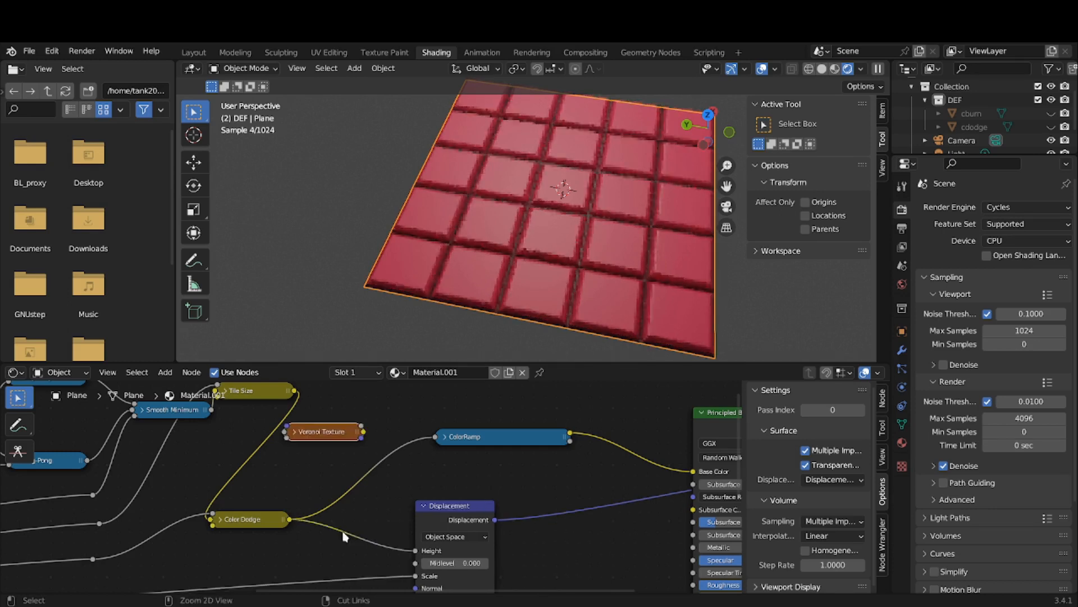
drag(321, 433, 368, 476)
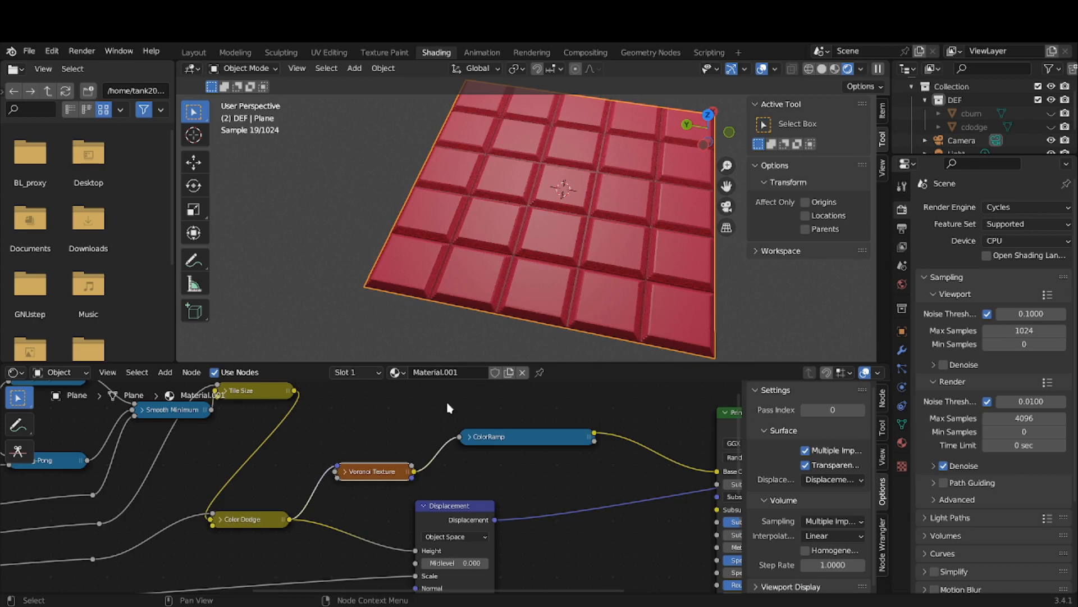
Move the ColorRamp away from the expanded, unlinked Voronoi Texture node and connect the Voronoi Color output to the ColorRamp.
scroll(450, 409, down, 3)
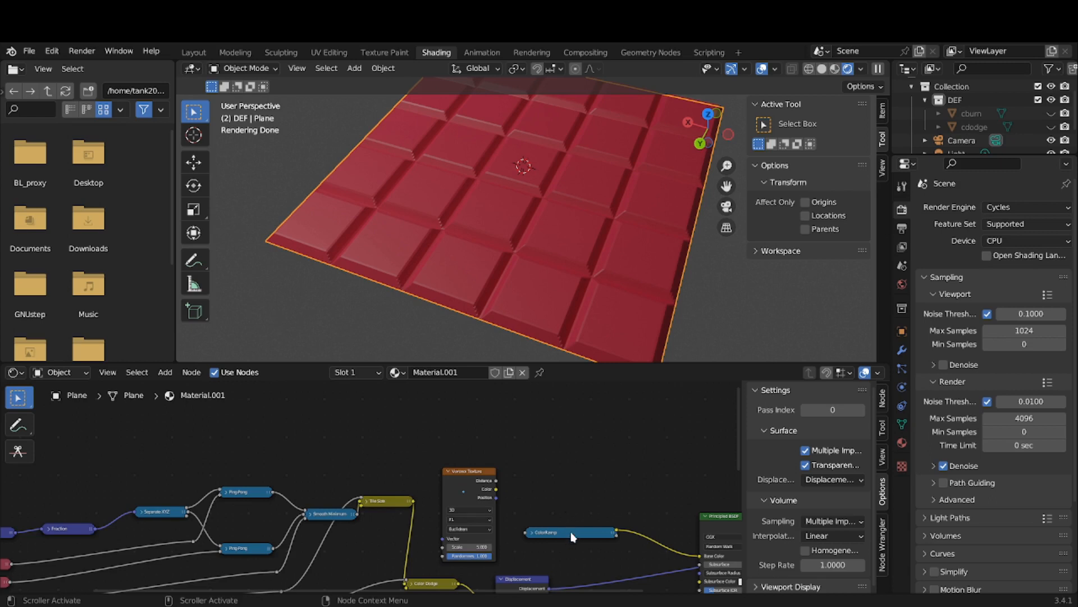
drag(572, 536, 597, 502)
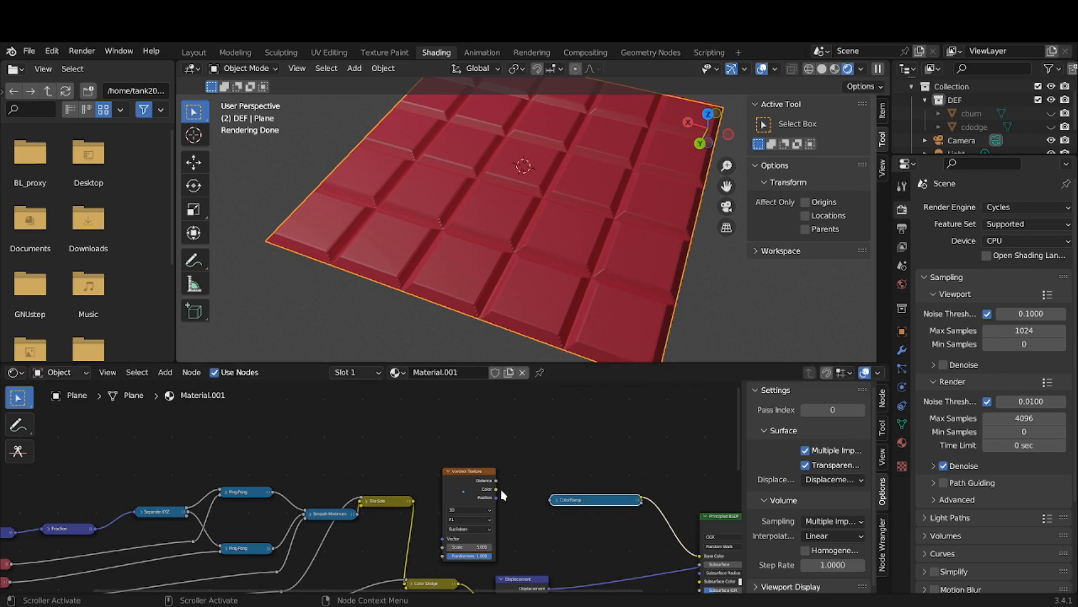
drag(474, 480, 551, 503)
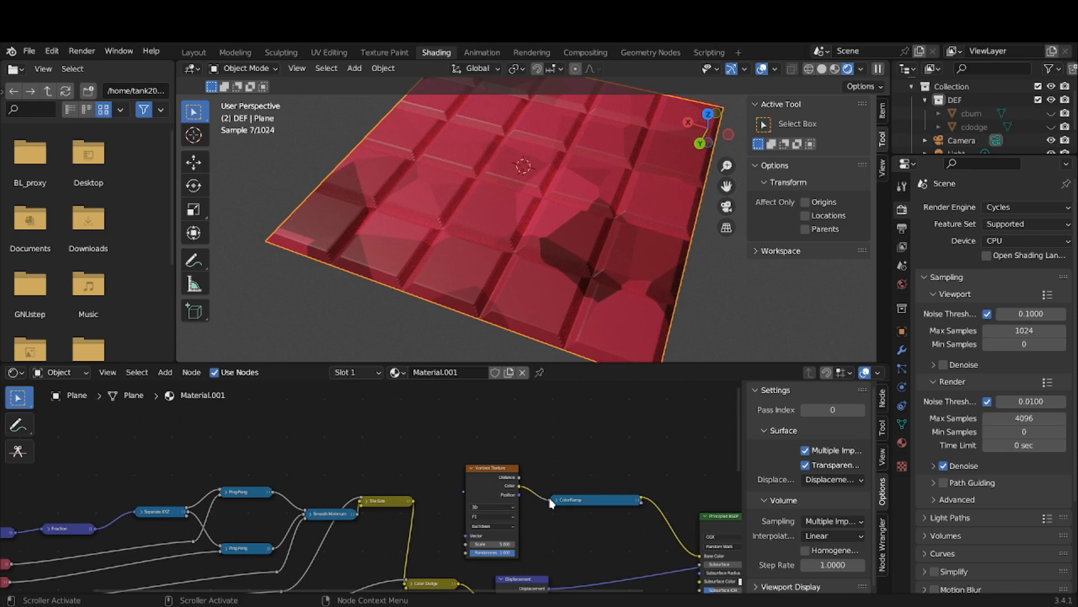
Set the Voronoi Texture's Scale to 19.800 and Randomness to 0.662, and check the pattern from a lower angle.
scroll(502, 533, up, 2)
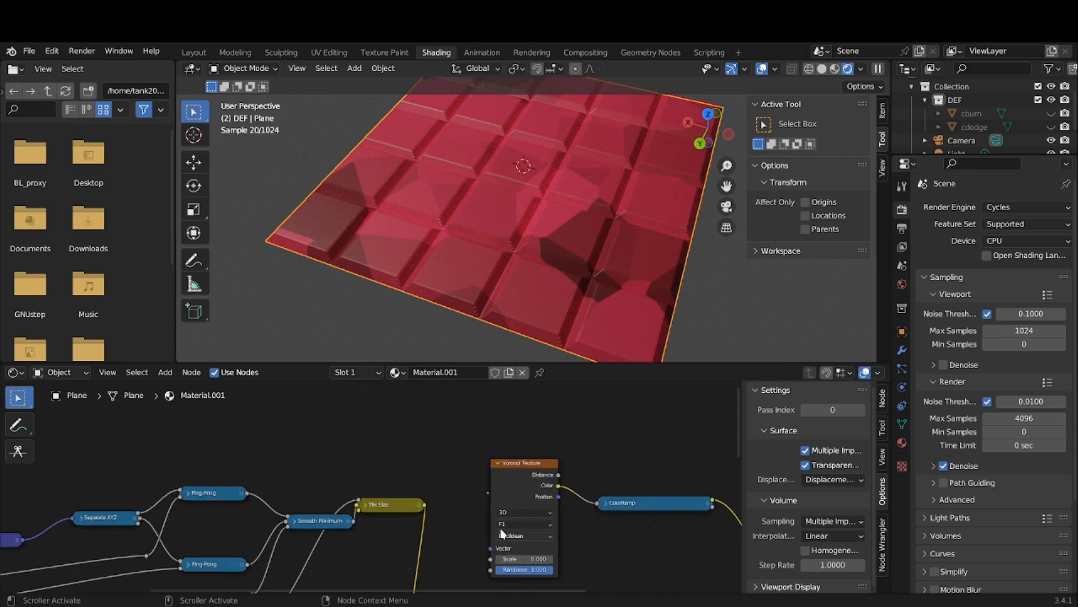
scroll(503, 534, up, 1)
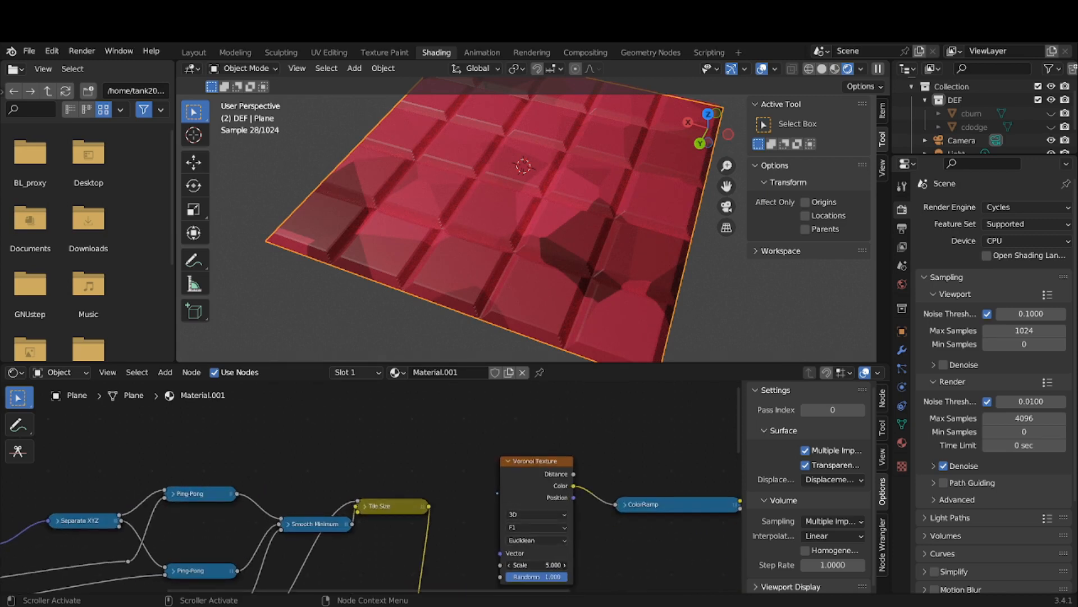
drag(537, 564, 686, 564)
drag(544, 577, 579, 565)
middle_drag(570, 318, 618, 302)
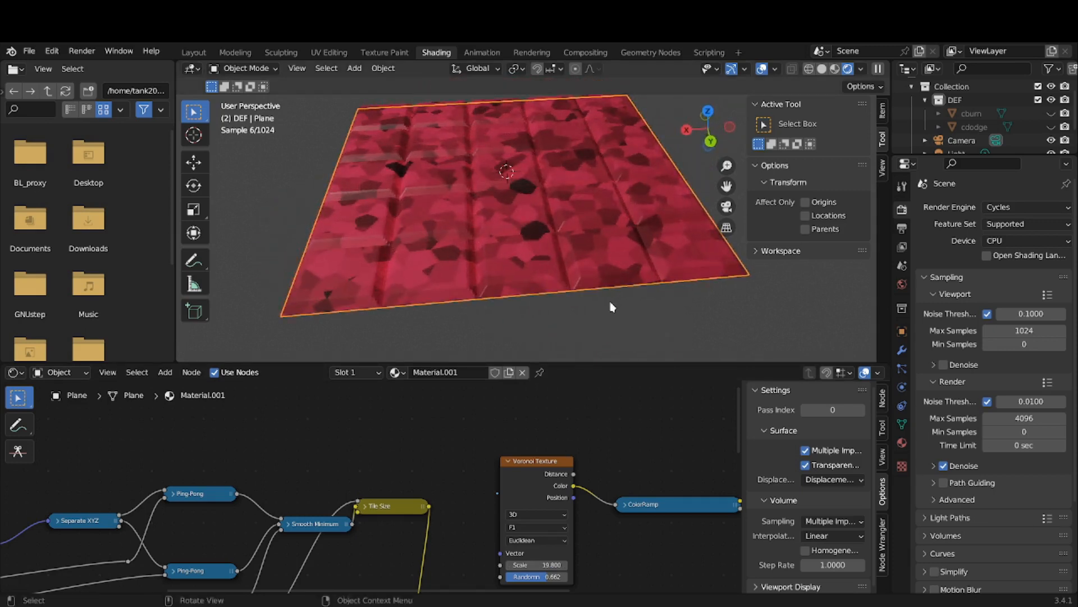
Try the 1D, 2D, 3D and 4D dimension options of the Voronoi Texture on the tiles and return it to 3D.
click(549, 515)
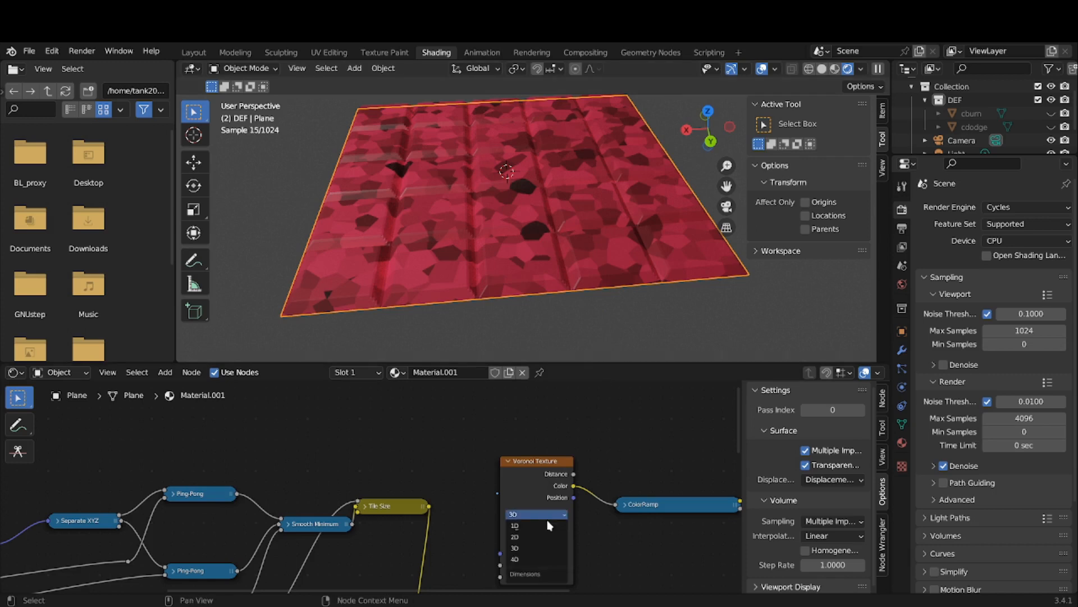
click(549, 525)
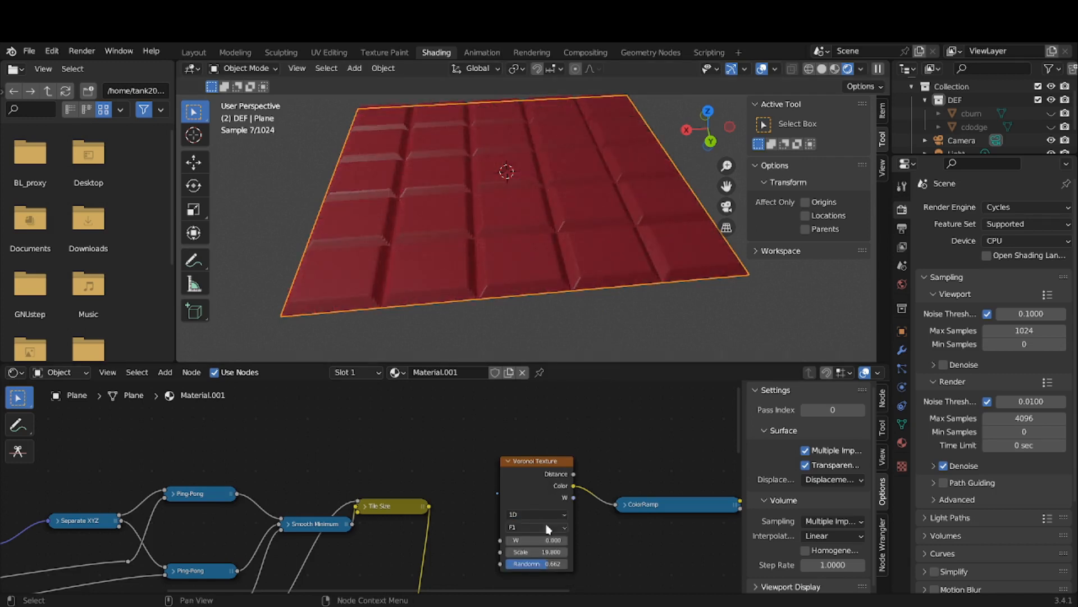
click(545, 514)
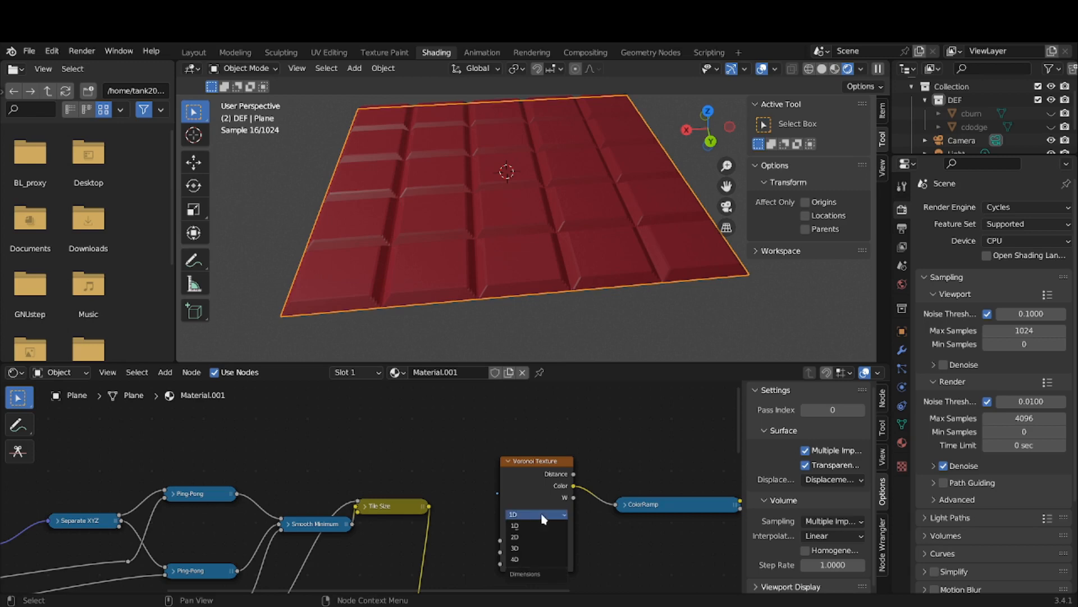
click(543, 541)
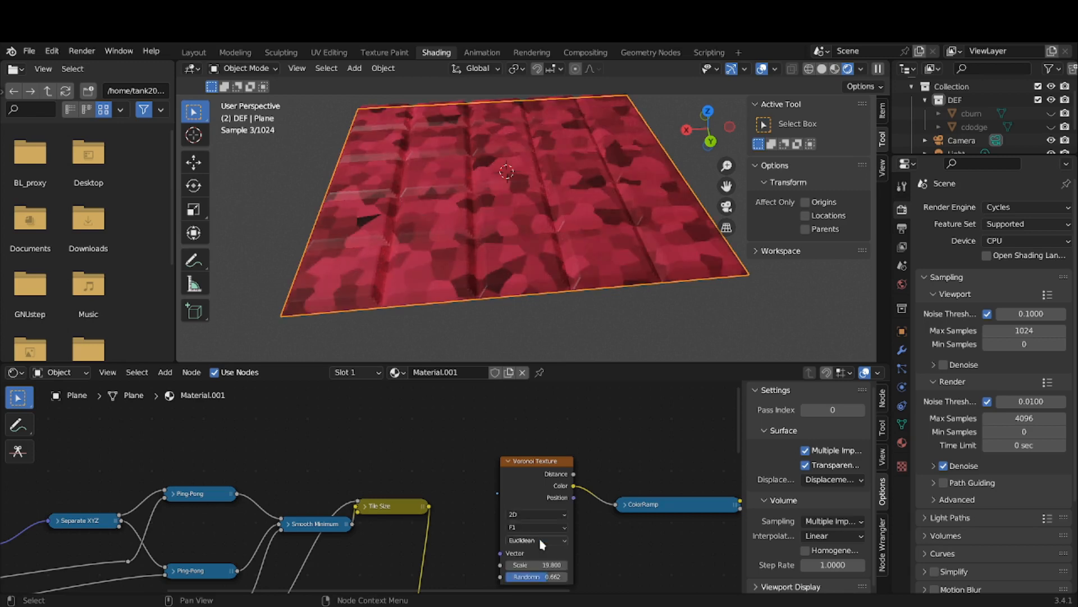
click(546, 514)
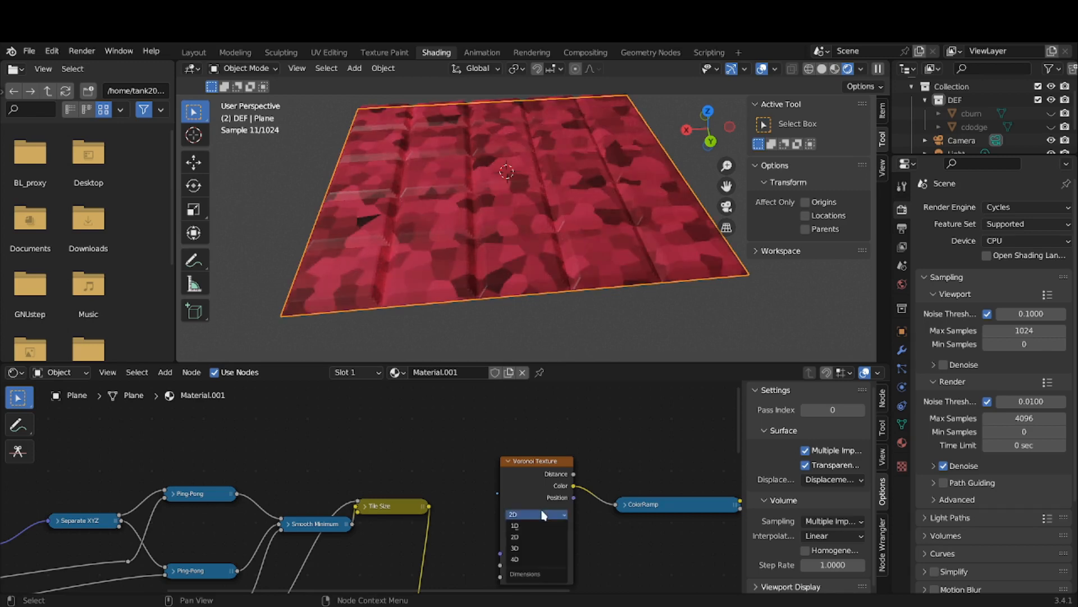
click(544, 548)
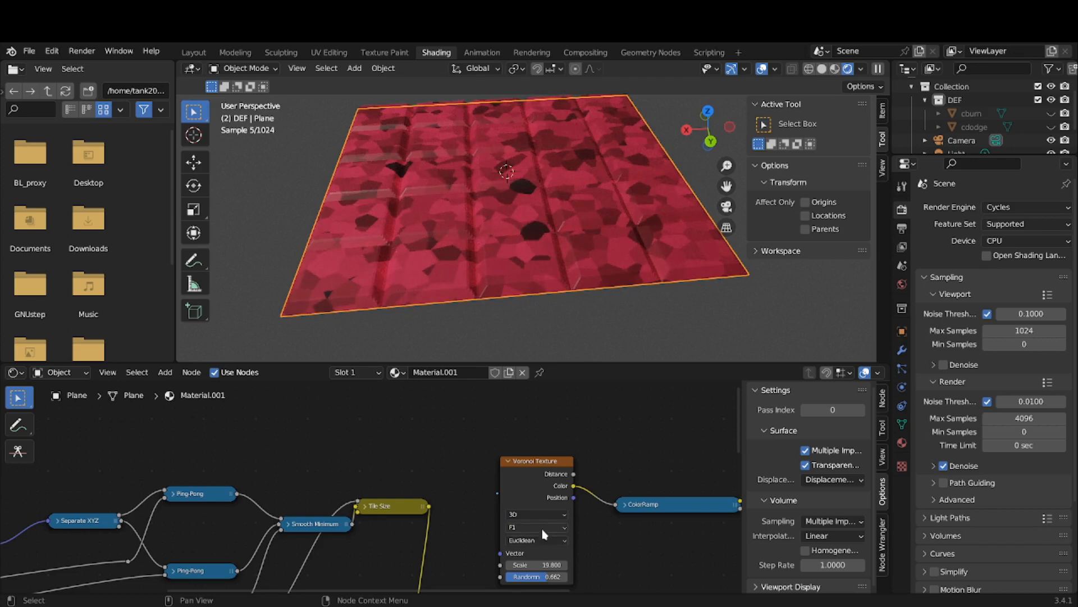
click(546, 514)
click(543, 559)
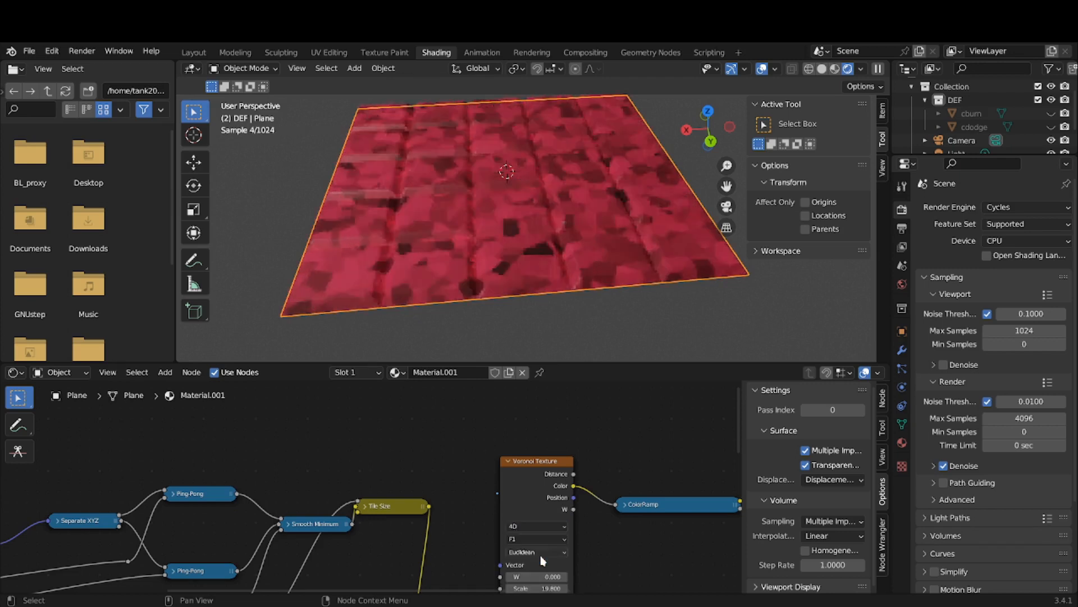
middle_drag(581, 254, 610, 293)
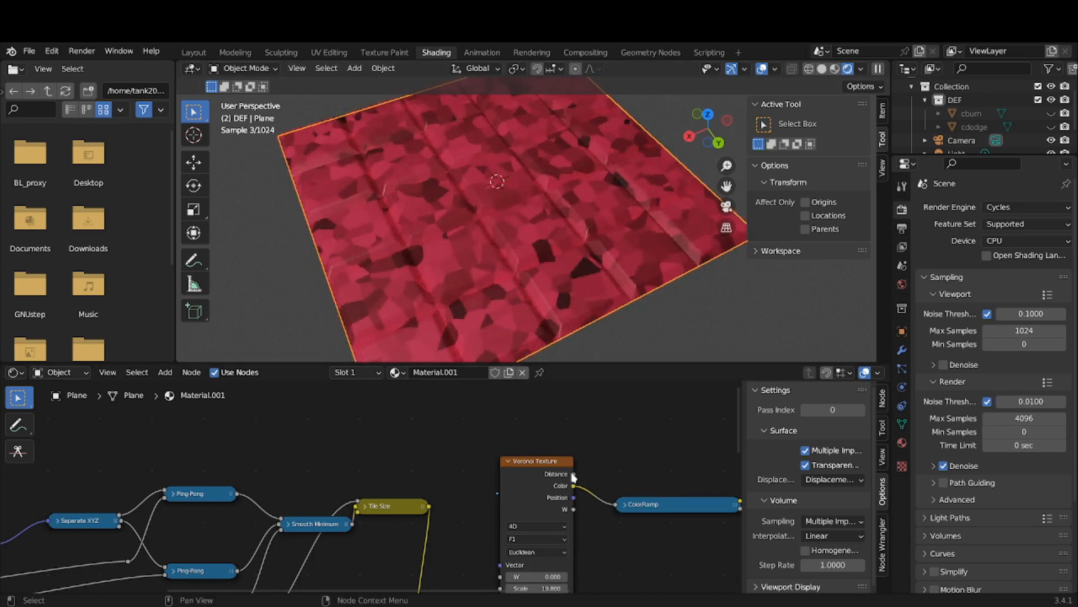
click(555, 526)
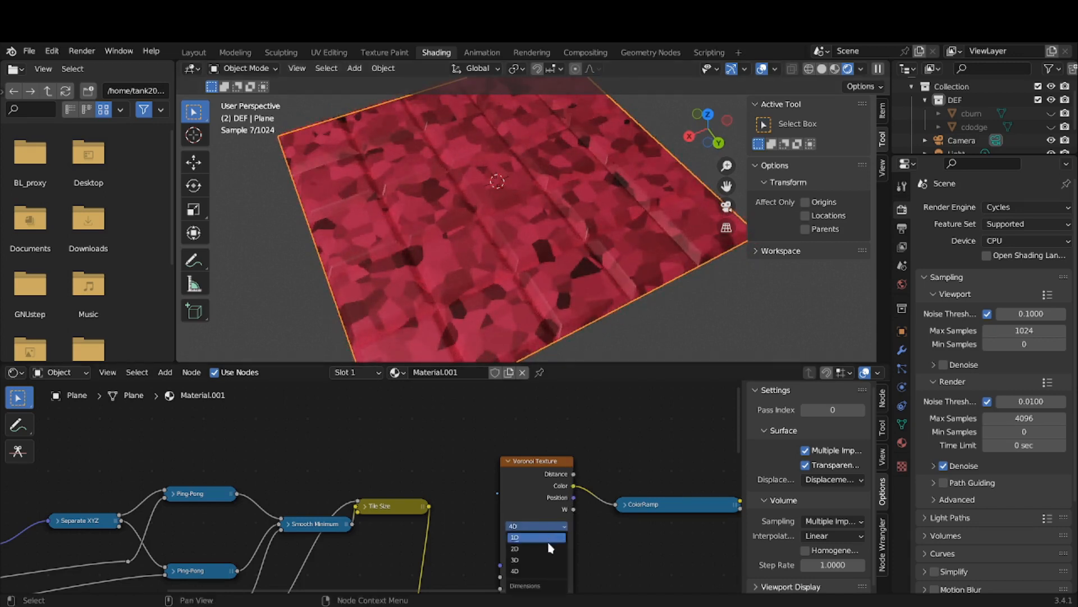
click(549, 559)
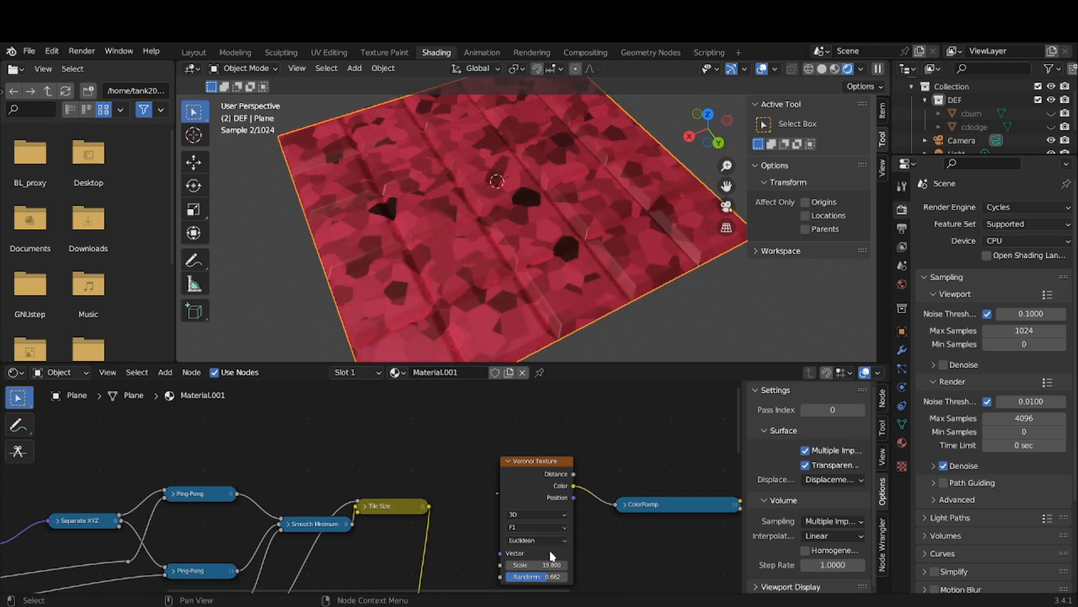
Set the Voronoi Texture's Scale to 7.700 and, after inspecting the tiles from several angles, its Randomness to 0.000.
drag(559, 560, 475, 565)
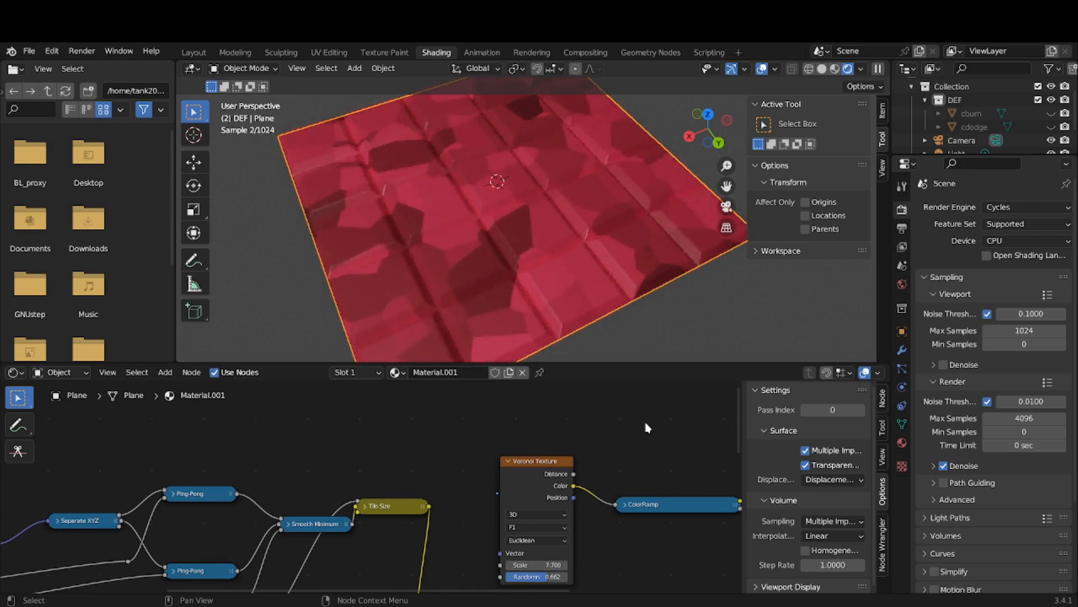
middle_drag(656, 358, 607, 328)
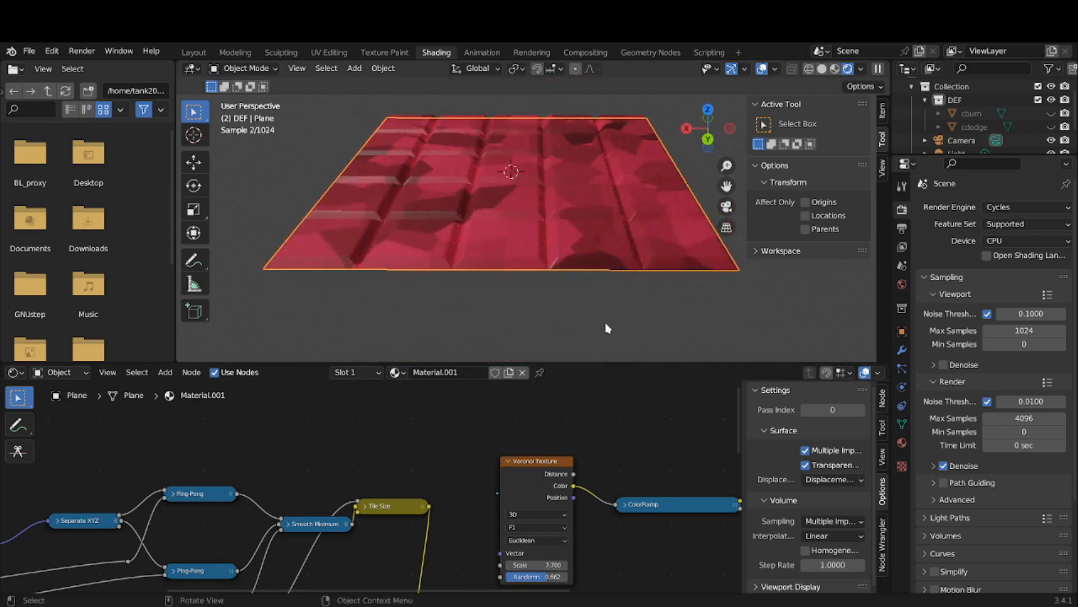
drag(727, 186, 719, 243)
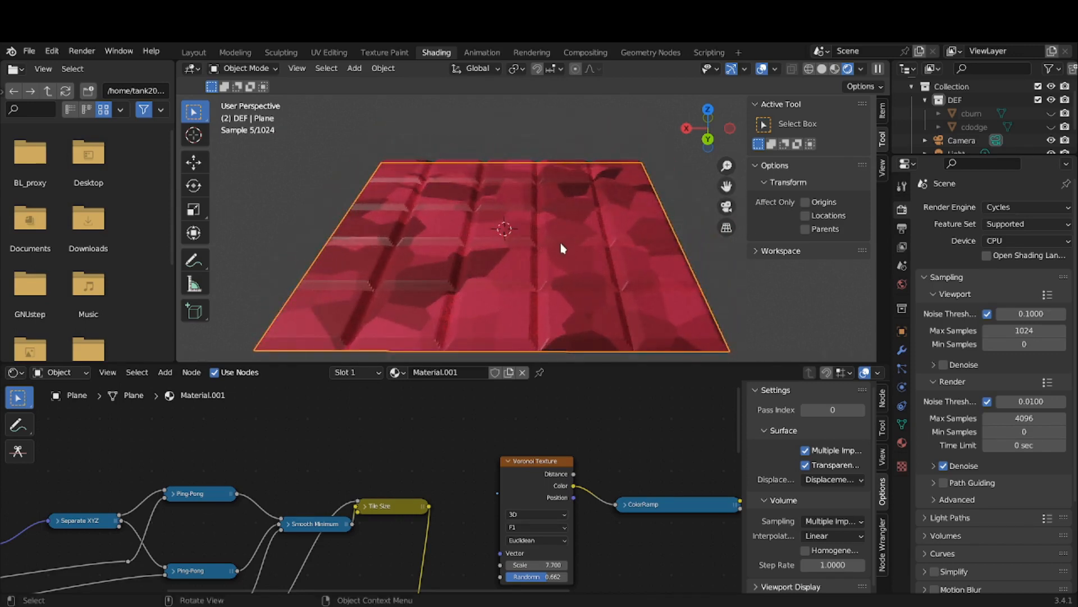
middle_drag(563, 247, 664, 293)
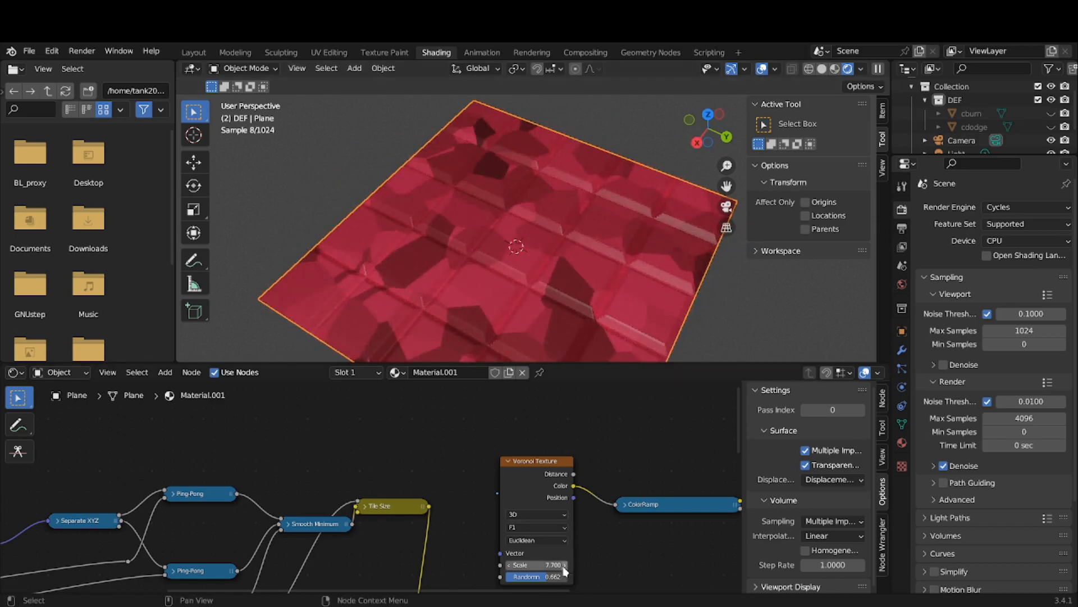
drag(547, 576, 505, 577)
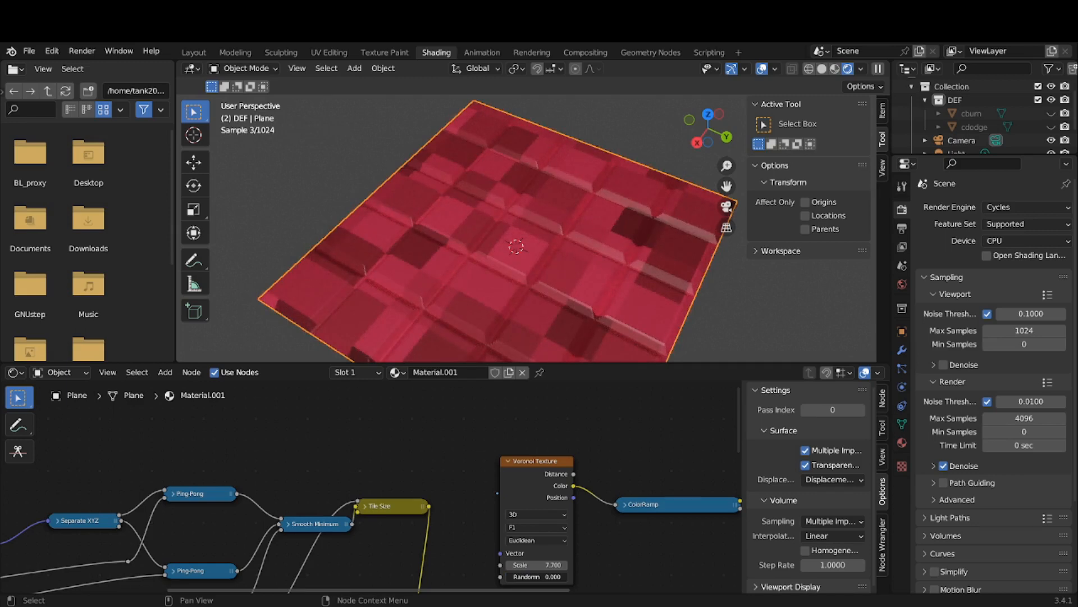
Set the Voronoi Texture's Randomness to 0.497, then collapse and mute the node.
scroll(586, 221, down, 1)
middle_drag(584, 220, 677, 248)
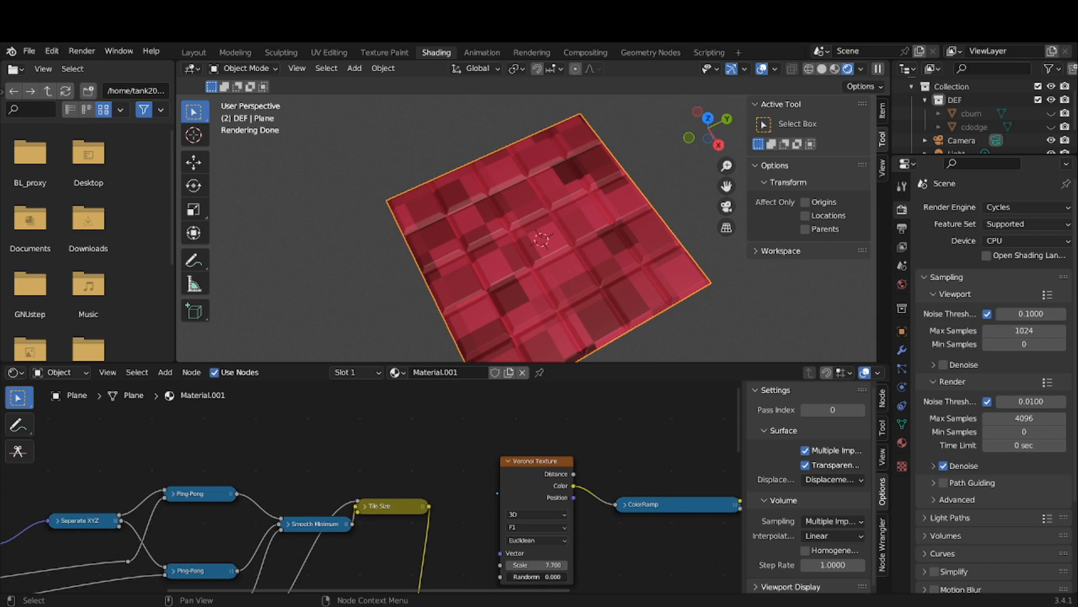
drag(522, 576, 553, 576)
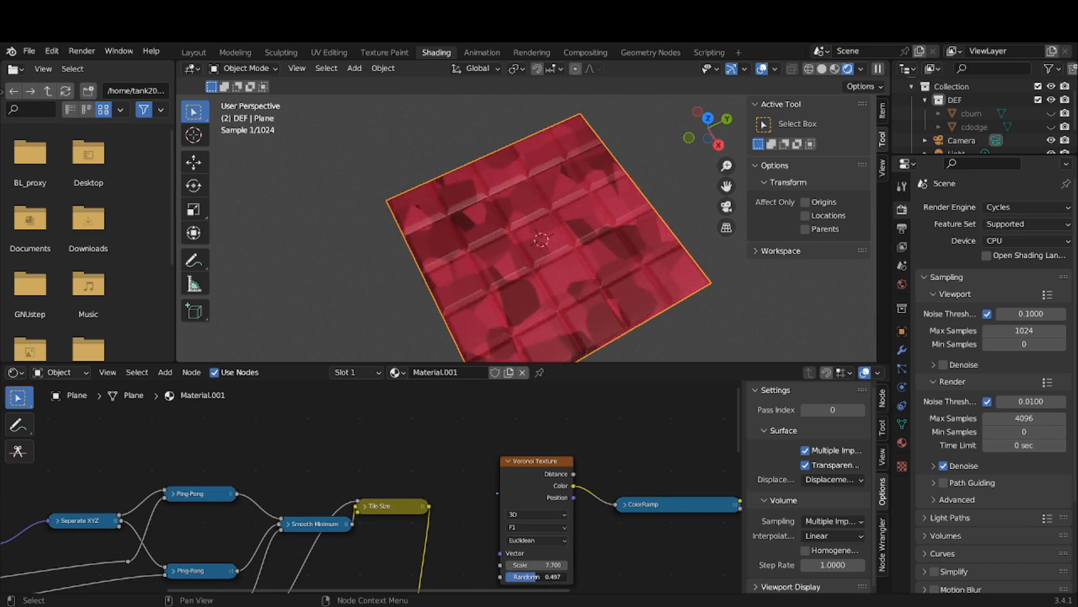
click(511, 461)
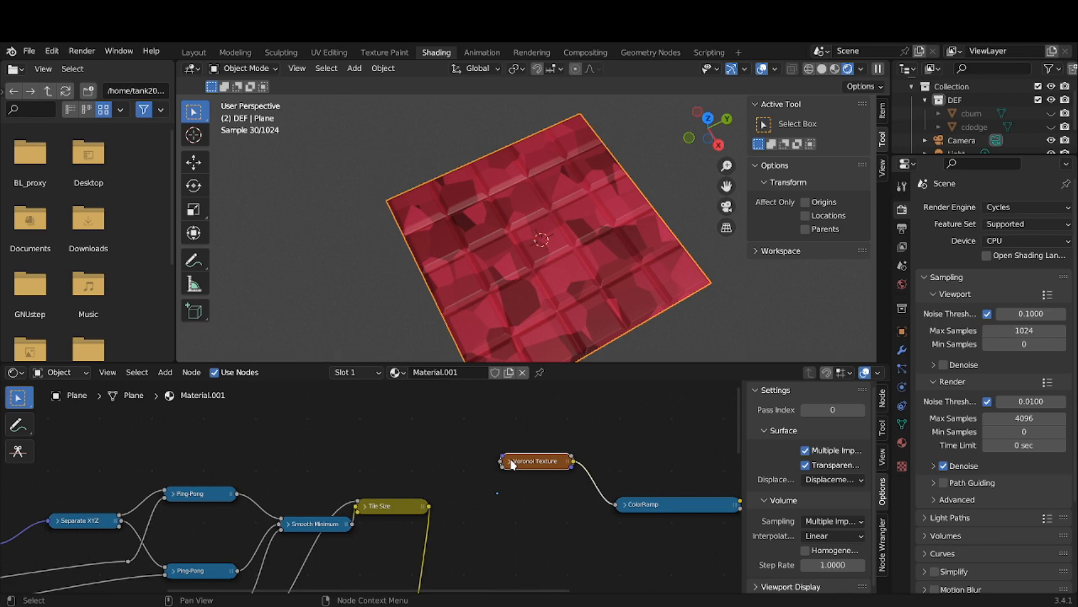
key(m)
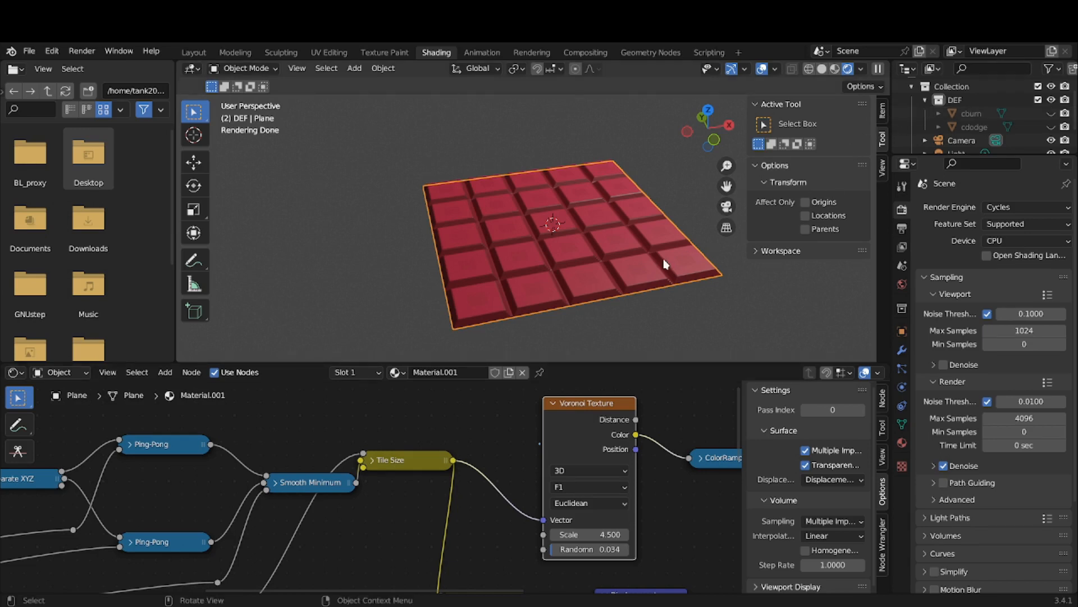
Raise the Voronoi Texture's Randomness to 1.000 and check the tile pattern from another side and a lower angle.
scroll(665, 264, up, 1)
scroll(664, 264, down, 1)
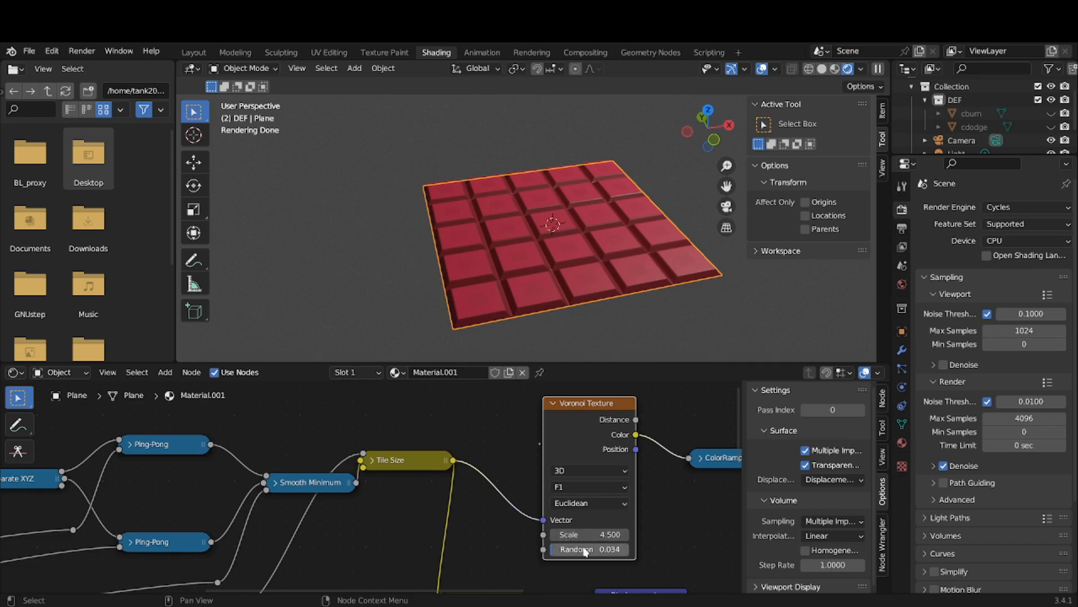
drag(586, 552, 655, 552)
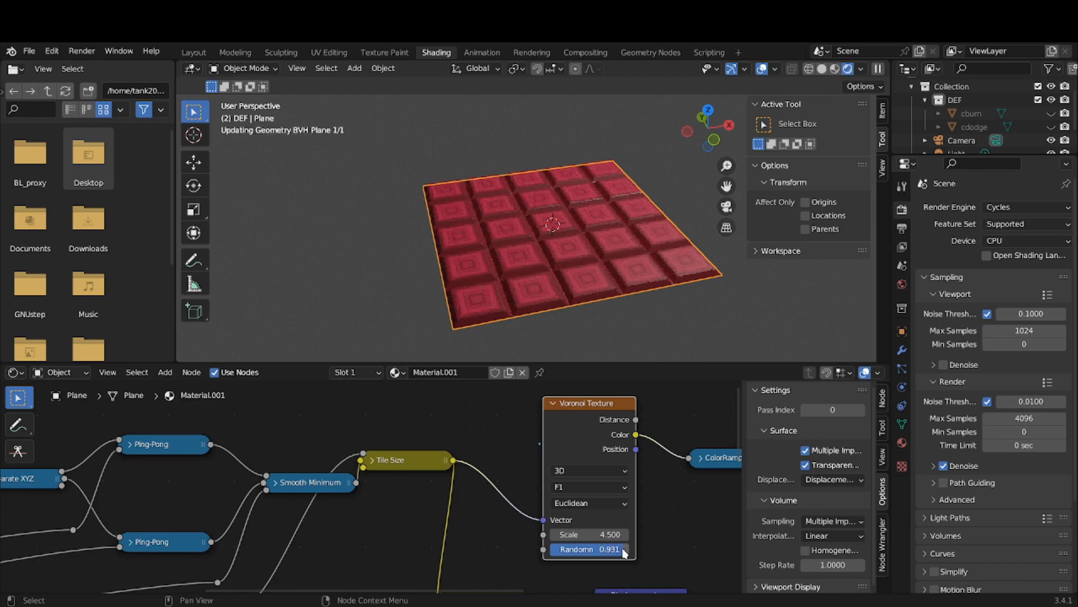
scroll(577, 330, up, 2)
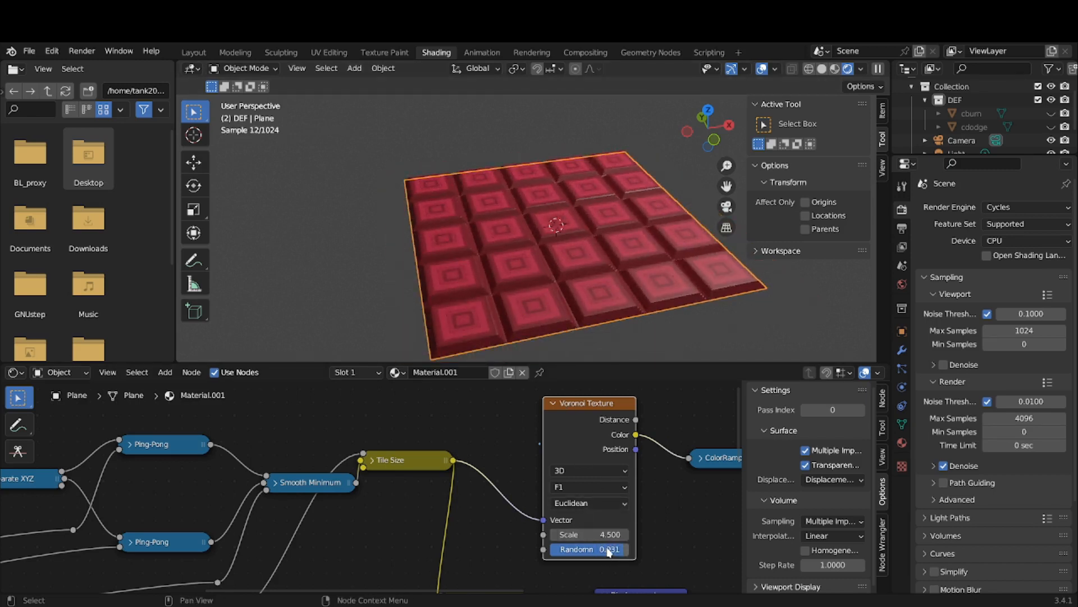
drag(609, 552, 632, 552)
middle_drag(554, 296, 611, 300)
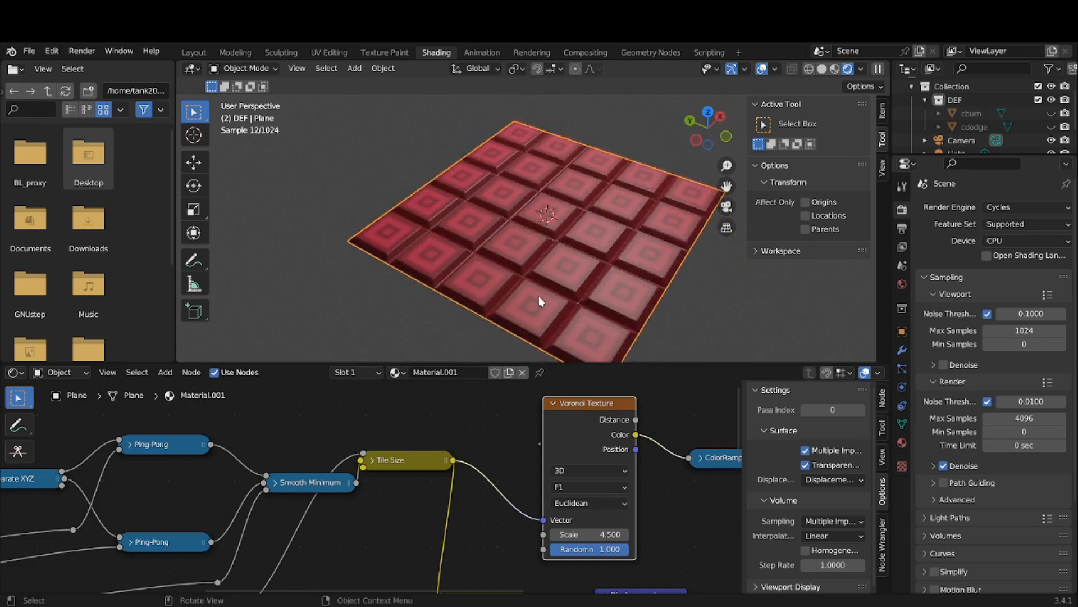
middle_drag(540, 296, 556, 246)
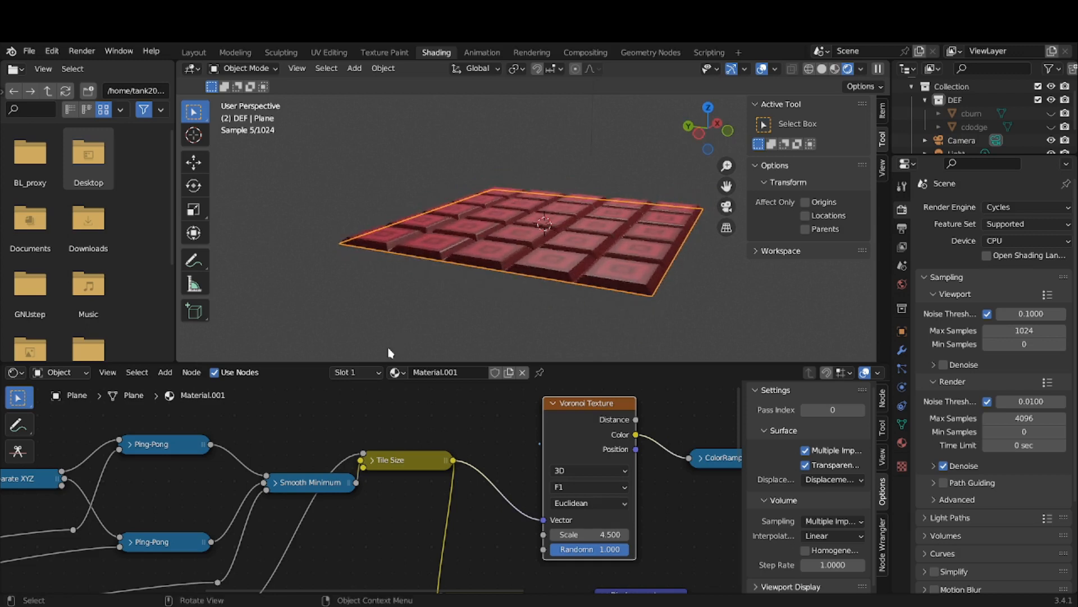
Set the Tile Height value node to 0.02, collapse it again and check the flatter tiles from above.
scroll(392, 405, down, 1)
scroll(391, 405, down, 8)
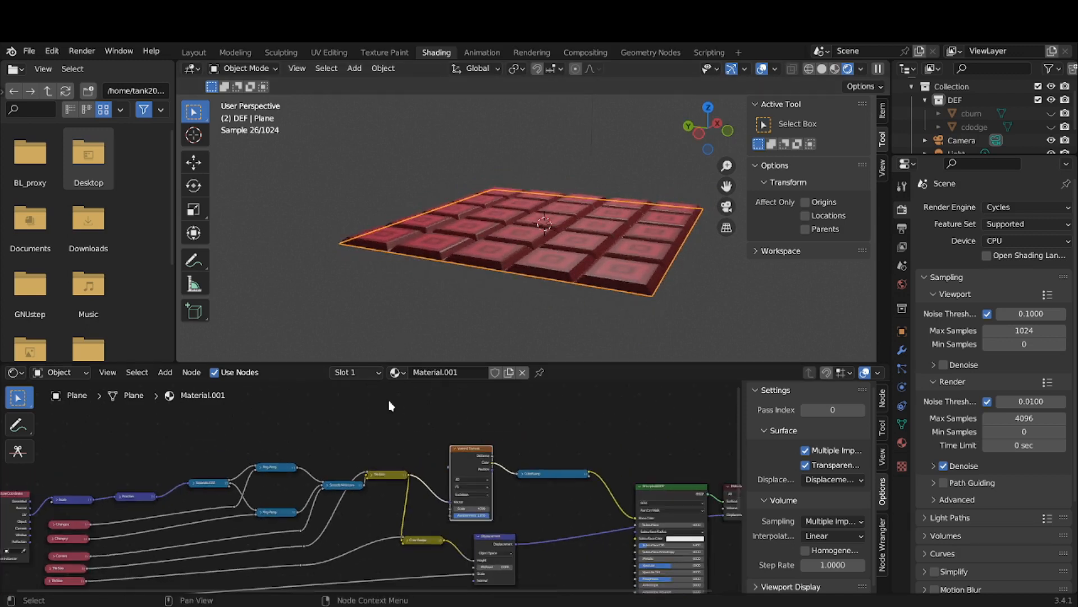
middle_drag(391, 405, 708, 558)
scroll(442, 464, up, 3)
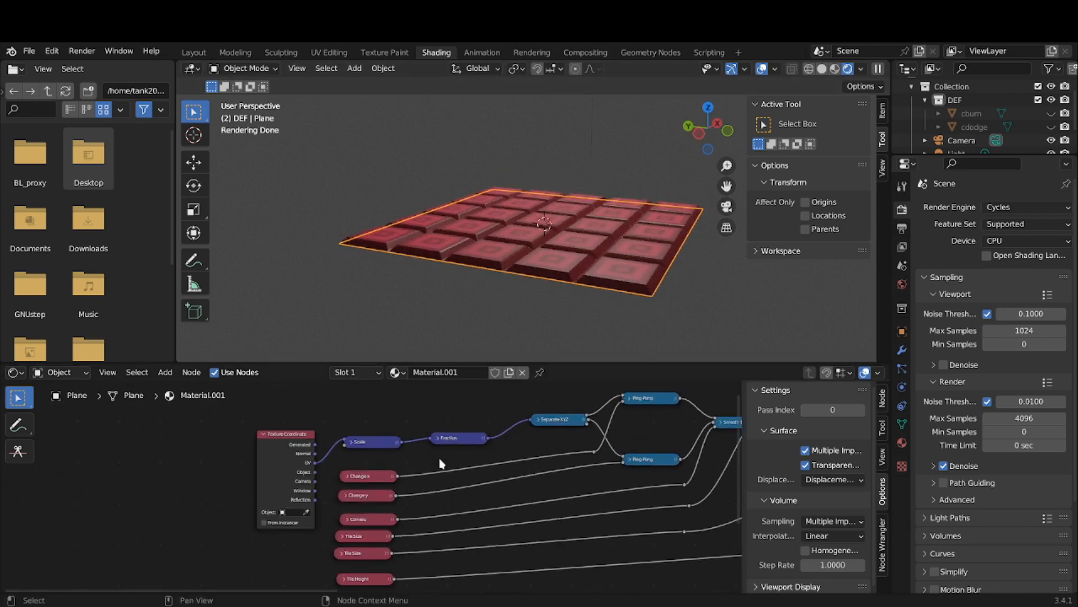
middle_drag(440, 500, 463, 441)
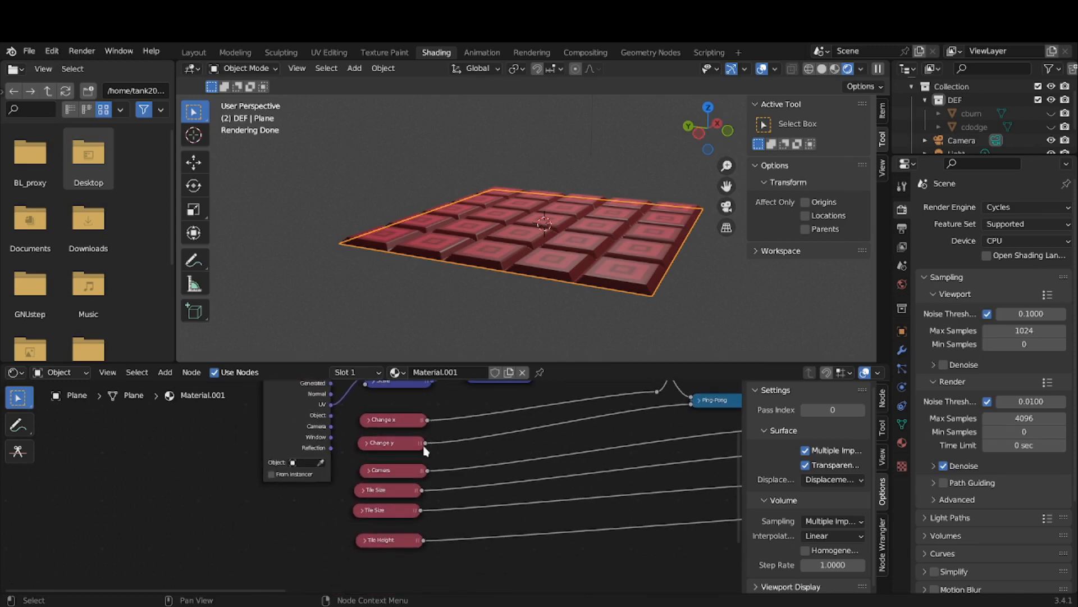
click(369, 541)
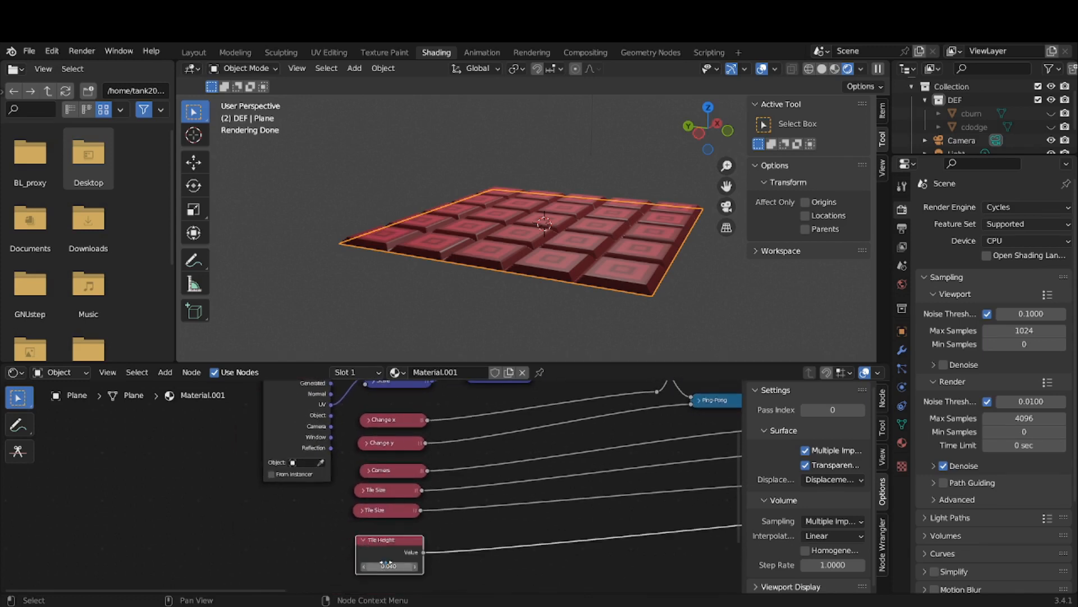
click(387, 564)
key(BackSpace)
text(.02)
key(Return)
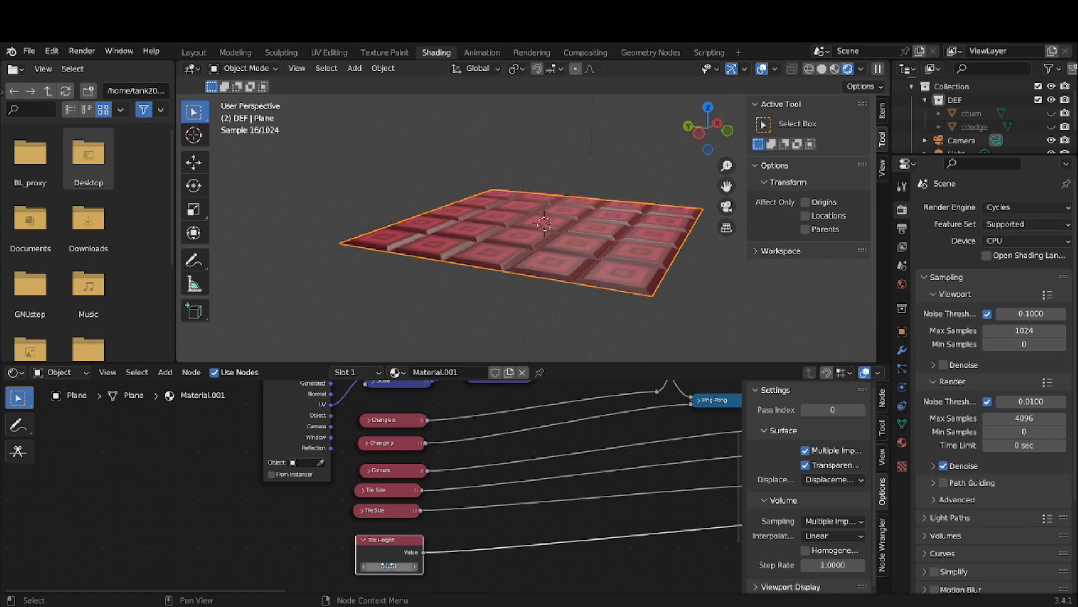
click(364, 540)
middle_drag(451, 295, 427, 314)
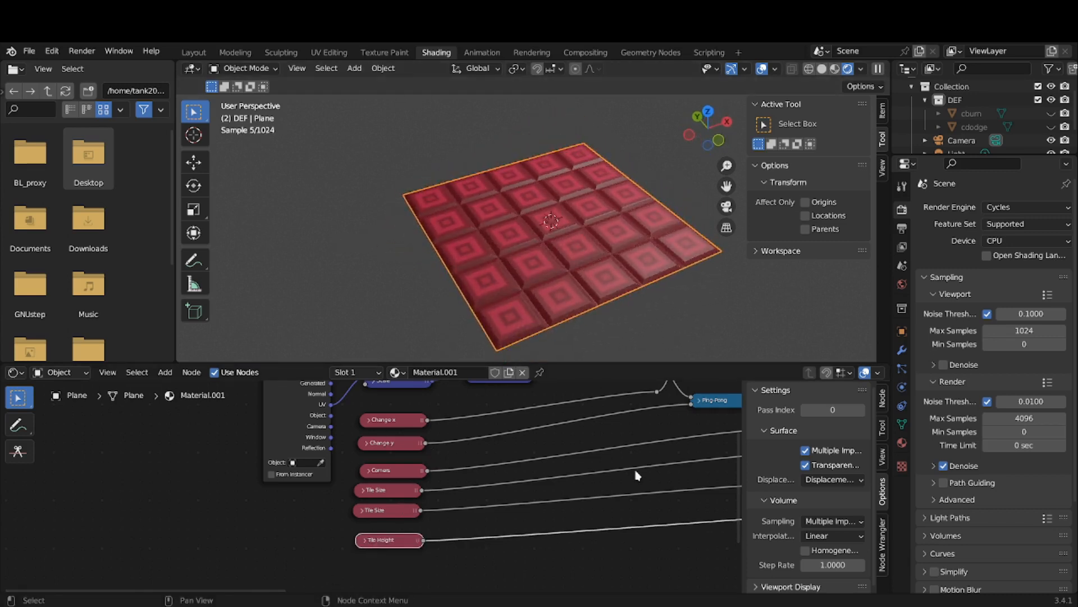
Set the Voronoi Texture's Randomness to 0.000, try a Scale of 18.100 and return the Scale to 4.500.
middle_drag(637, 476, 217, 559)
middle_drag(665, 505, 612, 497)
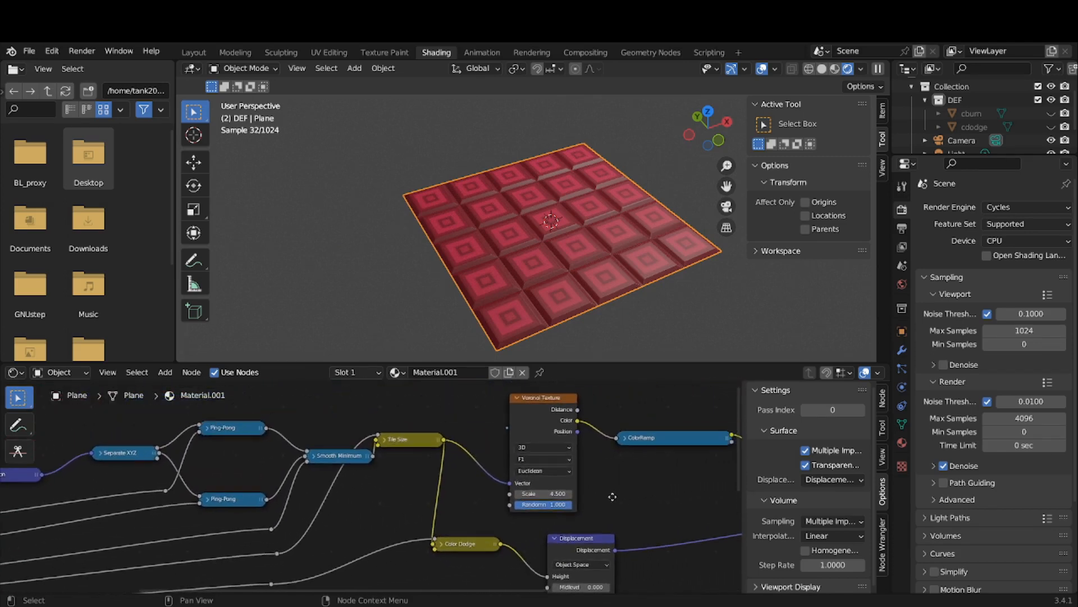
scroll(613, 508, up, 2)
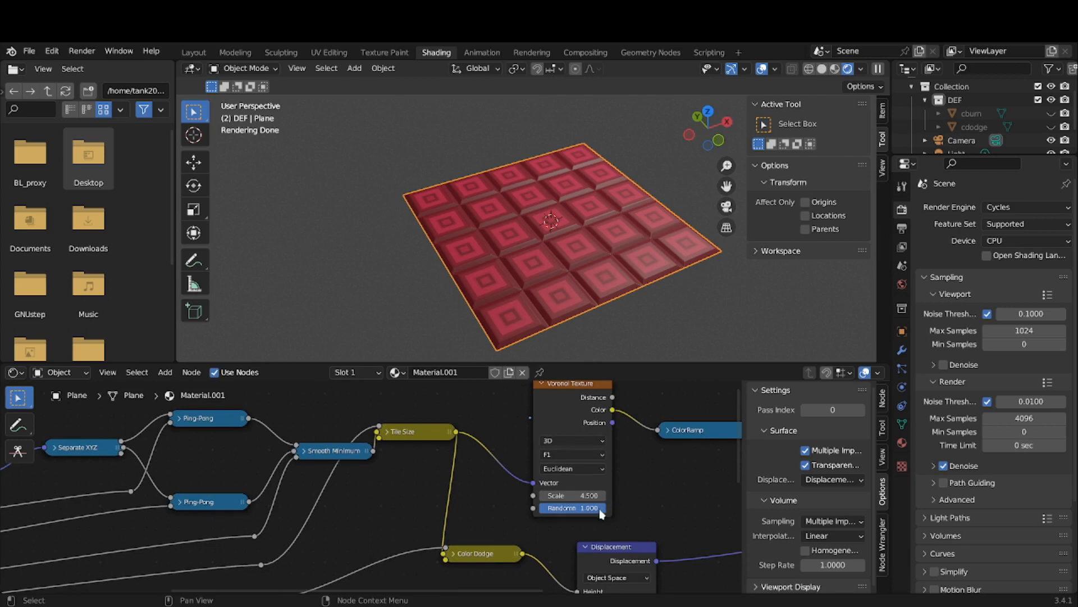
drag(601, 514, 540, 508)
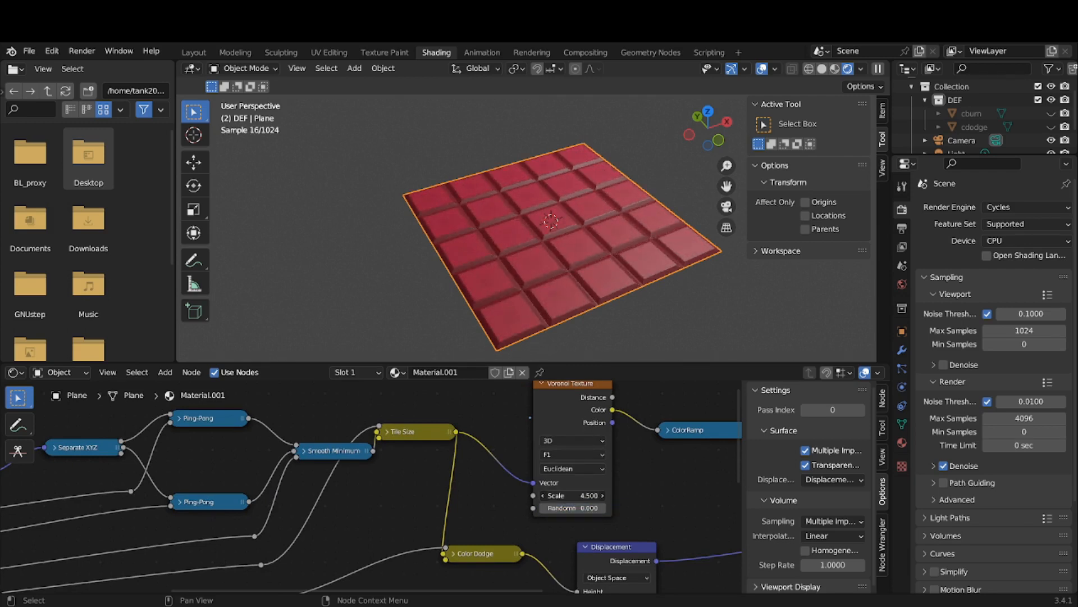
drag(572, 495, 624, 495)
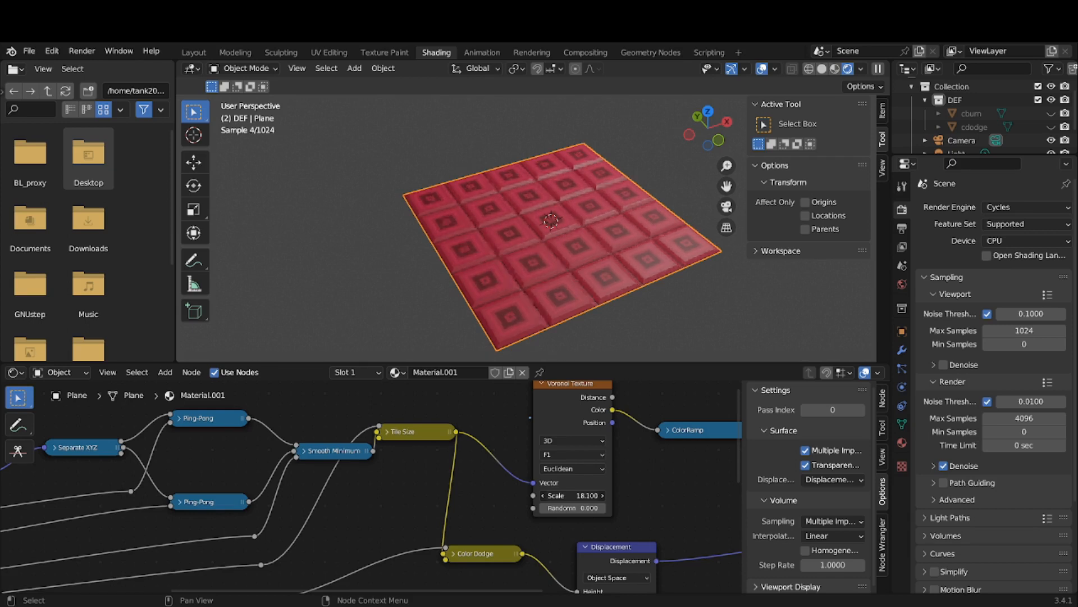
drag(615, 495, 549, 507)
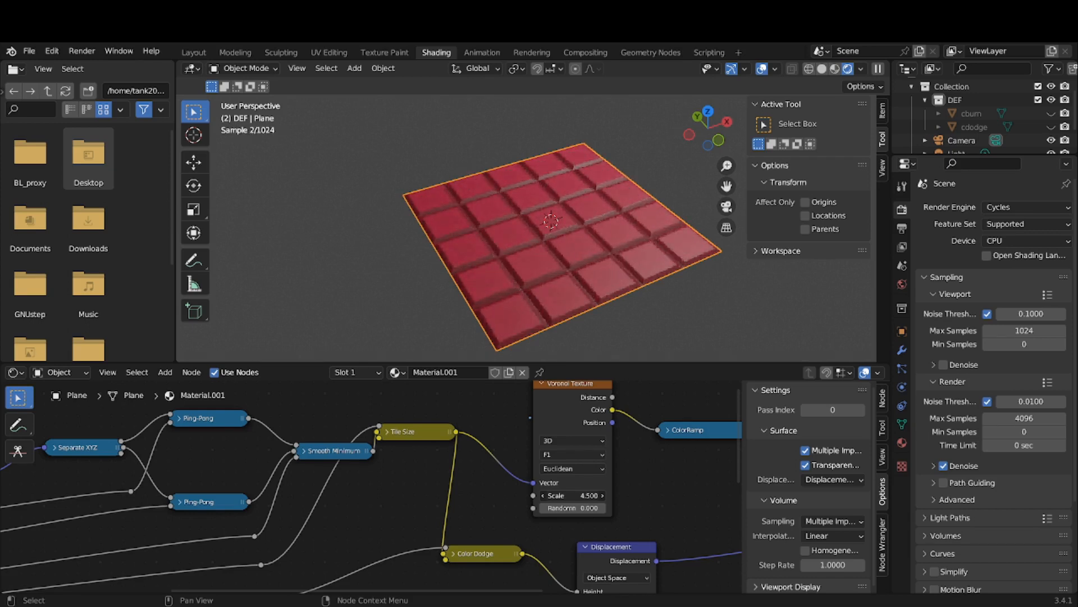
Set the Voronoi Texture's Randomness to 0.848 and its Scale to 6.700, and check the pattern on the tiles.
drag(549, 508, 672, 495)
scroll(542, 301, up, 1)
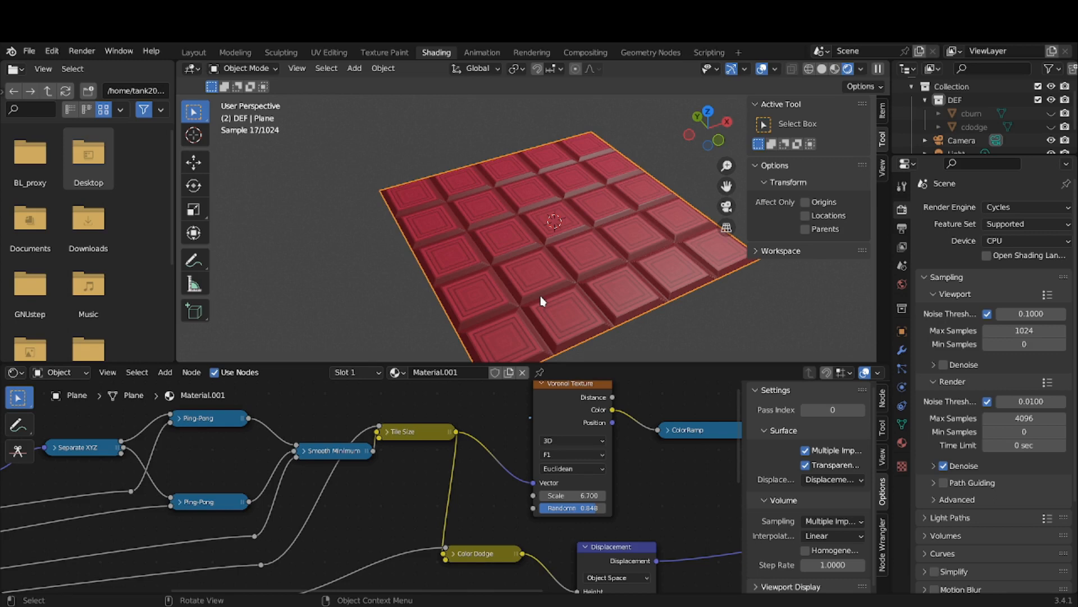
middle_drag(542, 304, 560, 306)
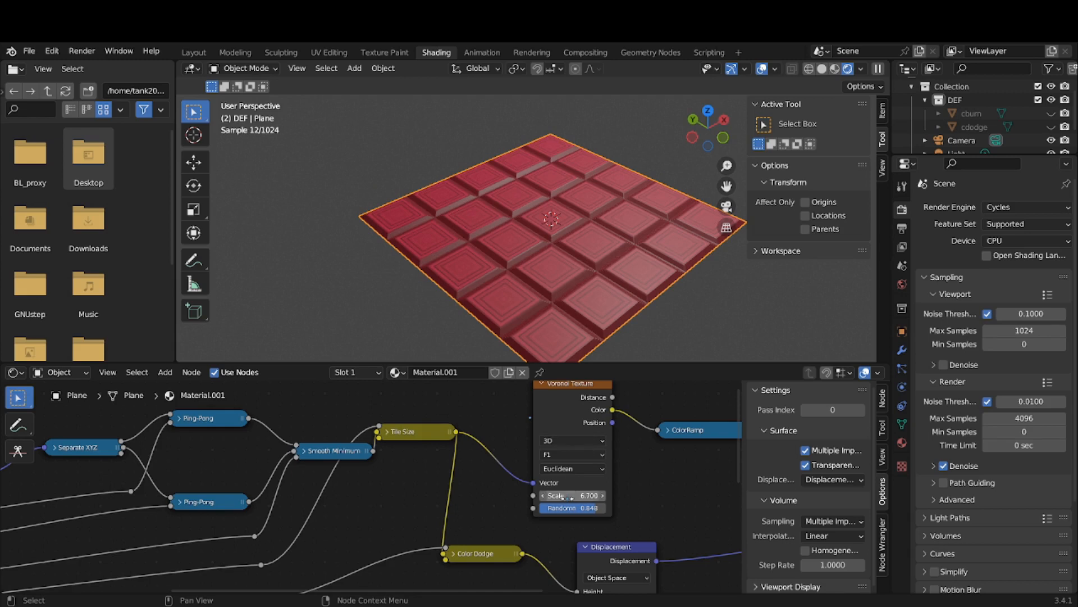
Set the Voronoi Texture's Scale to 21.300 and inspect the concentric tile pattern from several angles.
drag(572, 496, 652, 495)
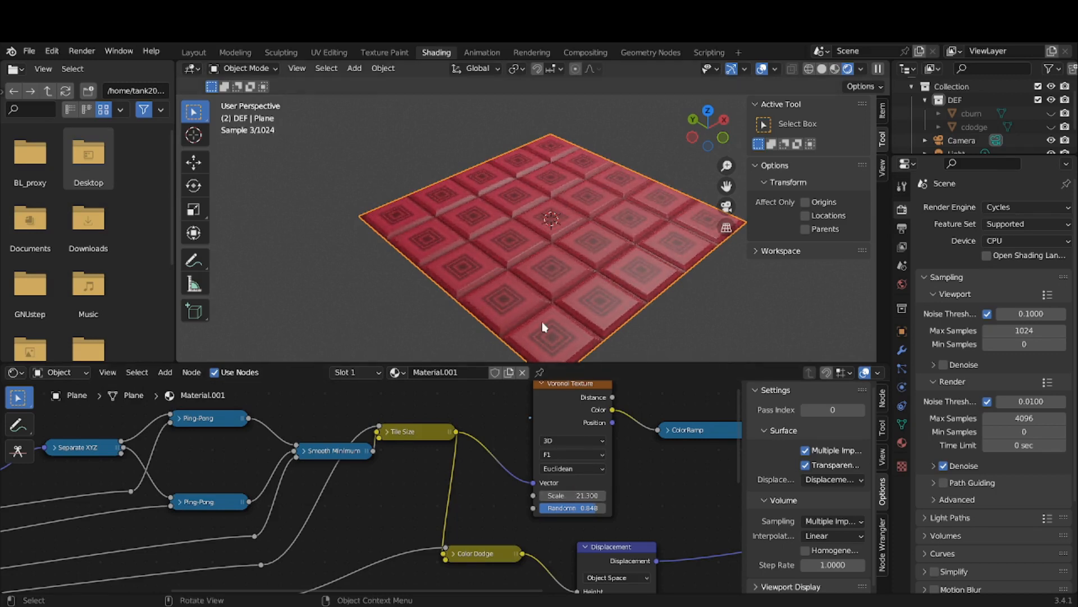
middle_drag(528, 269, 463, 260)
scroll(396, 253, up, 1)
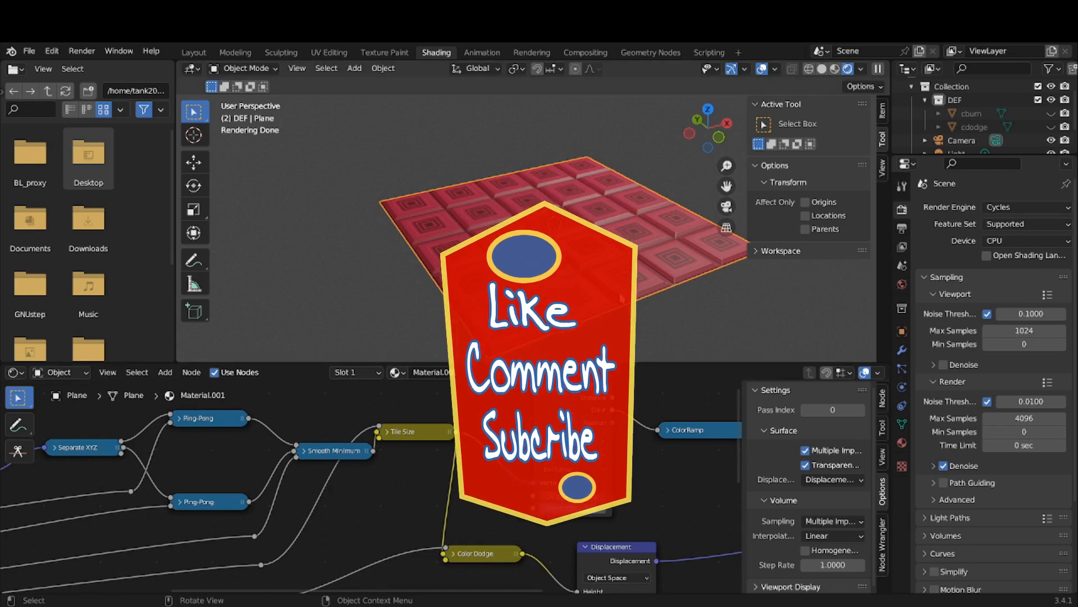
middle_drag(562, 221, 557, 218)
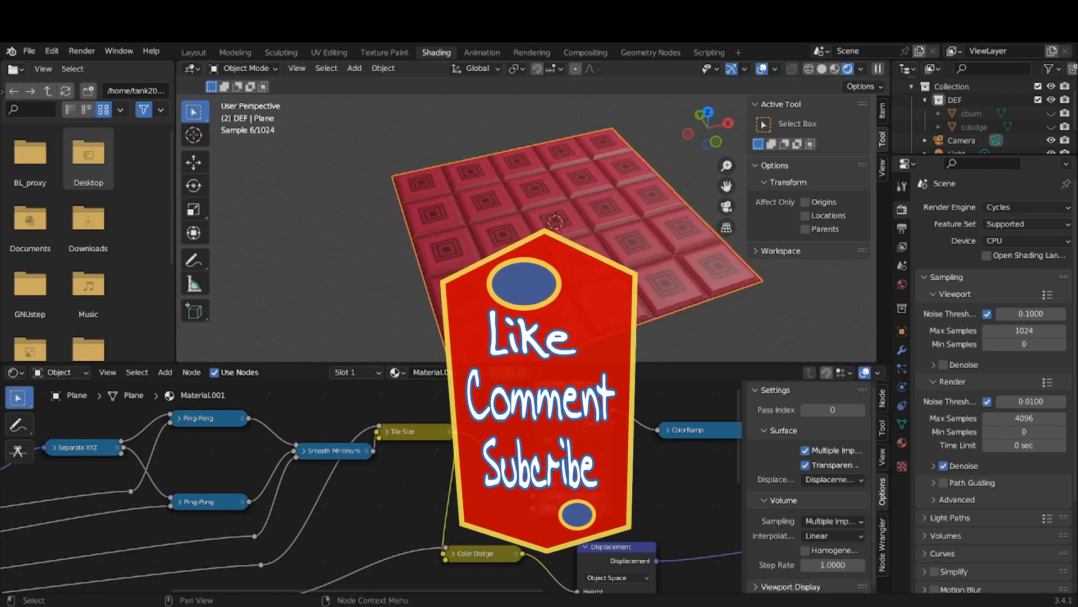
Move the Voronoi Texture node slightly lower and shift the yellow Tile Size node closer to it.
drag(569, 385, 568, 411)
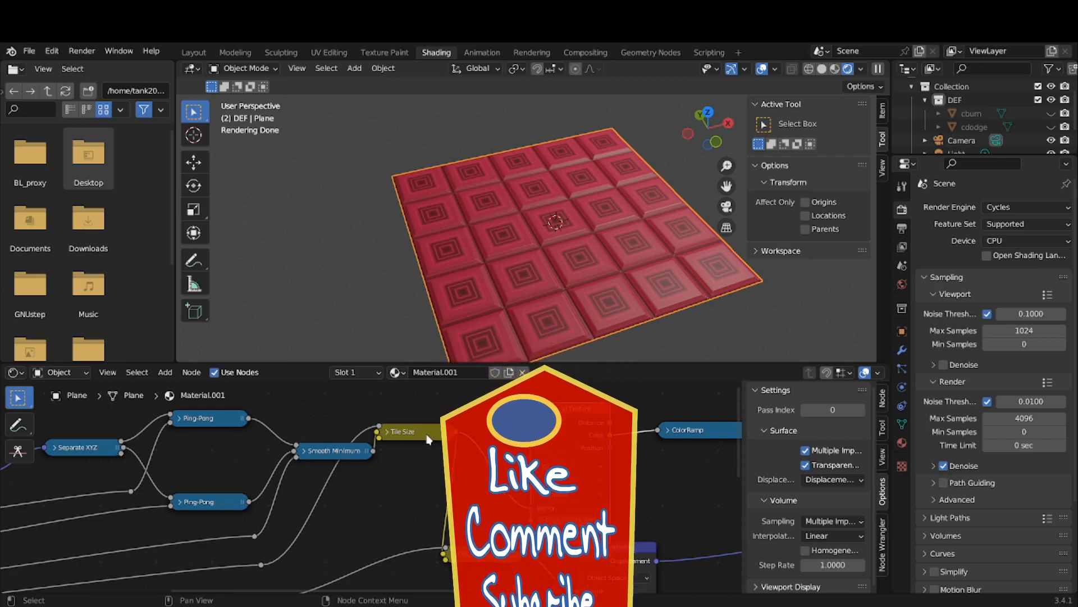
drag(429, 439, 448, 439)
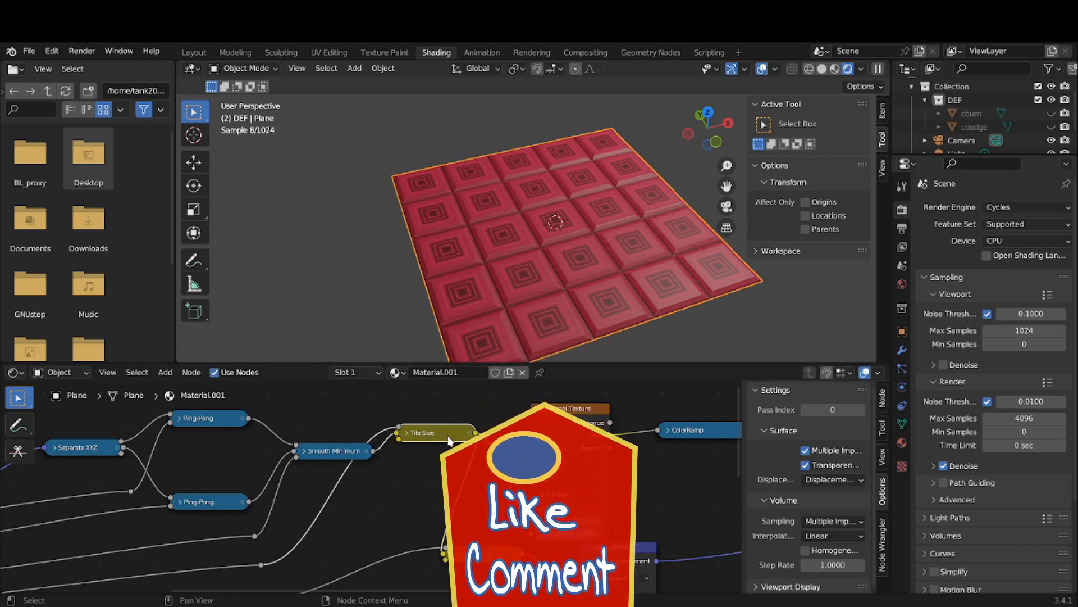